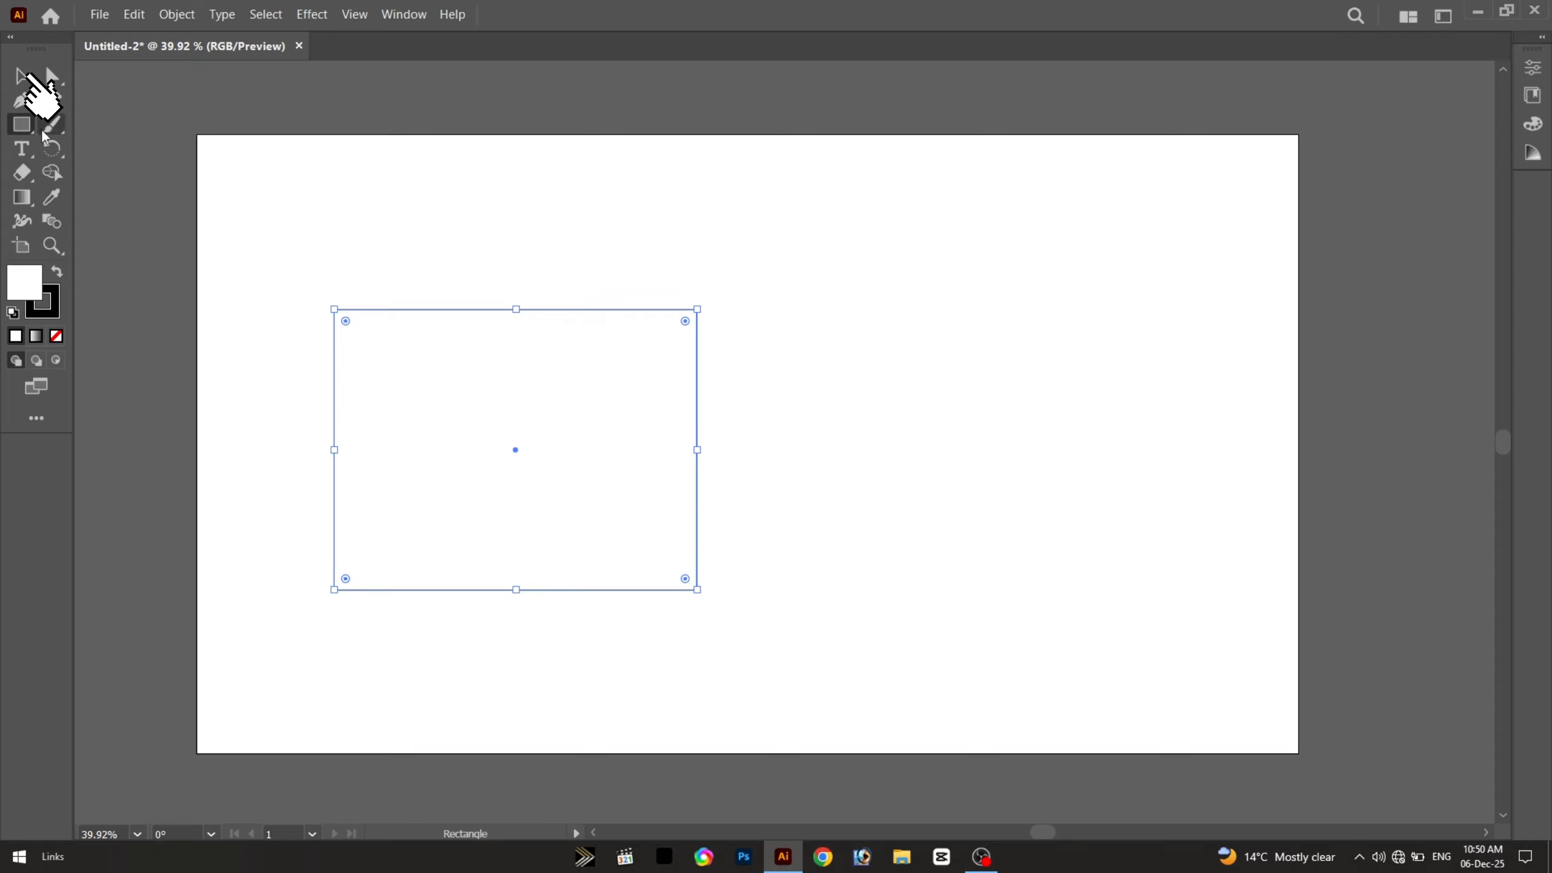
Swap the rectangle's fill and stroke to make its fill black, and round its upper-right corner as far as possible
key("shift+x")
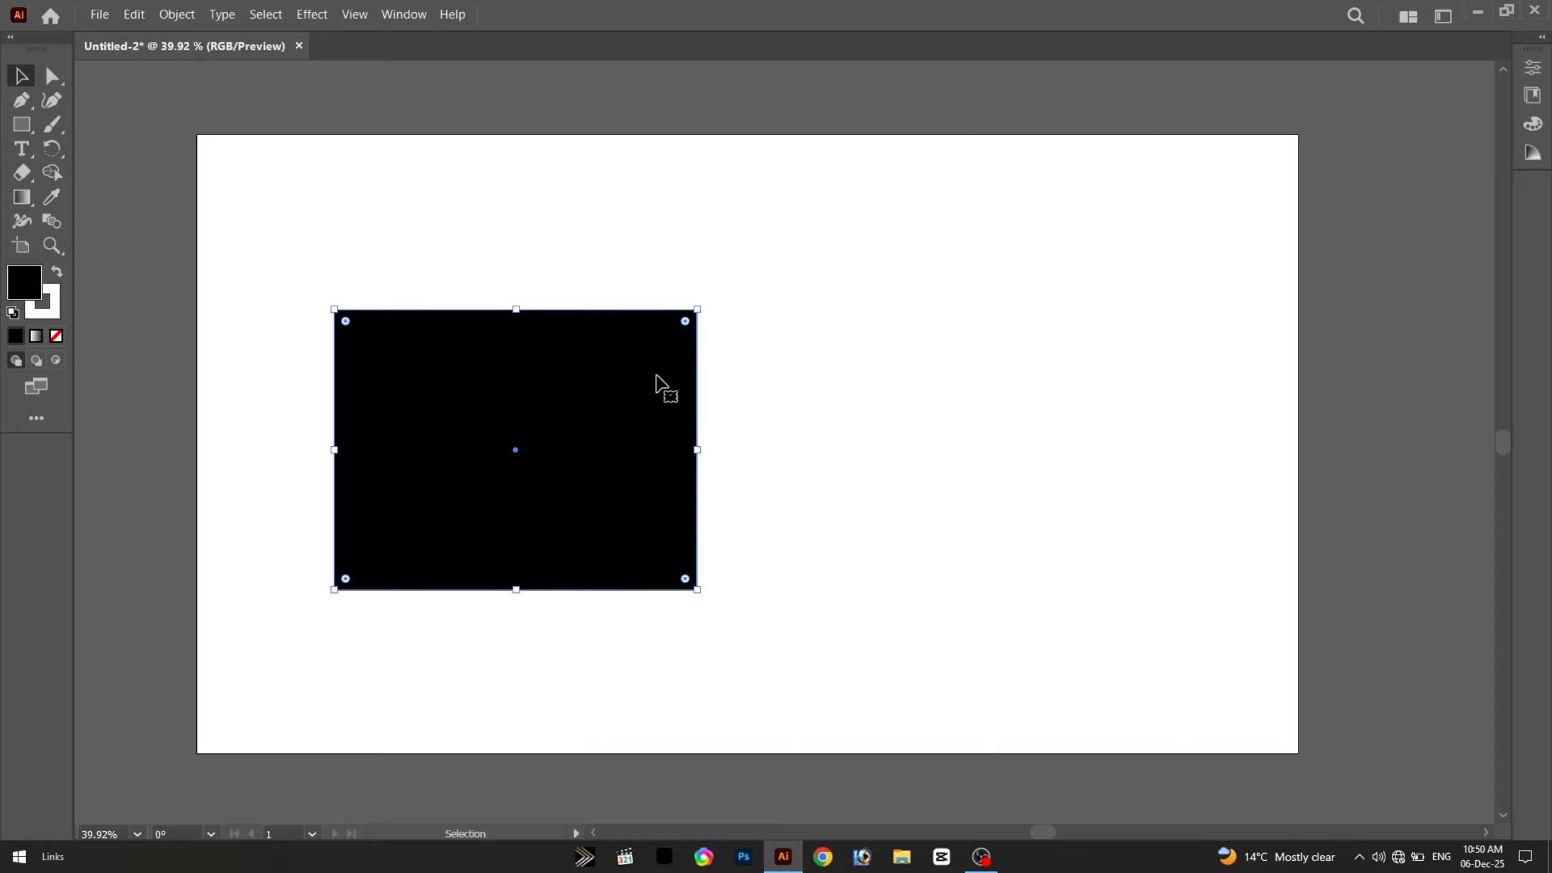
left_click_drag(685, 321, 204, 641)
left_click(811, 347)
scroll(477, 386, "up", 1)
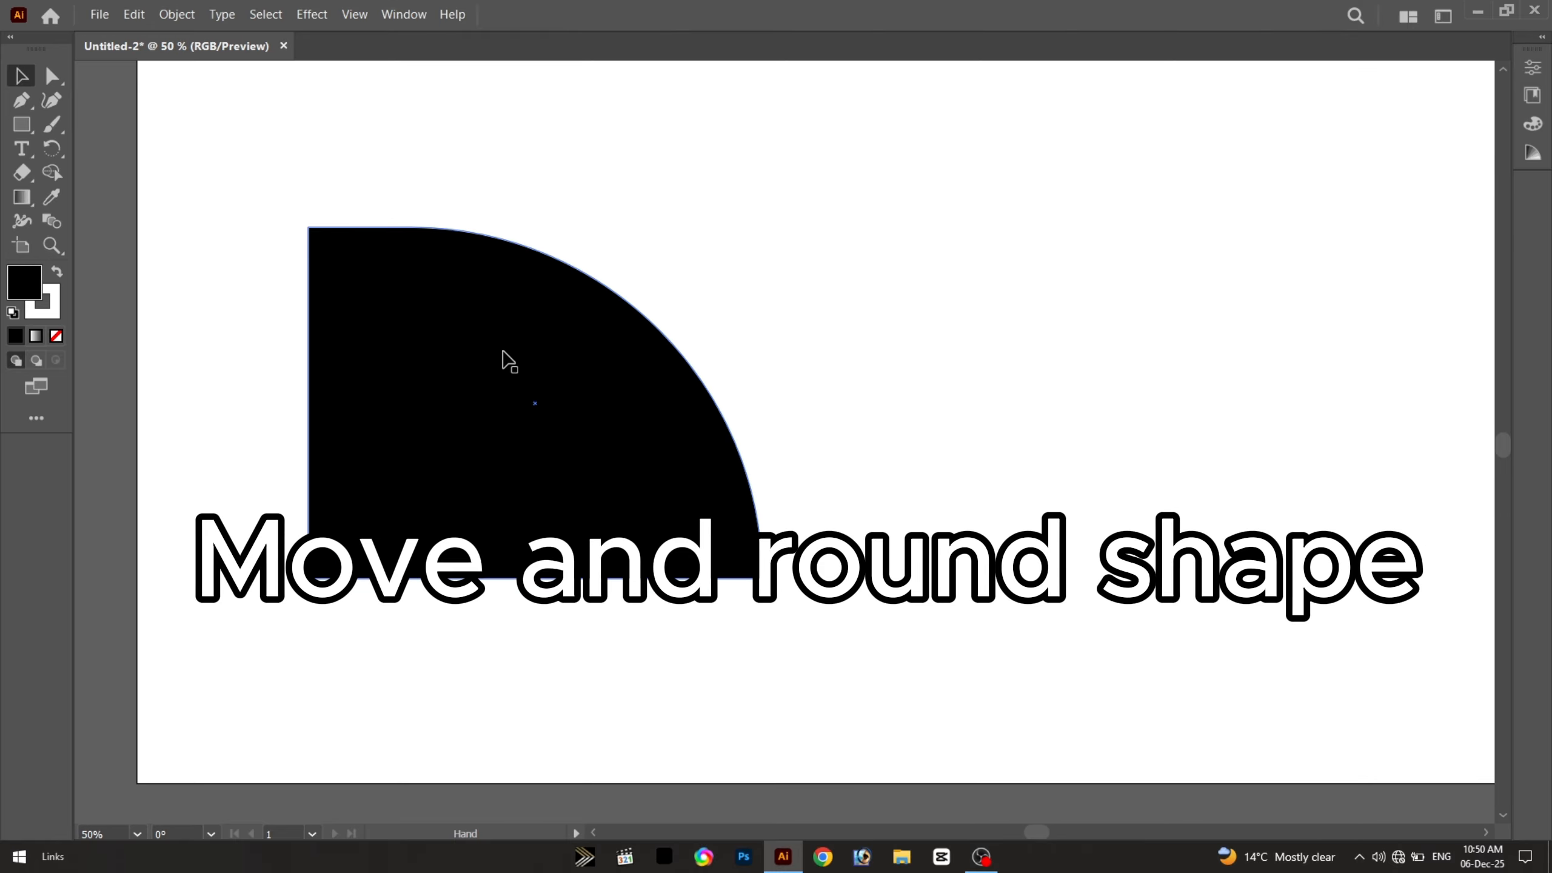
scroll(505, 356, "down", 2)
scroll(537, 318, "up", 2)
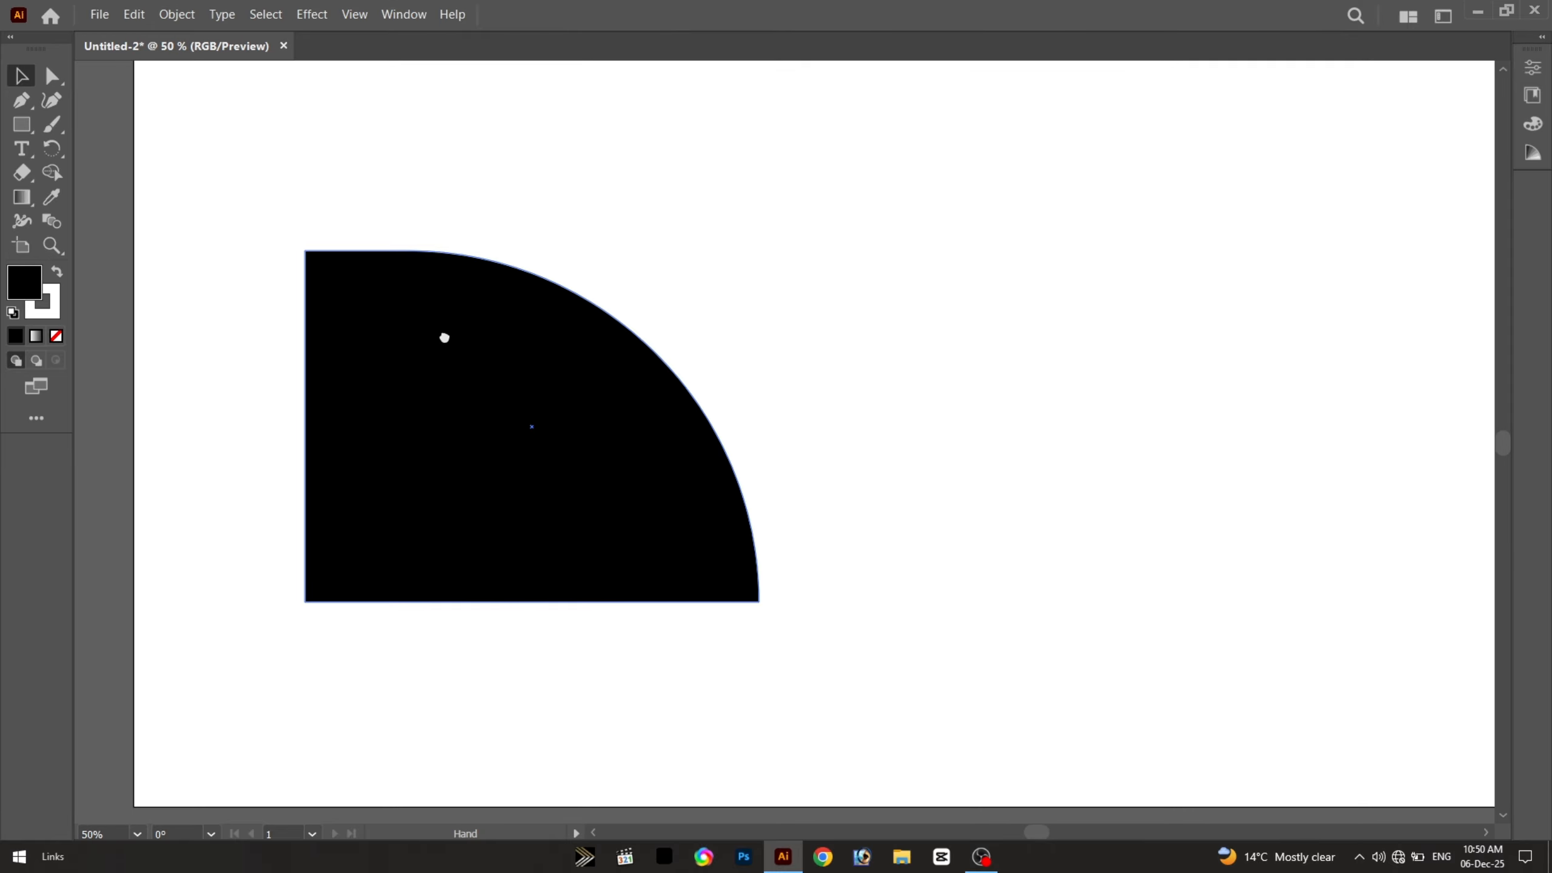
Round the shape's lower-left corner to match the opposite one, turning it into a pointed leaf
left_click_drag(392, 374, 518, 389)
left_click(837, 348)
scroll(838, 346, "down", 2)
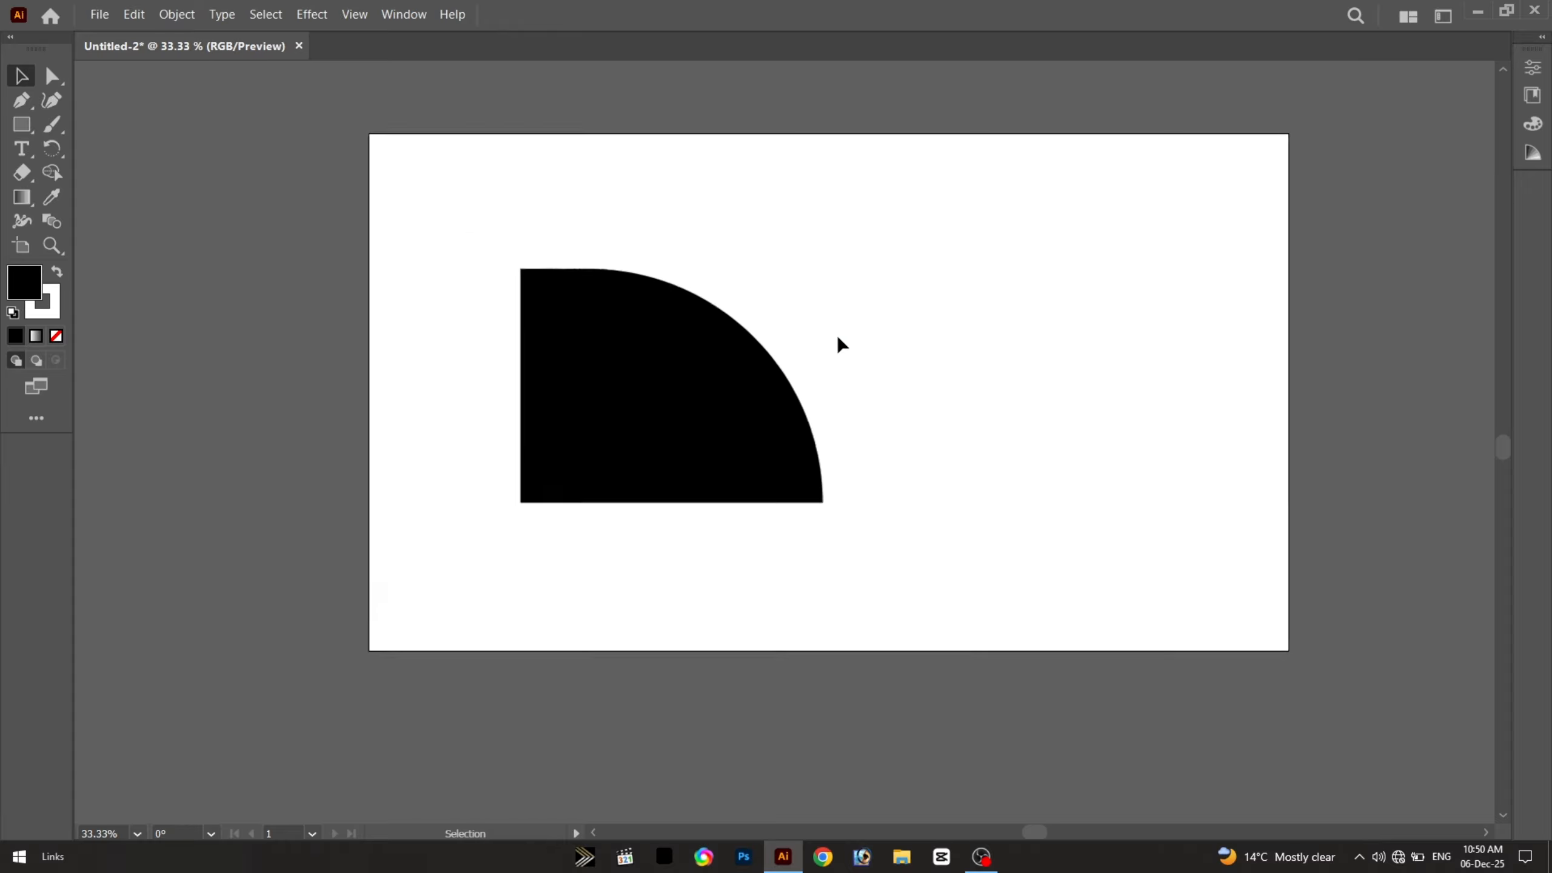
scroll(866, 371, "up", 1)
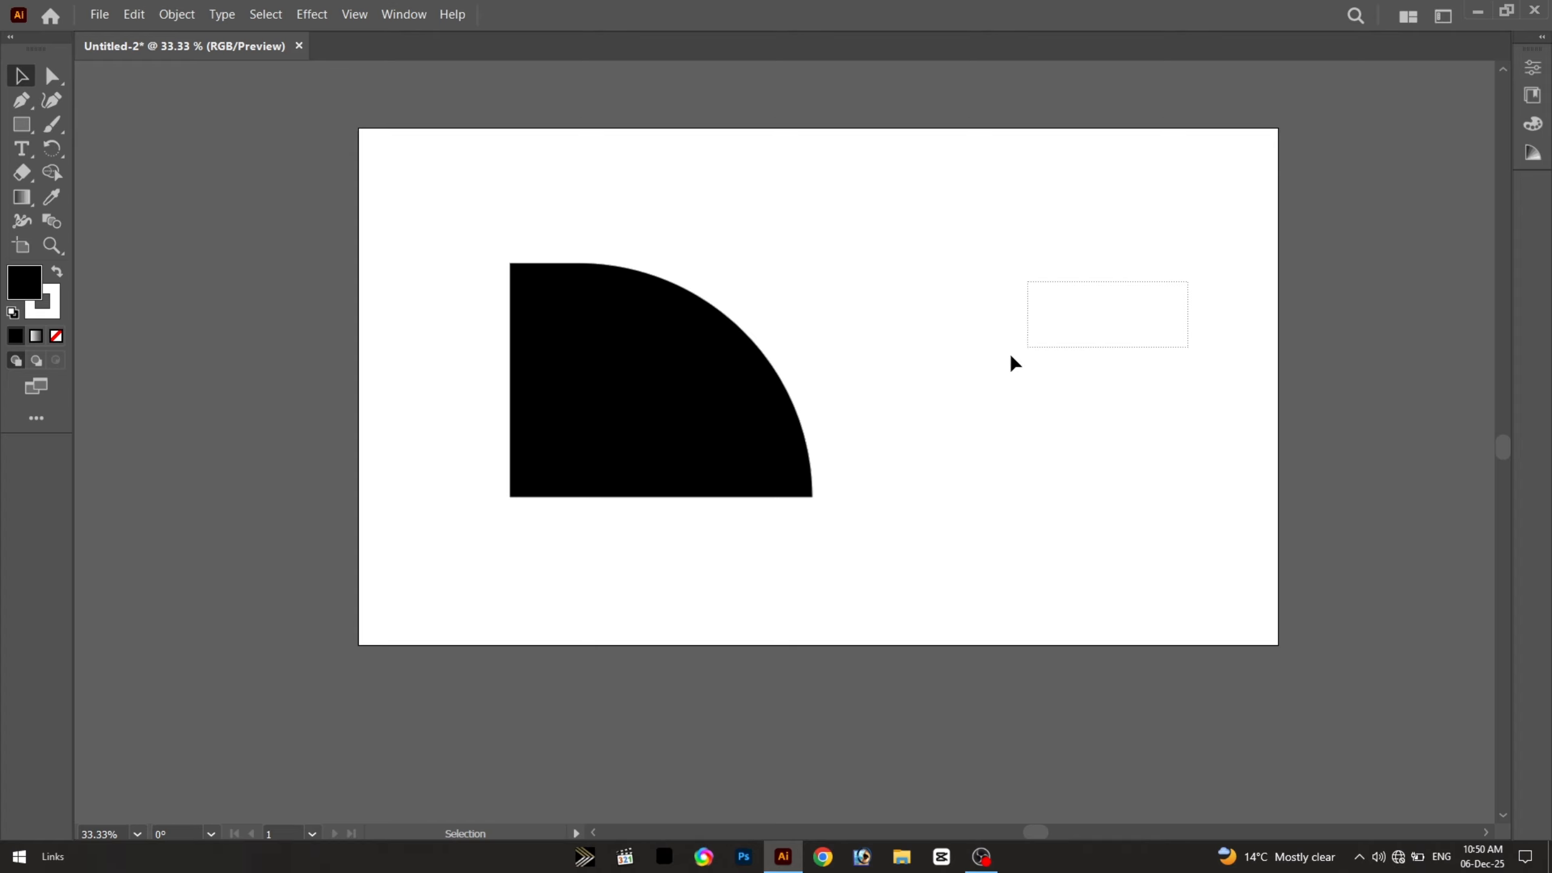
left_click_drag(608, 522, 972, 269)
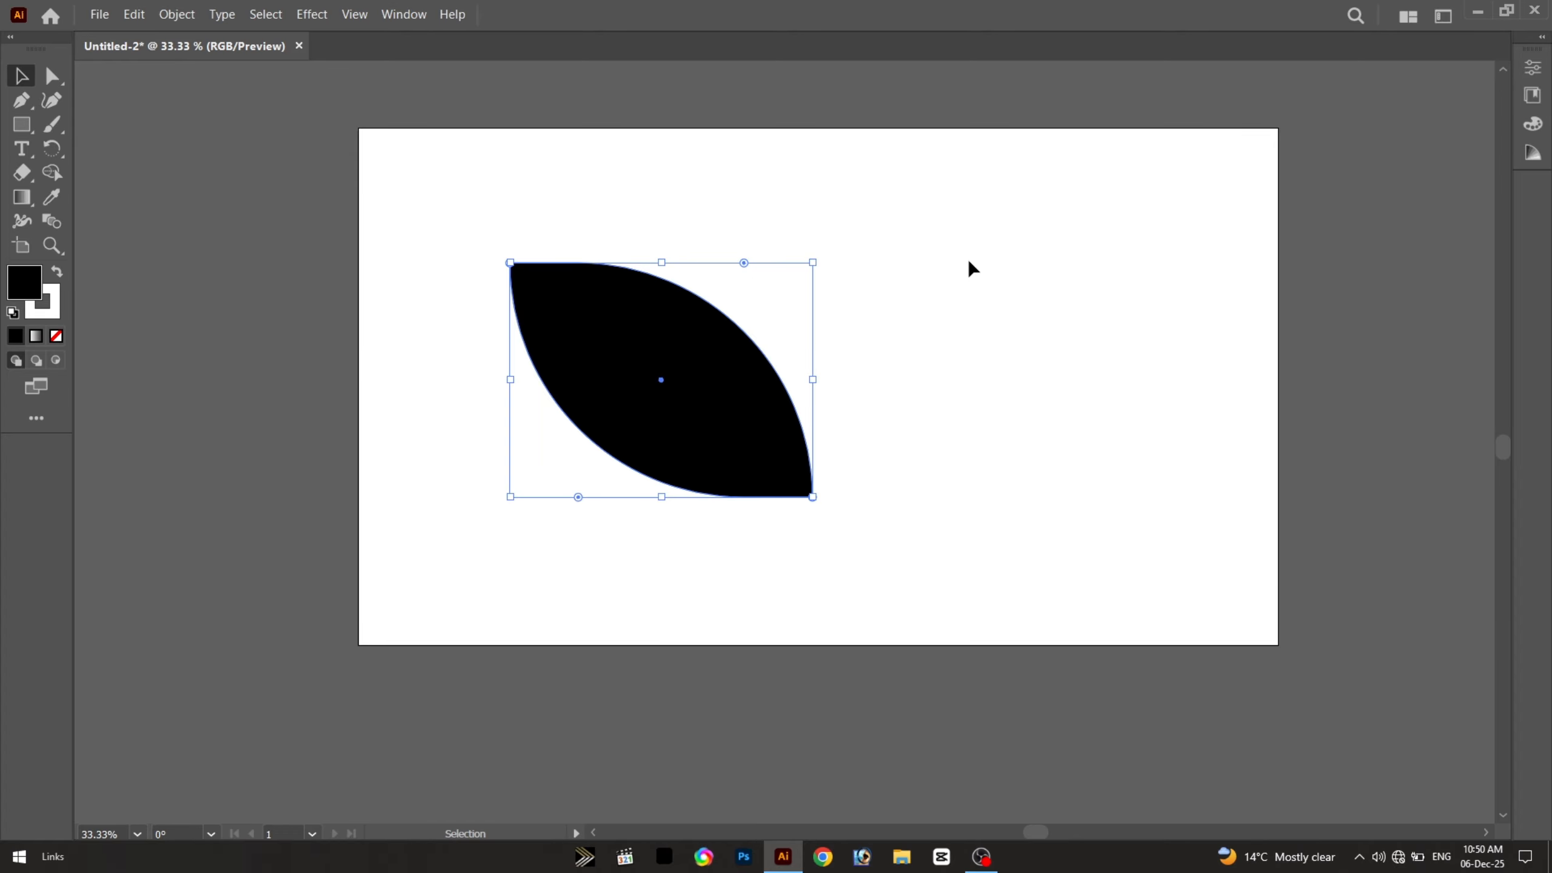
Flip the leaf horizontally while narrowing it to about 489 px wide, and move it near the artboard's centre
left_click(708, 485)
left_click_drag(812, 497, 276, 497)
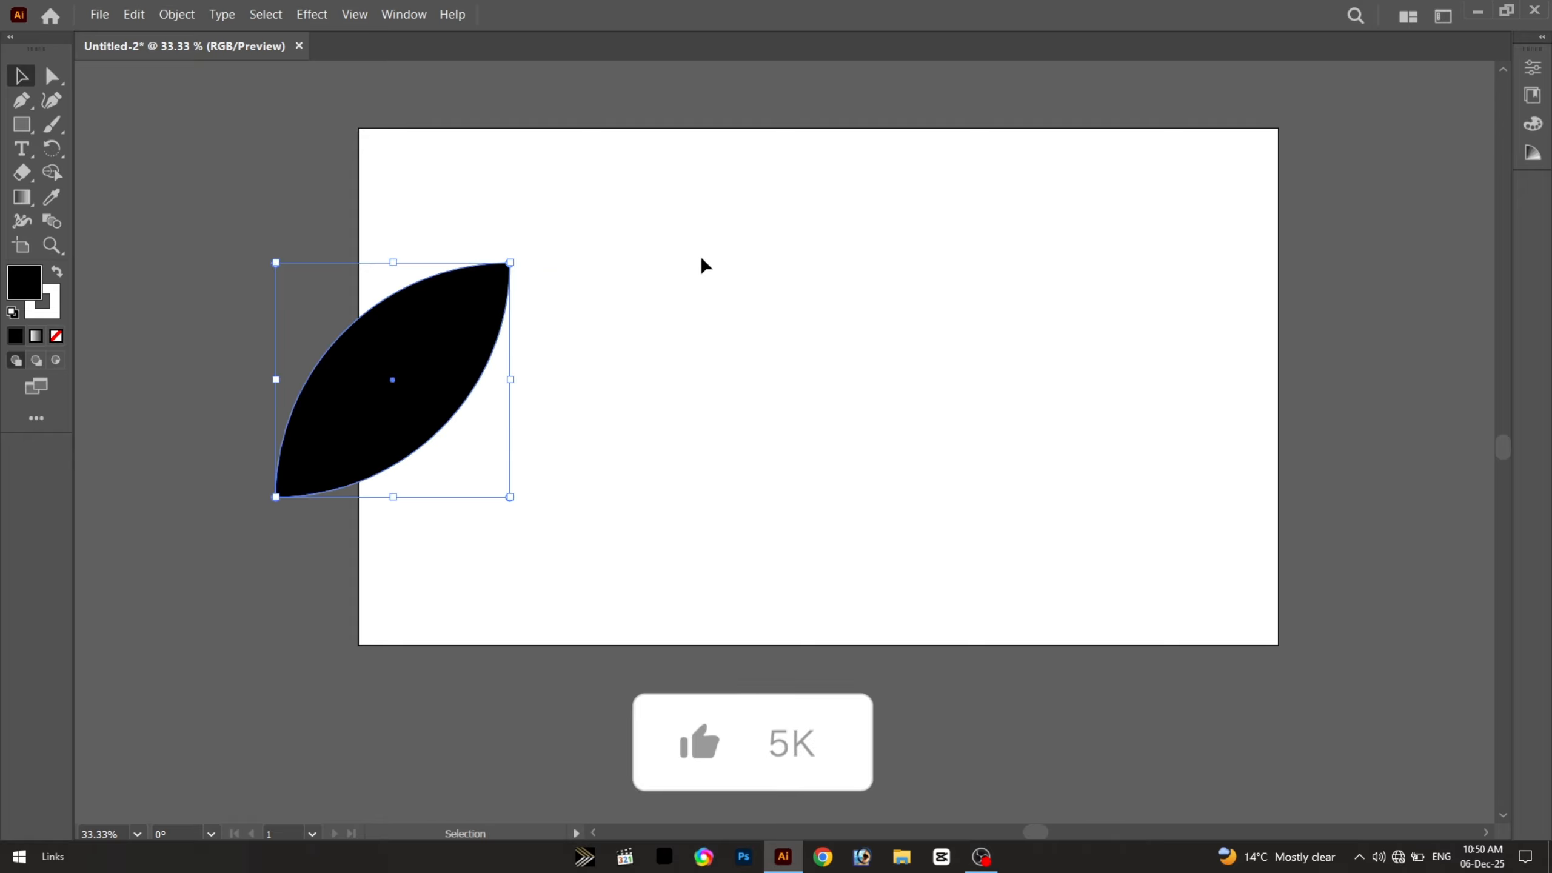
left_click_drag(444, 335, 800, 352)
left_click(1016, 383)
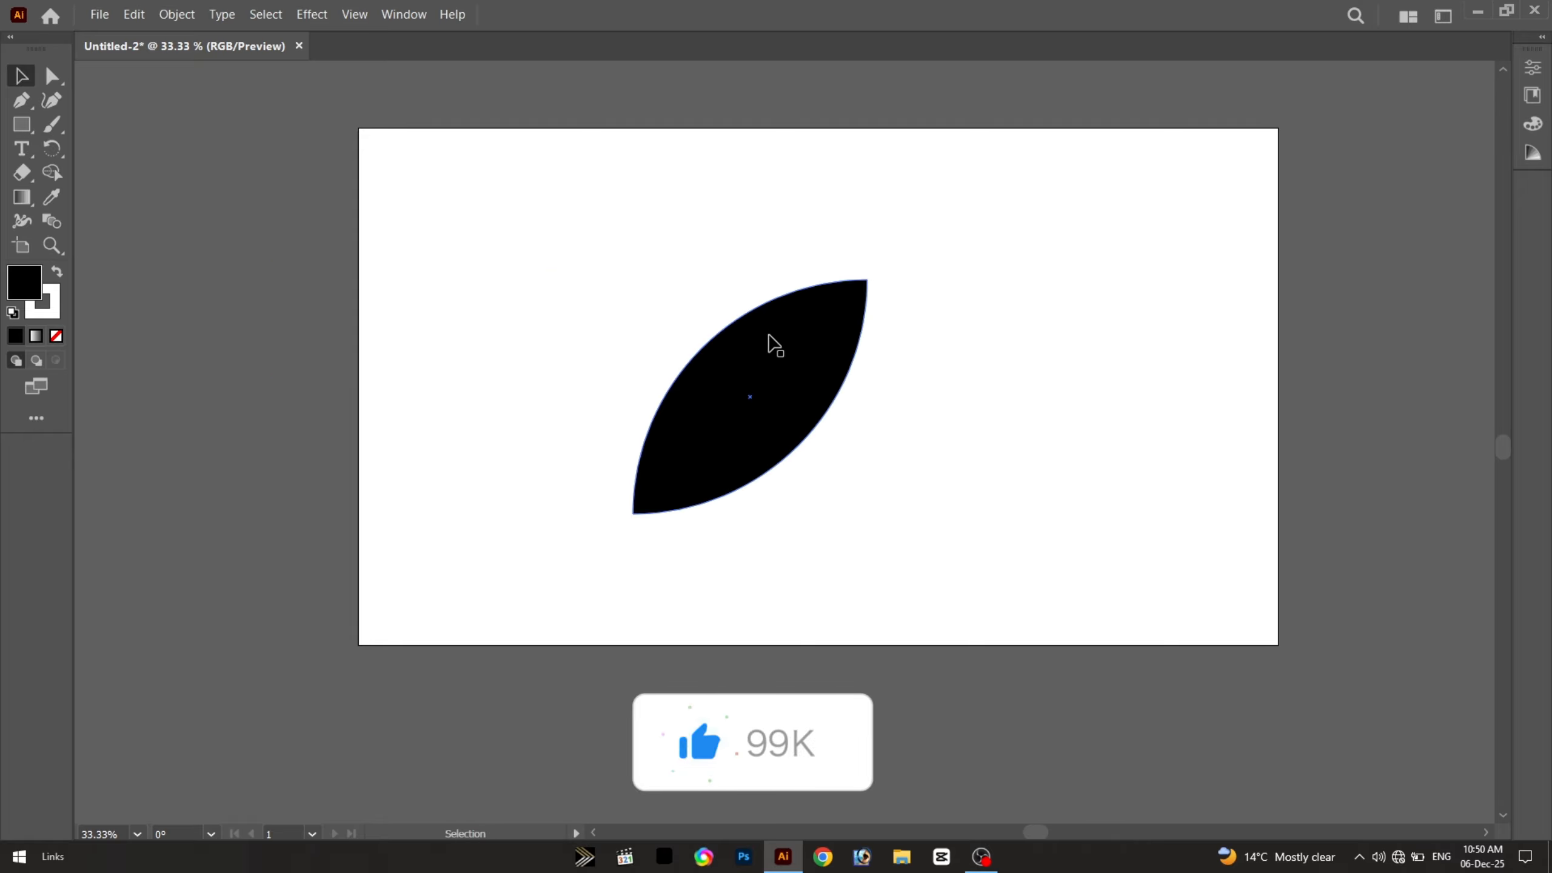
Reflect a copy of the leaf over the original so the two leaves cross in an X
left_click(773, 354)
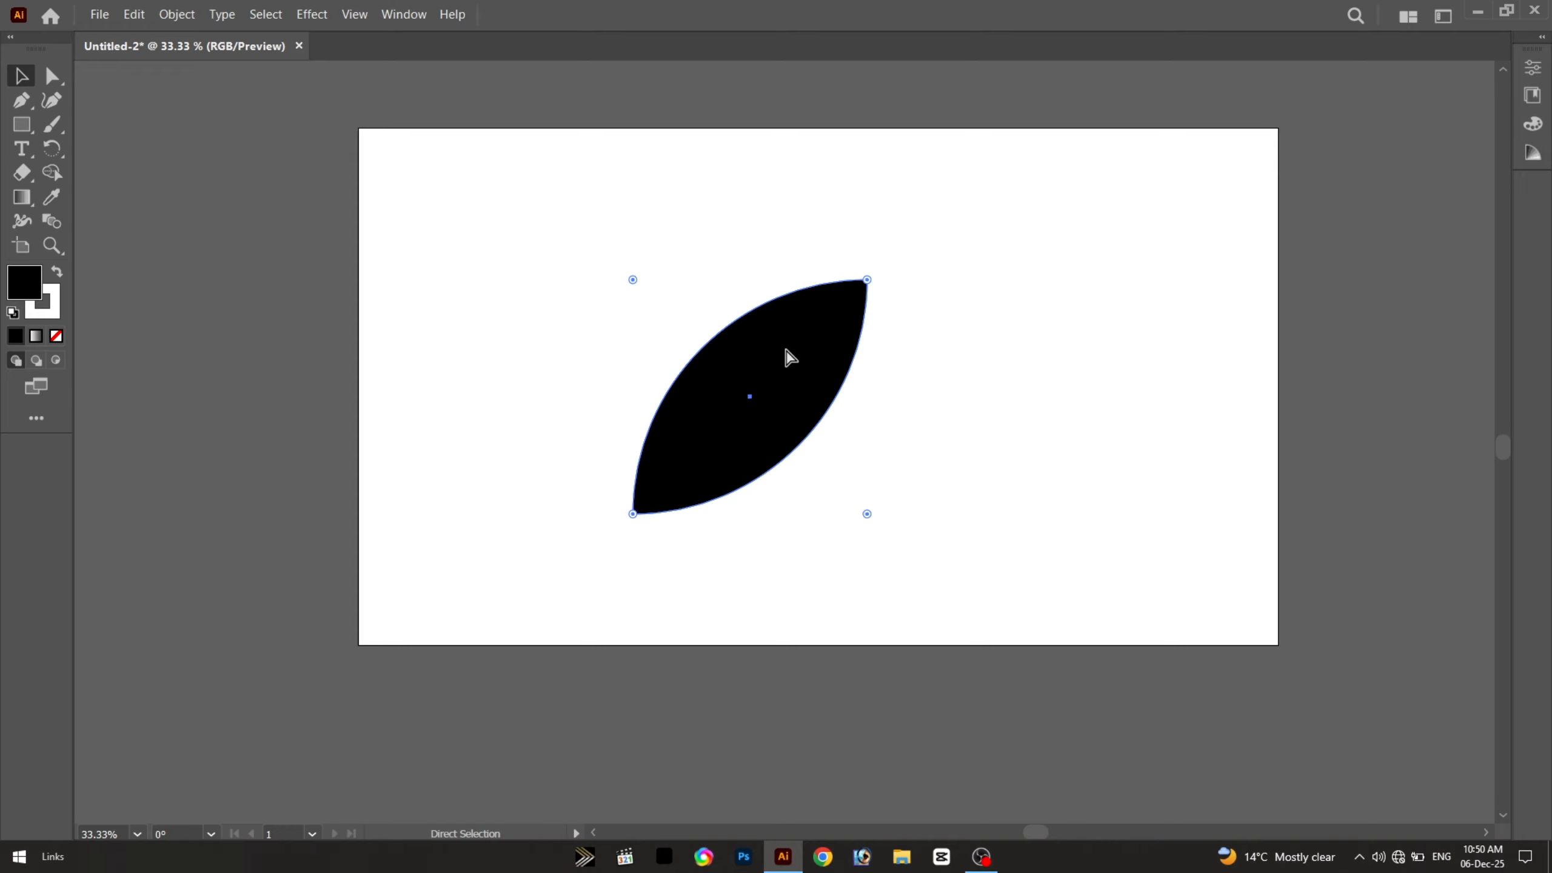
left_click(1541, 46)
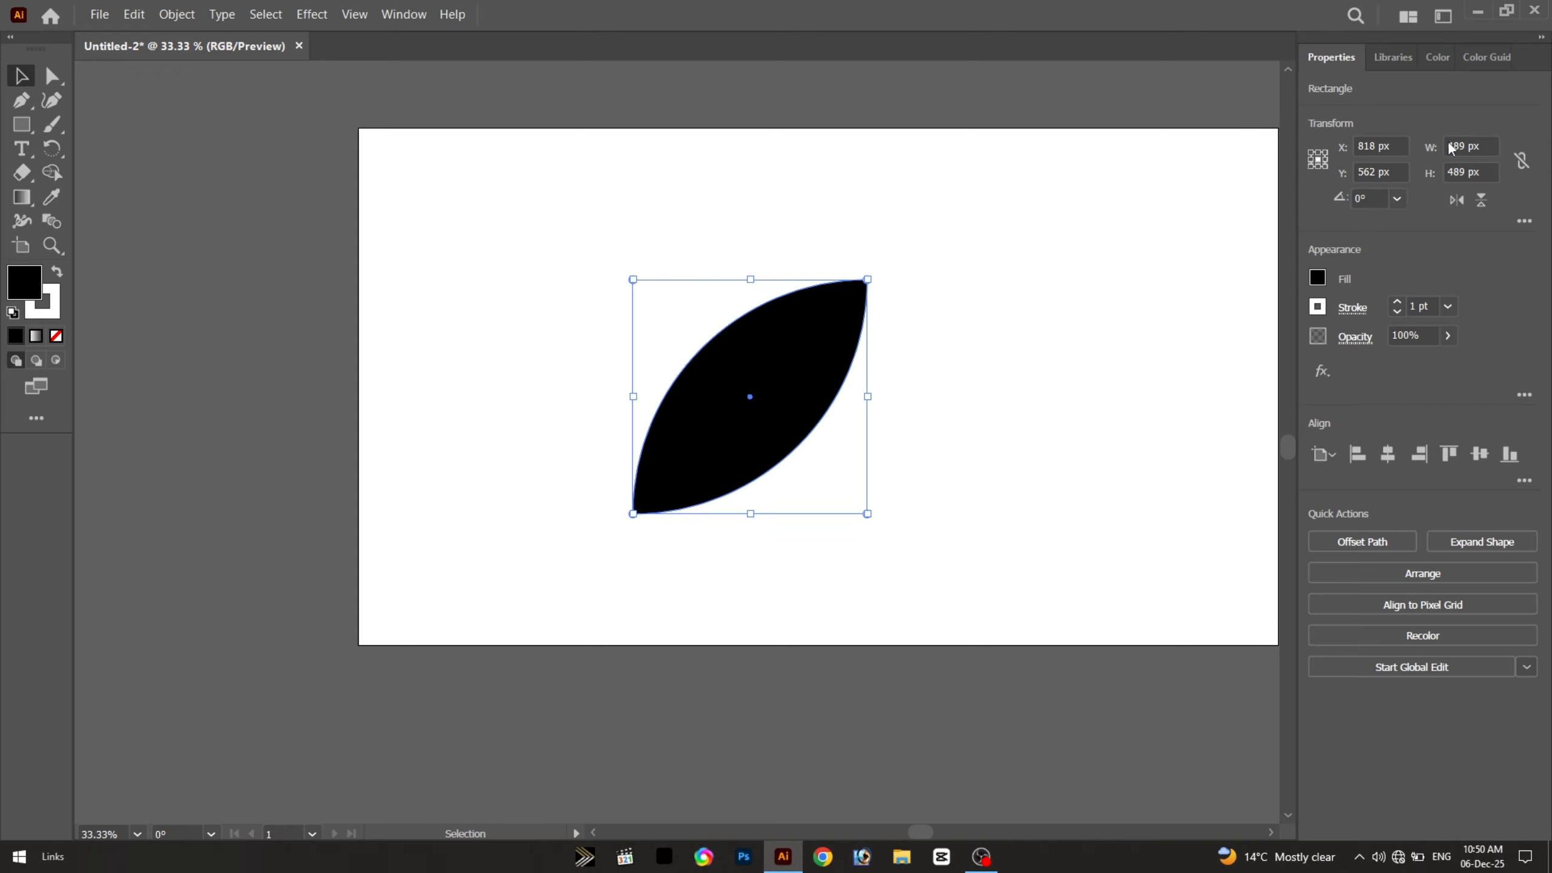
left_click(1467, 202)
left_click(1064, 173)
scroll(1064, 173, "down", 2)
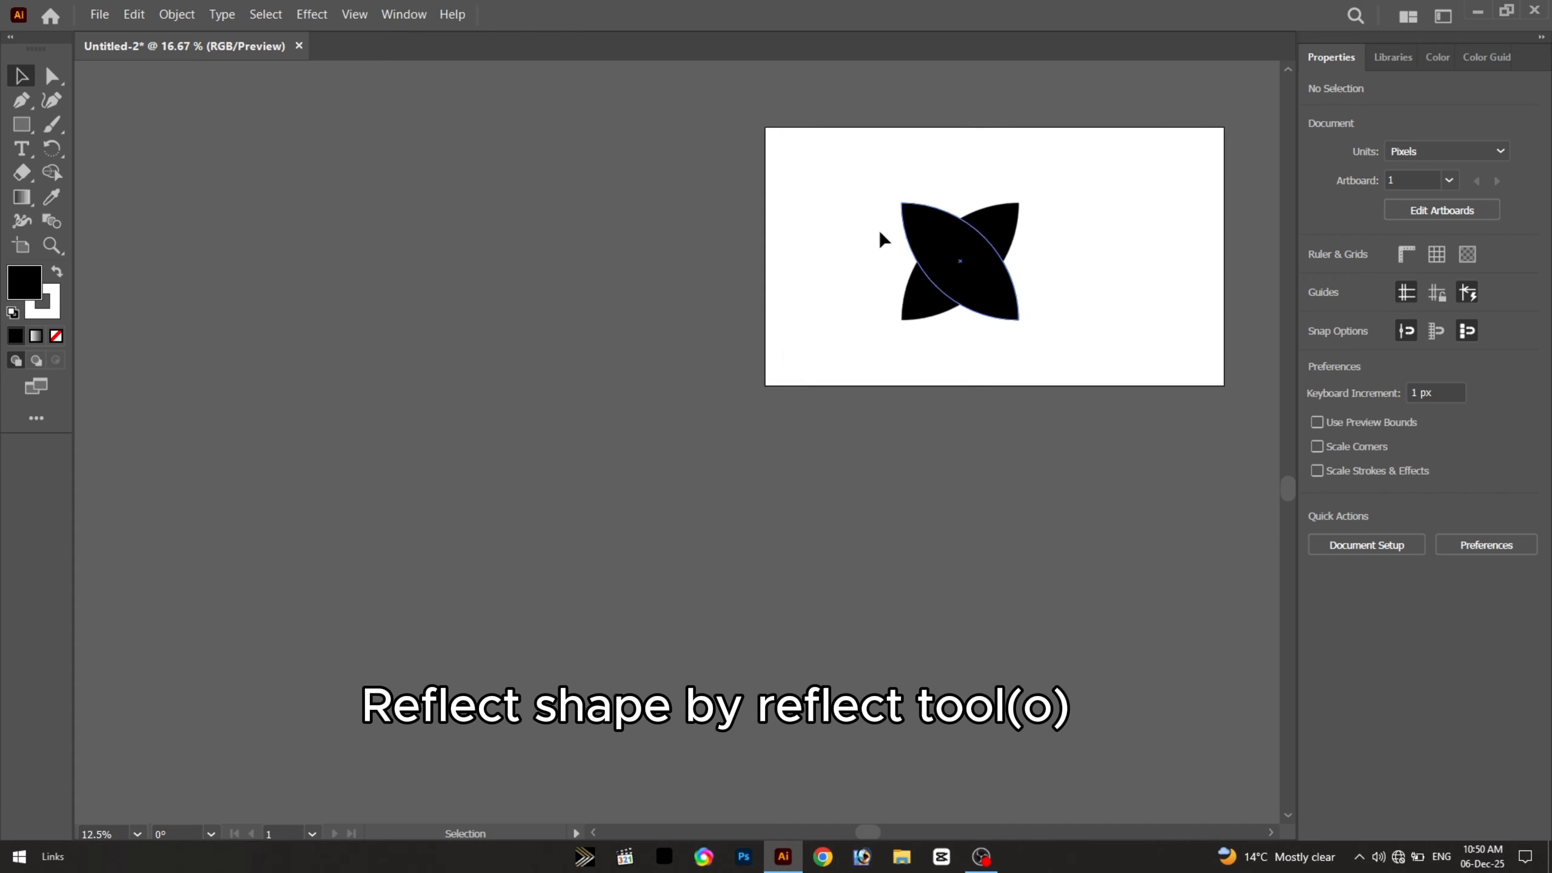
scroll(880, 232, "up", 2)
left_click_drag(1075, 247, 668, 379)
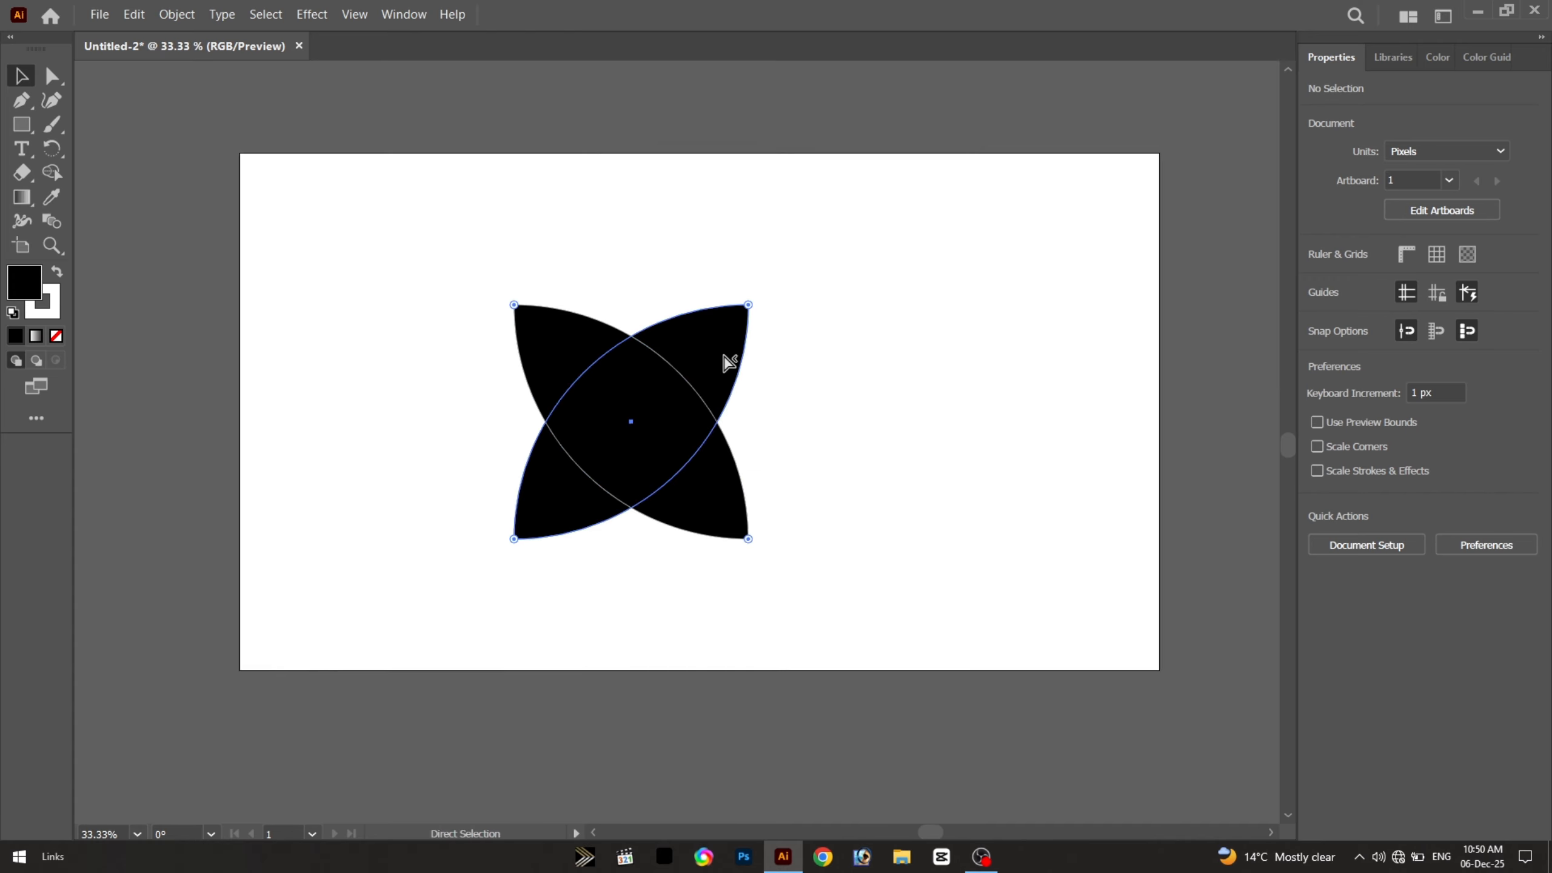
Copy the back leaf, paste it in front, and rotate the copy upright between the two crossed leaves
left_click(728, 362)
scroll(729, 362, "up", 1)
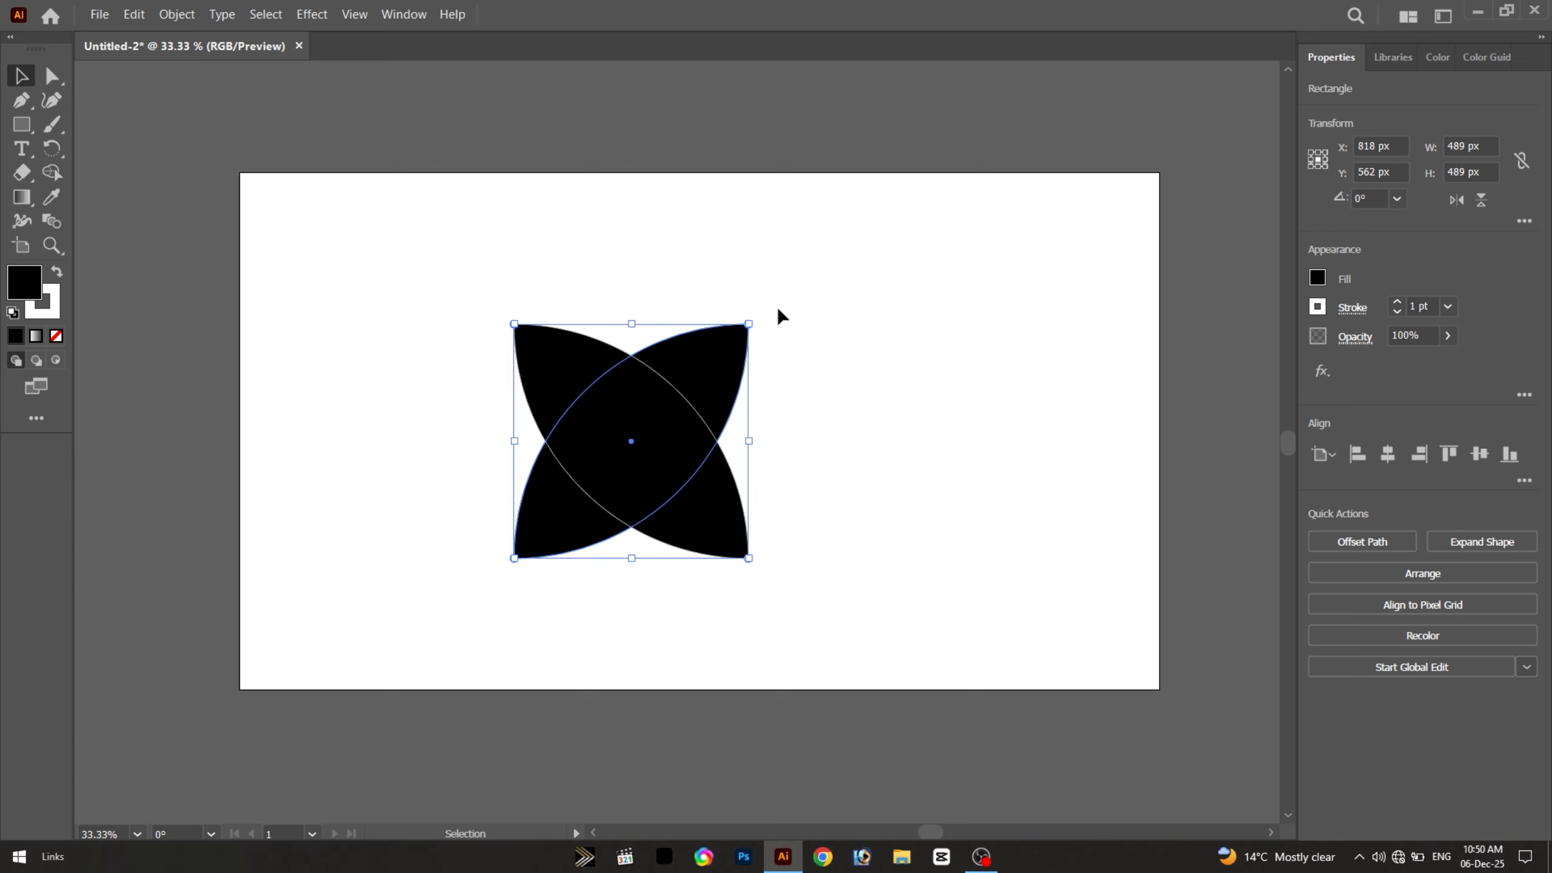
left_click(764, 322)
left_click(741, 366)
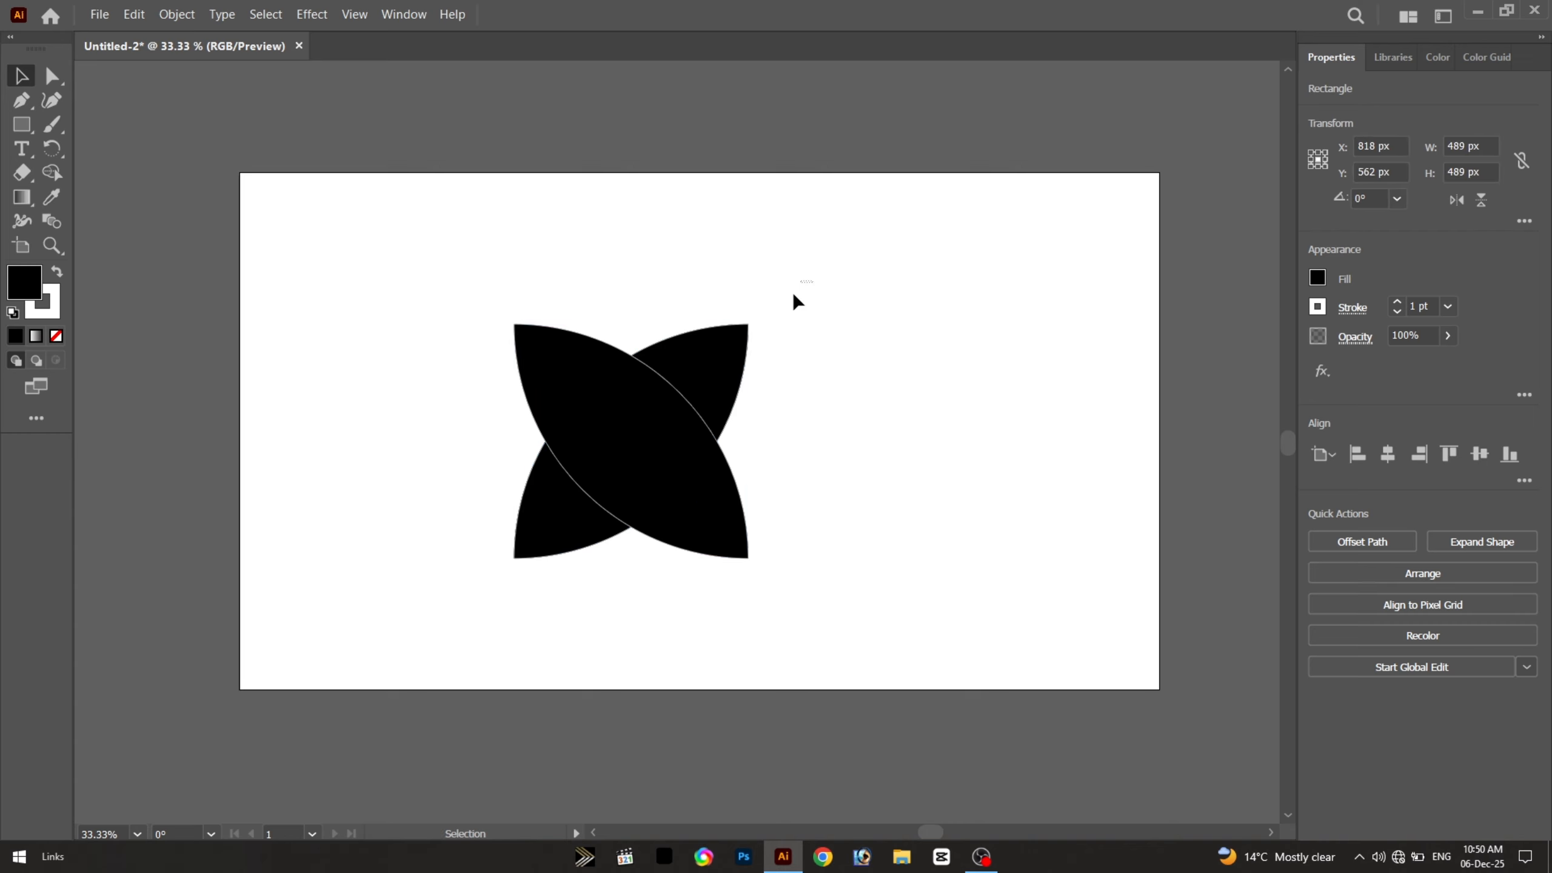
left_click(702, 384, "shift")
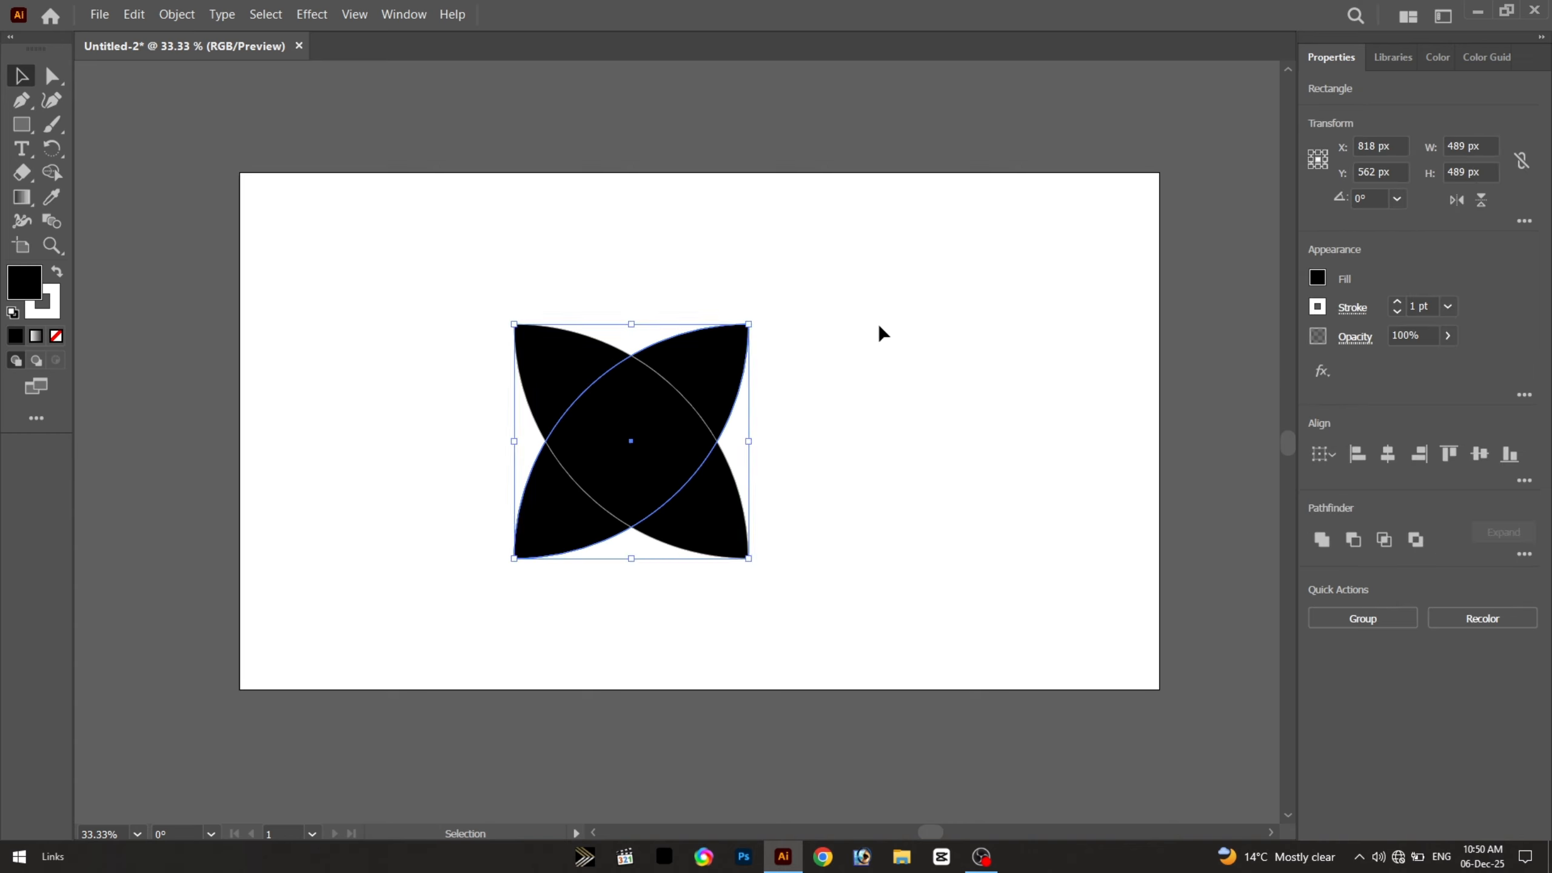
left_click(762, 336)
left_click(748, 357)
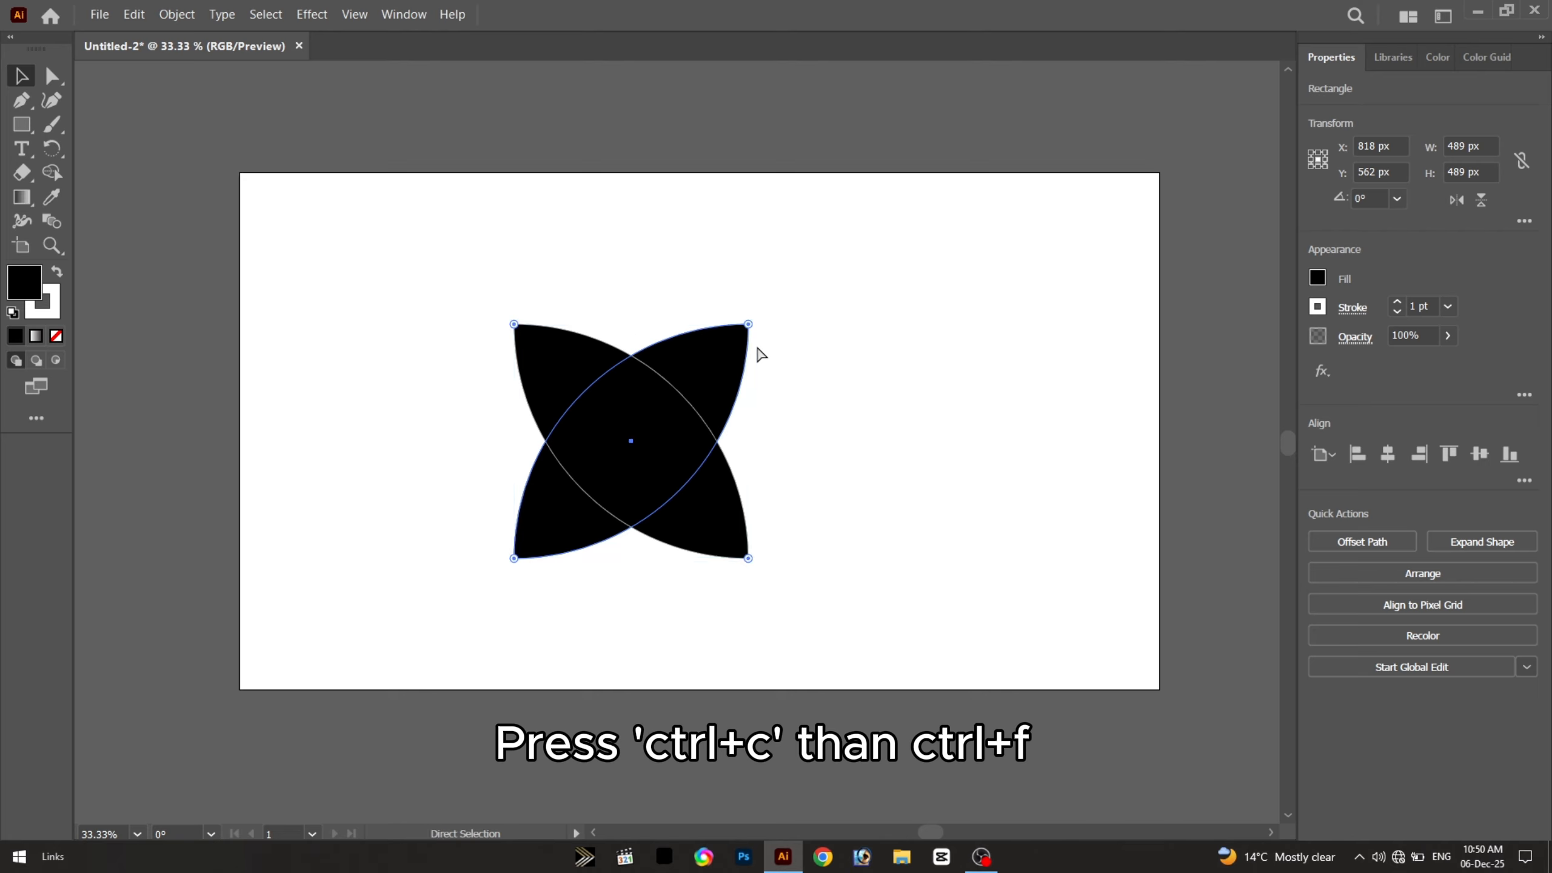
key("ctrl+c")
key("ctrl+f")
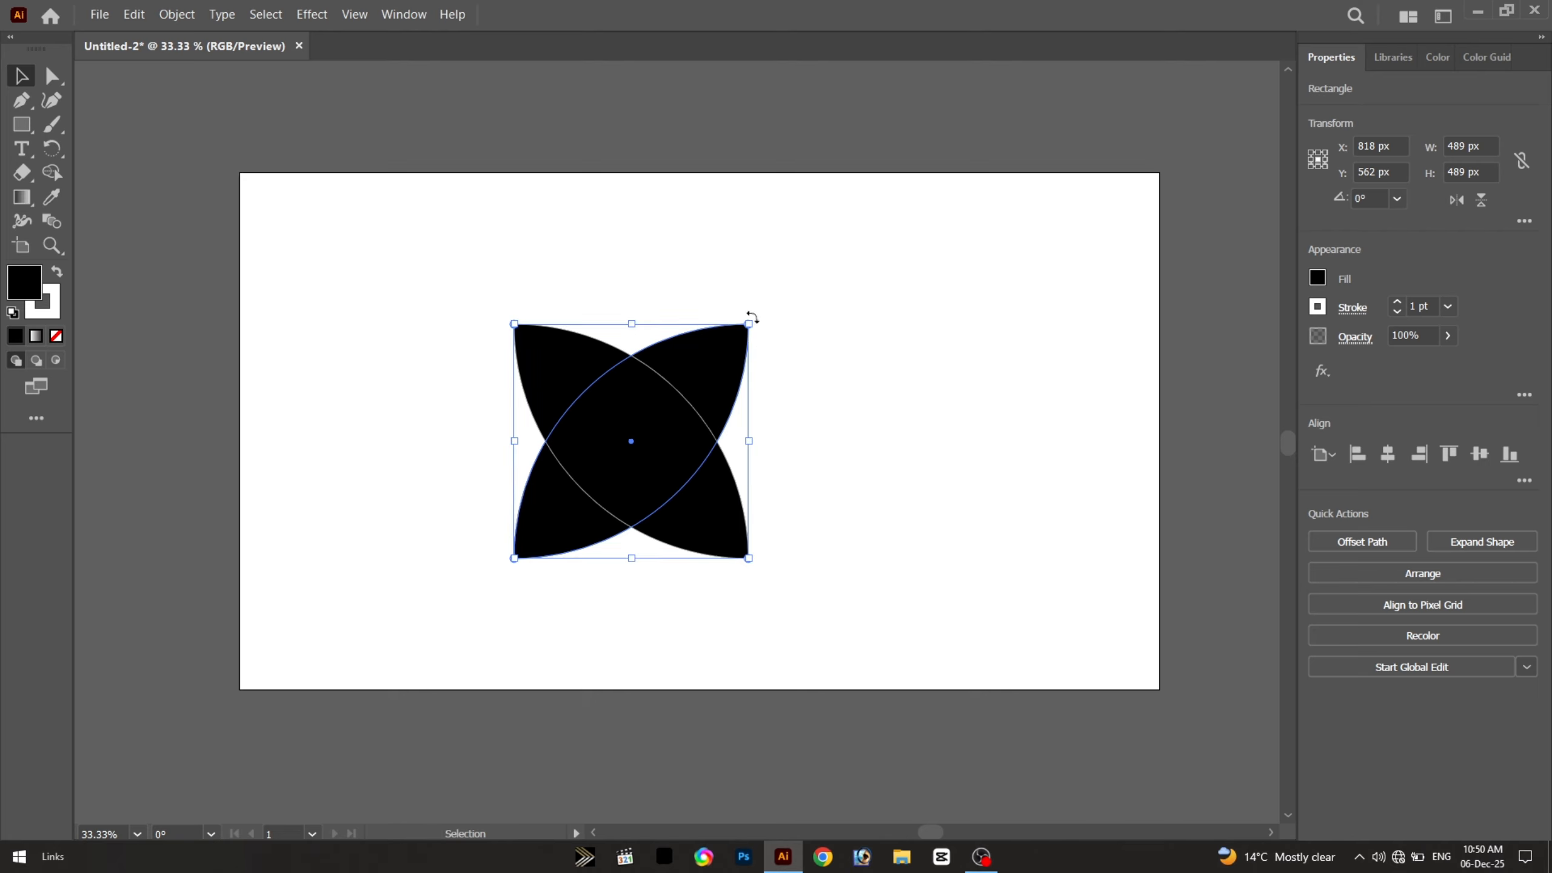
left_click_drag(753, 319, 638, 222)
left_click(856, 235)
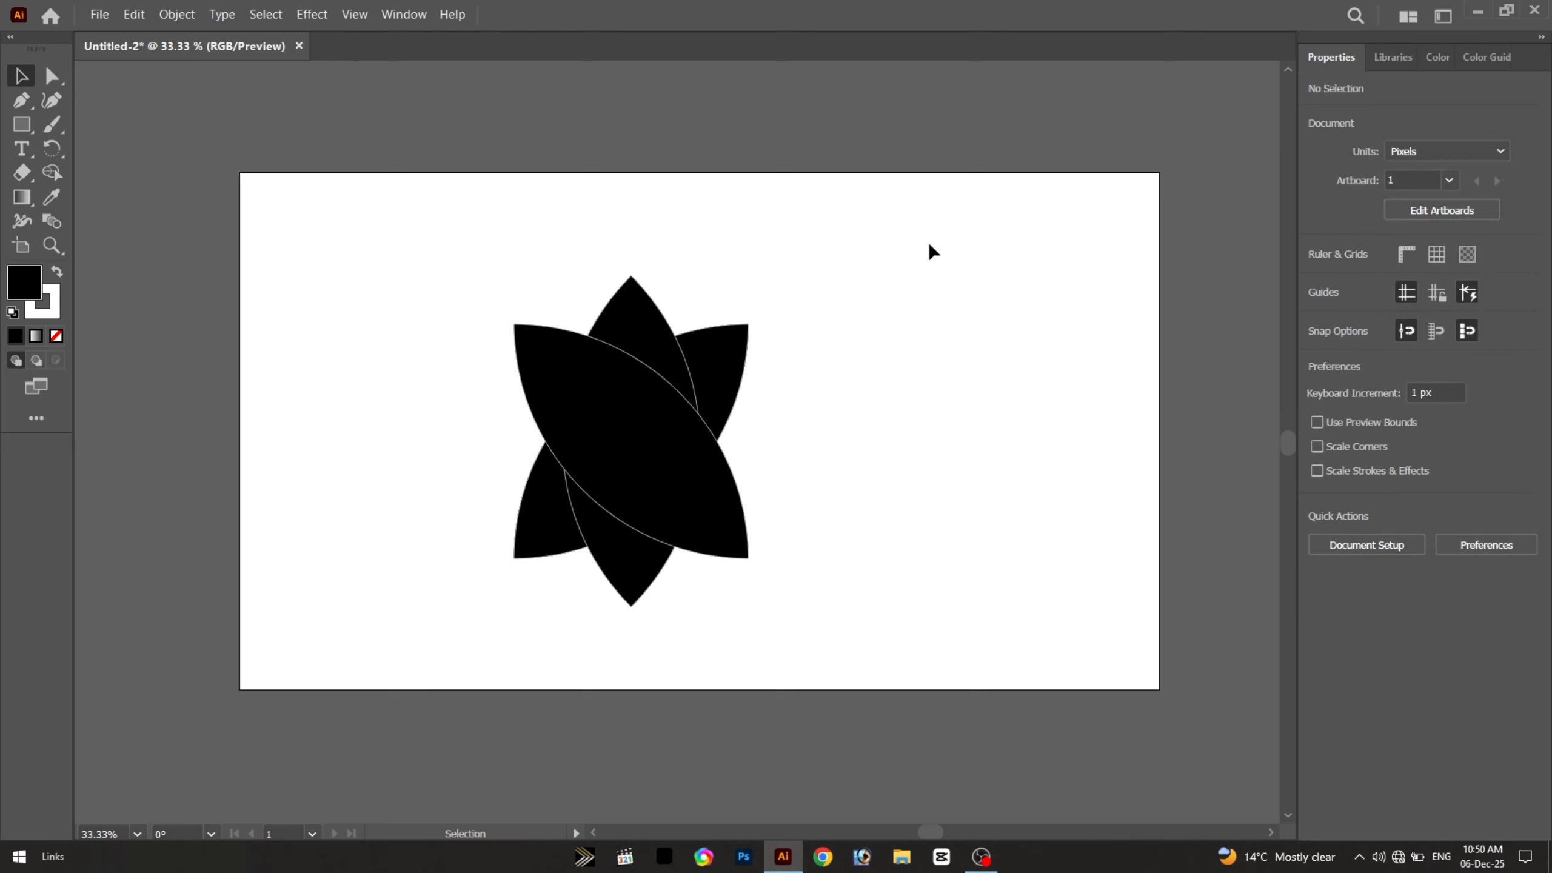
Group the three leaves into one flower and shift the group slightly toward the artboard's left side
key("ctrl+minus")
scroll(793, 322, "up", 3)
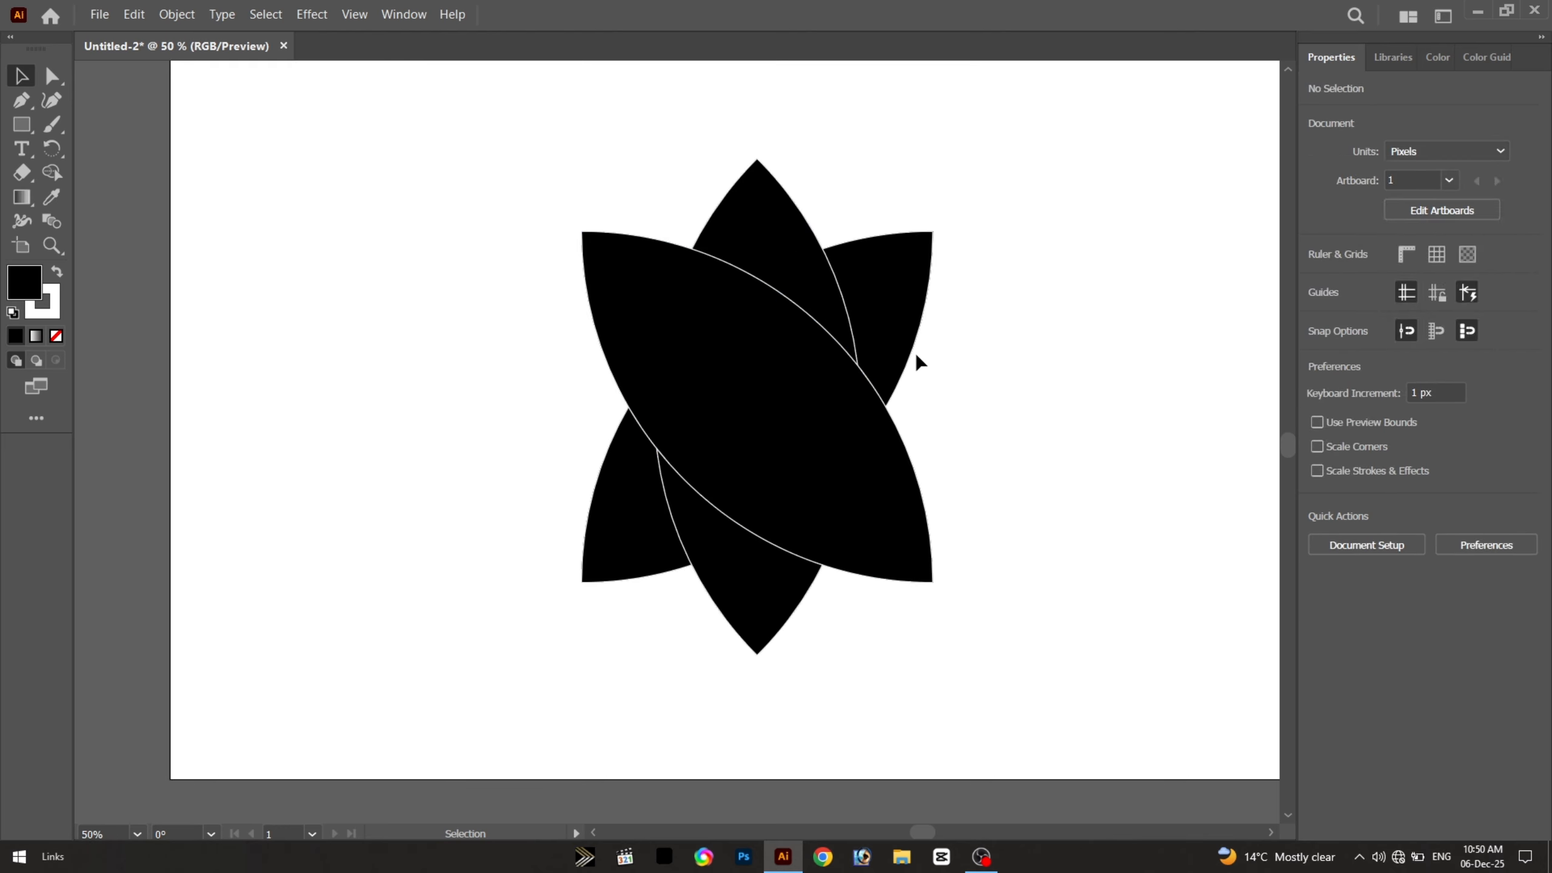
left_click_drag(836, 386, 633, 405)
key("ctrl+g")
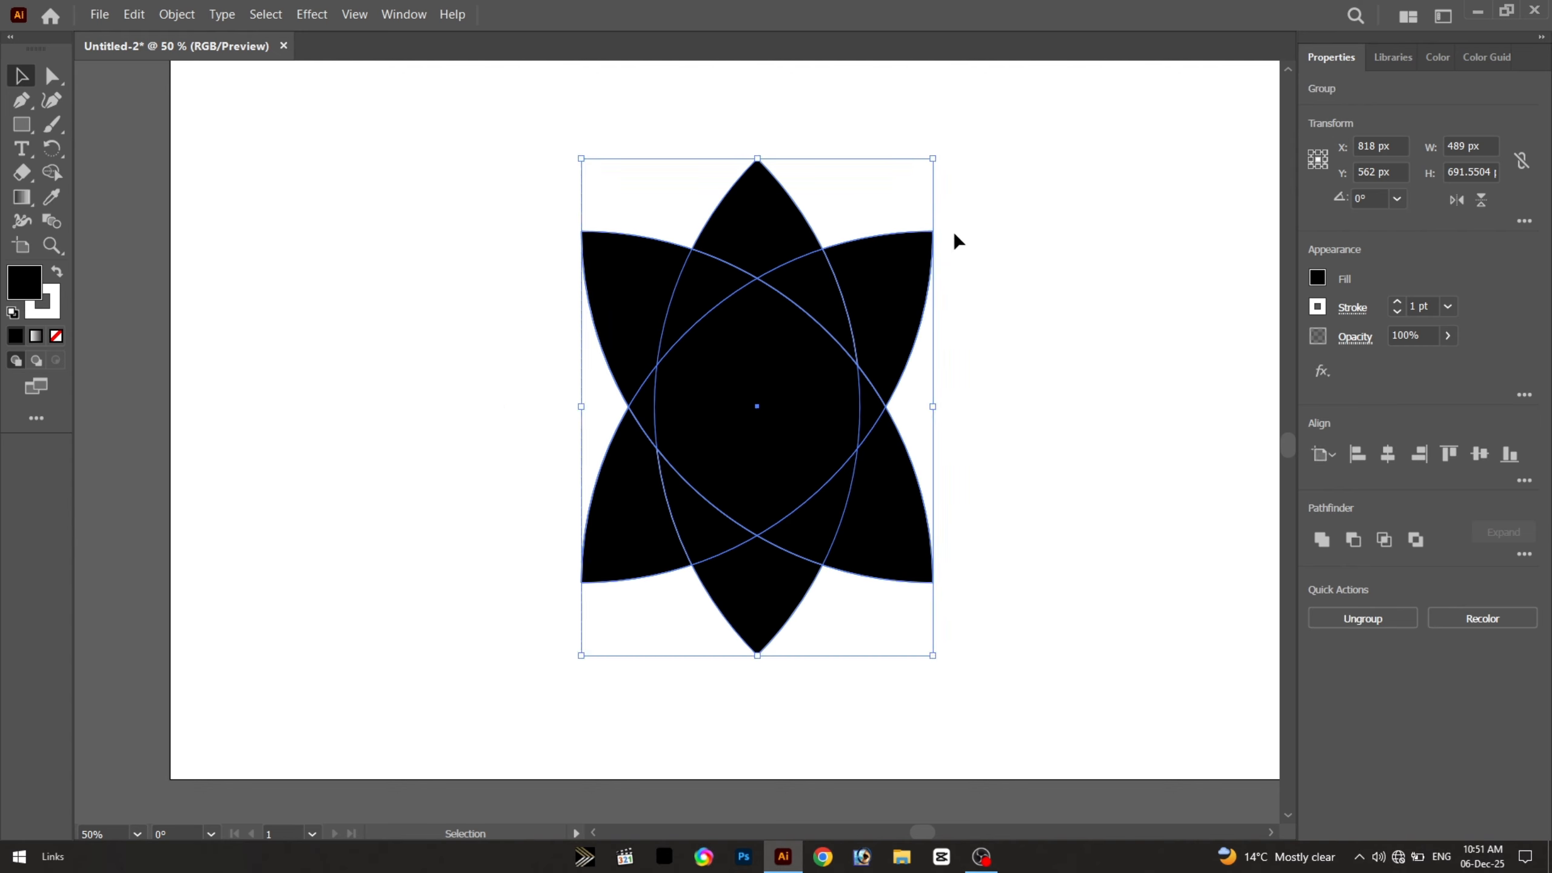
left_click(1091, 294)
left_click_drag(831, 391, 506, 351)
left_click(981, 274)
scroll(981, 274, "down", 2)
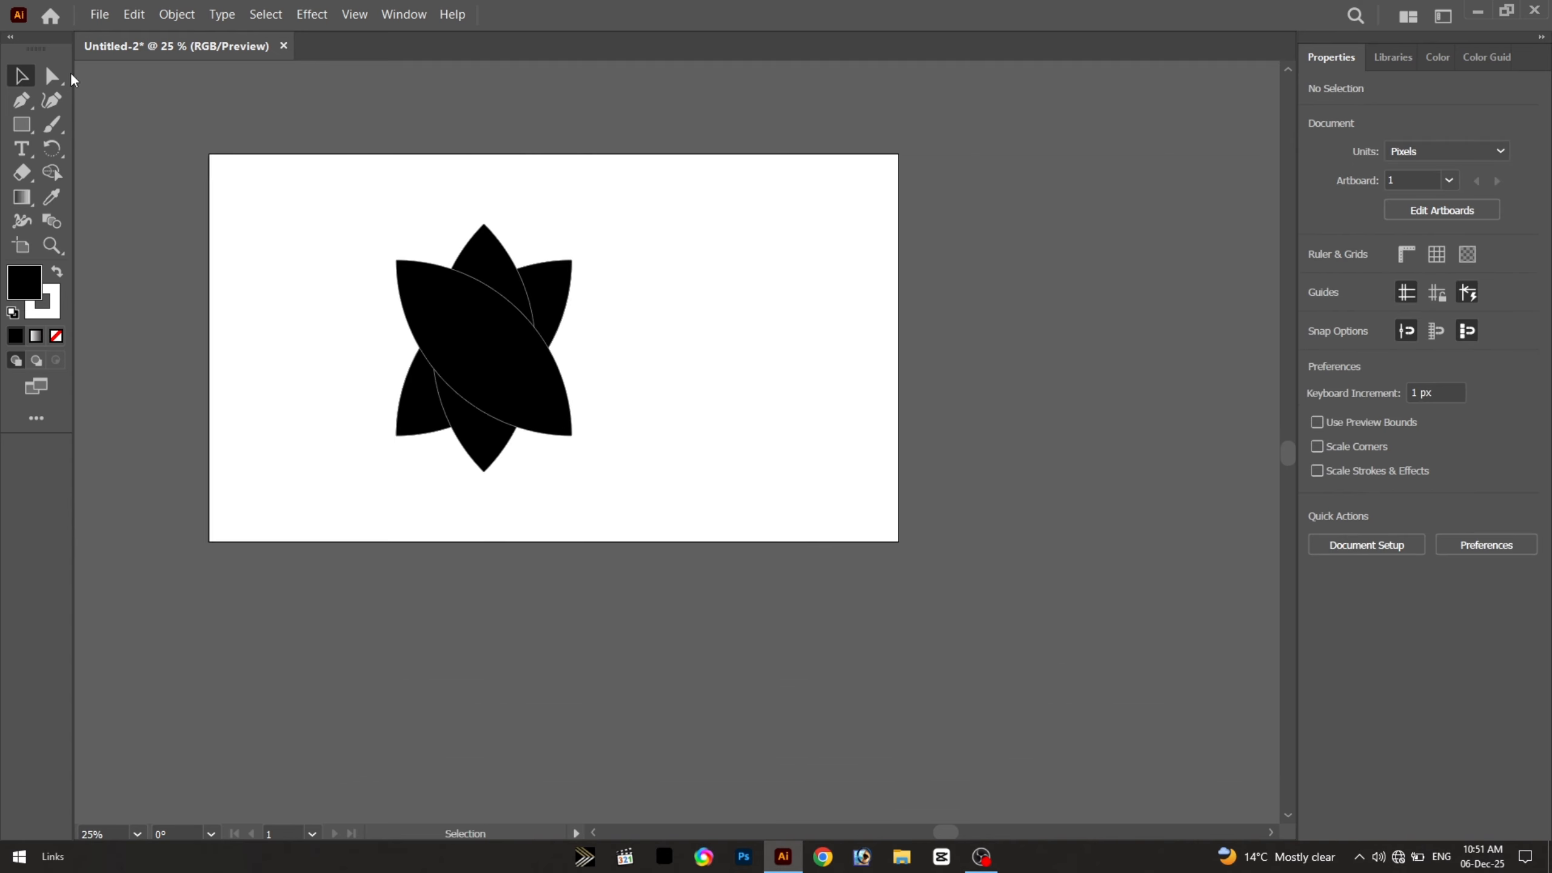
Duplicate the flower group and place the two flowers on opposite sides of the artboard
left_click(59, 72)
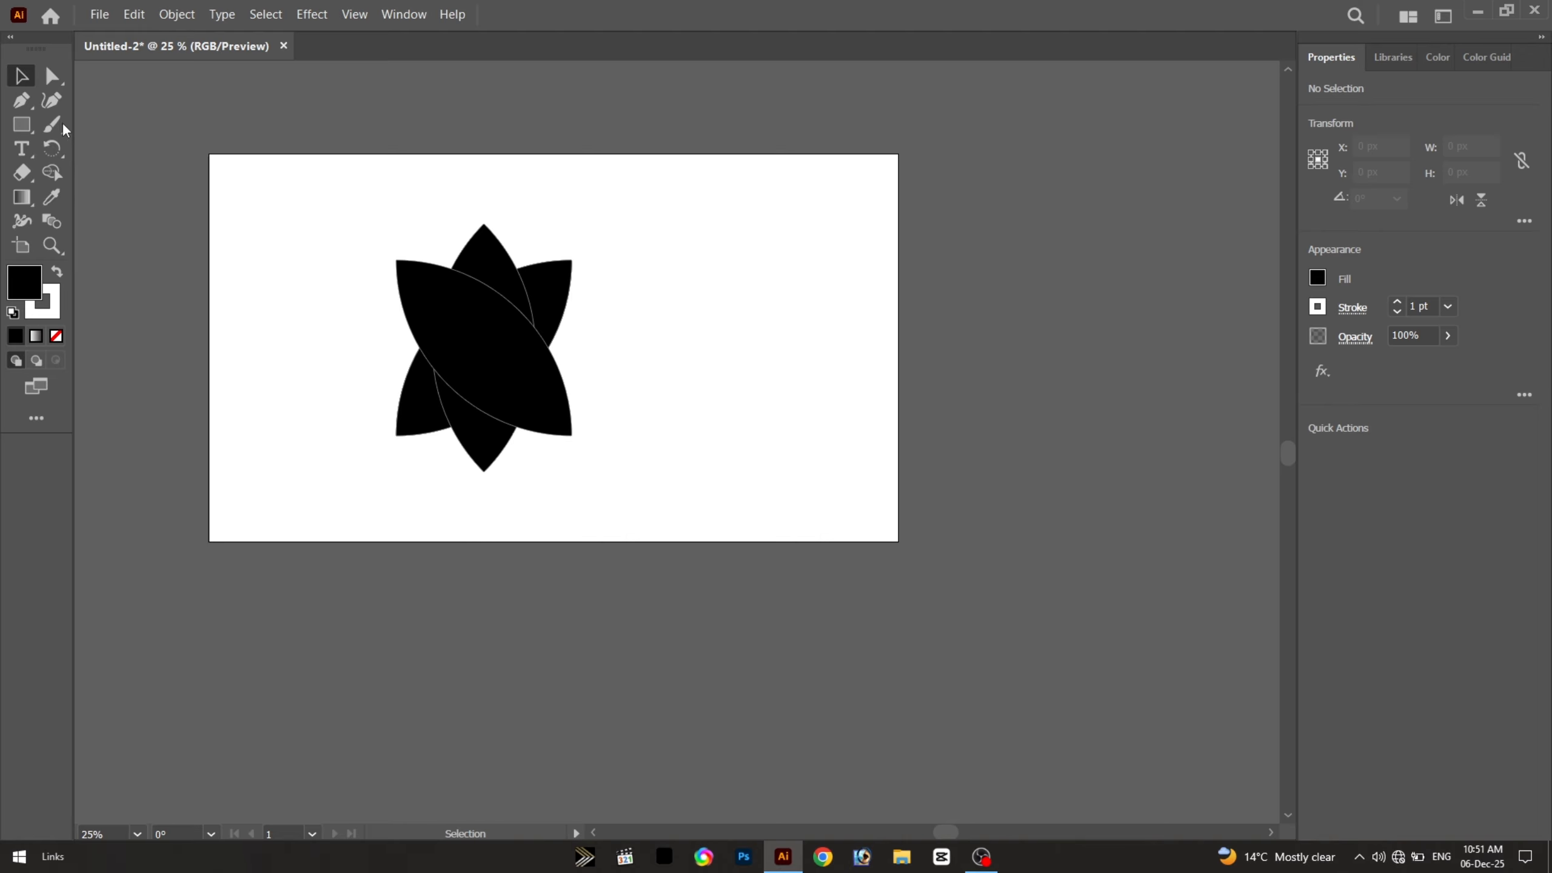
left_click_drag(260, 294, 798, 543)
scroll(509, 357, "up", 1)
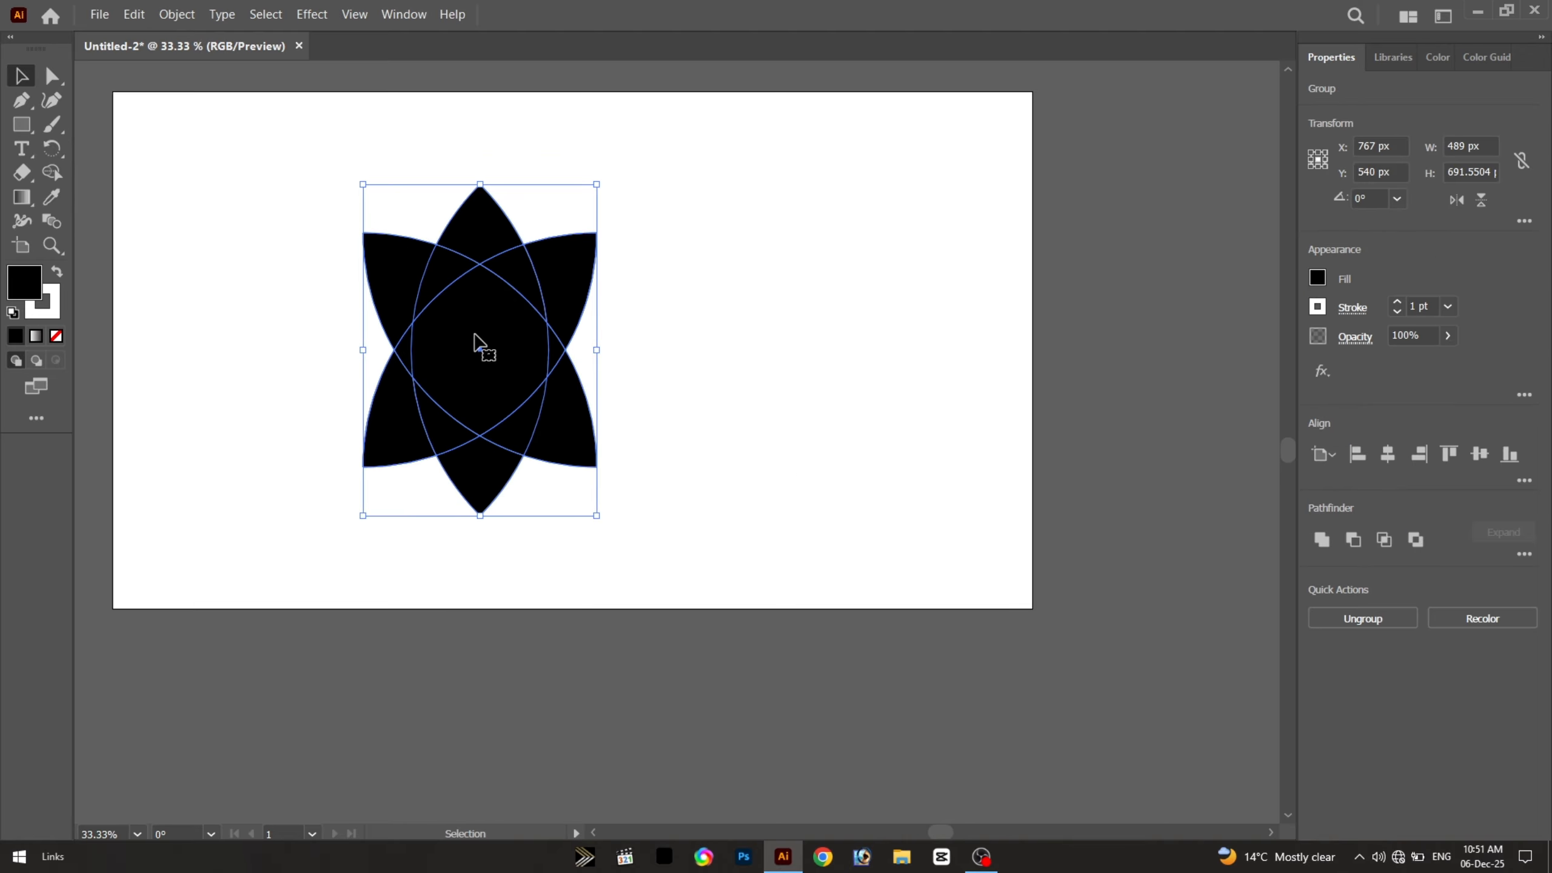
left_click_drag(474, 335, 288, 363)
left_click(731, 316)
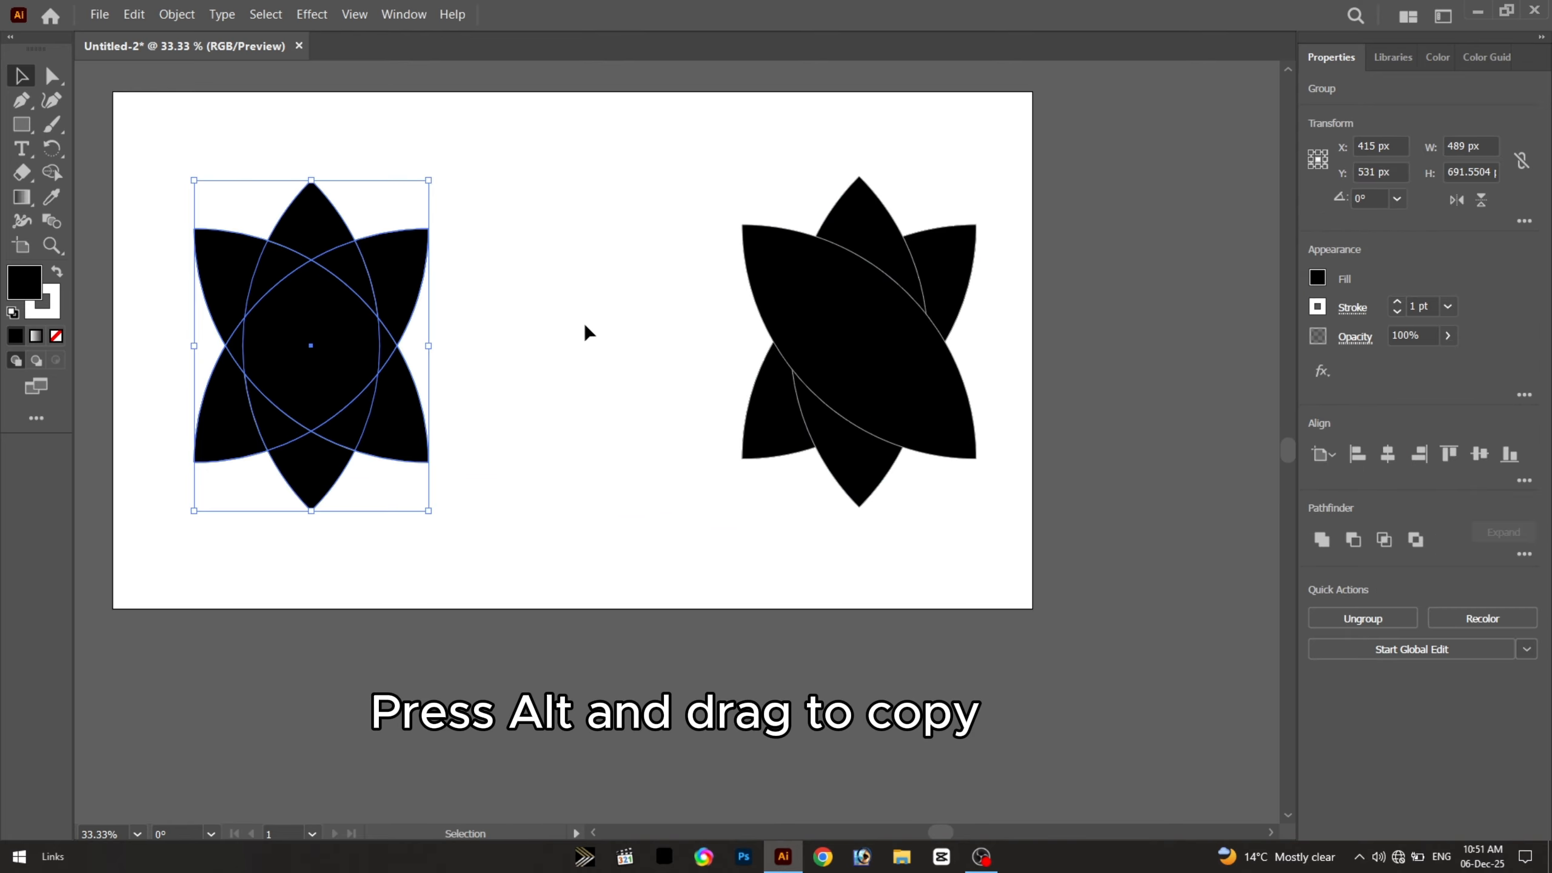
Move the two flowers around the artboard until they sit roughly level near its left and right edges
left_click(589, 333)
left_click(865, 312)
left_click(336, 291)
left_click(809, 363)
left_click_drag(416, 303, 549, 338)
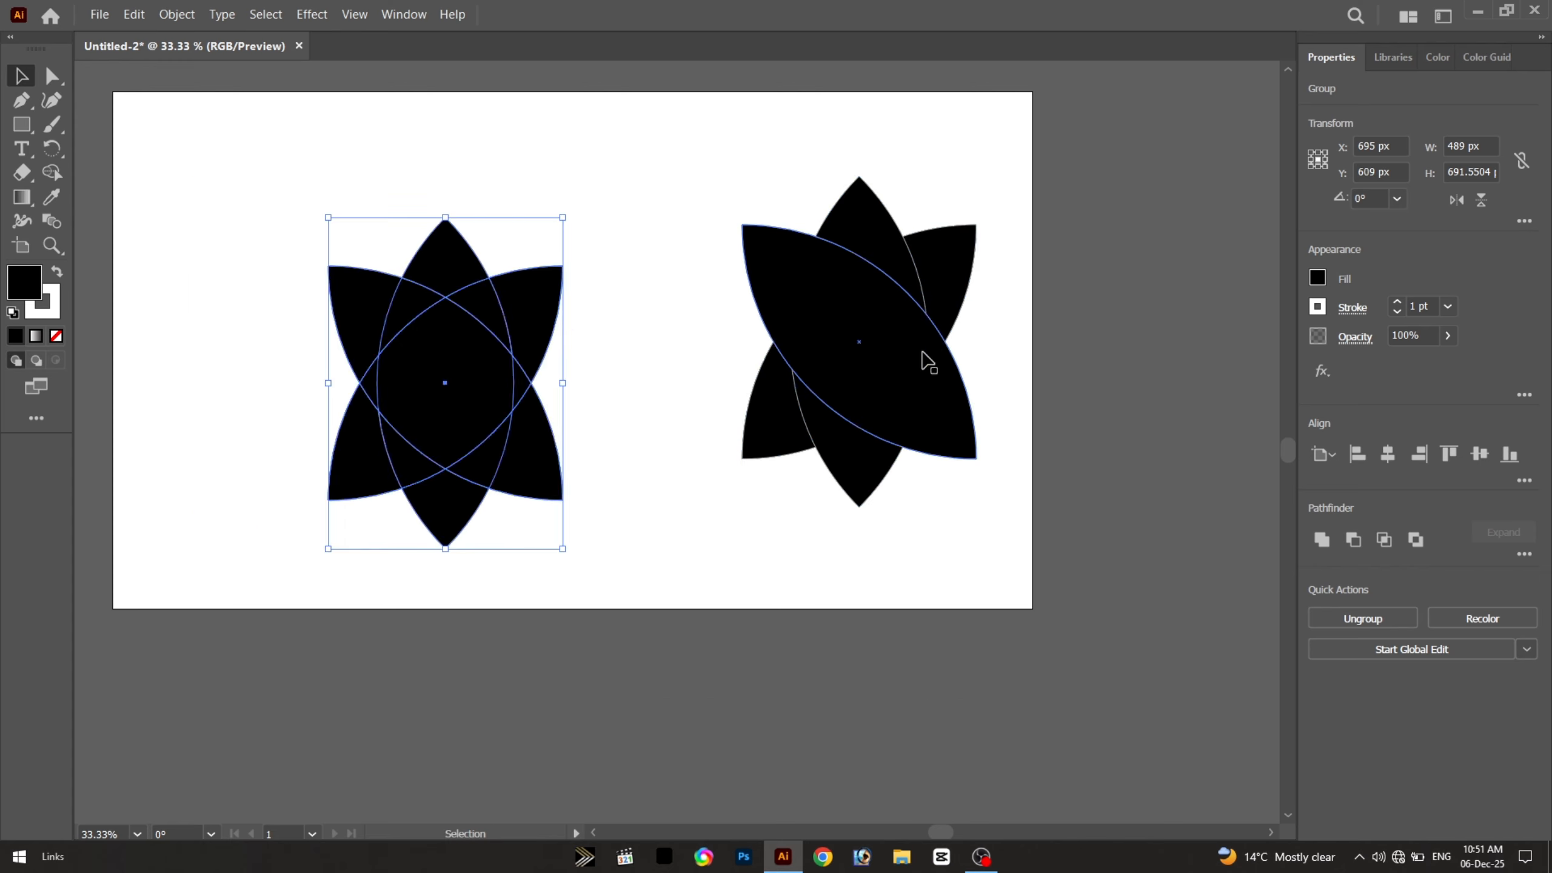
left_click_drag(928, 353, 894, 240)
left_click_drag(404, 311, 404, 416)
left_click_drag(861, 307, 902, 538)
left_click_drag(422, 471, 358, 350)
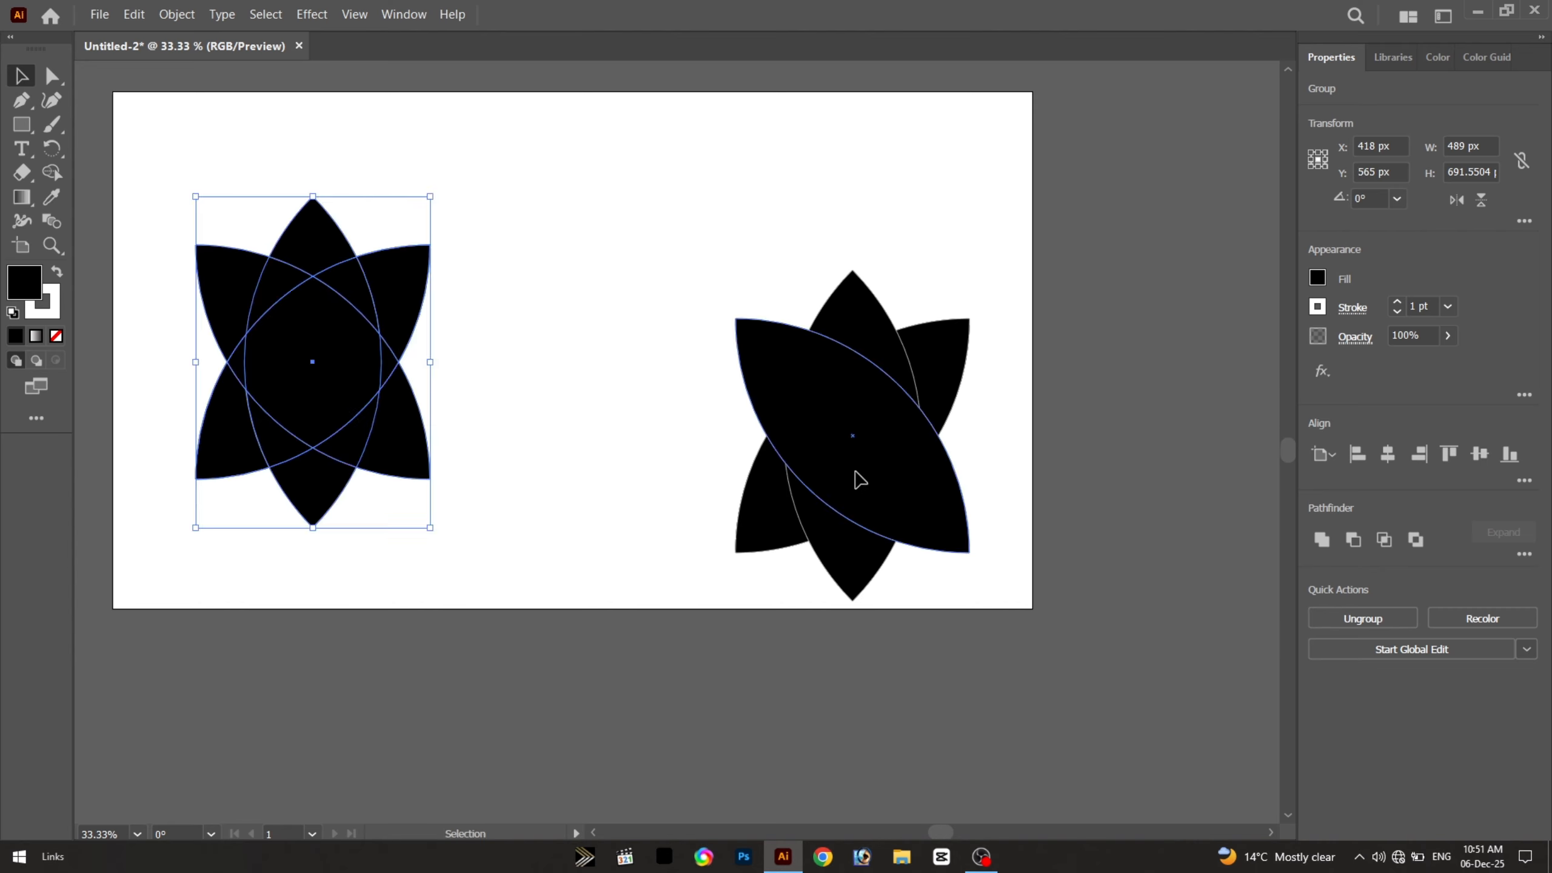
left_click_drag(857, 475, 878, 389)
left_click(1090, 460)
Shift the right-hand flower slightly inward and move the left-hand flower up and toward the centre
scroll(981, 425, "down", 3)
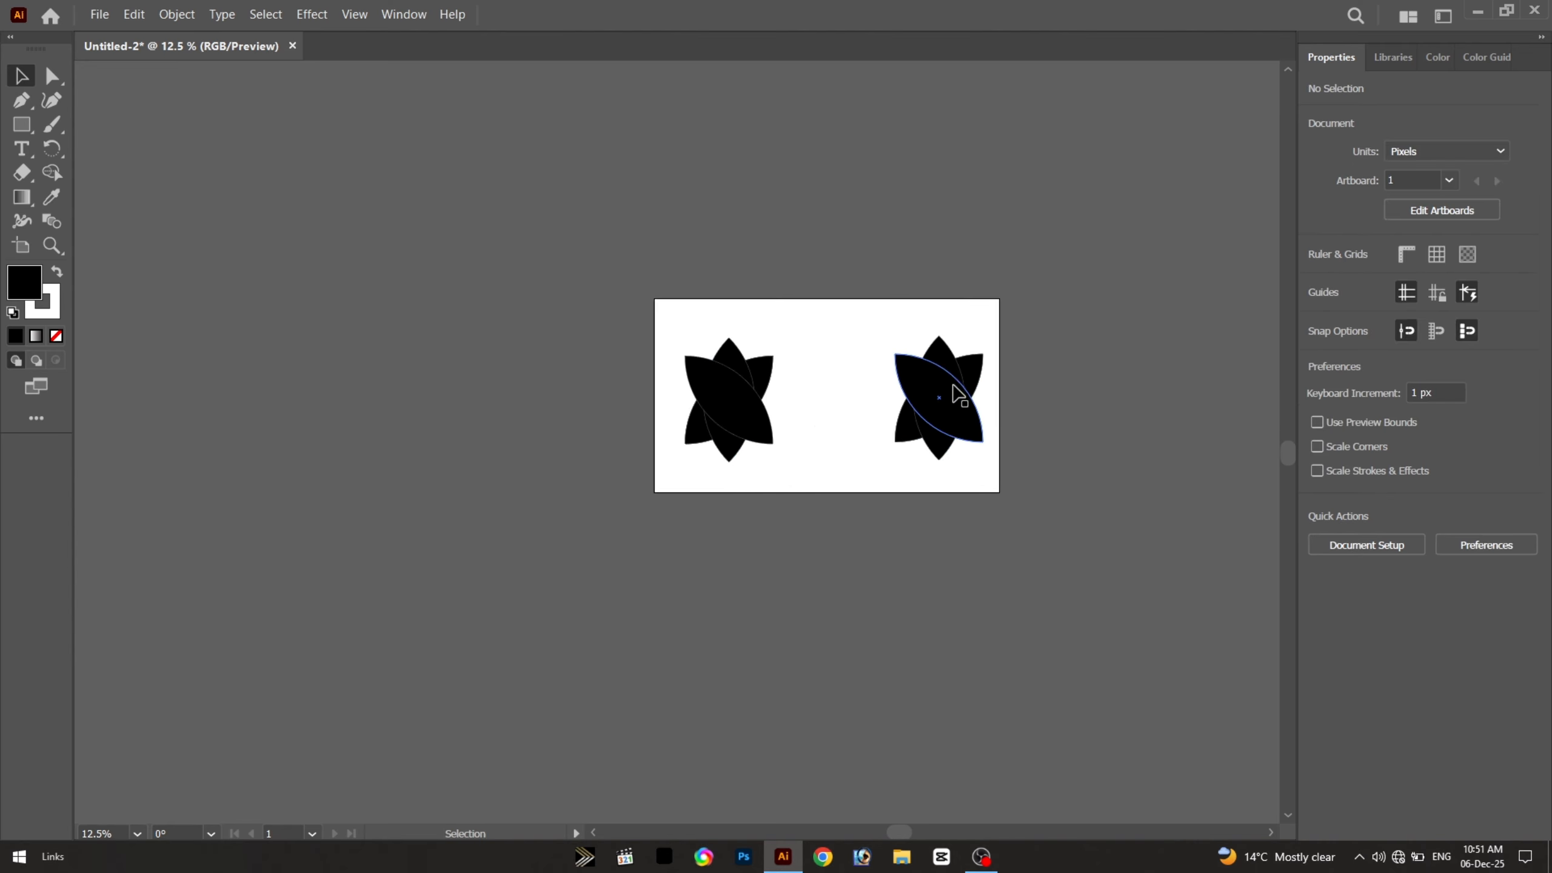
scroll(951, 380, "up", 2)
scroll(952, 386, "up", 1)
left_click_drag(927, 408, 883, 393)
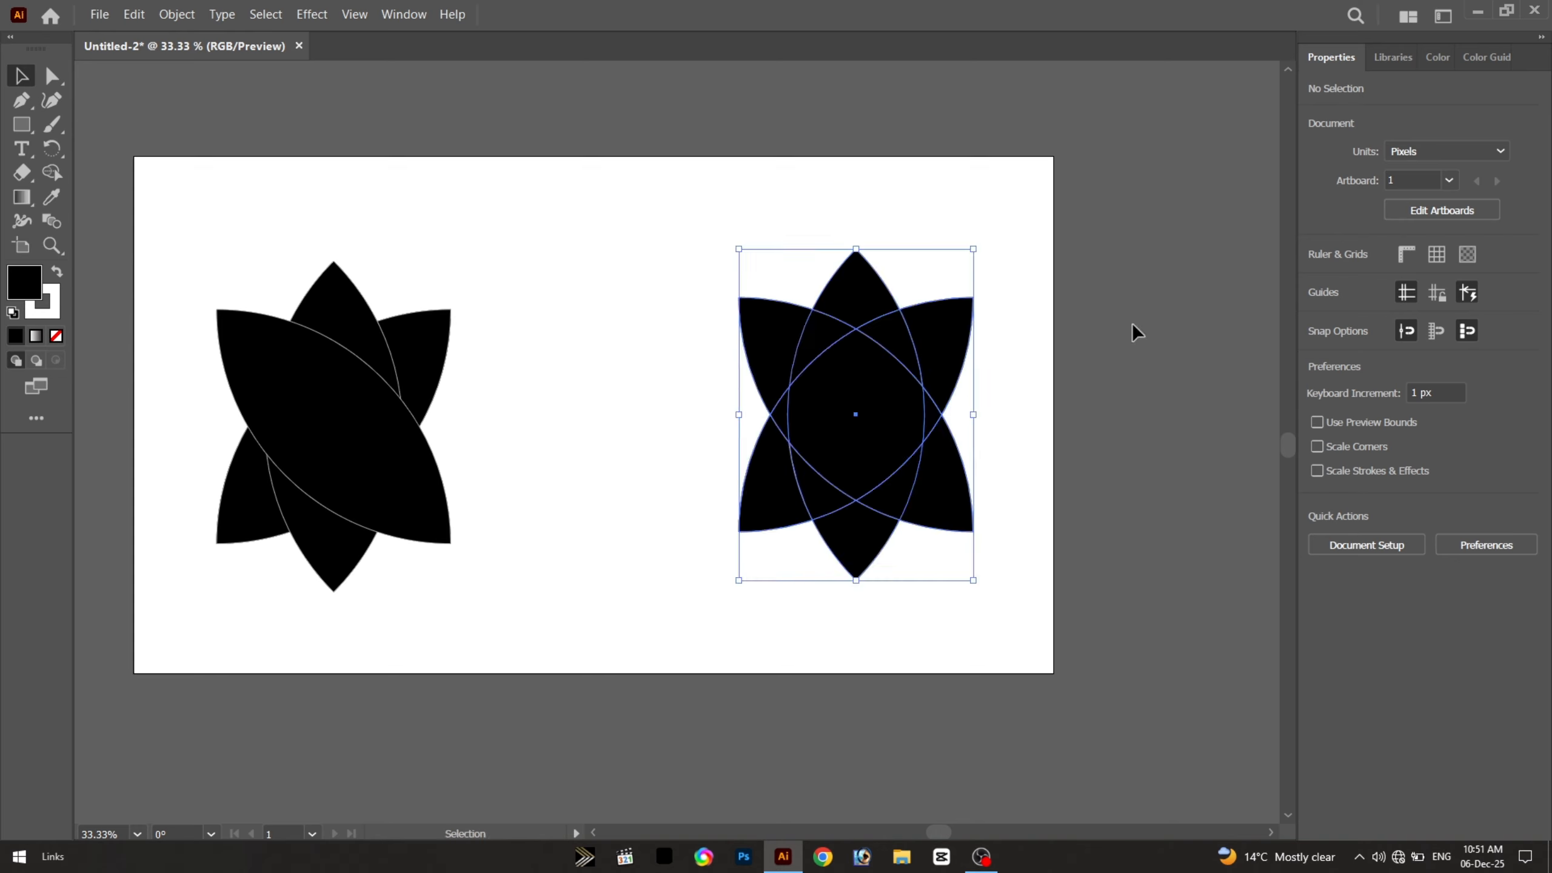
left_click(1130, 328)
mouse_move(359, 377)
left_mouse_down()
mouse_move(356, 353)
mouse_move(326, 375)
mouse_move(612, 357)
mouse_move(619, 391)
mouse_move(364, 346)
left_mouse_up()
left_click(455, 168)
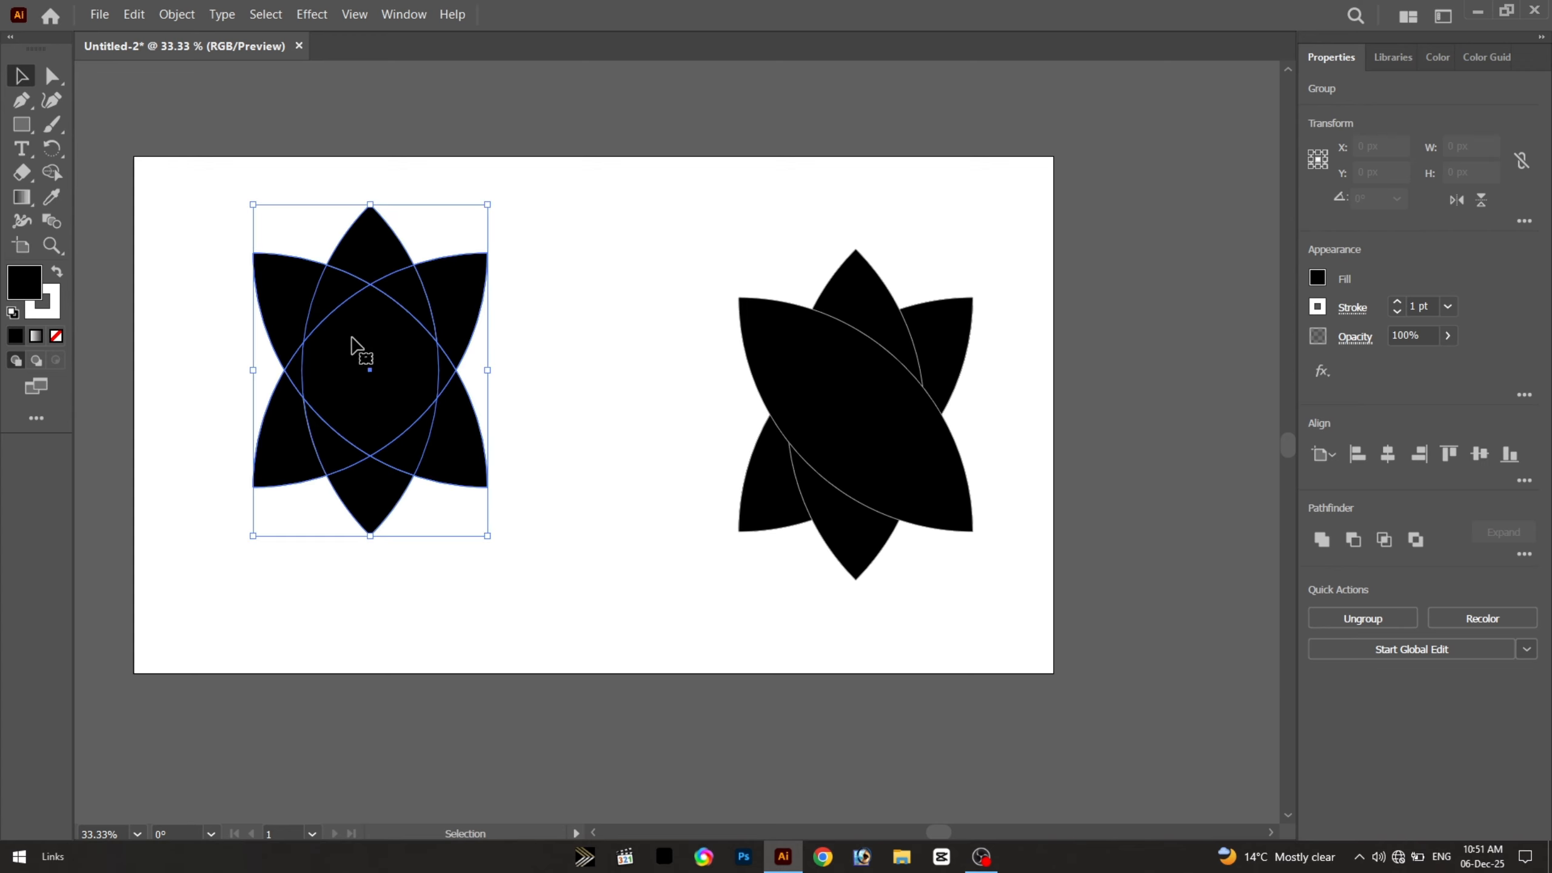
left_click(581, 252)
left_click_drag(450, 299, 455, 281)
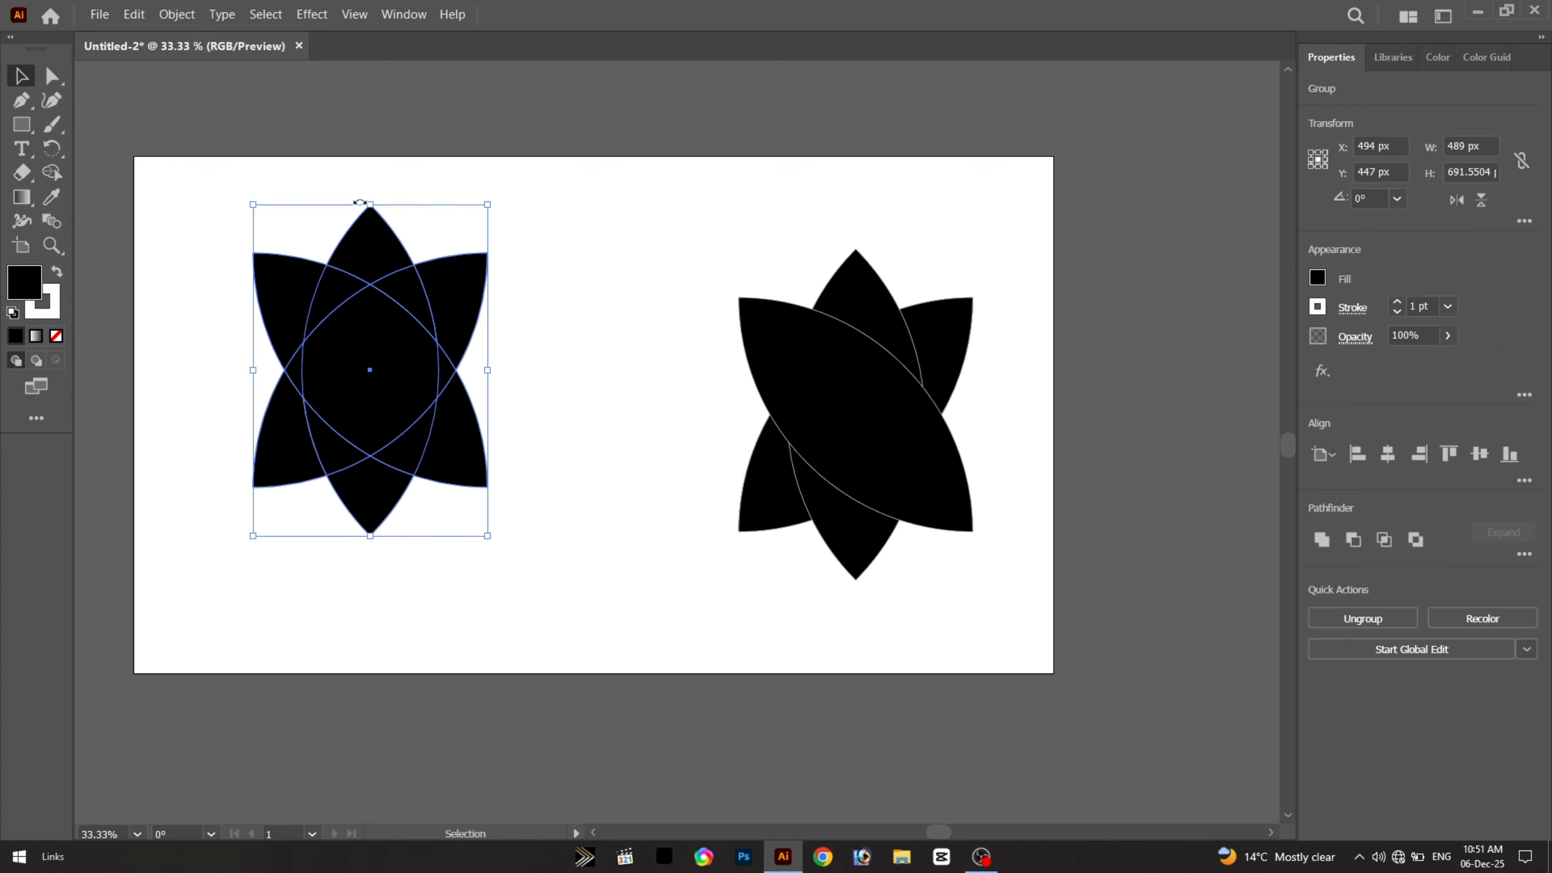
Stretch the left-hand flower vertically to about 818 px tall and reposition it on the artboard's left half
left_click_drag(370, 212, 399, 146)
left_click(523, 275)
left_click(398, 429)
left_click(568, 365)
left_click_drag(375, 305, 397, 354)
left_click(653, 350)
left_click_drag(935, 361, 883, 381)
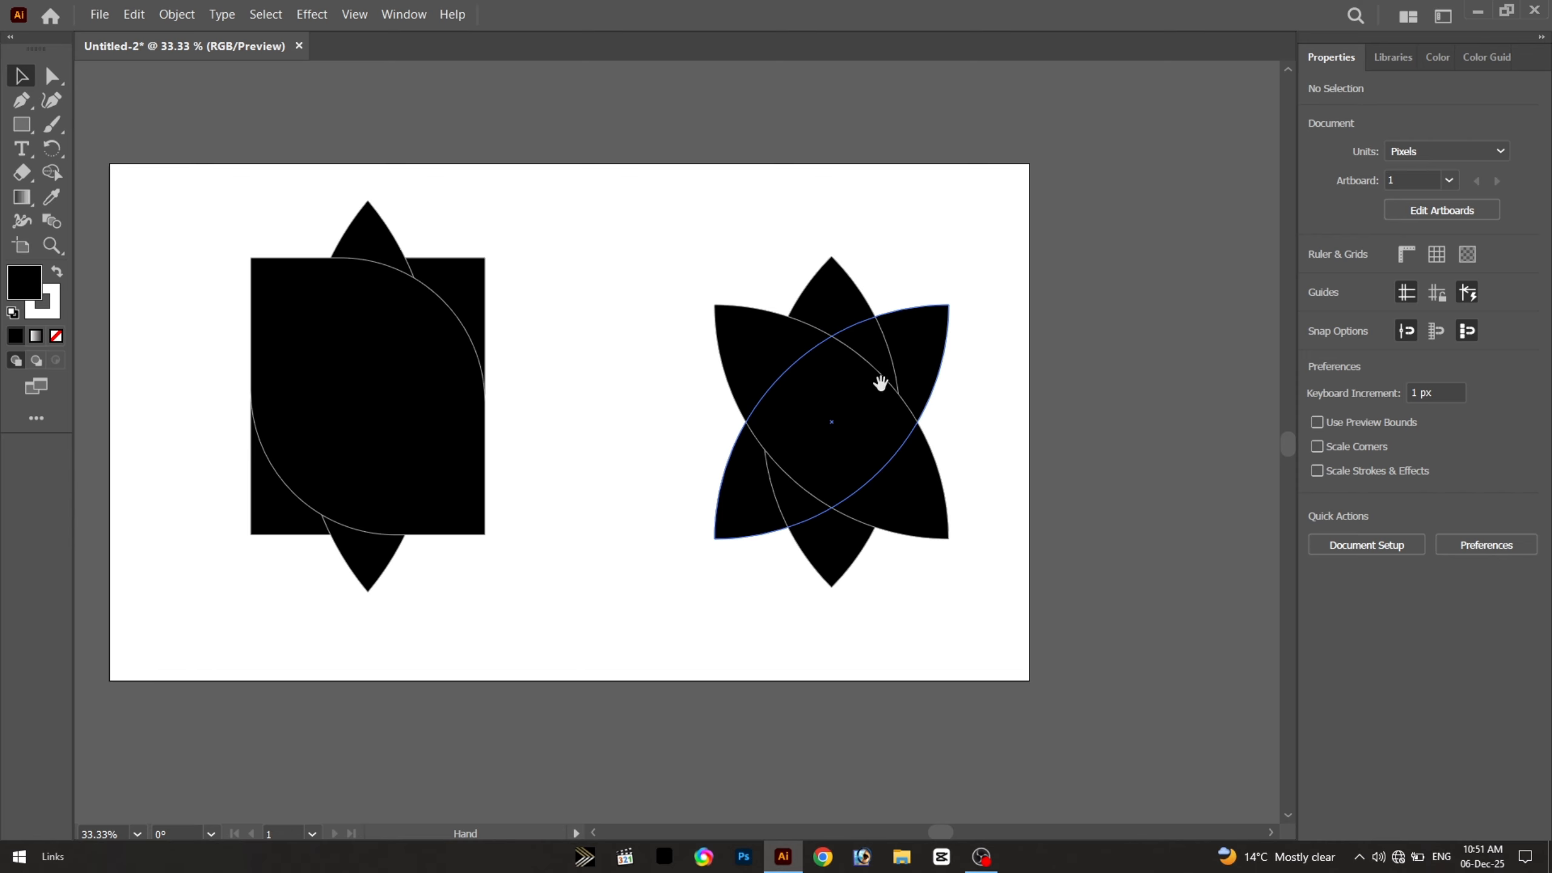
Scale the left-hand flower down to about 301.5 px wide and 409 px tall
left_click(450, 303)
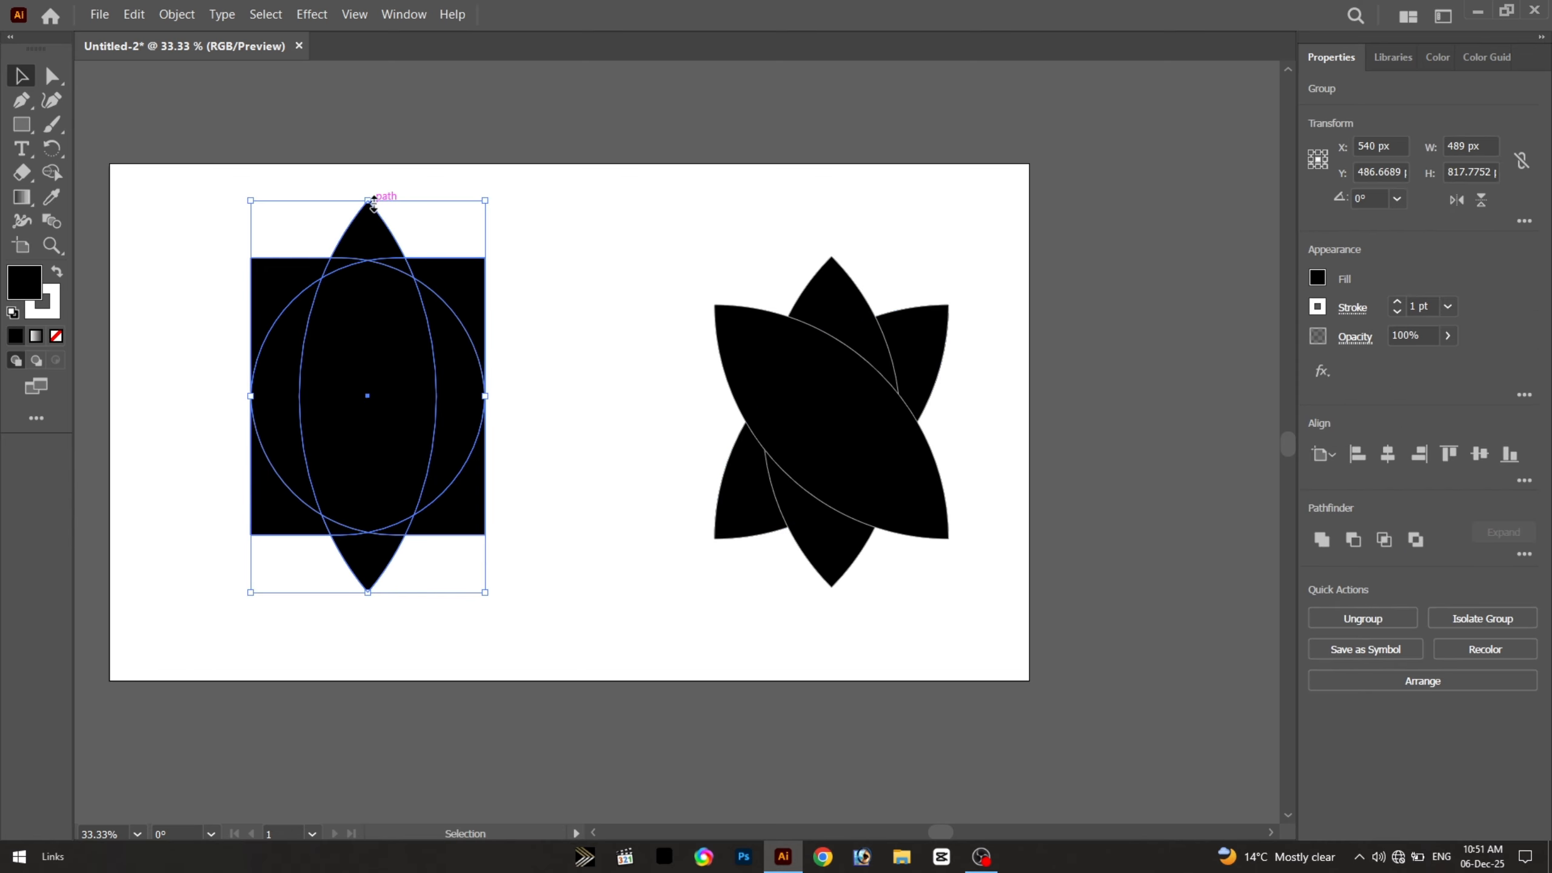
left_click_drag(373, 204, 367, 397)
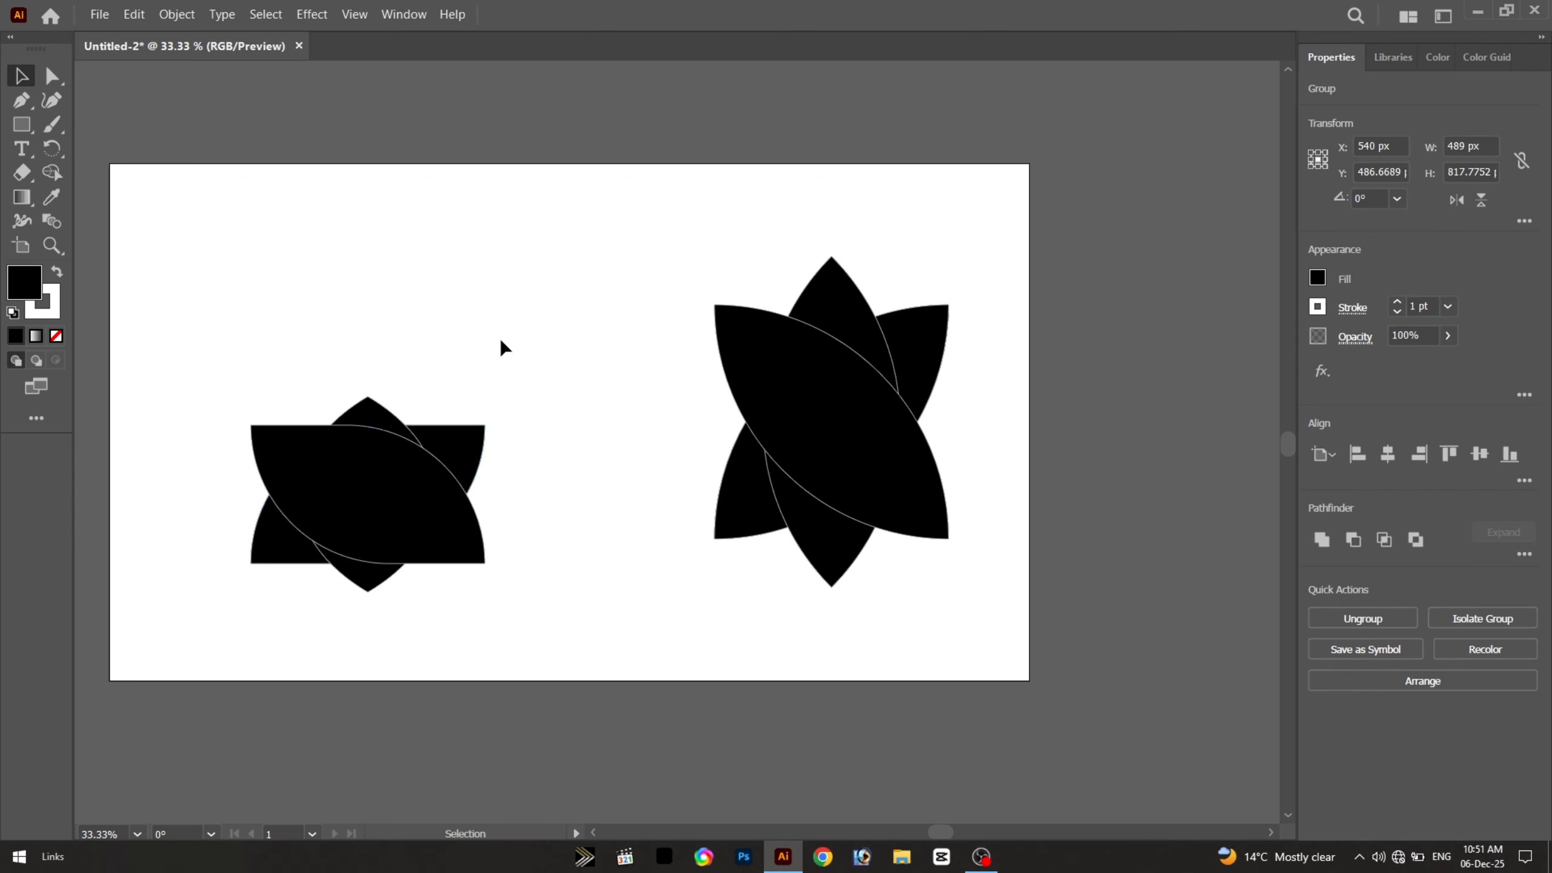
left_click(500, 347)
left_click(480, 486)
left_click(482, 502)
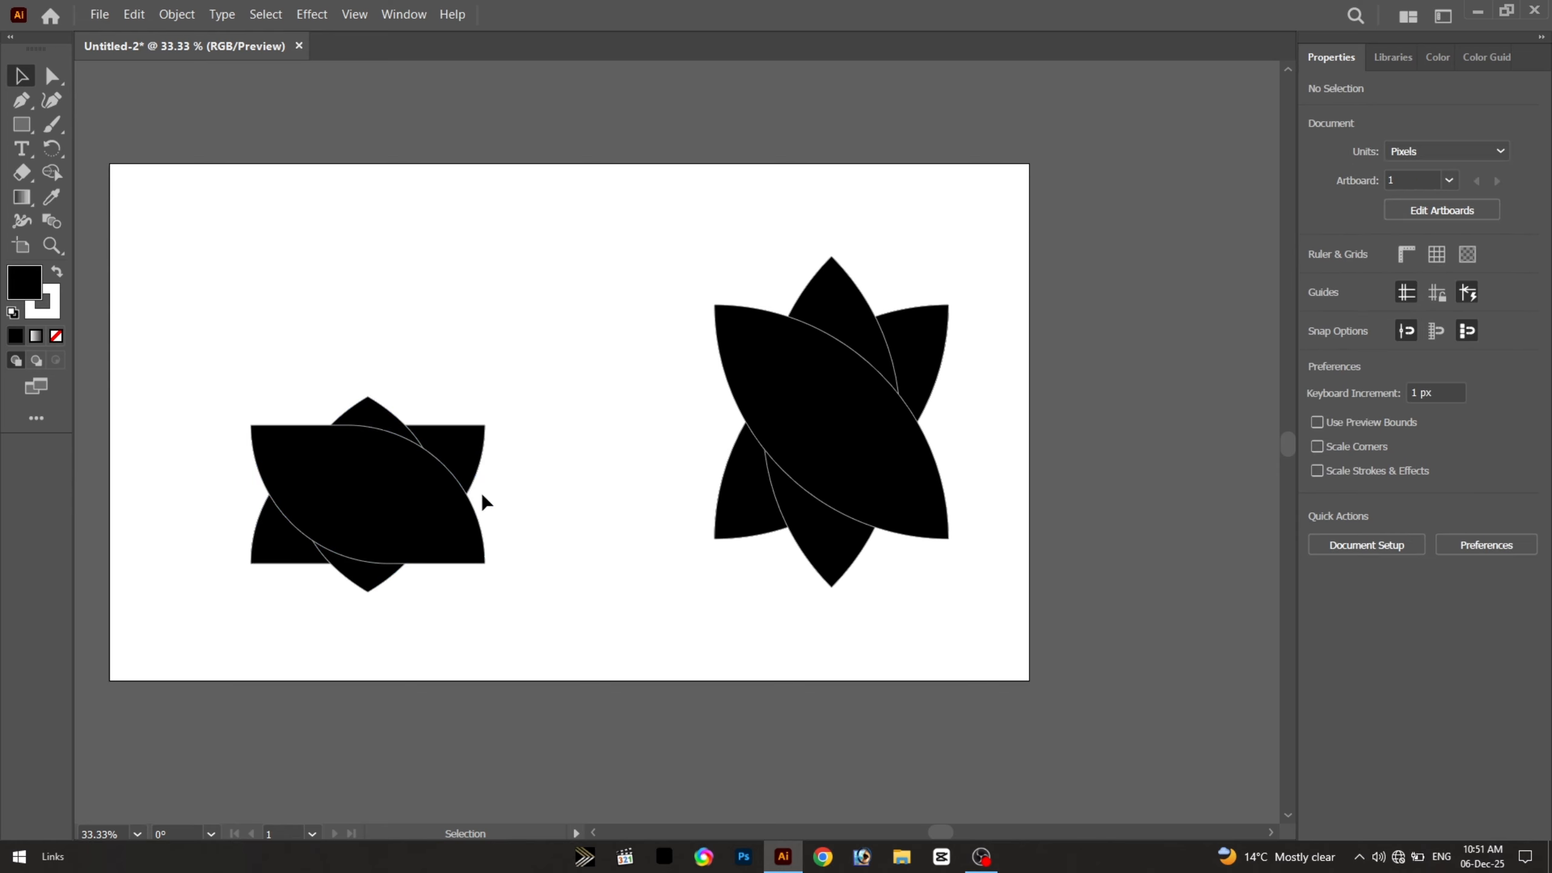
left_click(478, 497)
left_click_drag(485, 494, 397, 493)
Move the small flower to the artboard's upper centre and the large flower toward its upper-right corner
left_click_drag(523, 316, 326, 483)
left_click_drag(326, 483, 579, 265)
left_click_drag(763, 316, 841, 244)
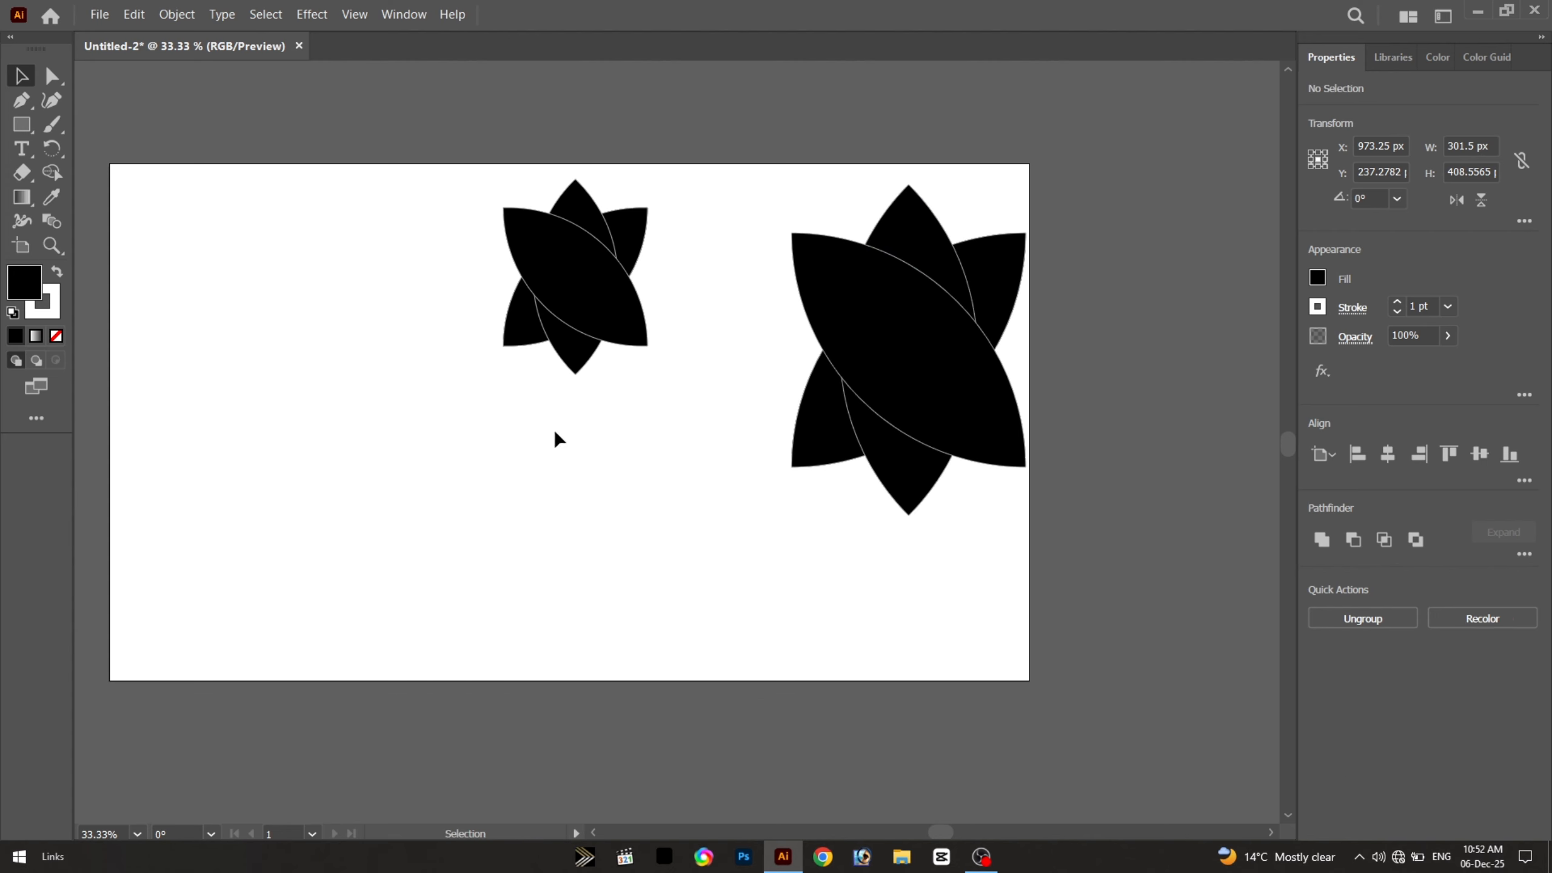
Scale the large right-hand flower down until it is smaller than the middle flower and move it up near the artboard's upper edge
left_click(554, 440)
left_click(935, 260)
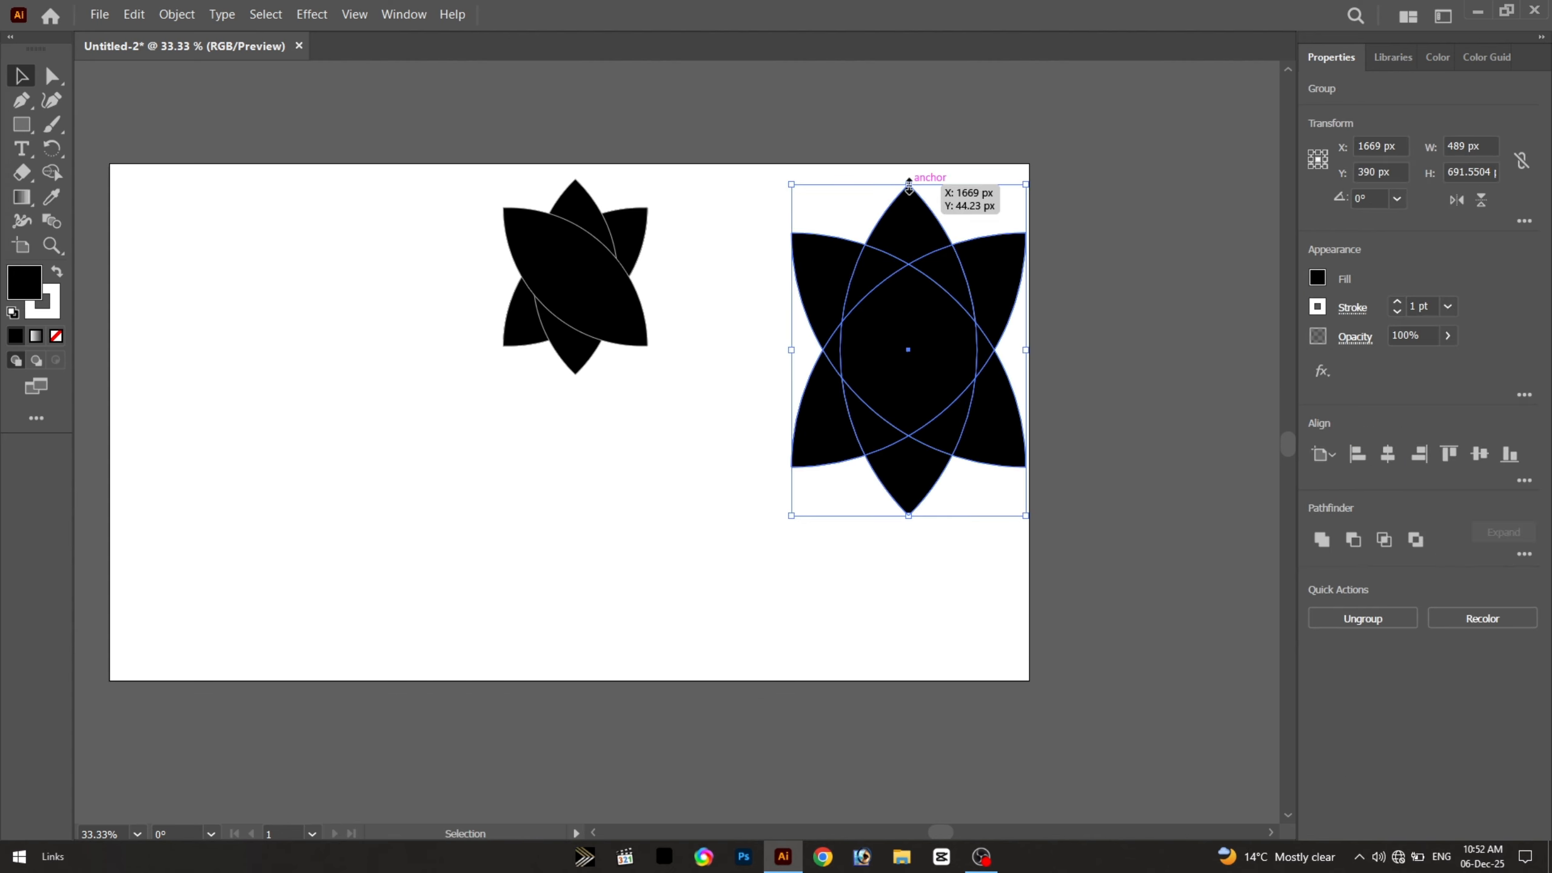
left_click_drag(909, 184, 921, 287)
left_click_drag(908, 432, 908, 364)
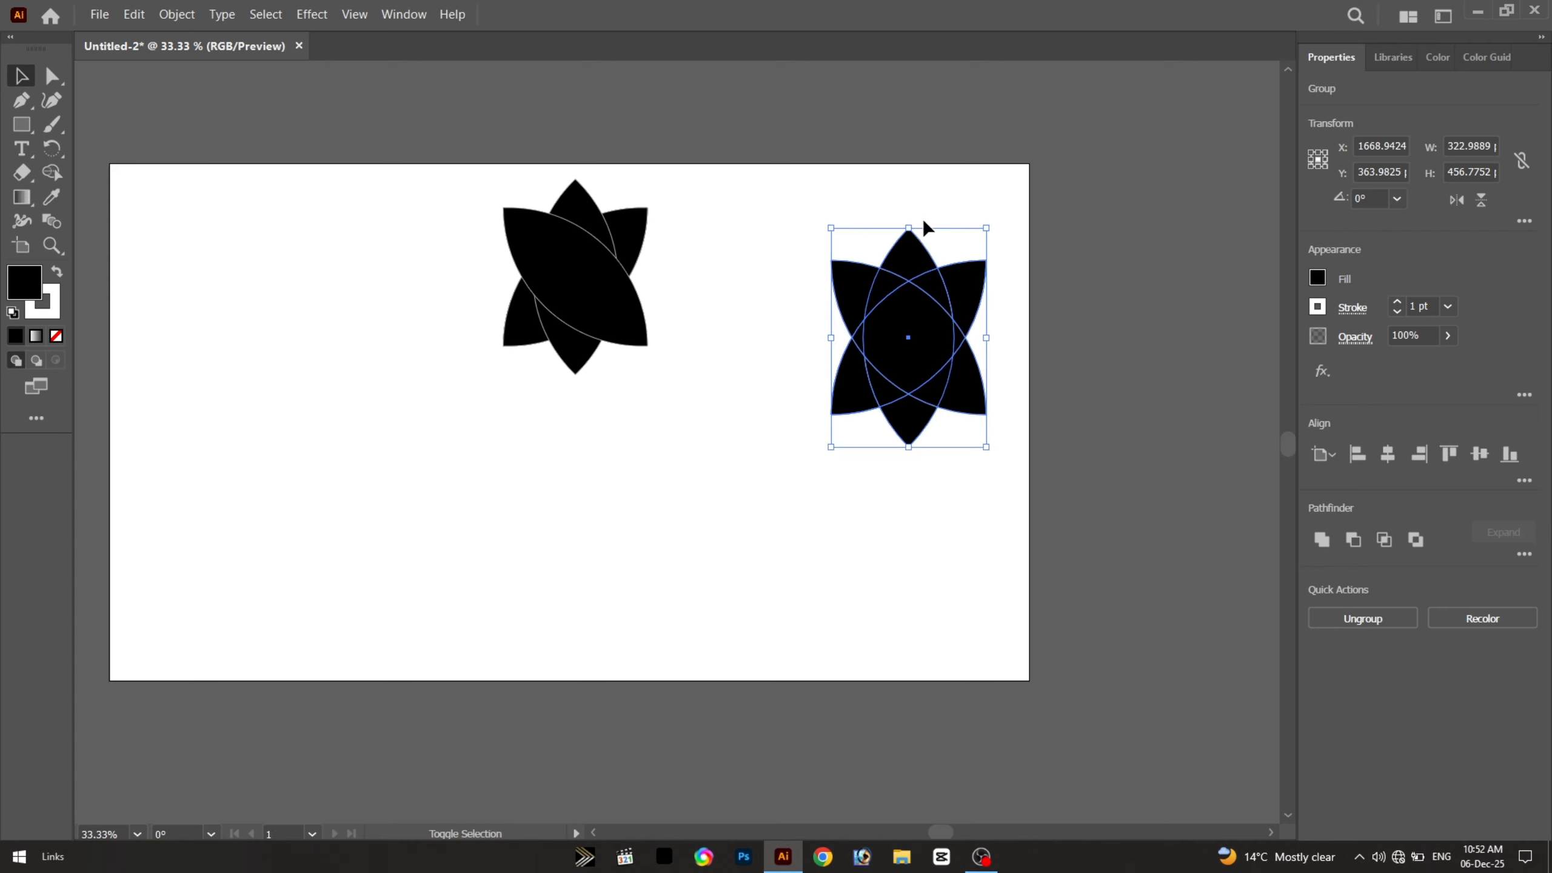
left_click_drag(908, 227, 910, 304)
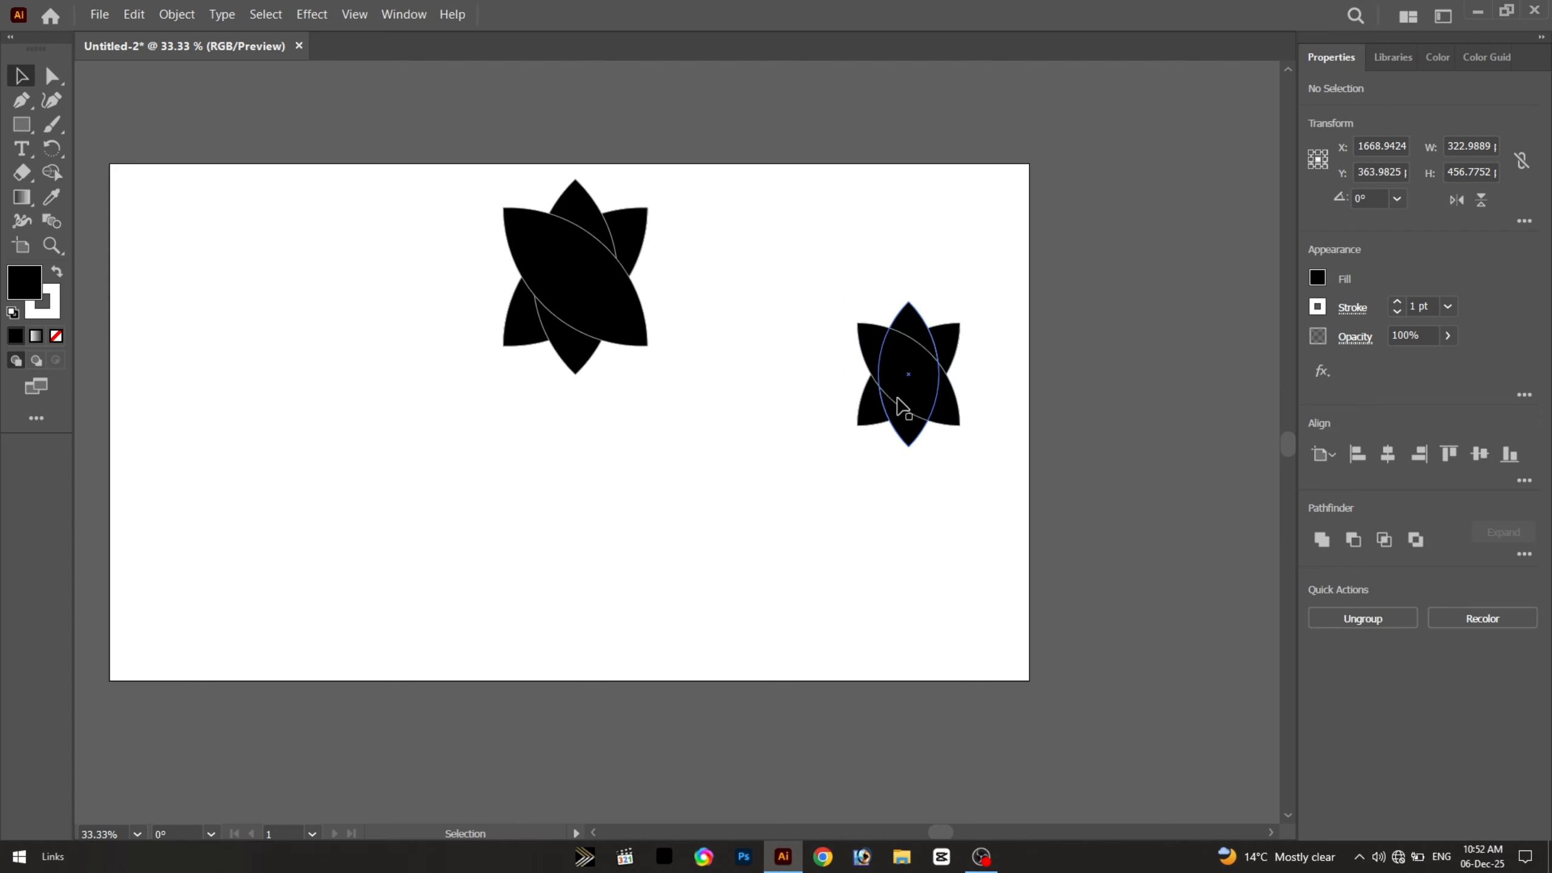
left_click_drag(897, 398, 910, 295)
left_click(788, 432)
Sharpen the upper-right corner of the middle flower's front petal and move the petal out into the empty space beside the flower
scroll(536, 239, "up", 3)
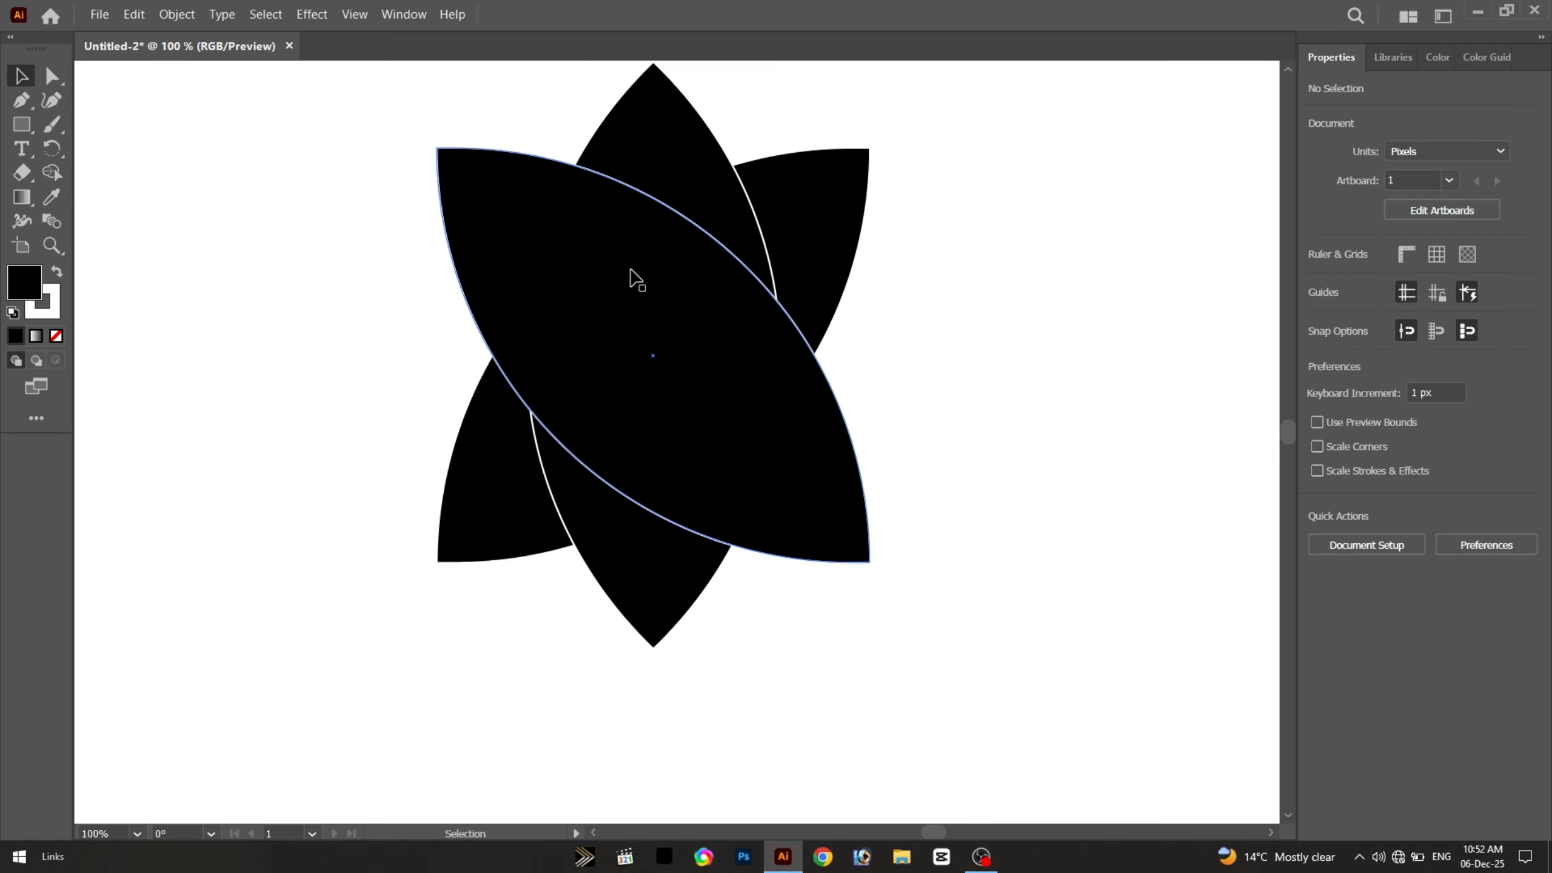
scroll(635, 280, "down", 3)
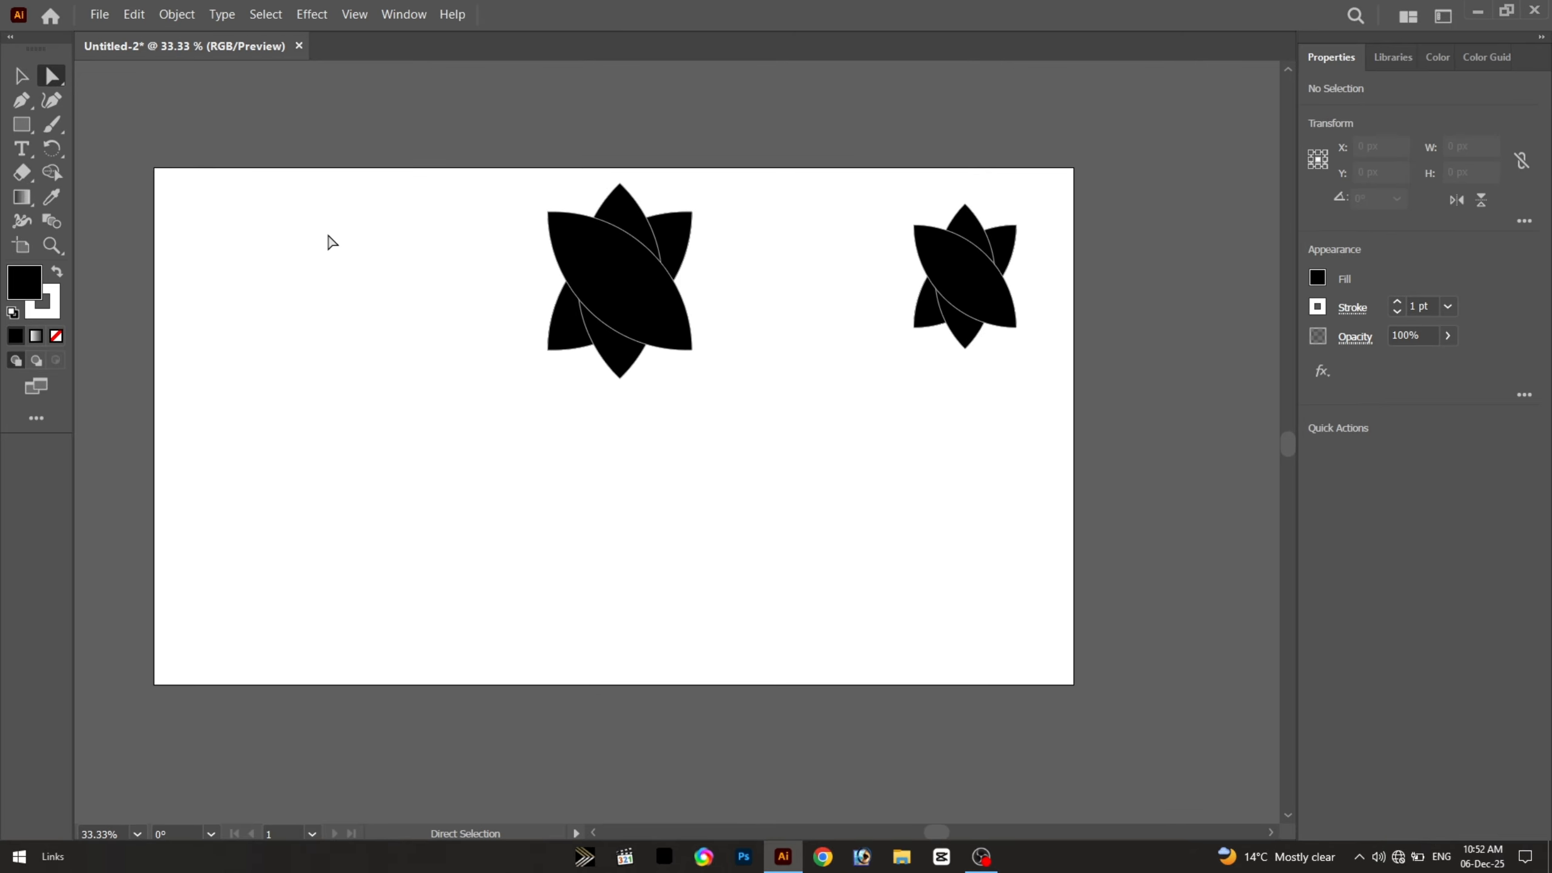
scroll(613, 262, "up", 2)
left_click(529, 330)
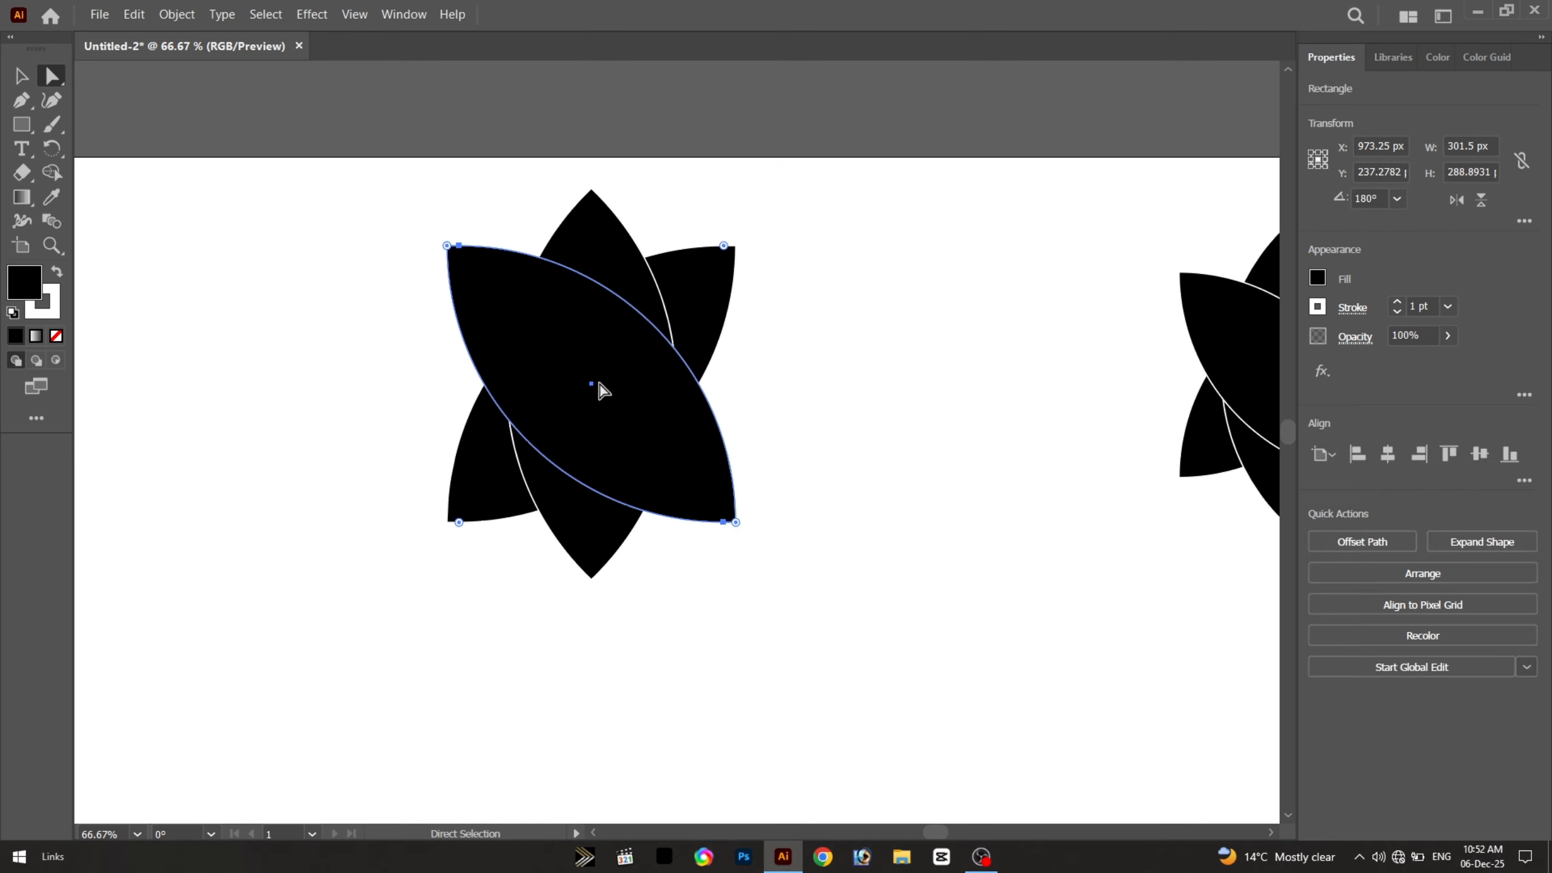
left_click_drag(461, 526, 724, 278)
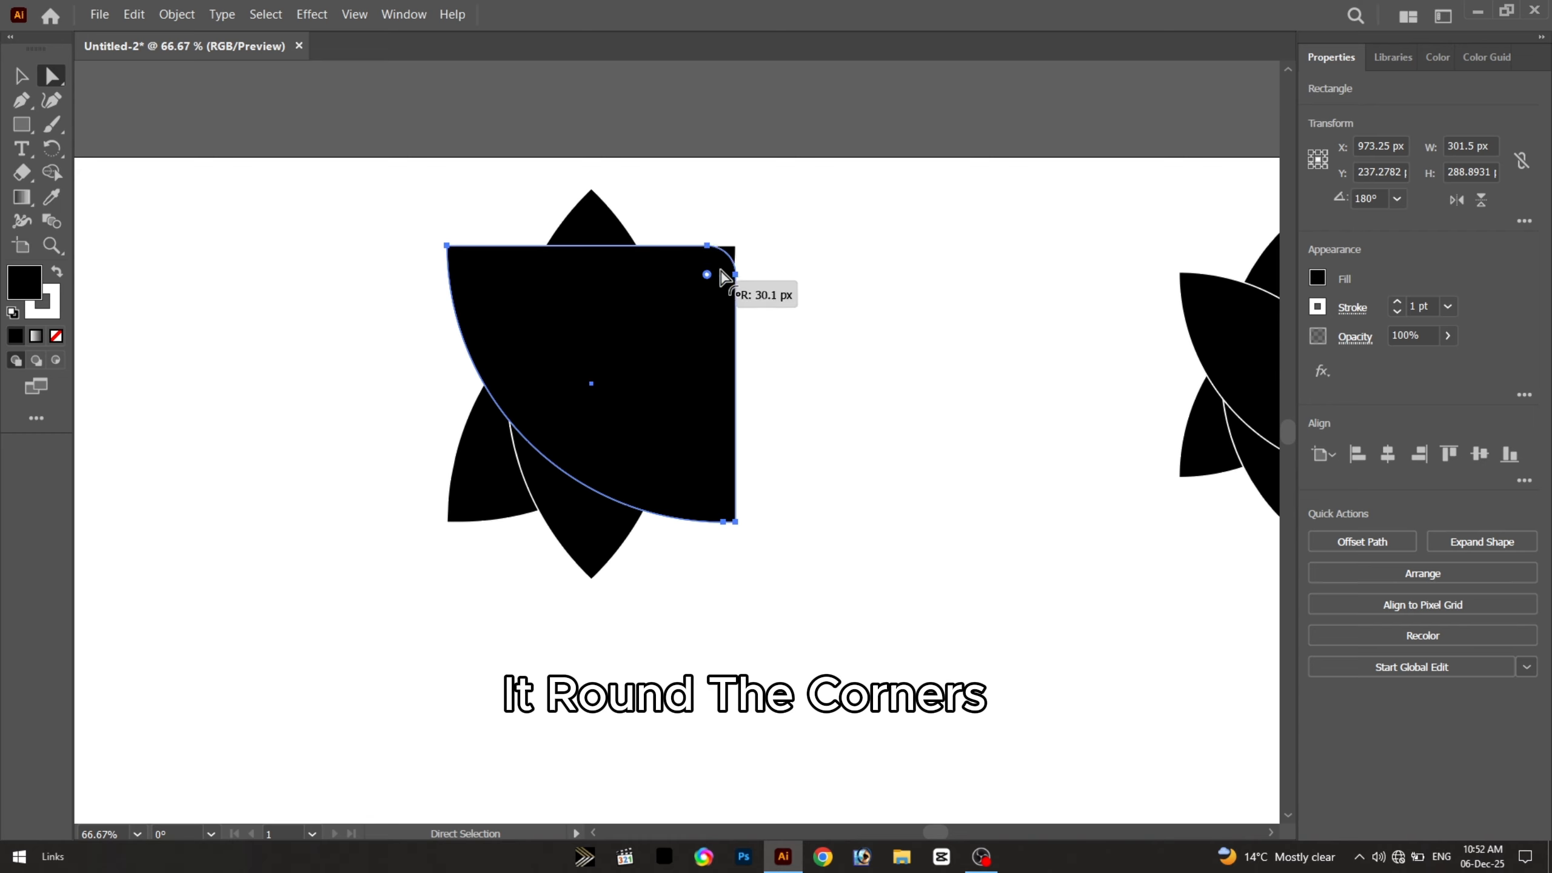
left_click(952, 391)
left_click_drag(623, 346, 565, 391)
Move the quarter-circle's upper-right anchor onto its lower-right anchor to form a half leaf, and shift the shape slightly down and left
left_click(738, 372)
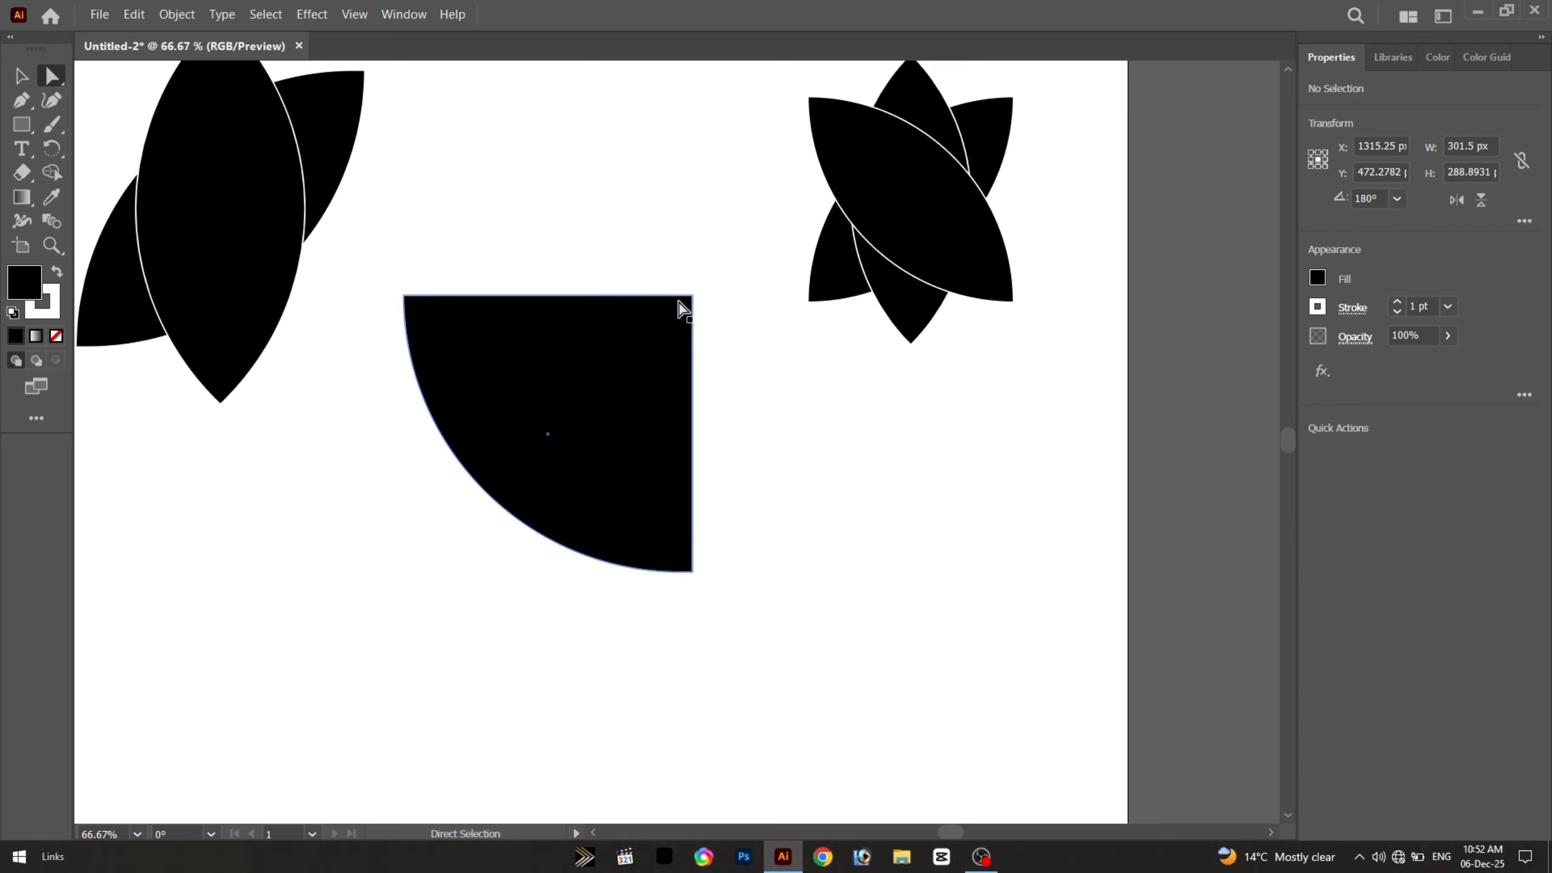
left_click(694, 295)
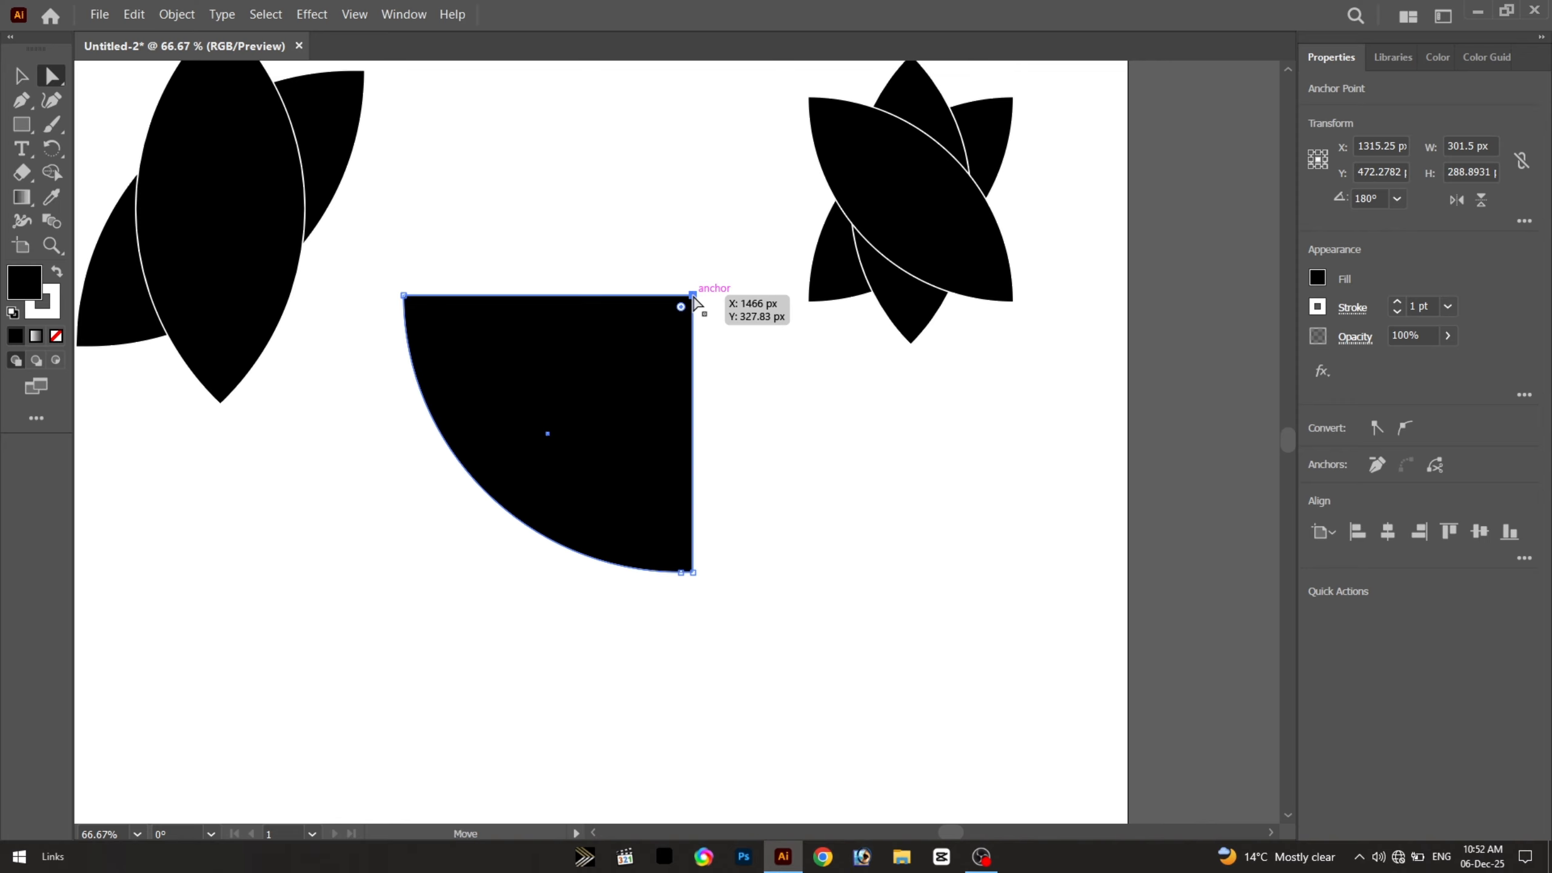
left_click_drag(694, 298, 692, 572)
left_click(793, 589)
left_click(627, 527)
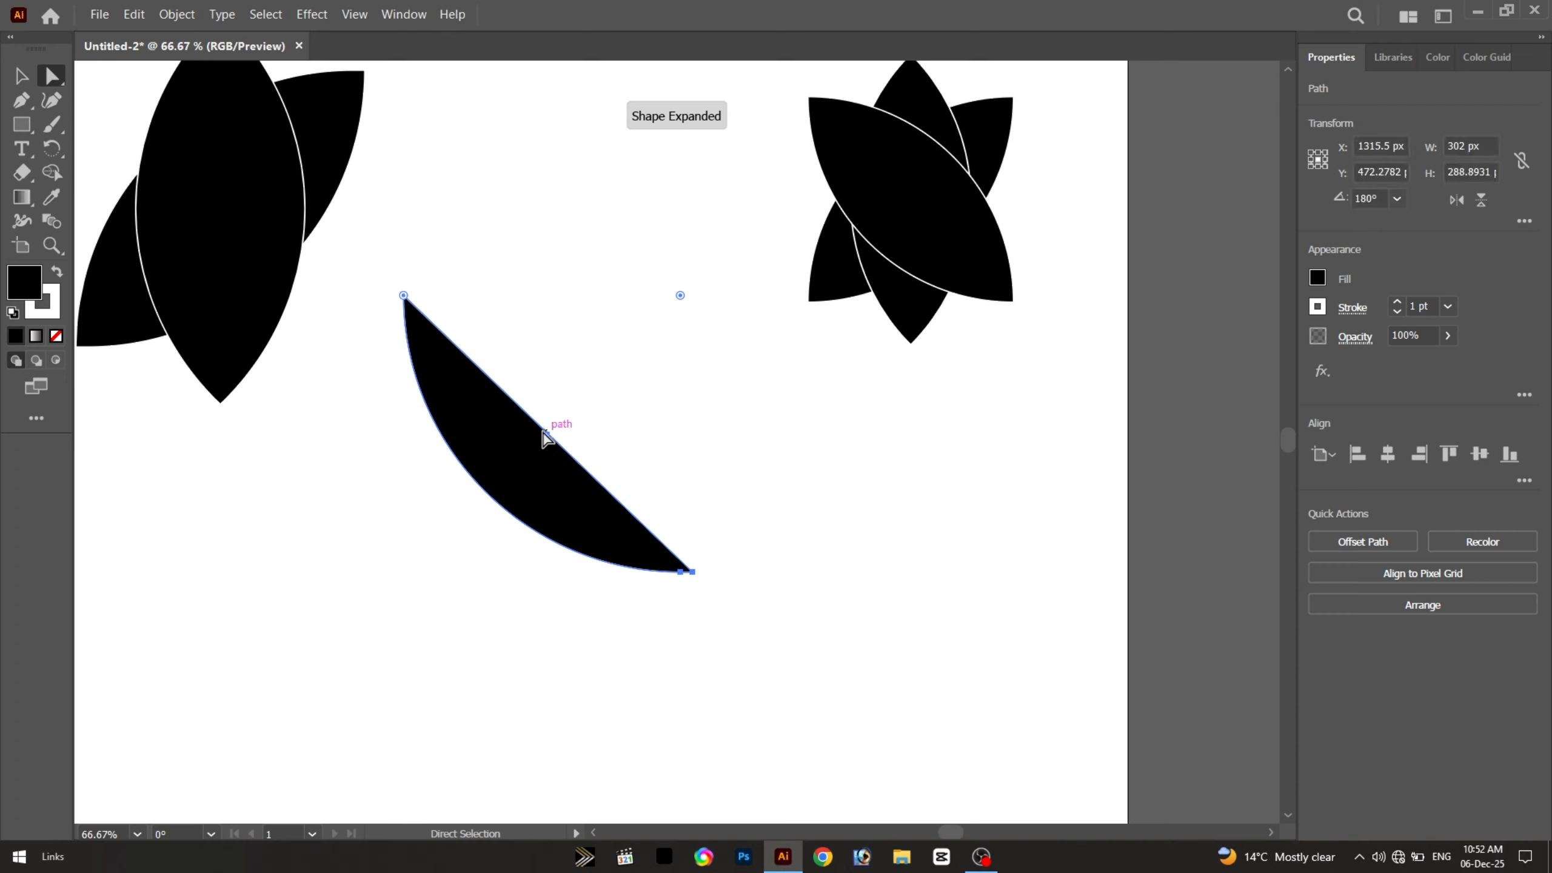
left_click_drag(546, 439, 533, 463)
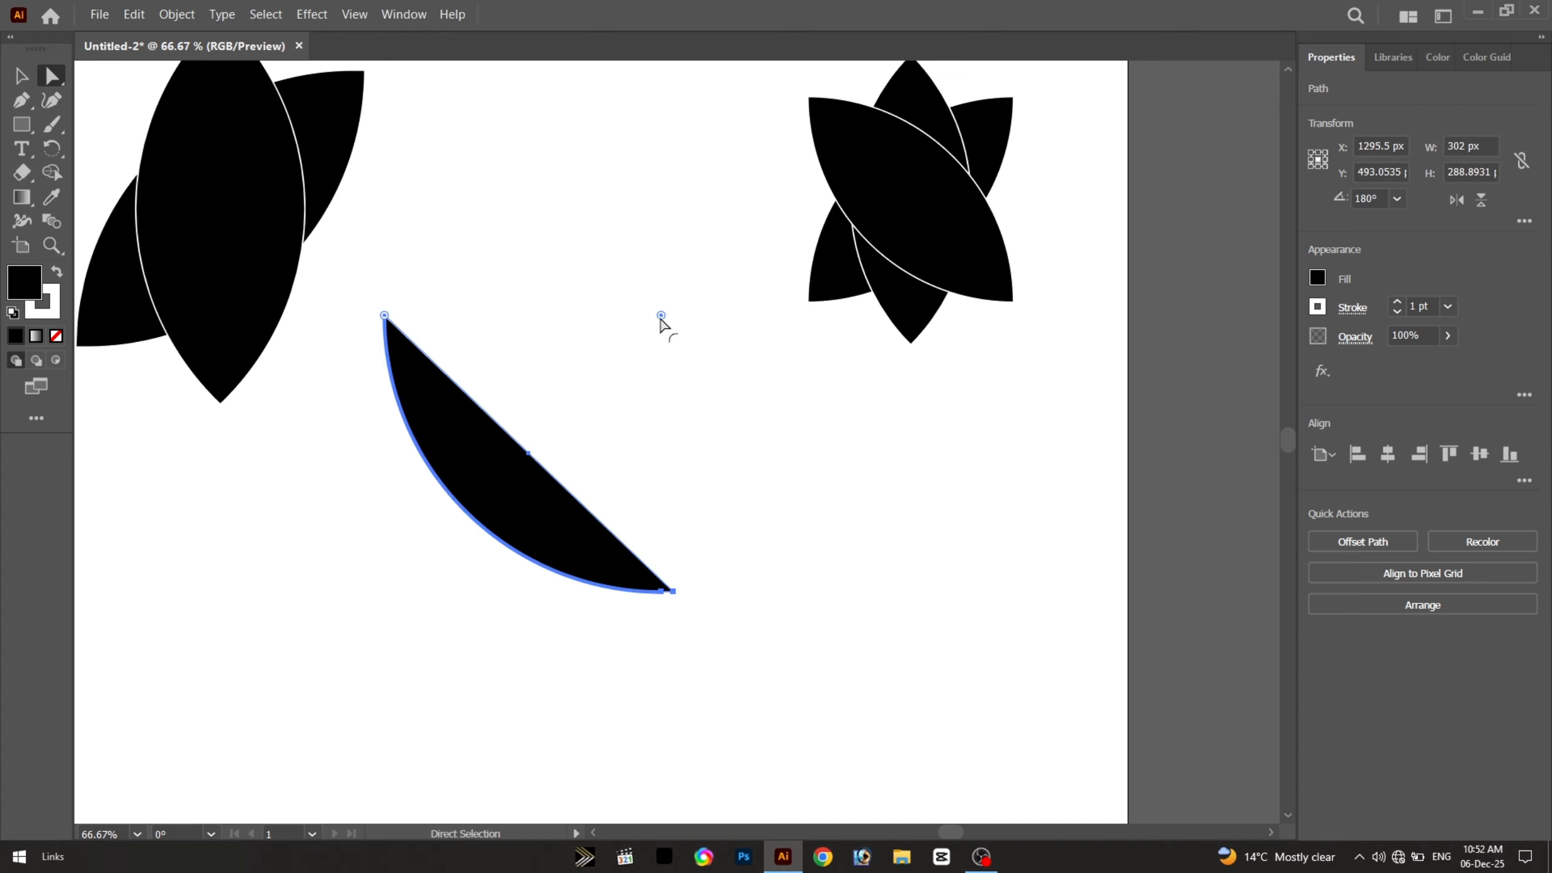
Try a smaller rounding on the half leaf's lower-left corner and return it to full rounding
left_click_drag(662, 315, 515, 456)
left_click(619, 429)
scroll(629, 400, "down", 1)
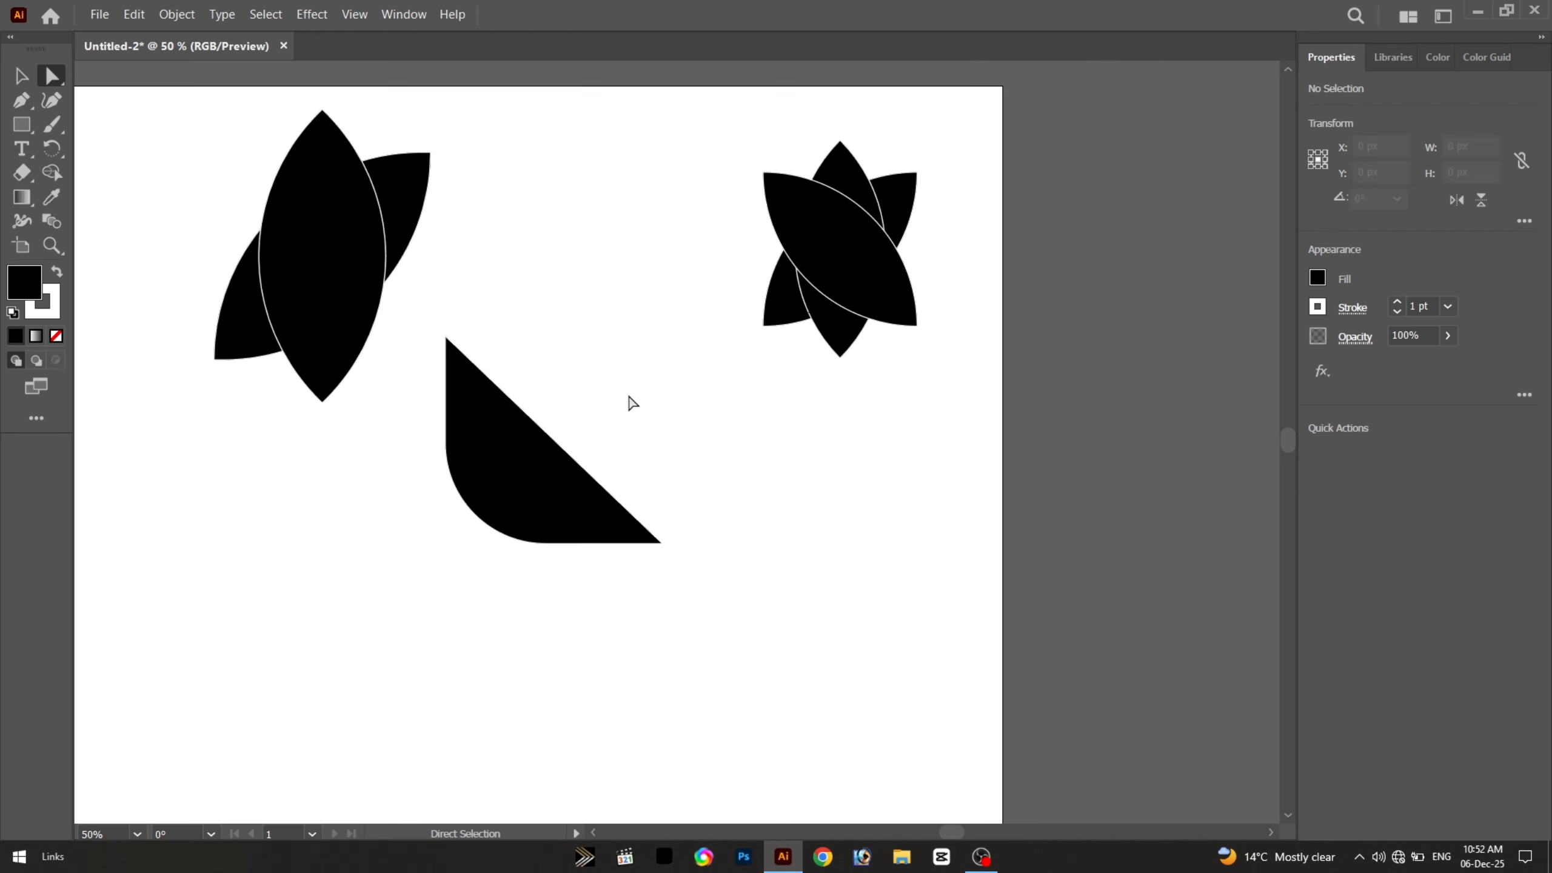
left_click_drag(677, 334, 681, 354)
left_click(479, 464)
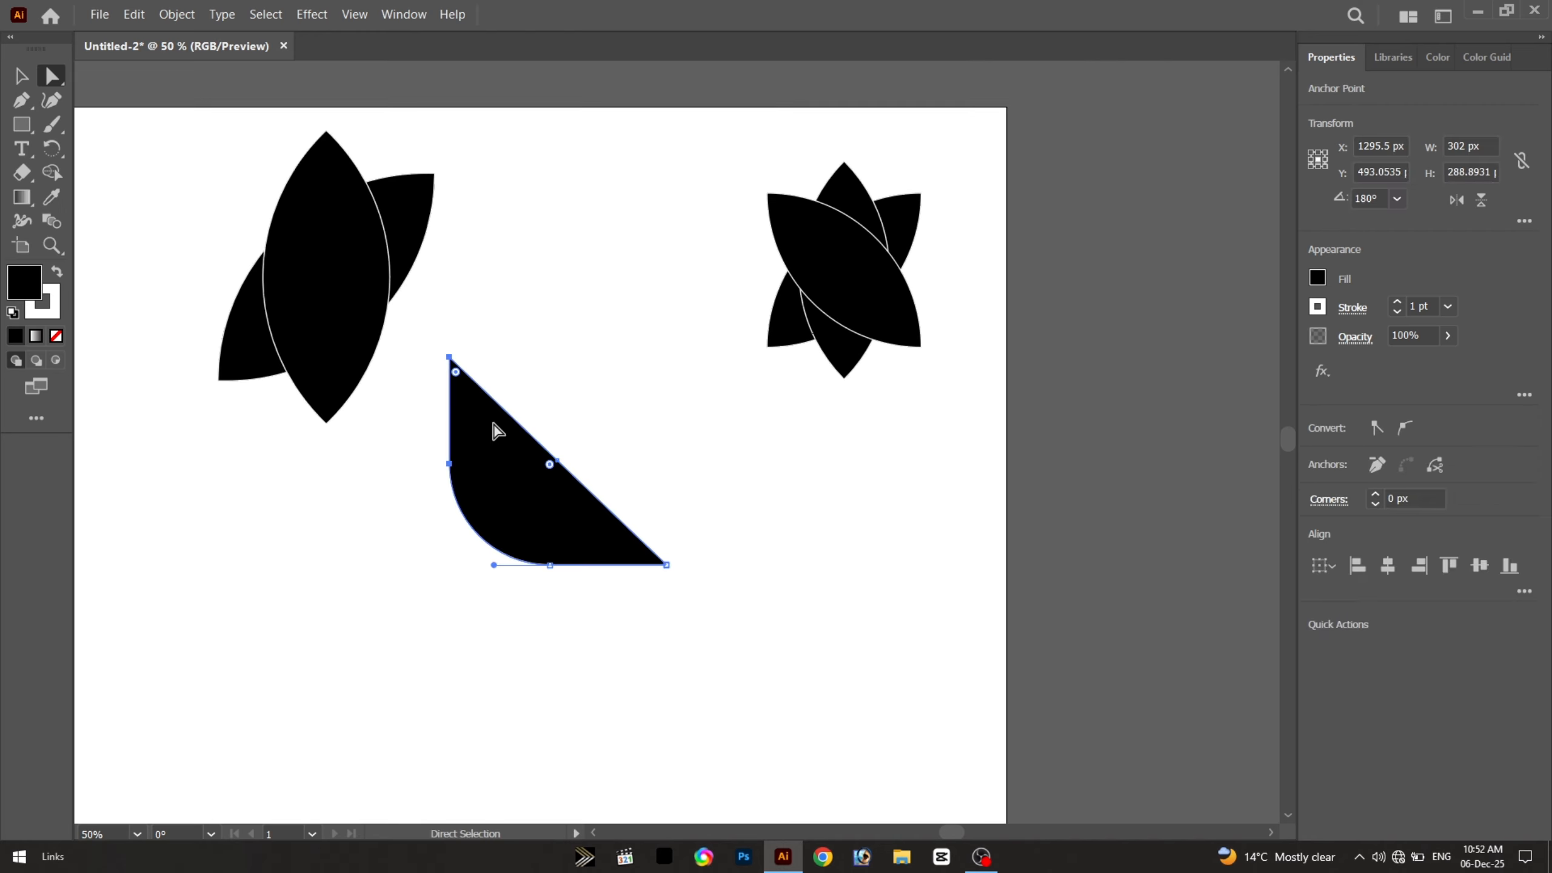
left_click_drag(547, 469, 630, 416)
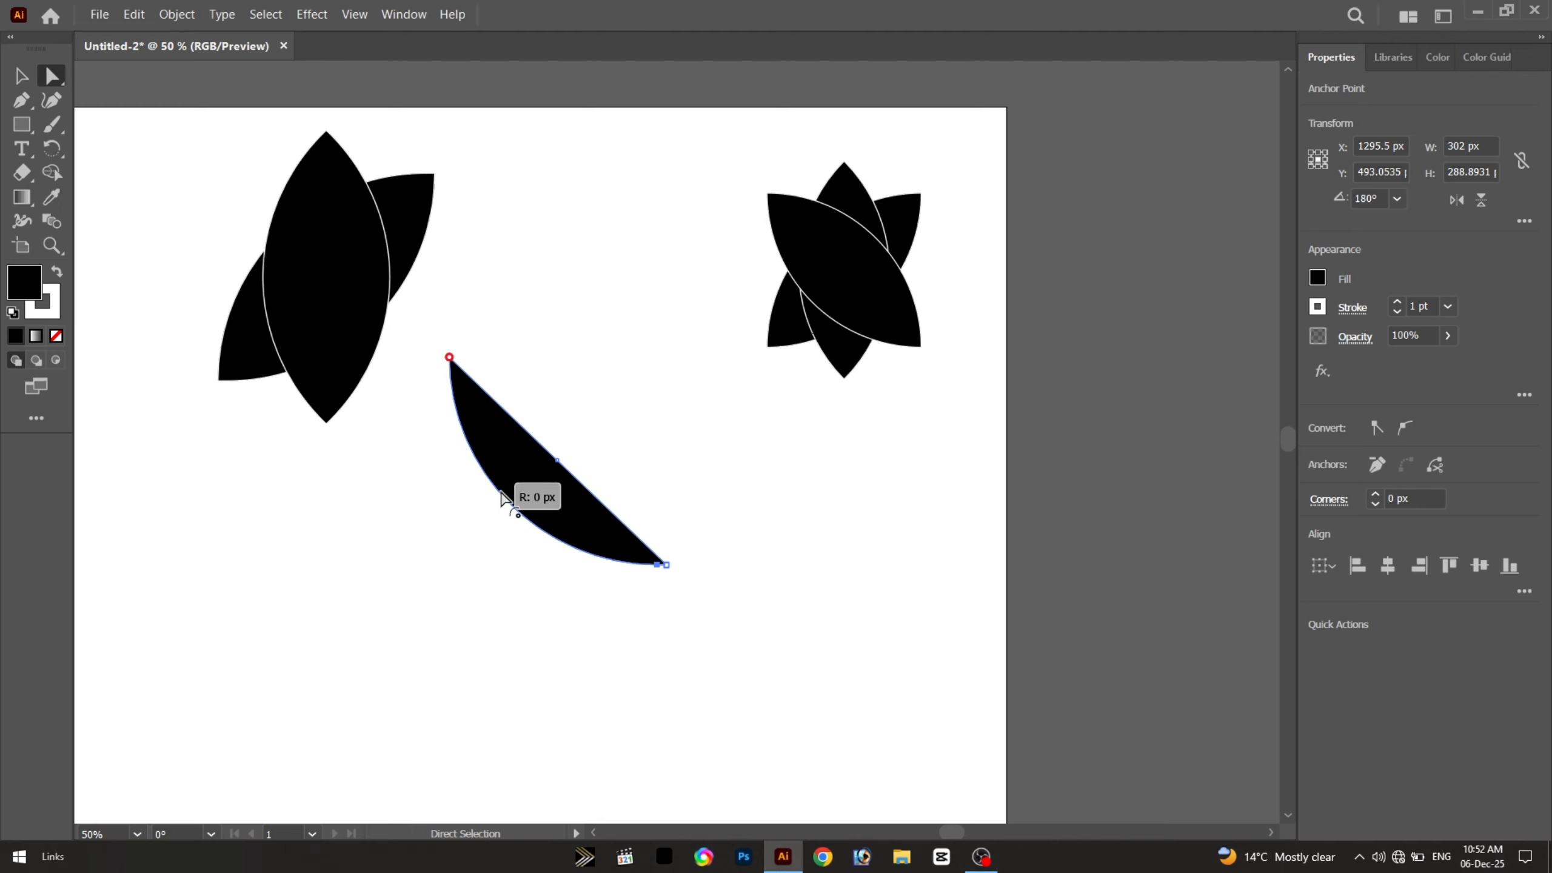
left_click(536, 511)
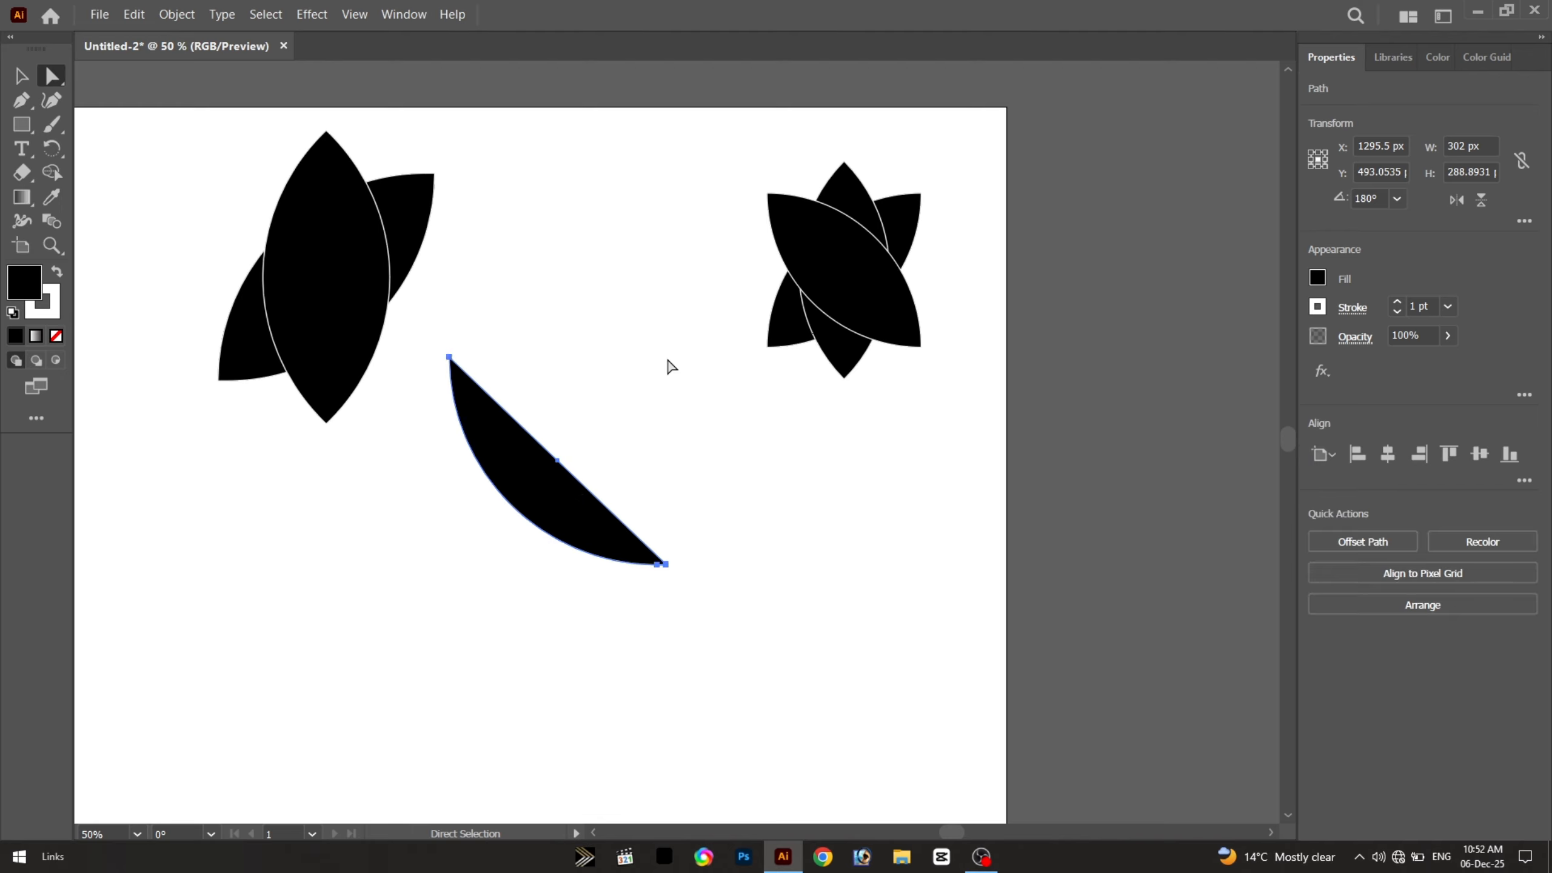
Adjust the half leaf's corner rounding to turn it into a low dome with a flat base and a pointed right end
left_click(667, 361)
left_click(568, 470)
left_click(547, 515)
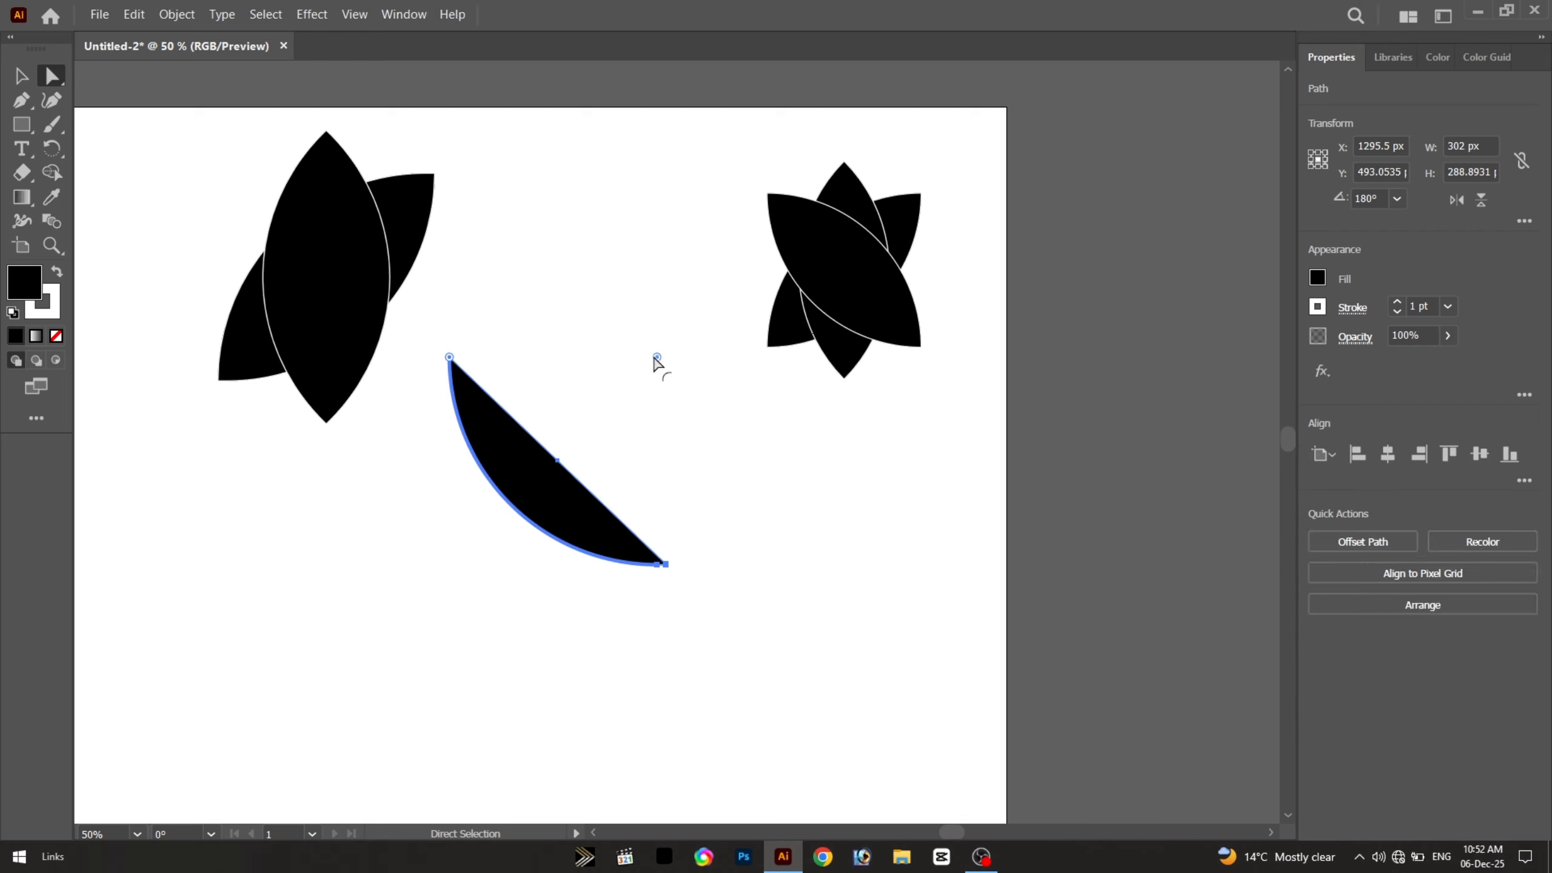
left_click_drag(657, 359, 519, 545)
left_click(627, 631)
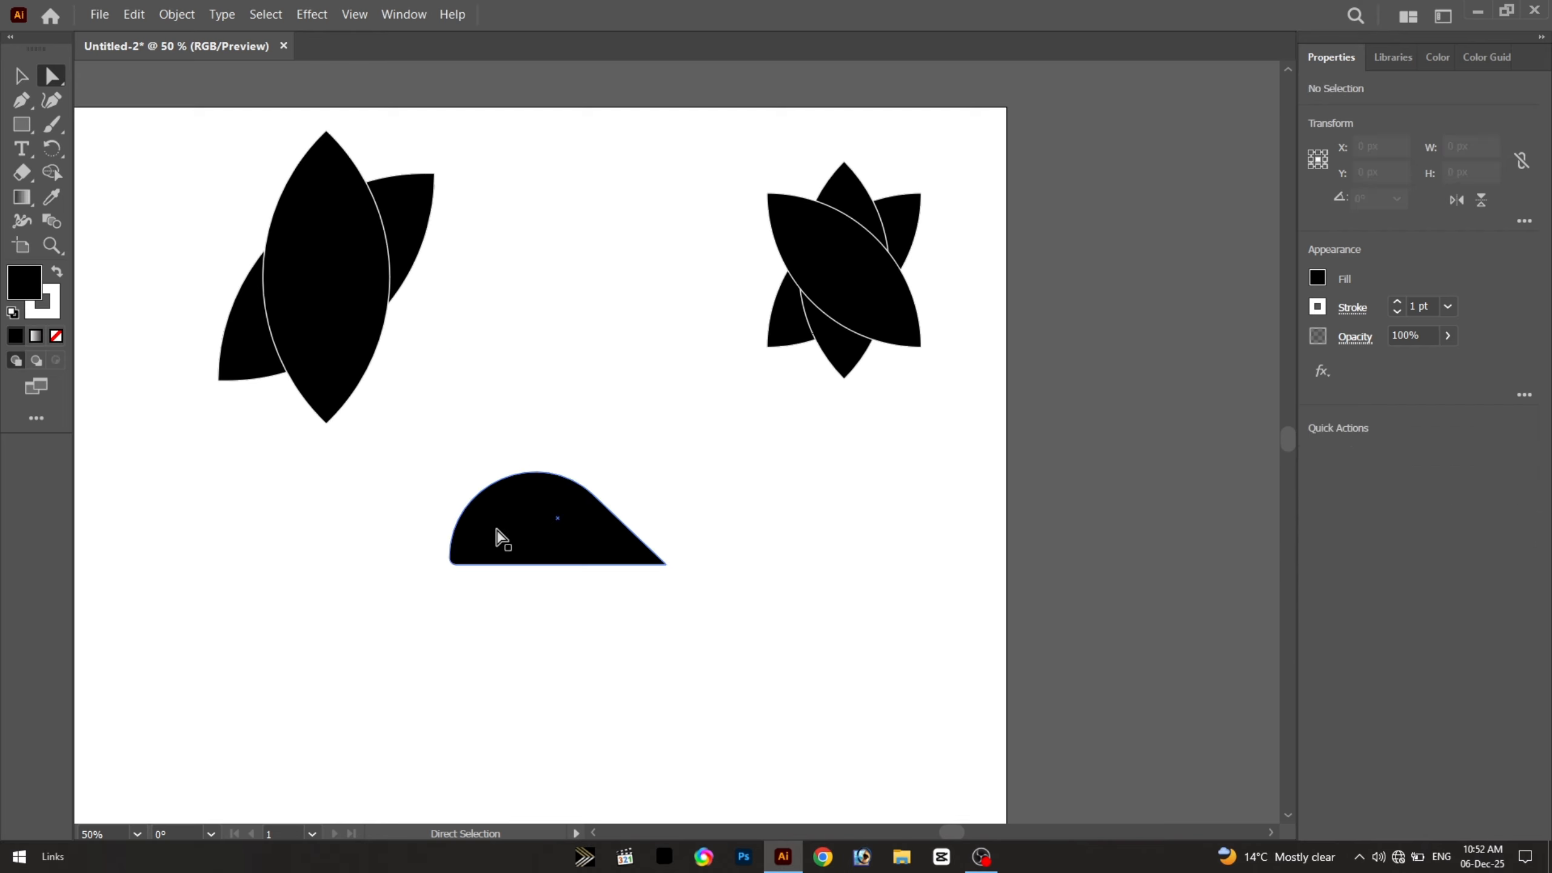
Move the dome's upper-right anchor up and outward and pull its handle upward to raise the curve
scroll(483, 524, "up", 1)
left_click(623, 553)
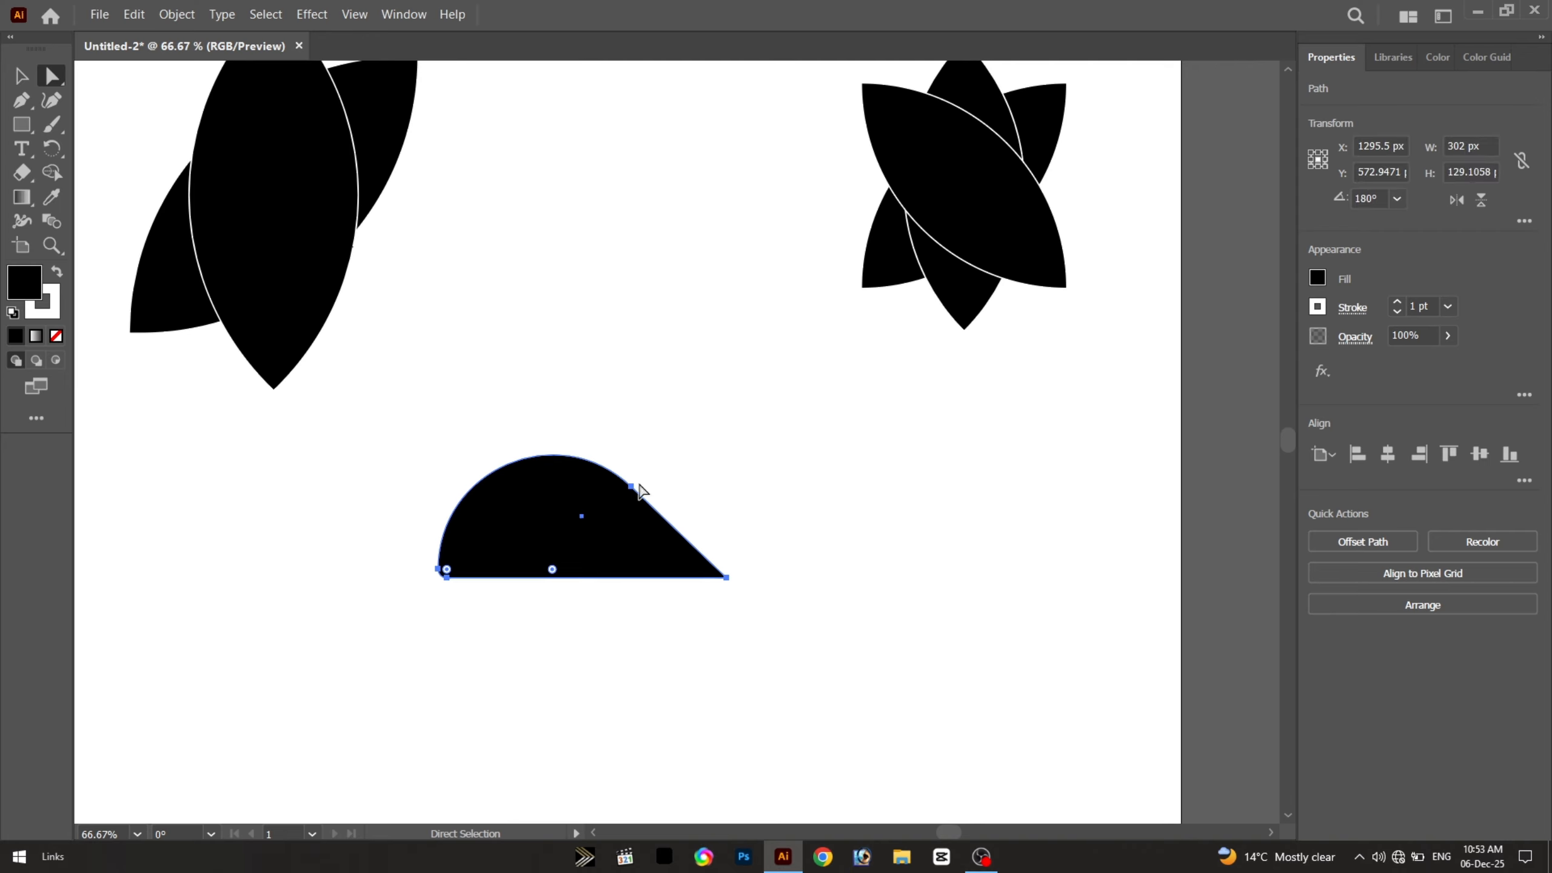
left_click_drag(634, 489, 666, 475)
left_click_drag(545, 438, 579, 360)
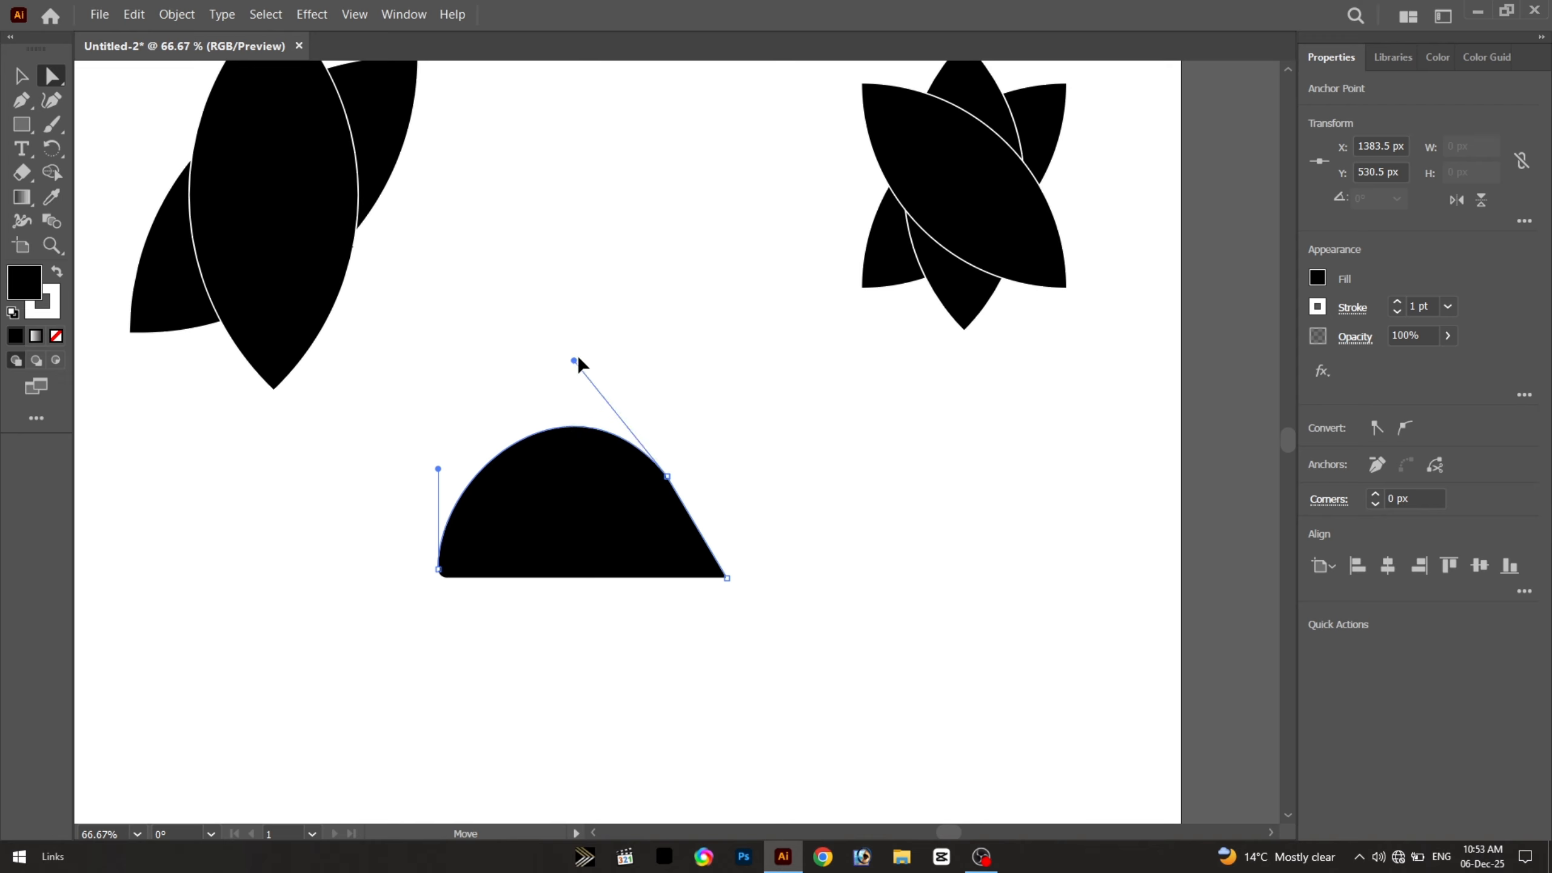
left_click(581, 479)
Reposition the anchor where the dome's curve meets its slanted edge and round that corner
scroll(643, 476, "up", 4)
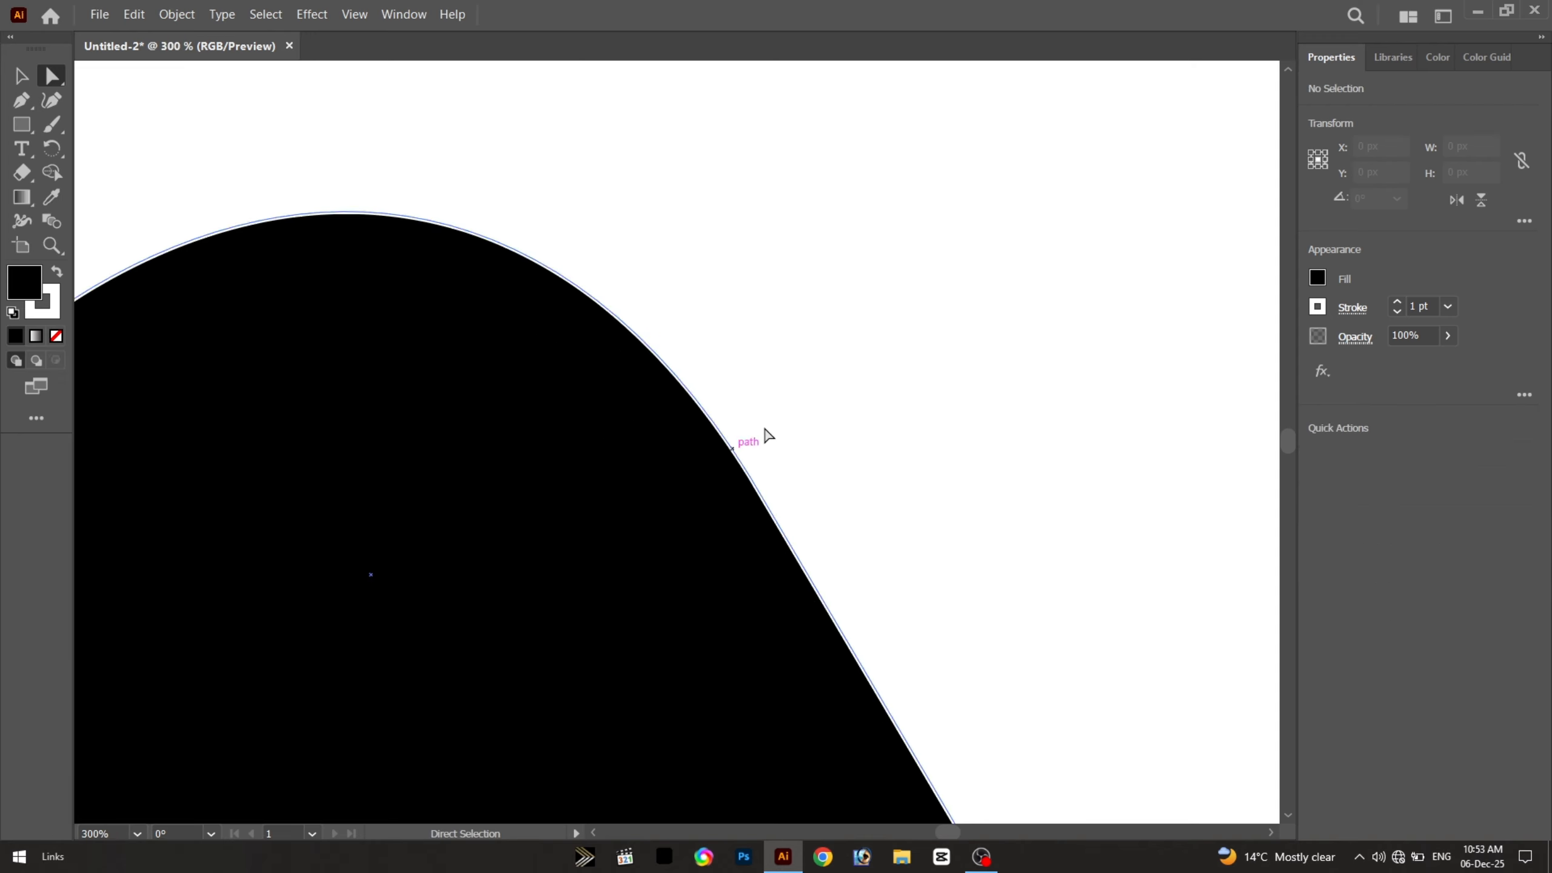
left_click(752, 483)
scroll(751, 484, "down", 3)
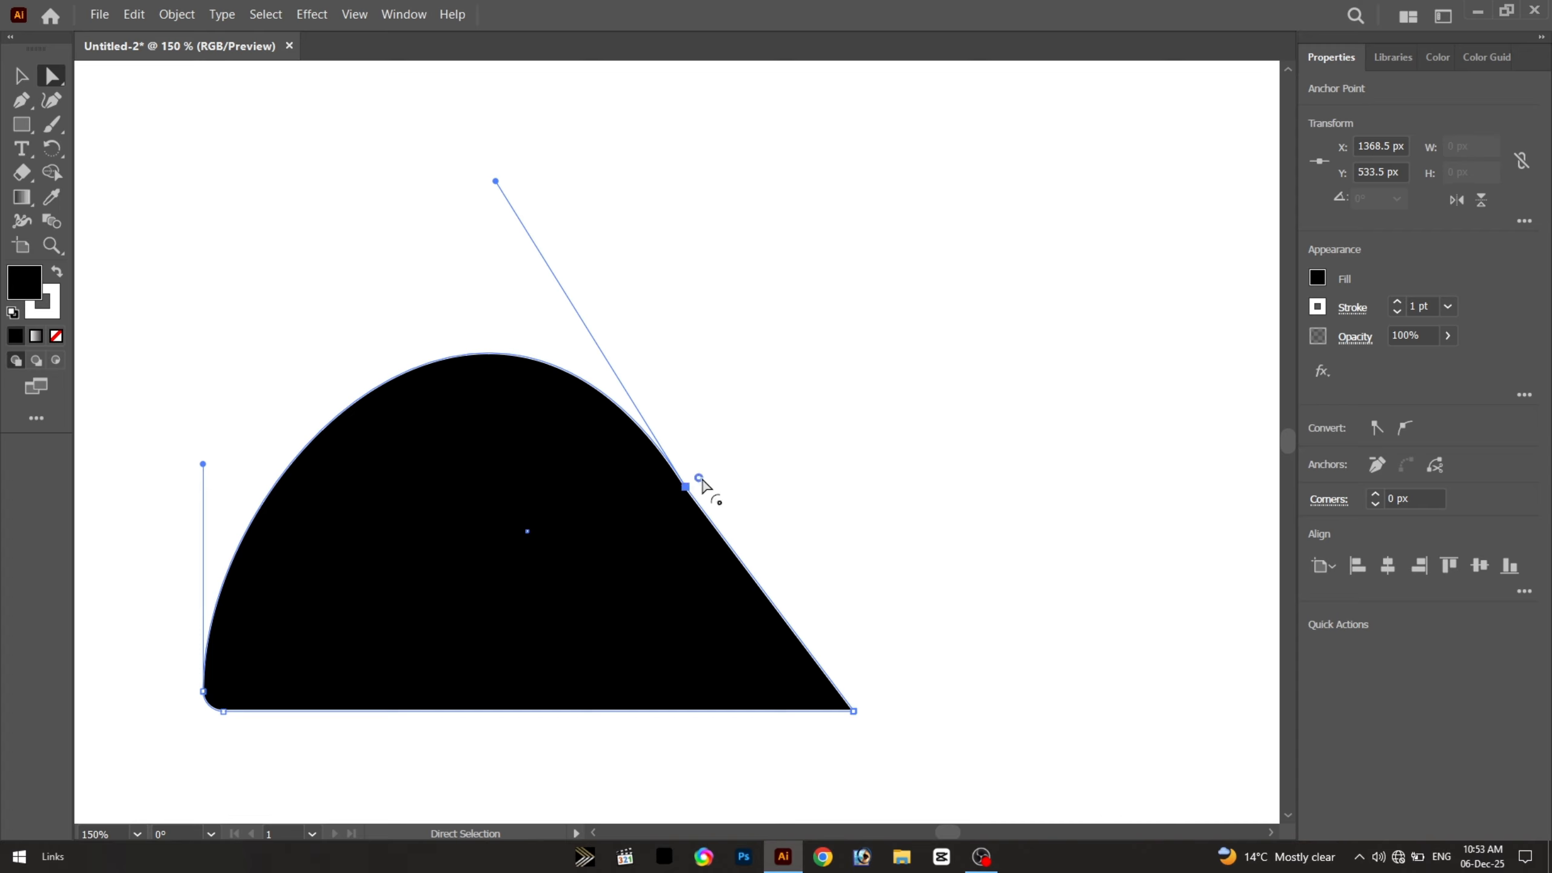
left_click_drag(700, 479, 889, 403)
left_click(890, 403)
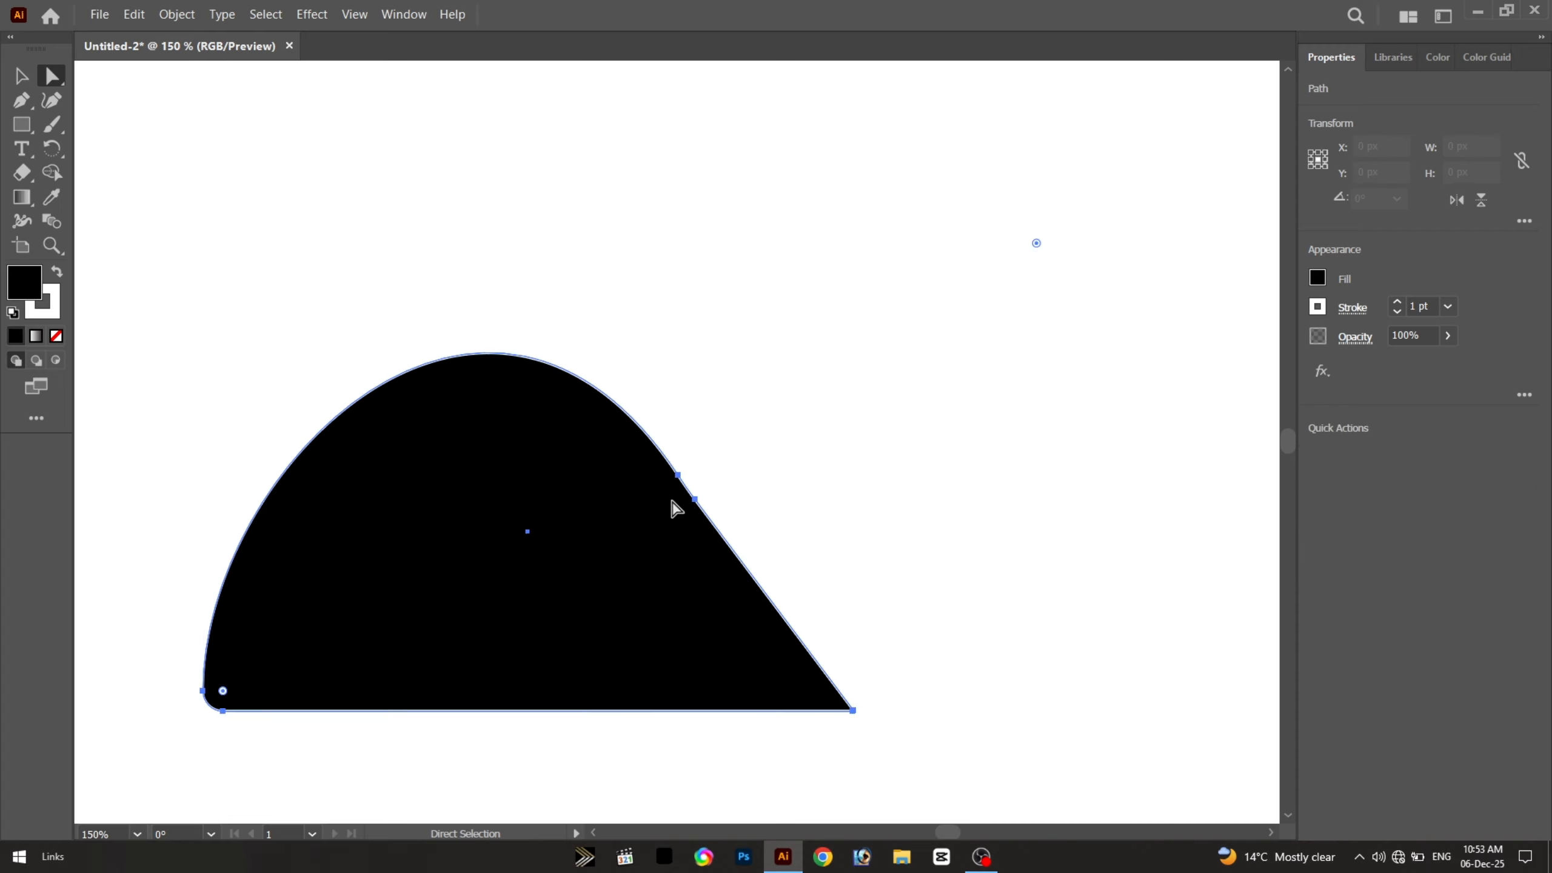
Bend the short edge segment inward into a notch and bulge the slanted right edge outward with the Anchor Point tool
left_click(29, 106)
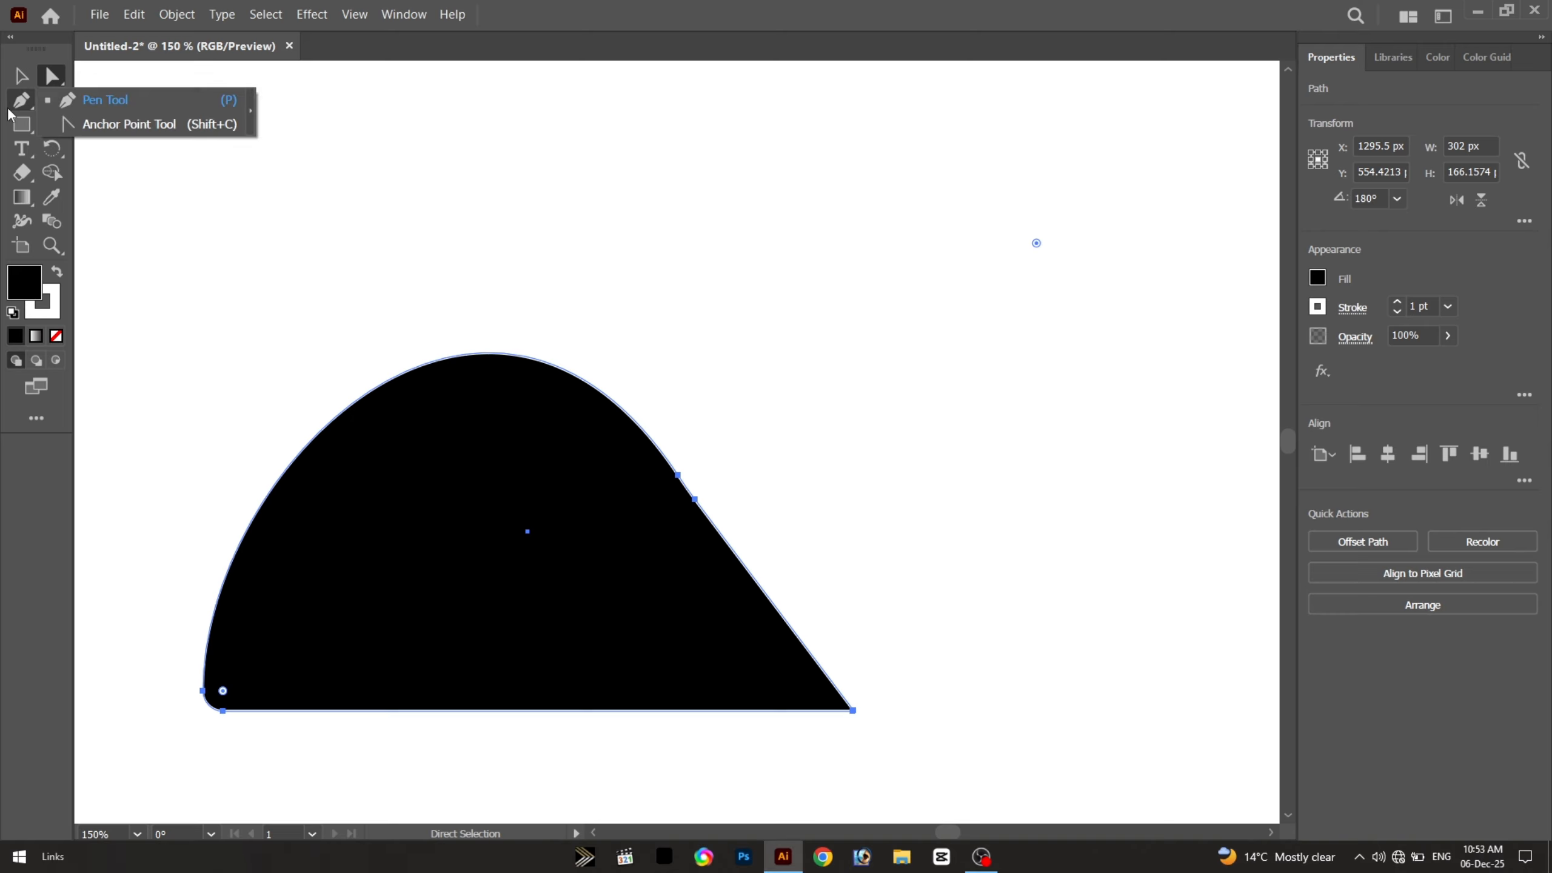
left_click(249, 129)
right_click(50, 120)
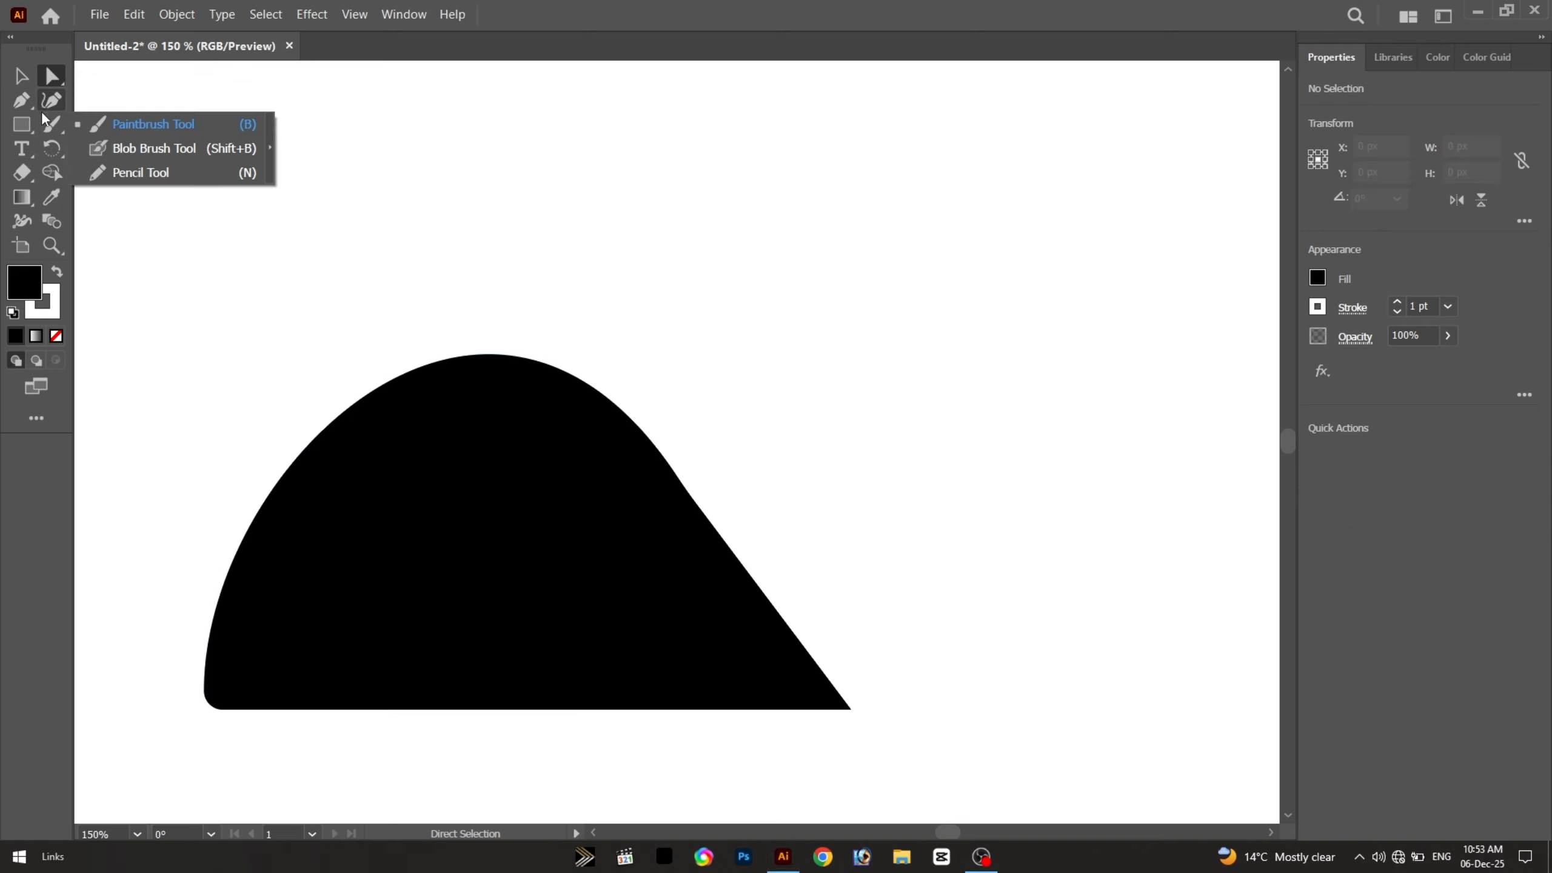
left_click(50, 117)
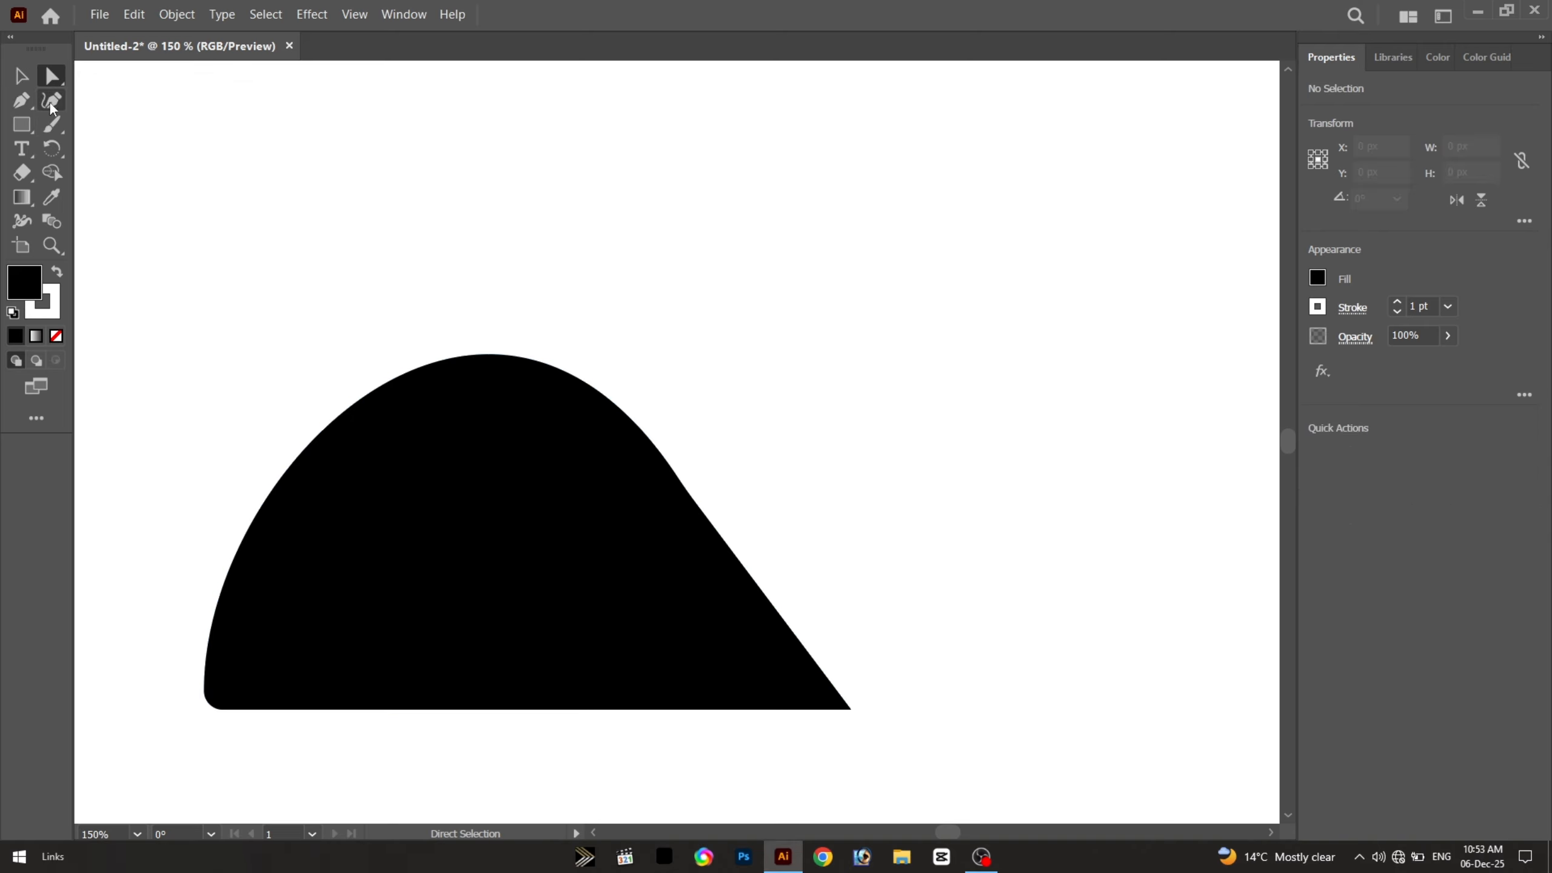
left_click(558, 420)
left_click_drag(672, 507, 650, 496)
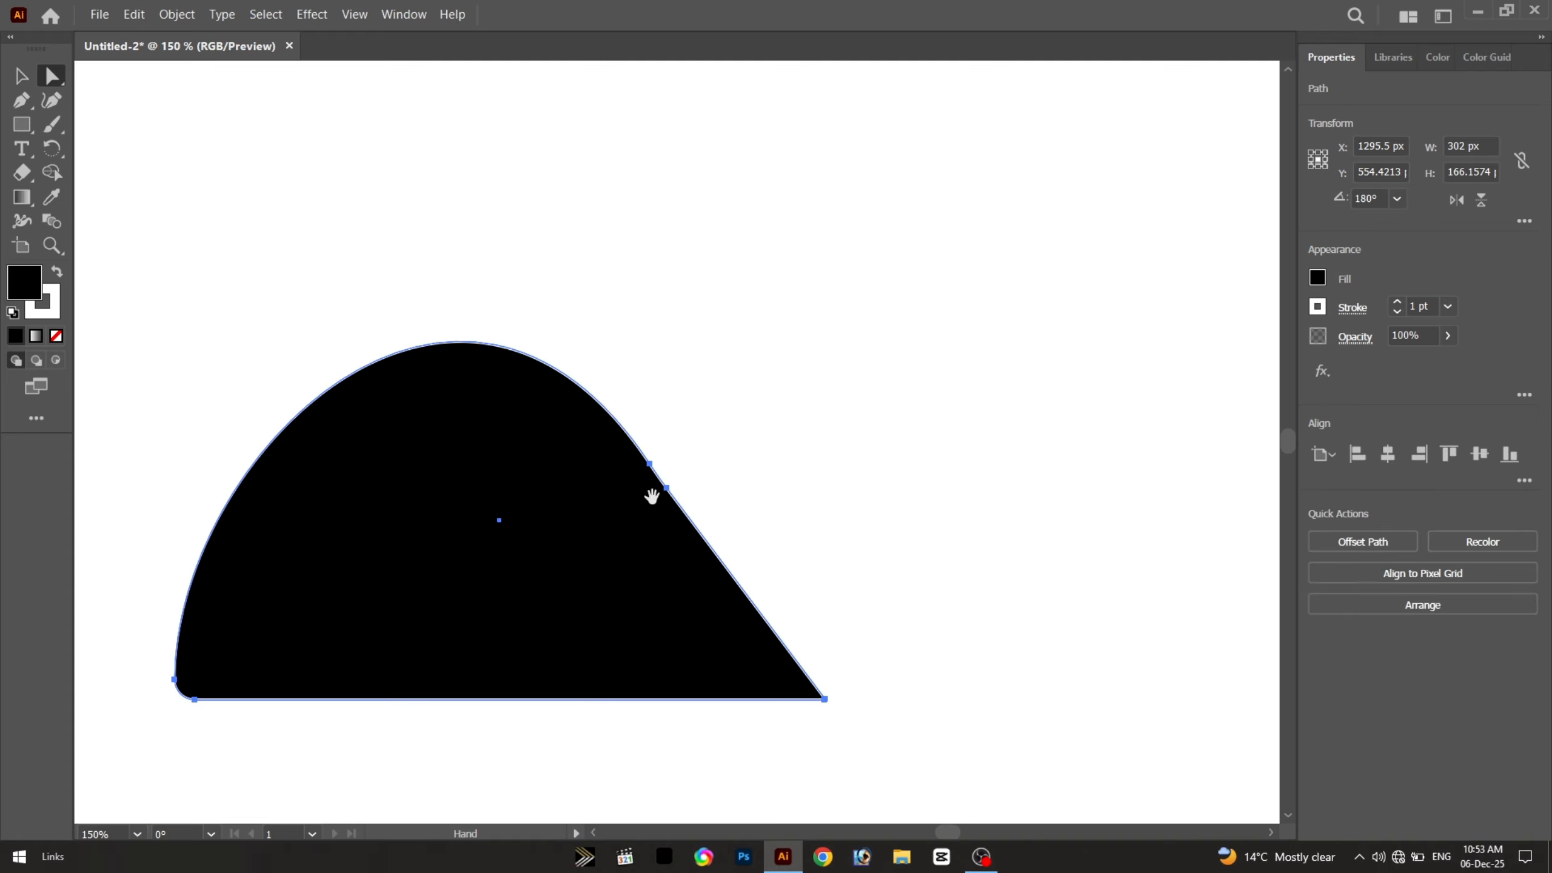
right_click(25, 116)
left_click(122, 133)
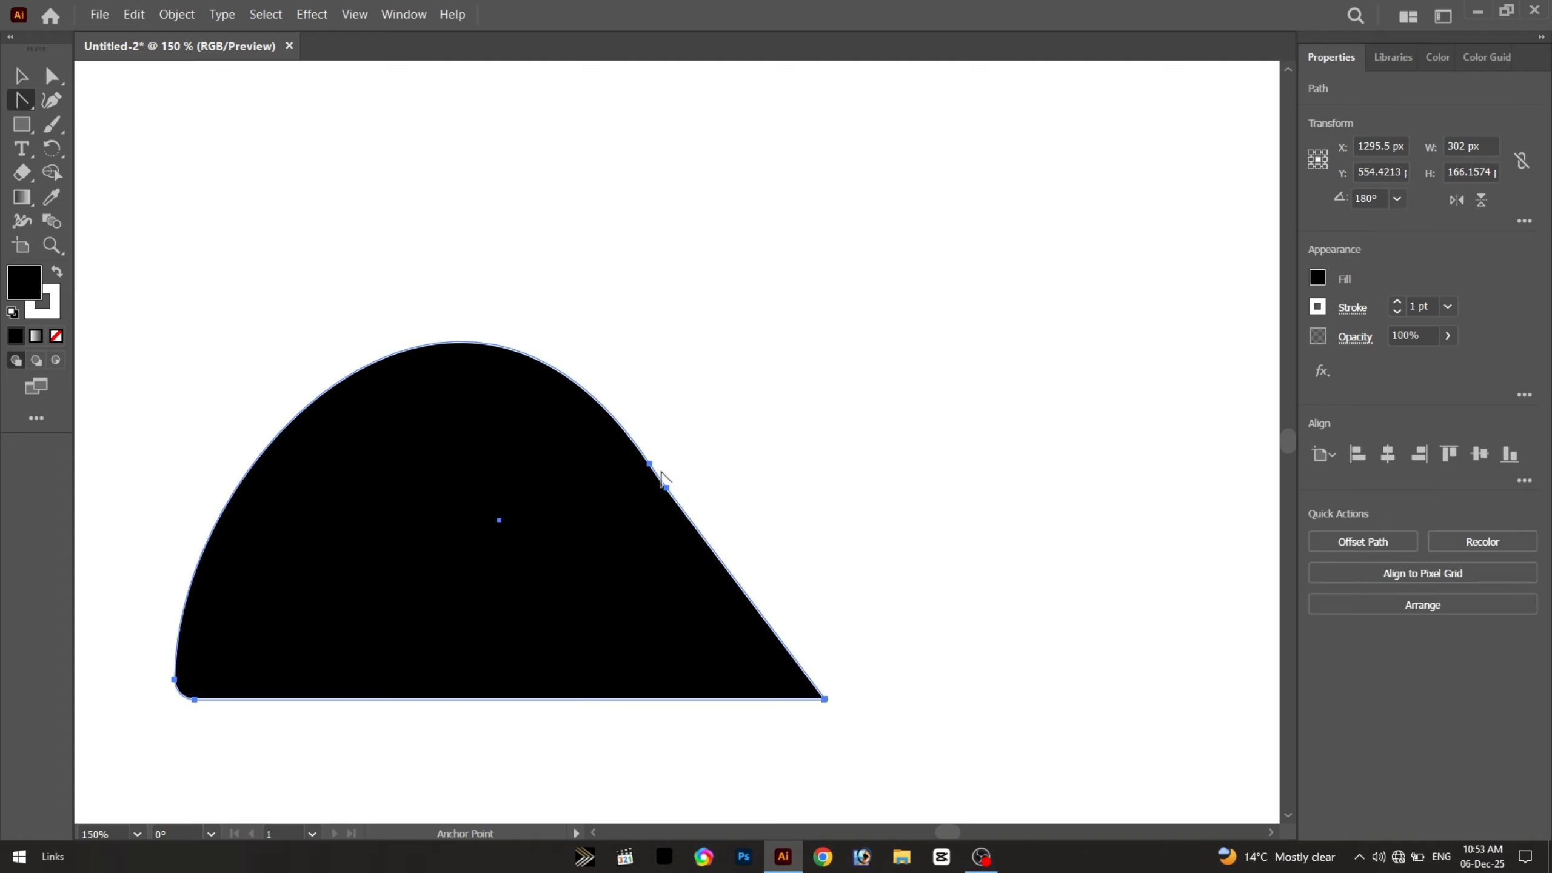
left_click_drag(658, 482, 564, 500)
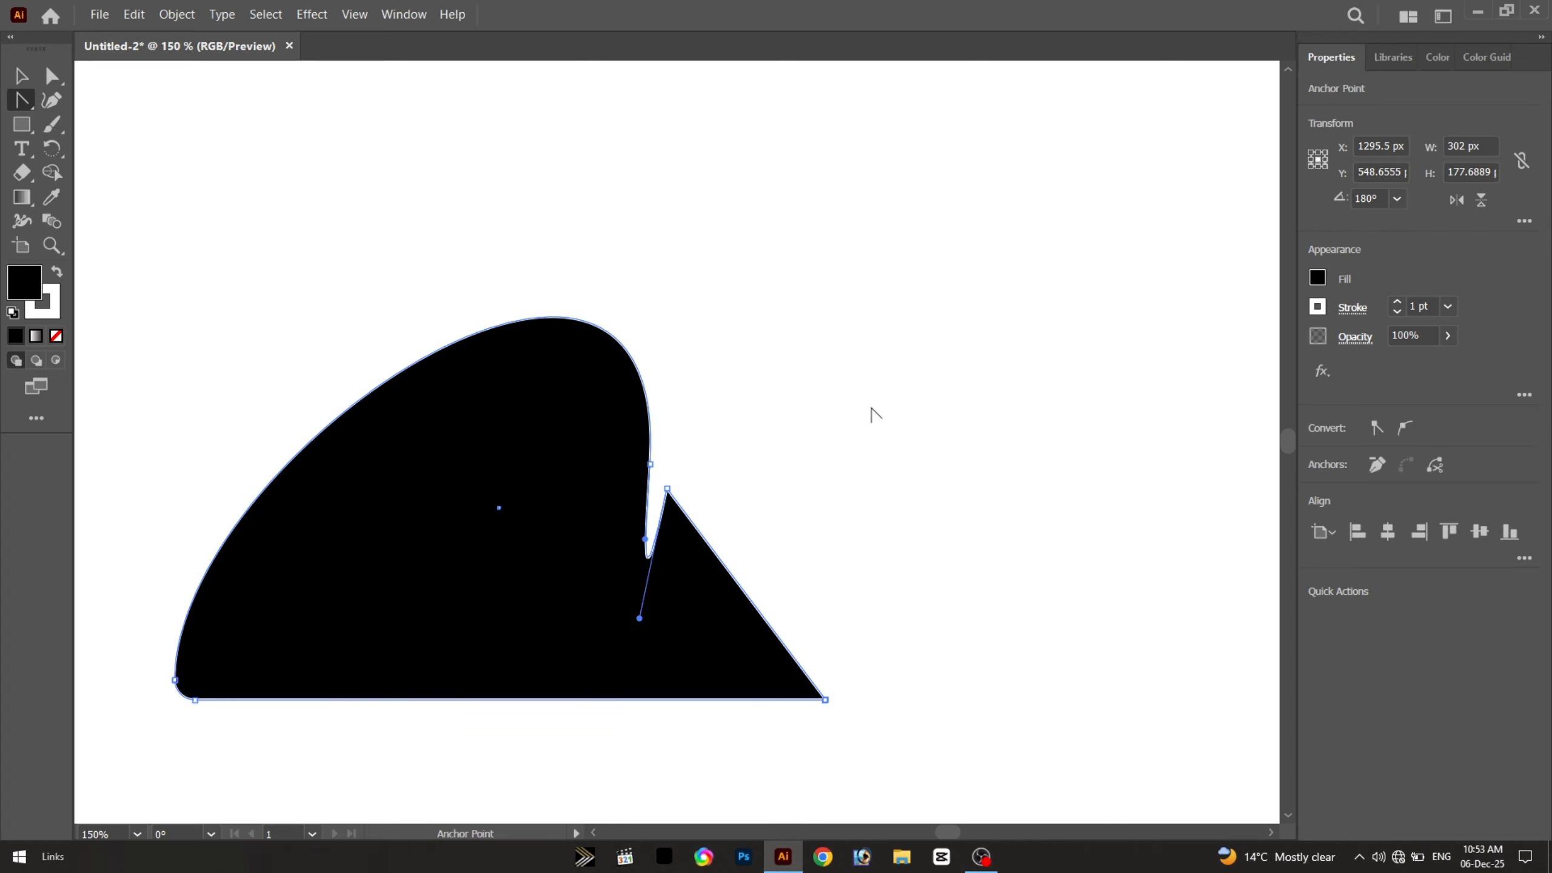
left_click_drag(709, 541, 1016, 529)
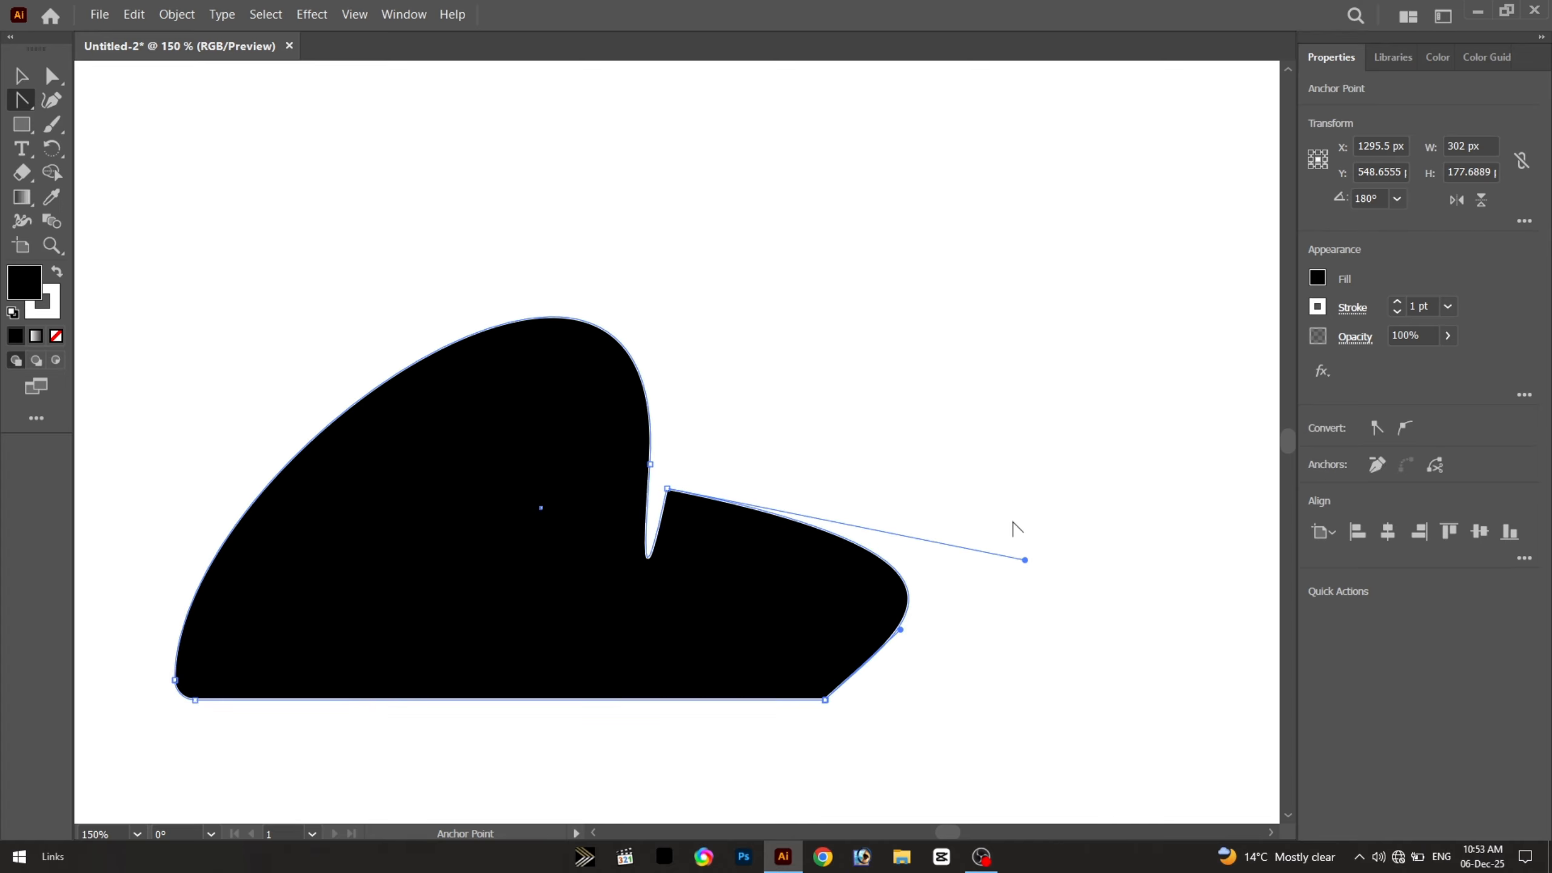
Pull the dome's left curve outward and swing the notch anchor's upper handle to the left to reshape the top
left_click_drag(426, 370, 275, 208)
left_click_drag(176, 291, 189, 441)
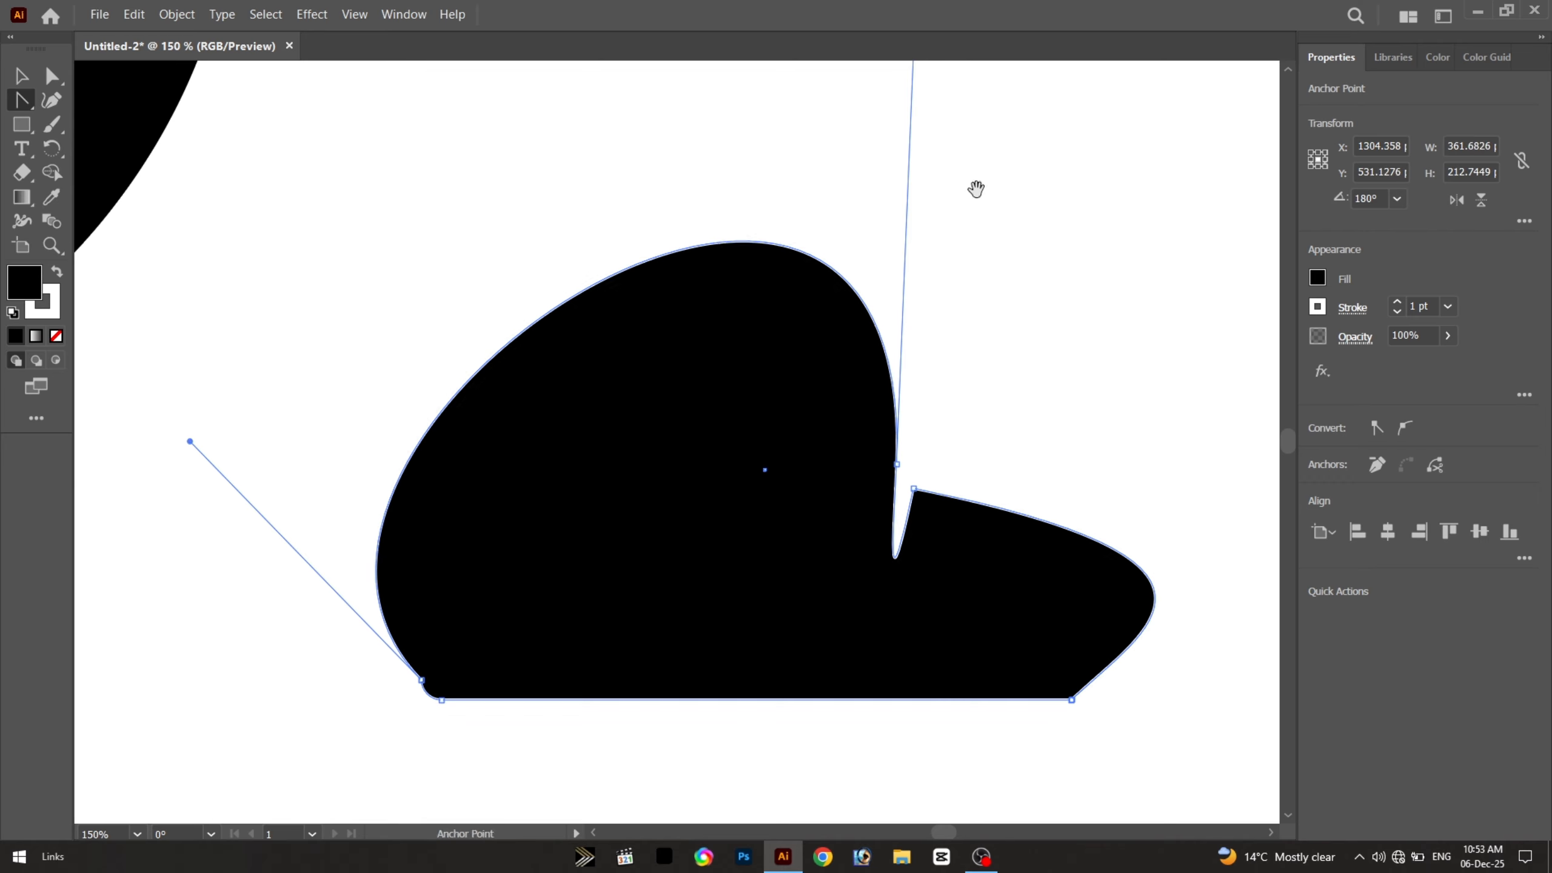
left_click_drag(938, 256, 855, 385)
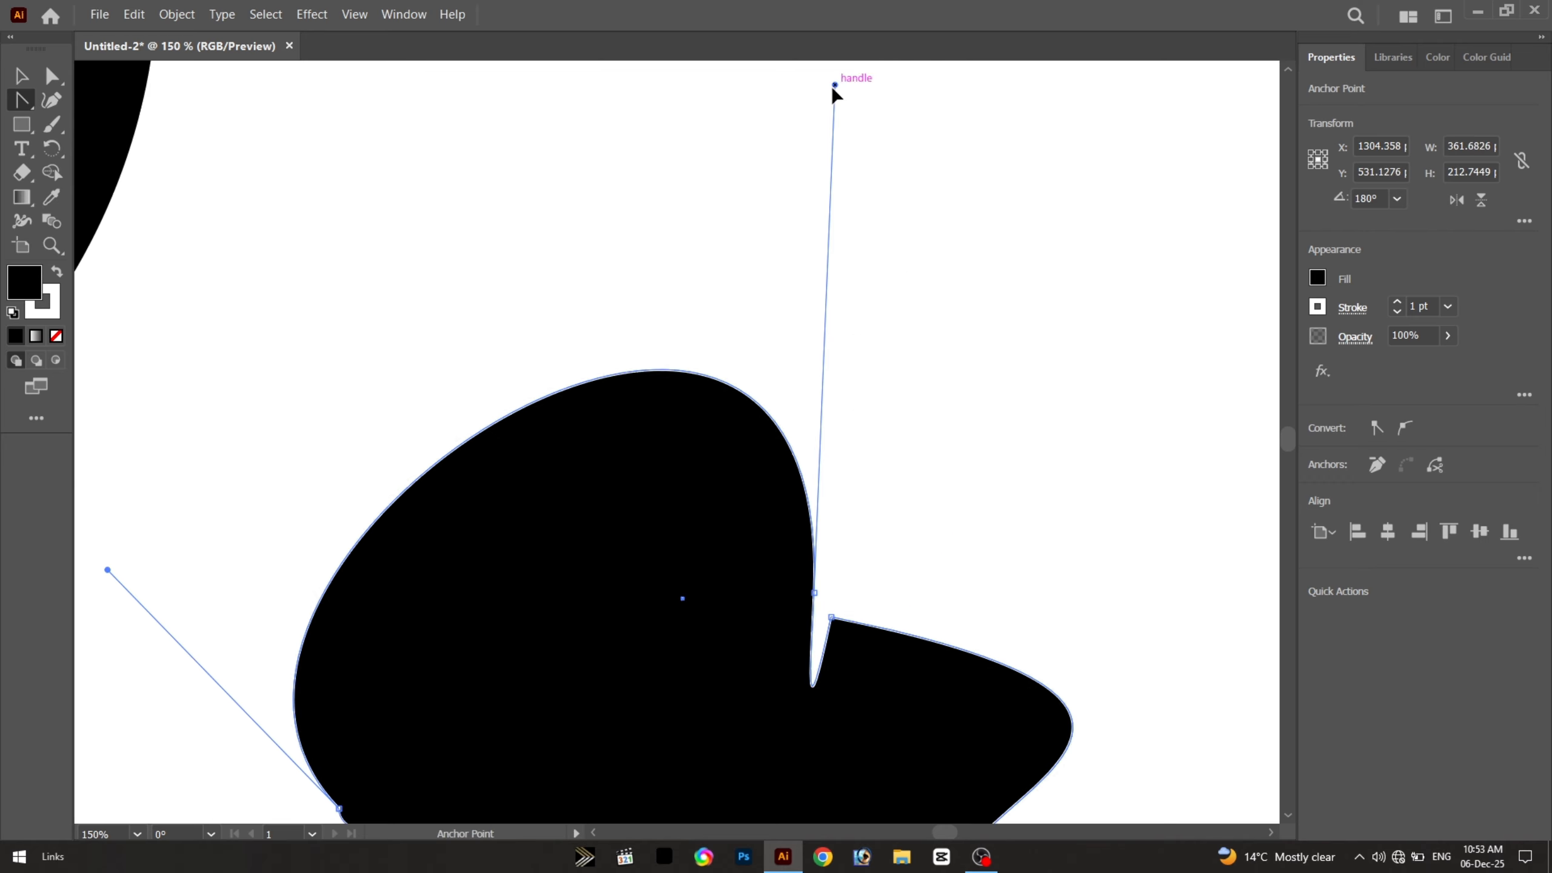
left_click_drag(835, 86, 656, 199)
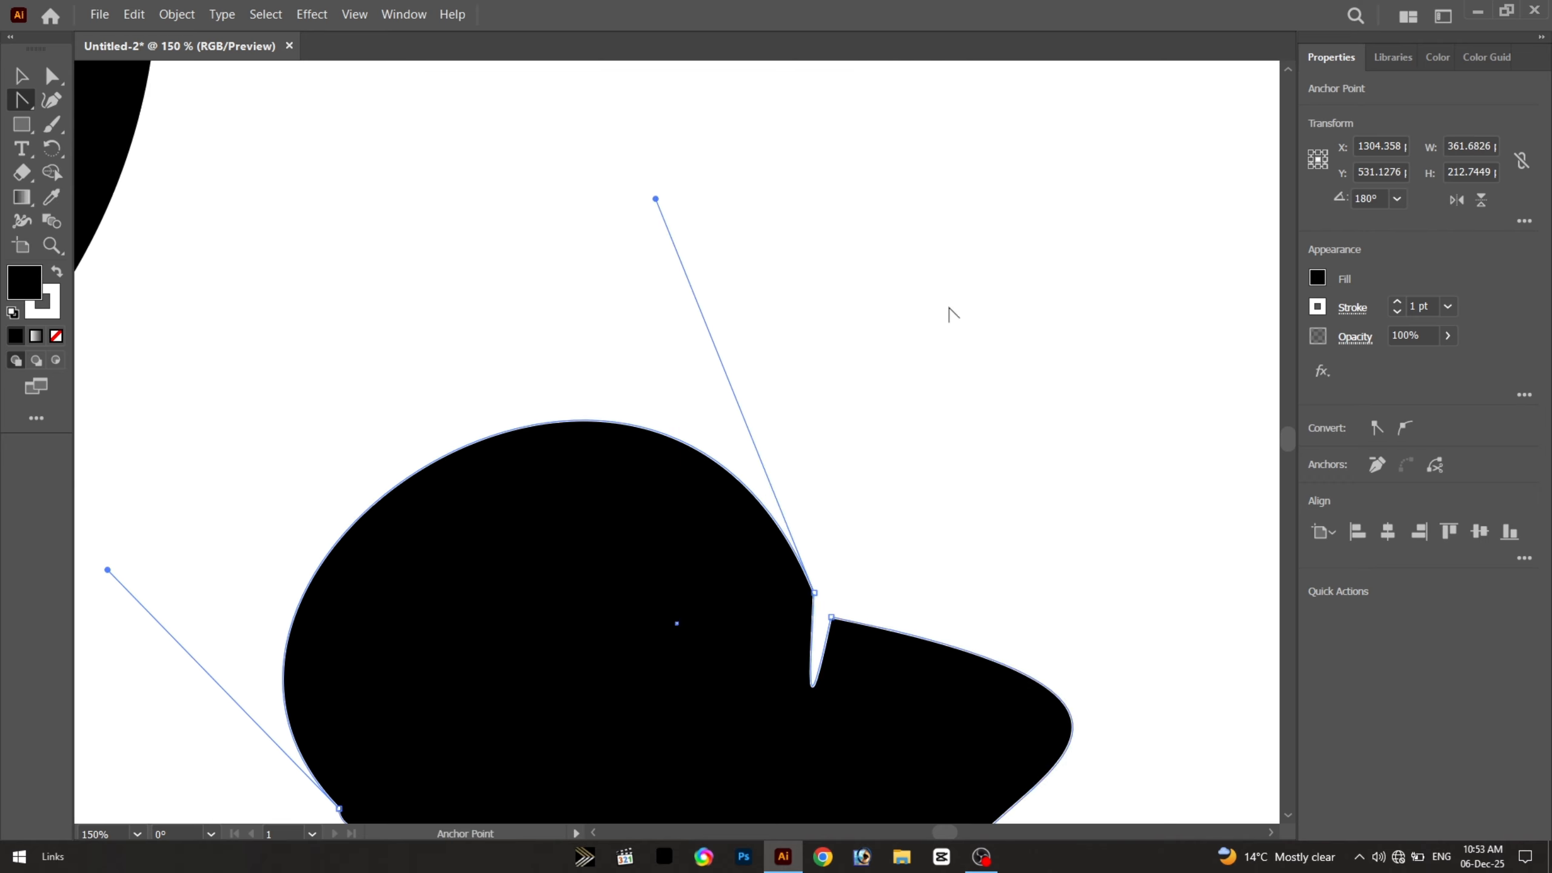
Convert the notch's left anchor to a smooth point with horizontal handles, flattening the shape's top, and deselect the shape
left_click_drag(813, 591, 682, 590)
scroll(828, 406, "down", 1)
scroll(513, 287, "down", 2)
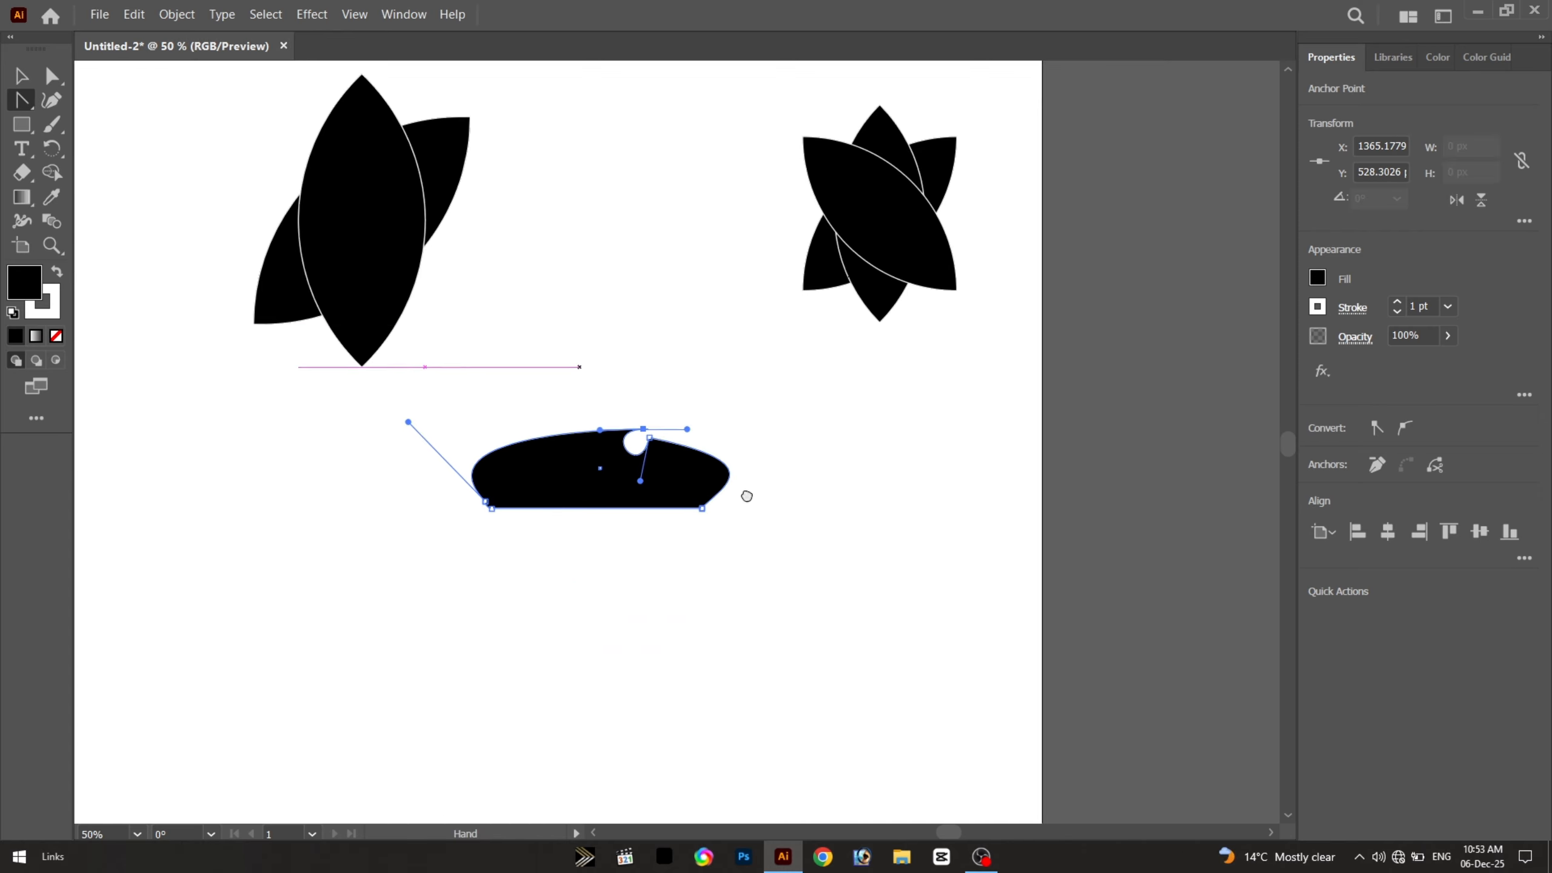
scroll(648, 477, "up", 3)
mouse_move(624, 577)
left_mouse_down()
mouse_move(745, 548)
mouse_move(662, 592)
mouse_move(610, 571)
mouse_move(701, 516)
mouse_move(645, 570)
left_mouse_up()
left_click(23, 72)
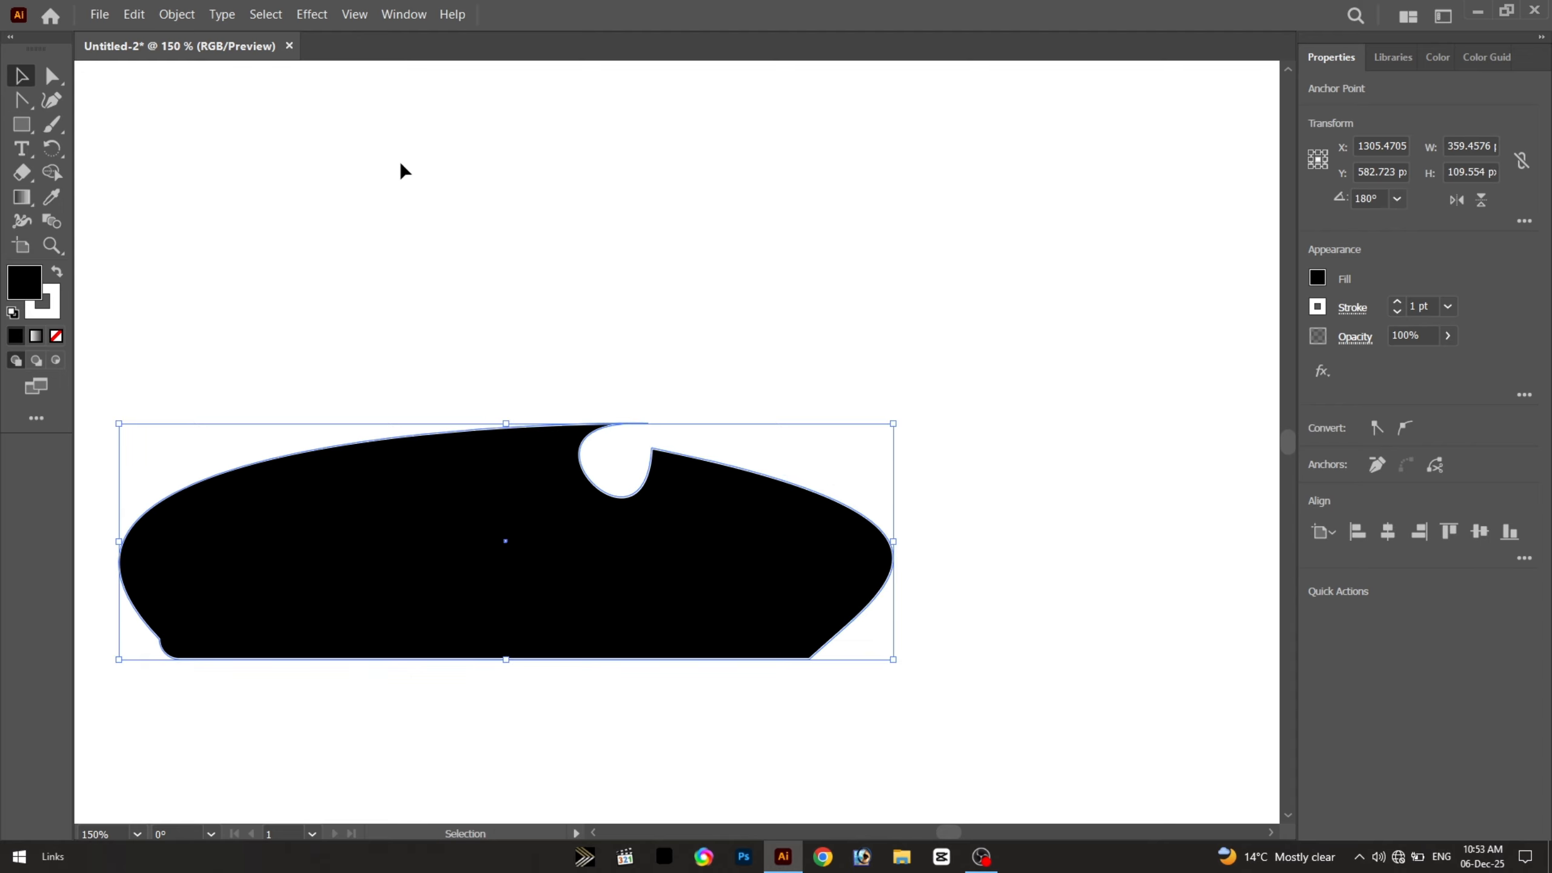
left_click(402, 166)
scroll(564, 467, "up", 2)
left_click_drag(641, 401, 762, 401)
double_click(691, 366)
double_click(778, 361)
left_click(691, 362)
scroll(690, 356, "down", 5)
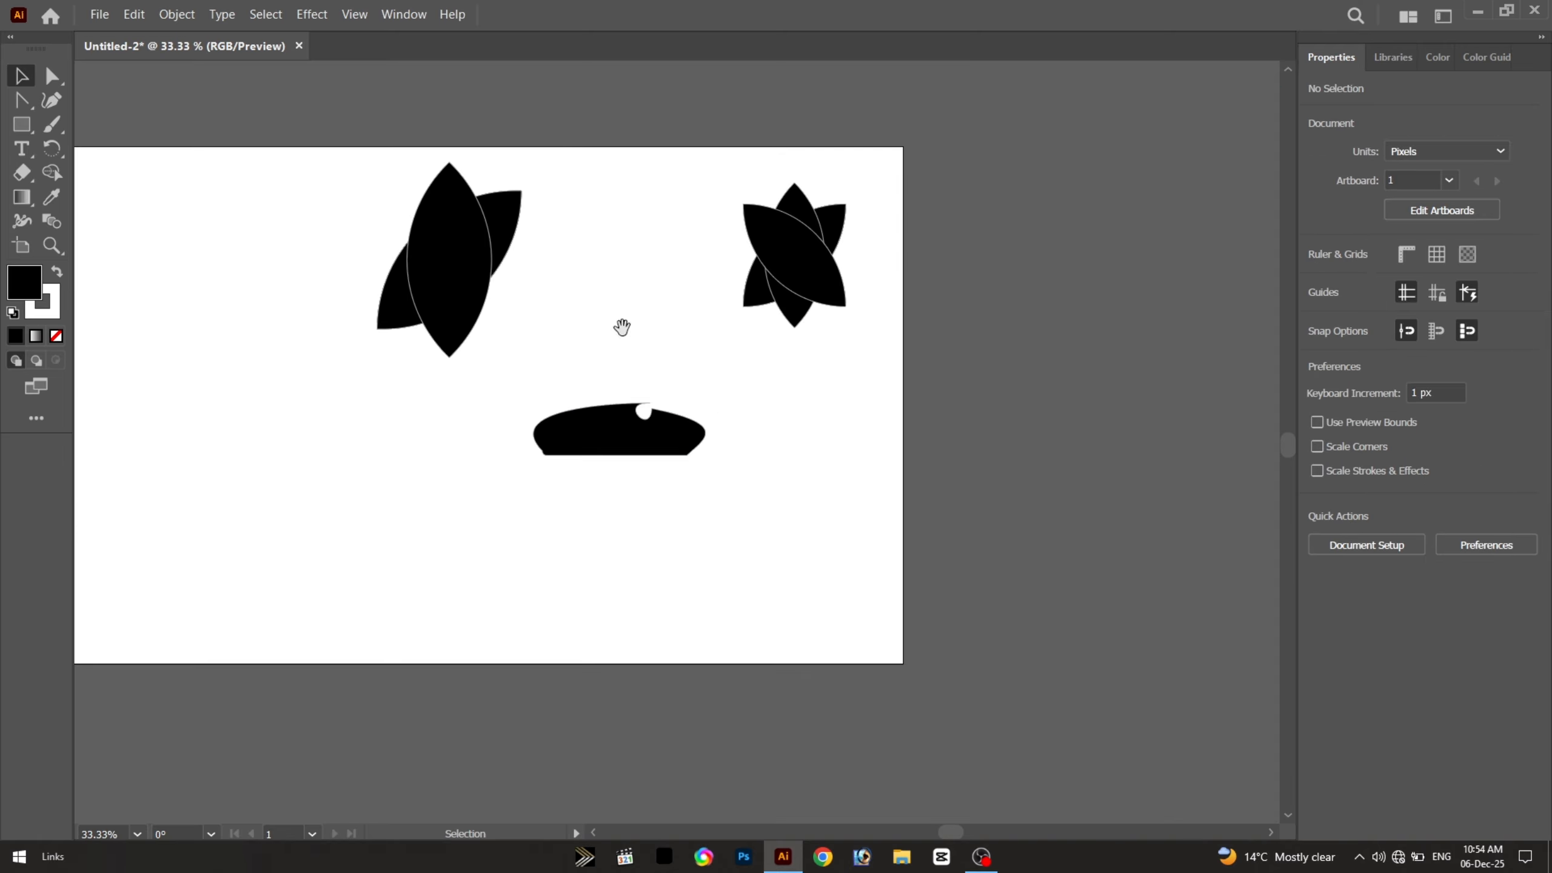
Undo the recent reshaping edits until the dome is restored to the pointed, diagonal half-leaf
left_click_drag(623, 330, 618, 428)
scroll(571, 537, "up", 2)
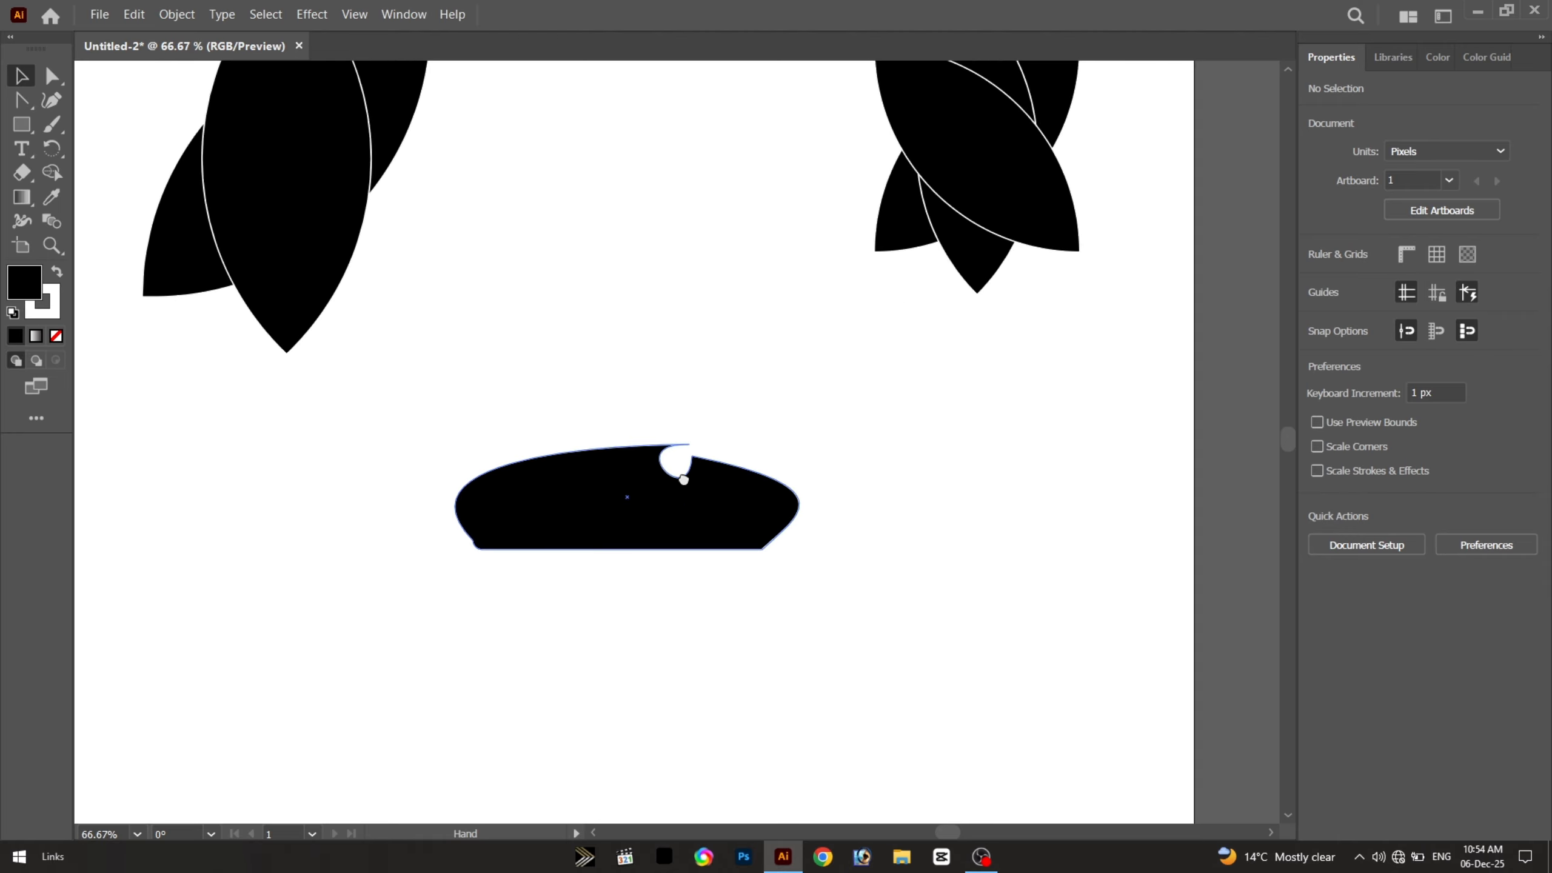
key("a")
left_click_drag(675, 443, 720, 413)
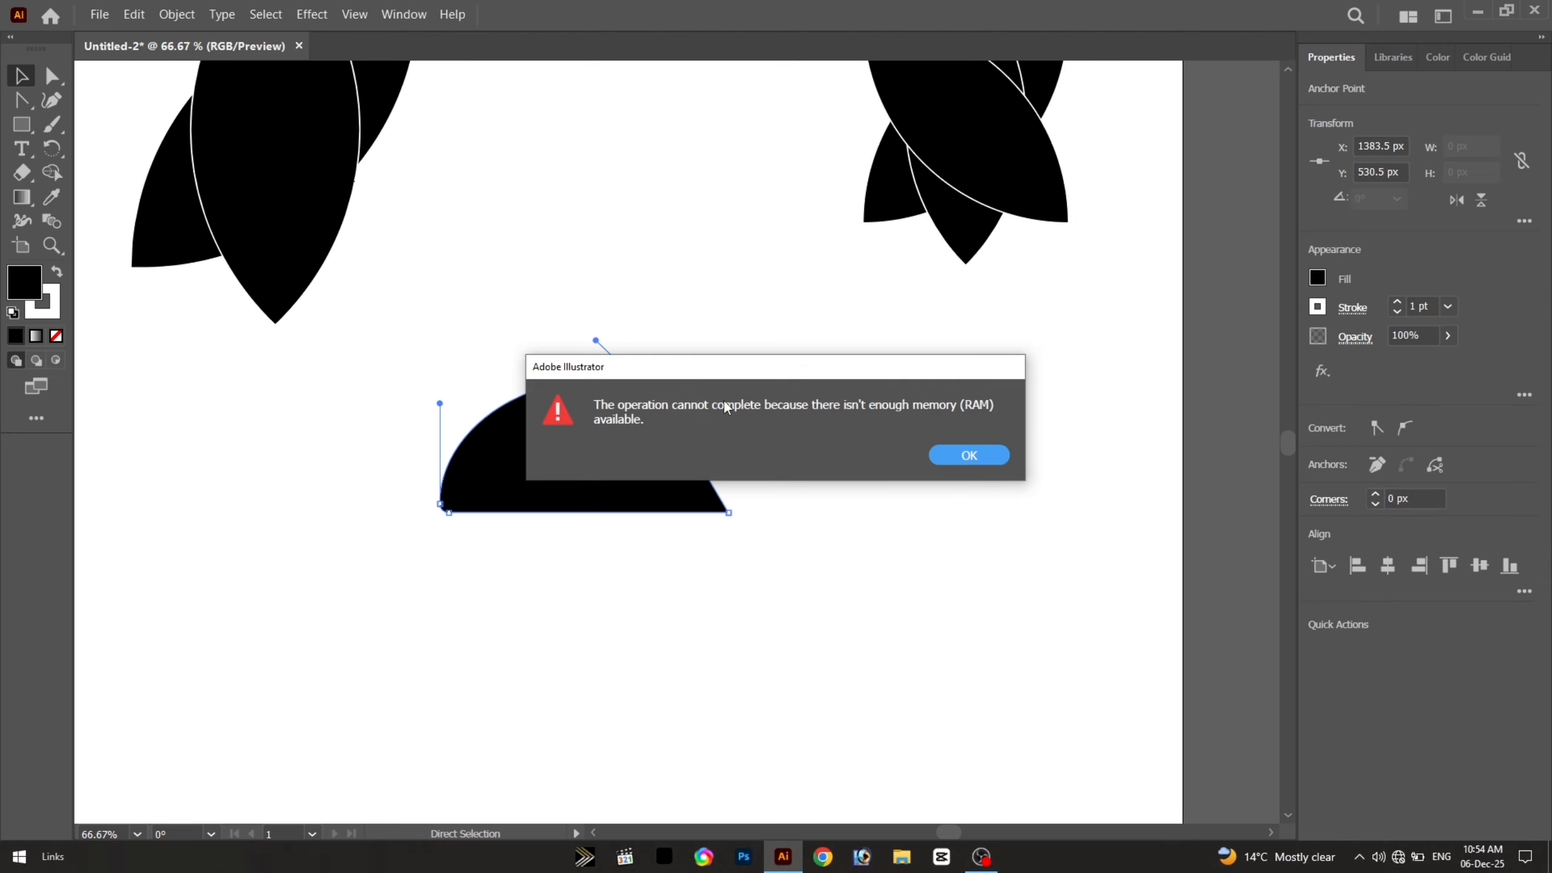
left_click(945, 449)
key("ctrl+z")
key("ctrl+z")
key("ctrl+z")
key("ctrl+z")
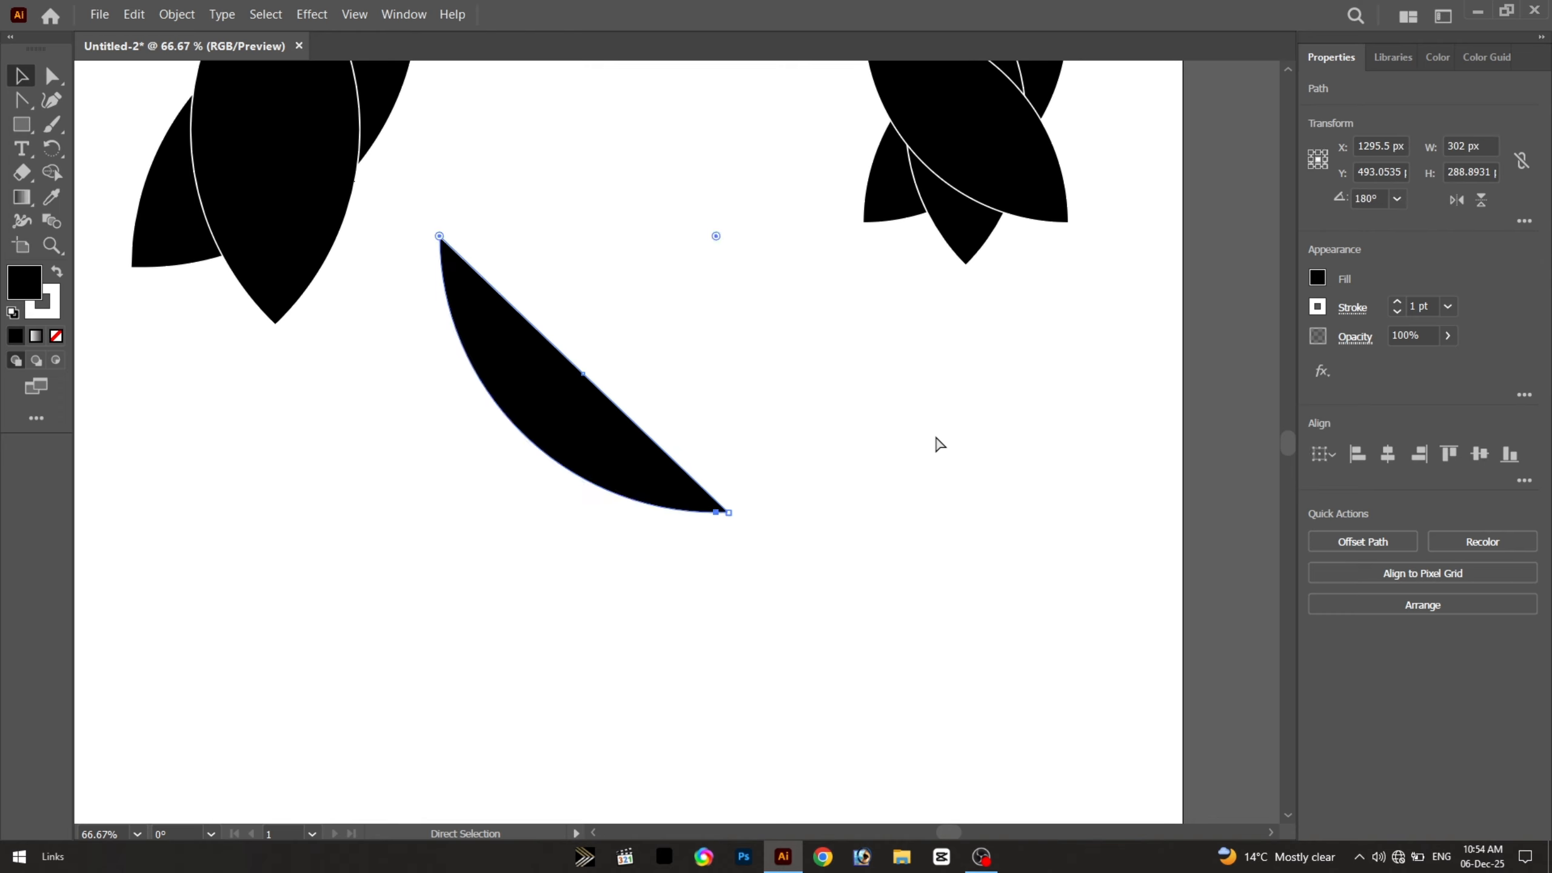
key("ctrl+z")
Select the half-leaf and the left flower as one group with the Selection tool, and clear the selection
left_click(544, 438, "ctrl")
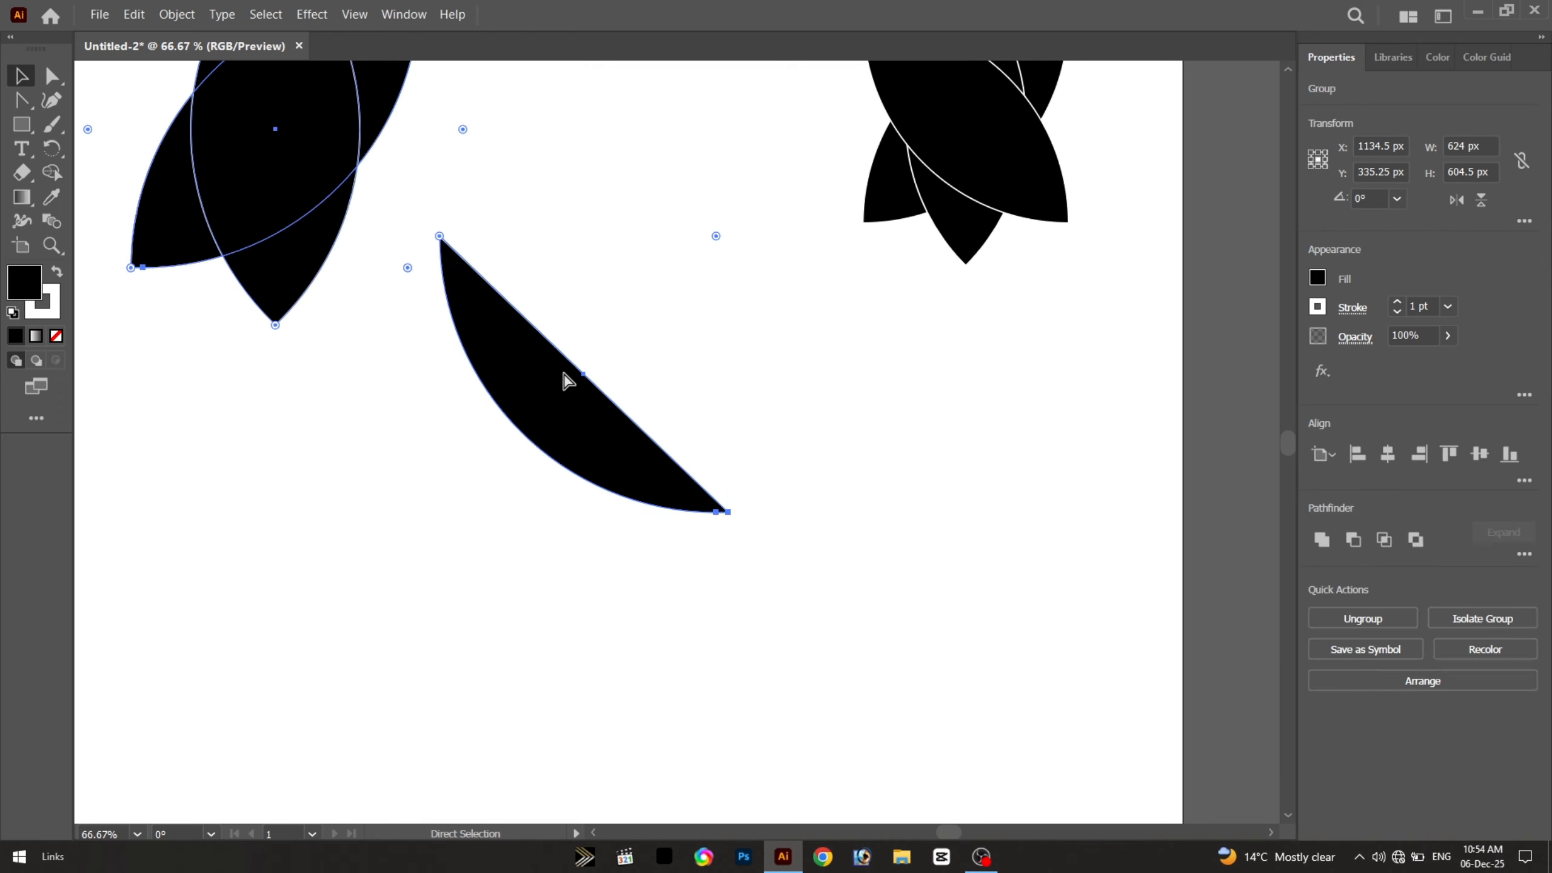
left_click(759, 340)
scroll(568, 323, "up", 1)
left_click(566, 375)
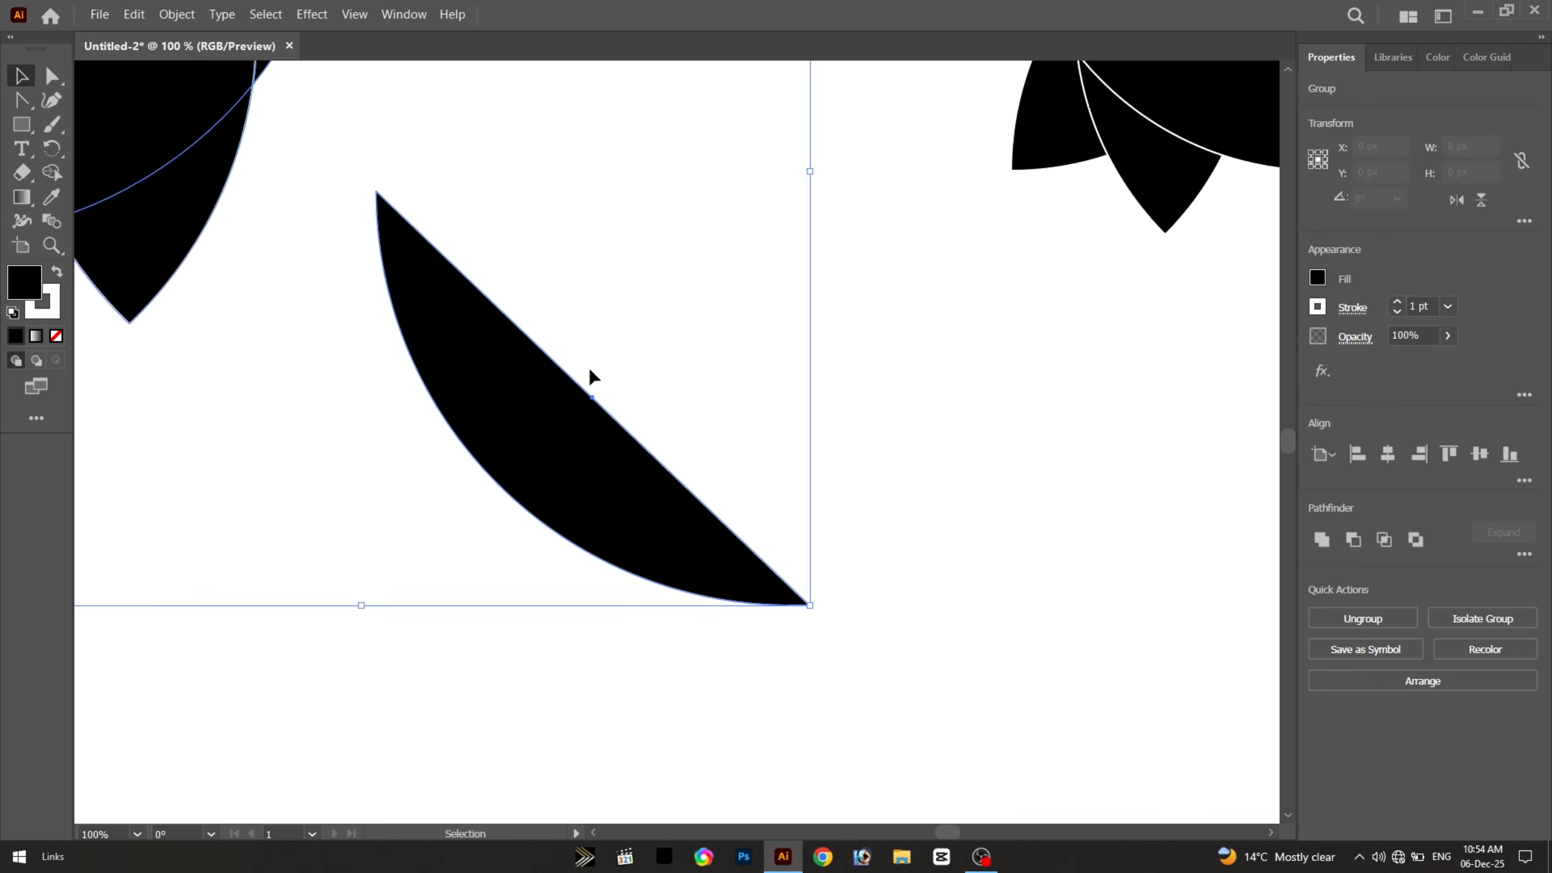
scroll(590, 366, "down", 2)
left_click(768, 360)
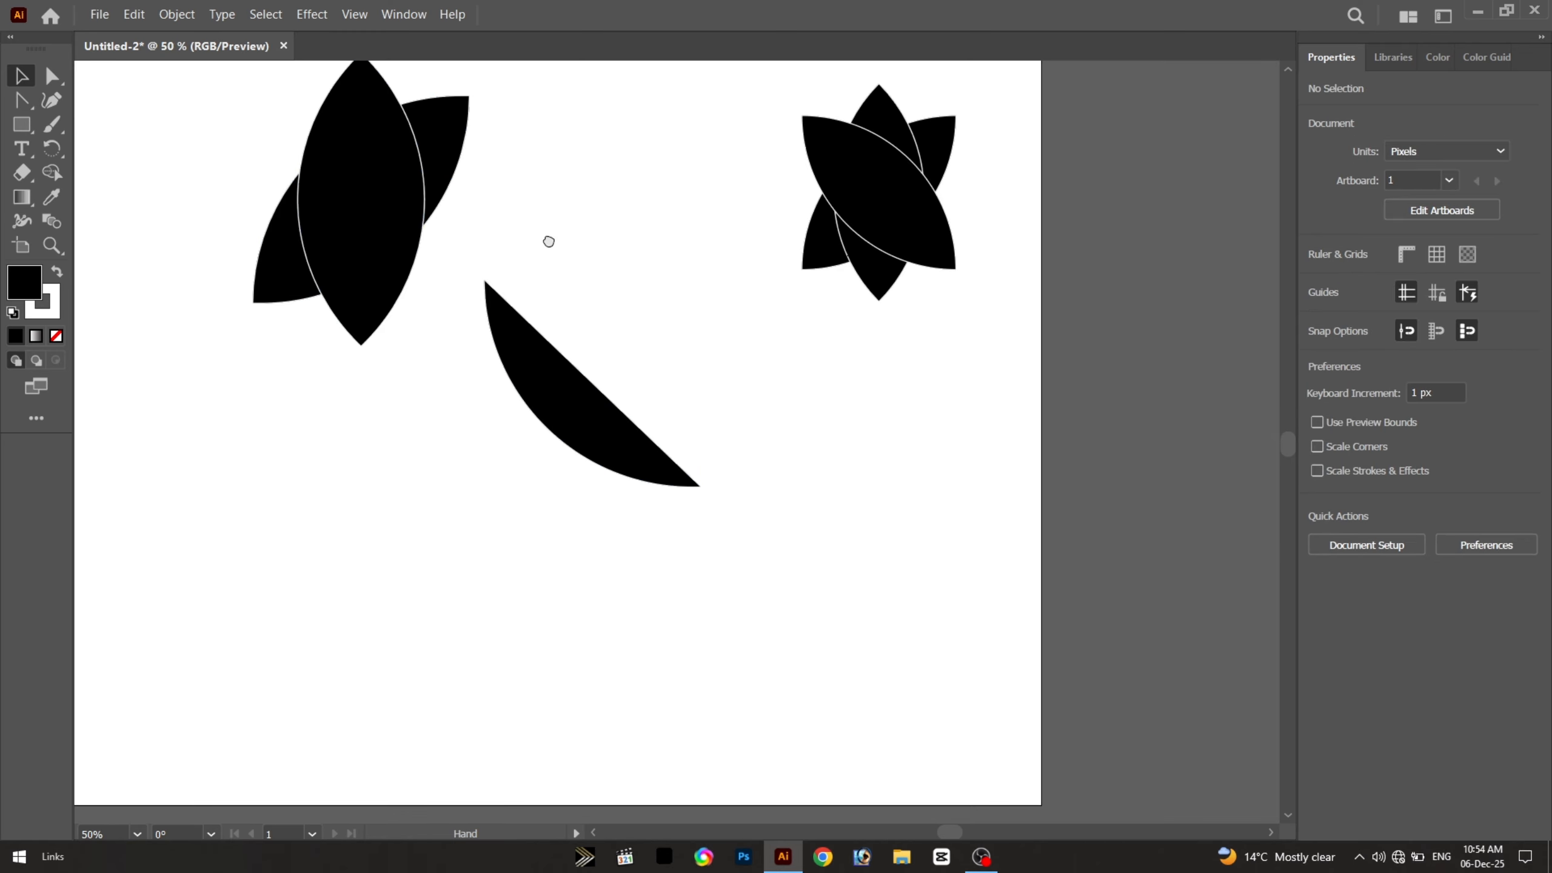
scroll(557, 342, "up", 2)
left_click_drag(540, 409, 539, 392)
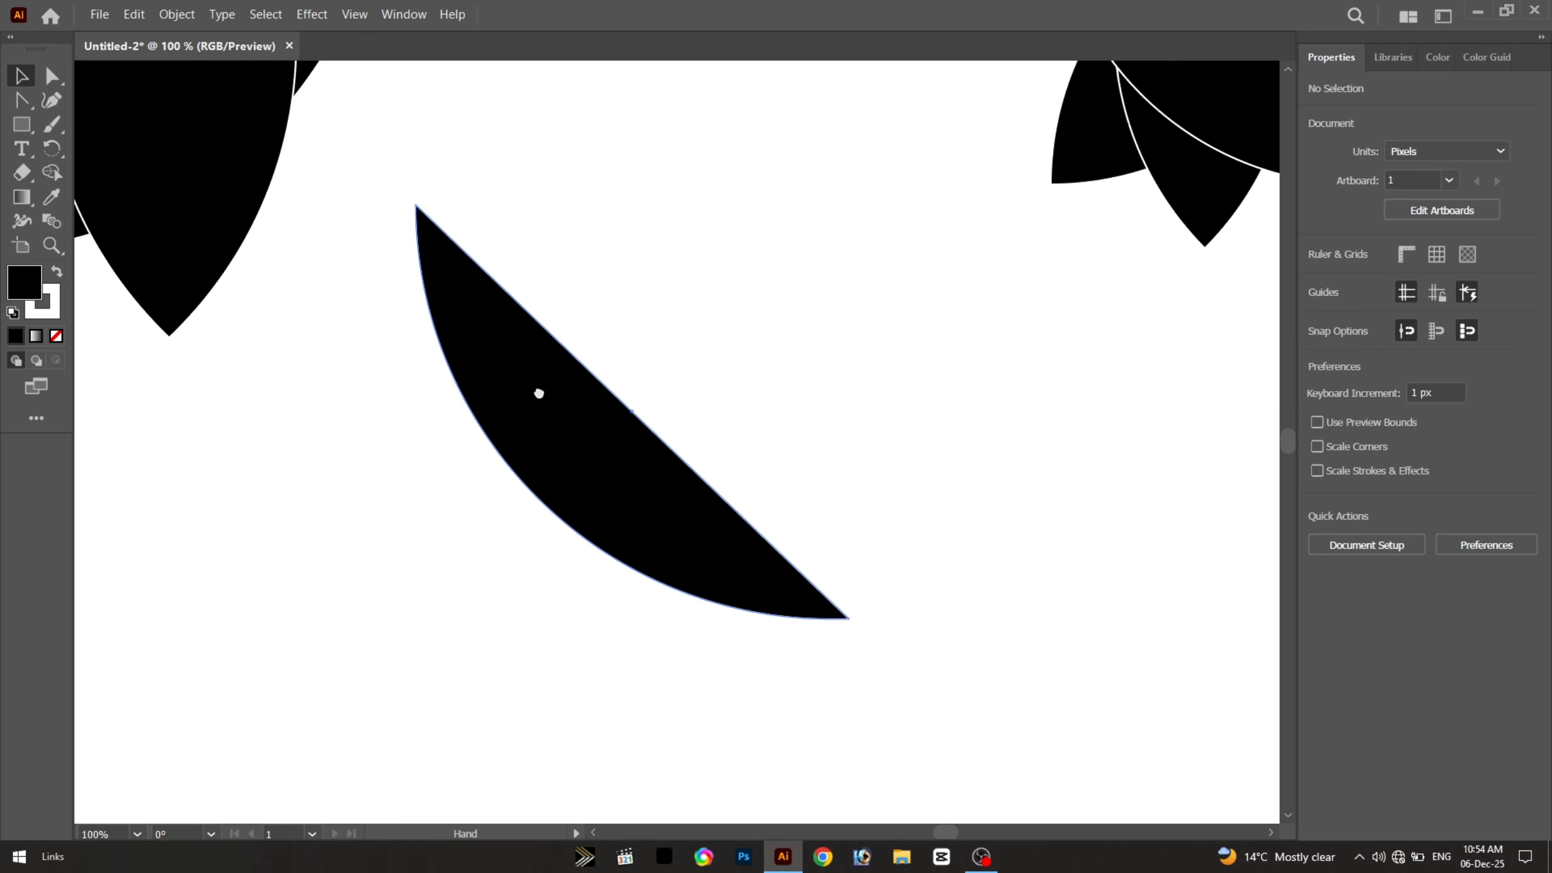
Select the half-leaf alone with the Group Selection tool, extend the selection to its whole group and shift the group slightly
left_click(64, 83)
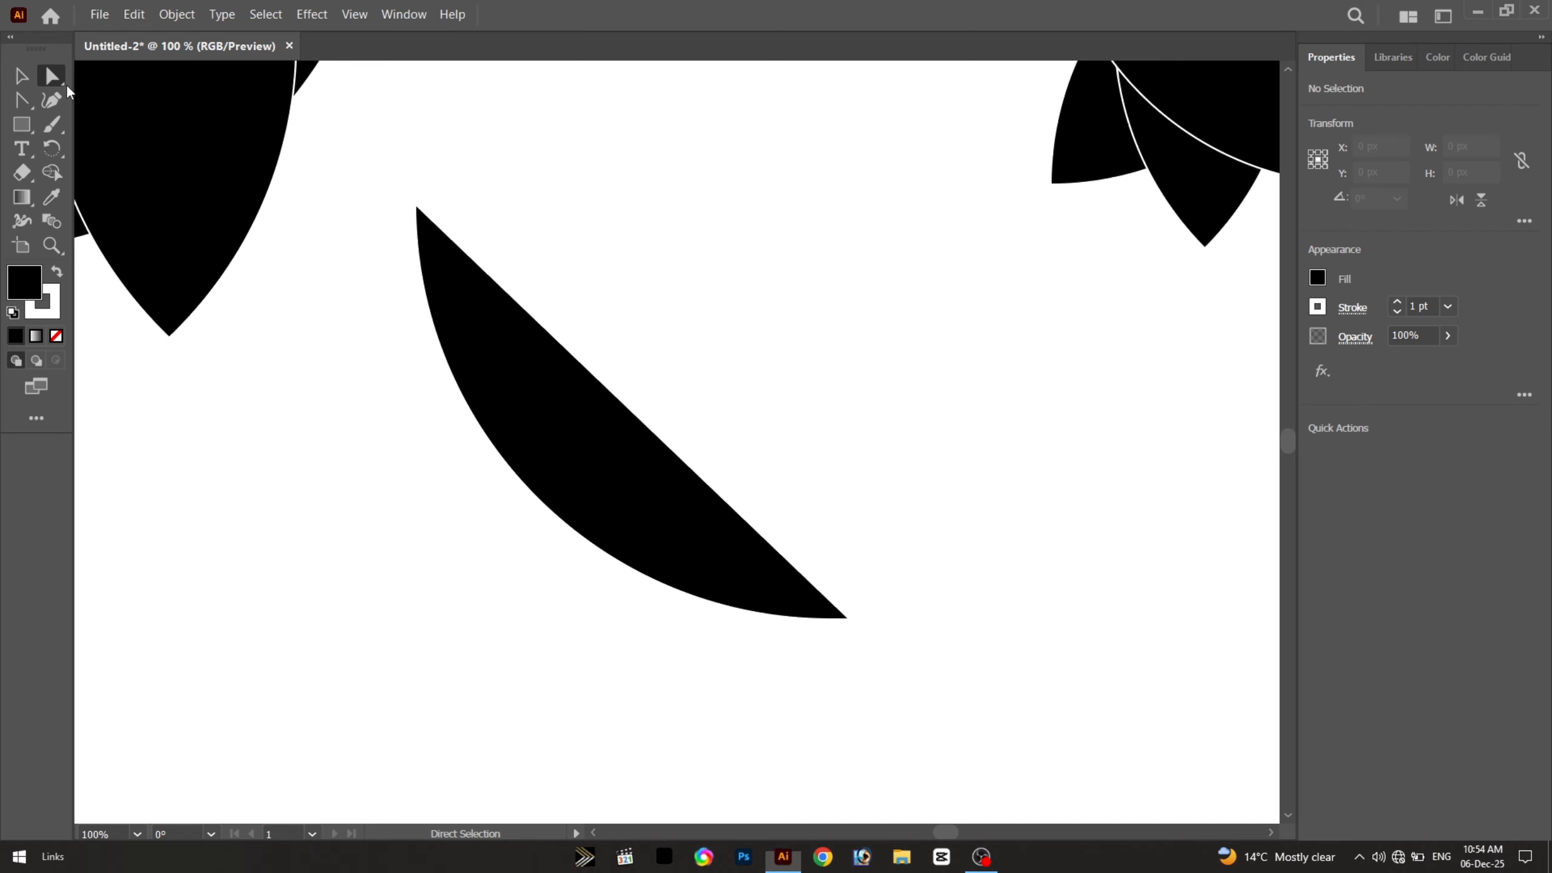
left_click(65, 83)
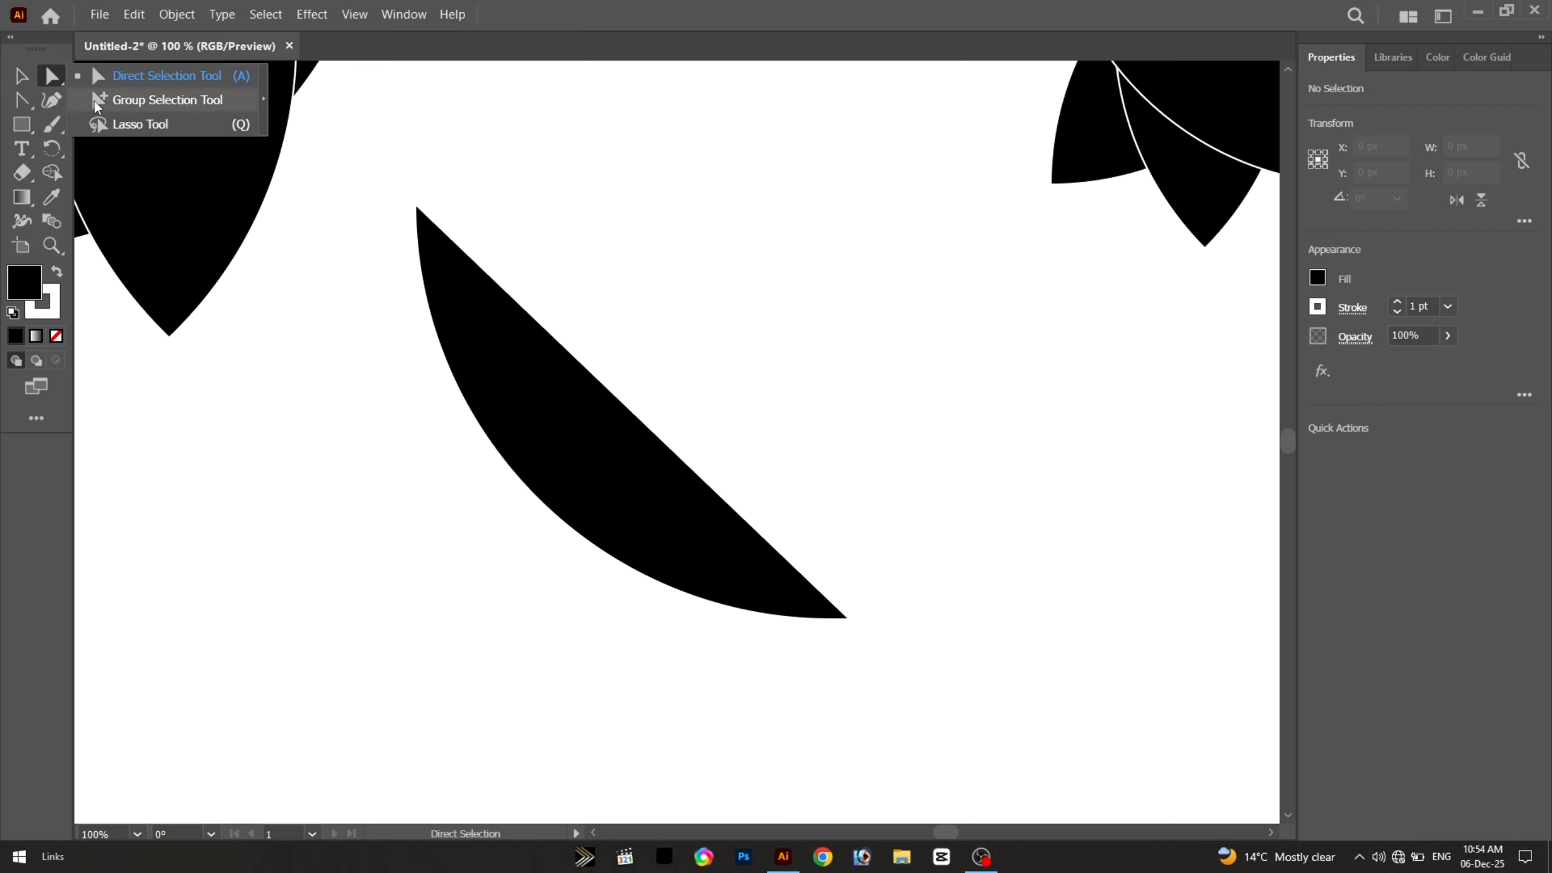
left_click(96, 101)
left_click(547, 405)
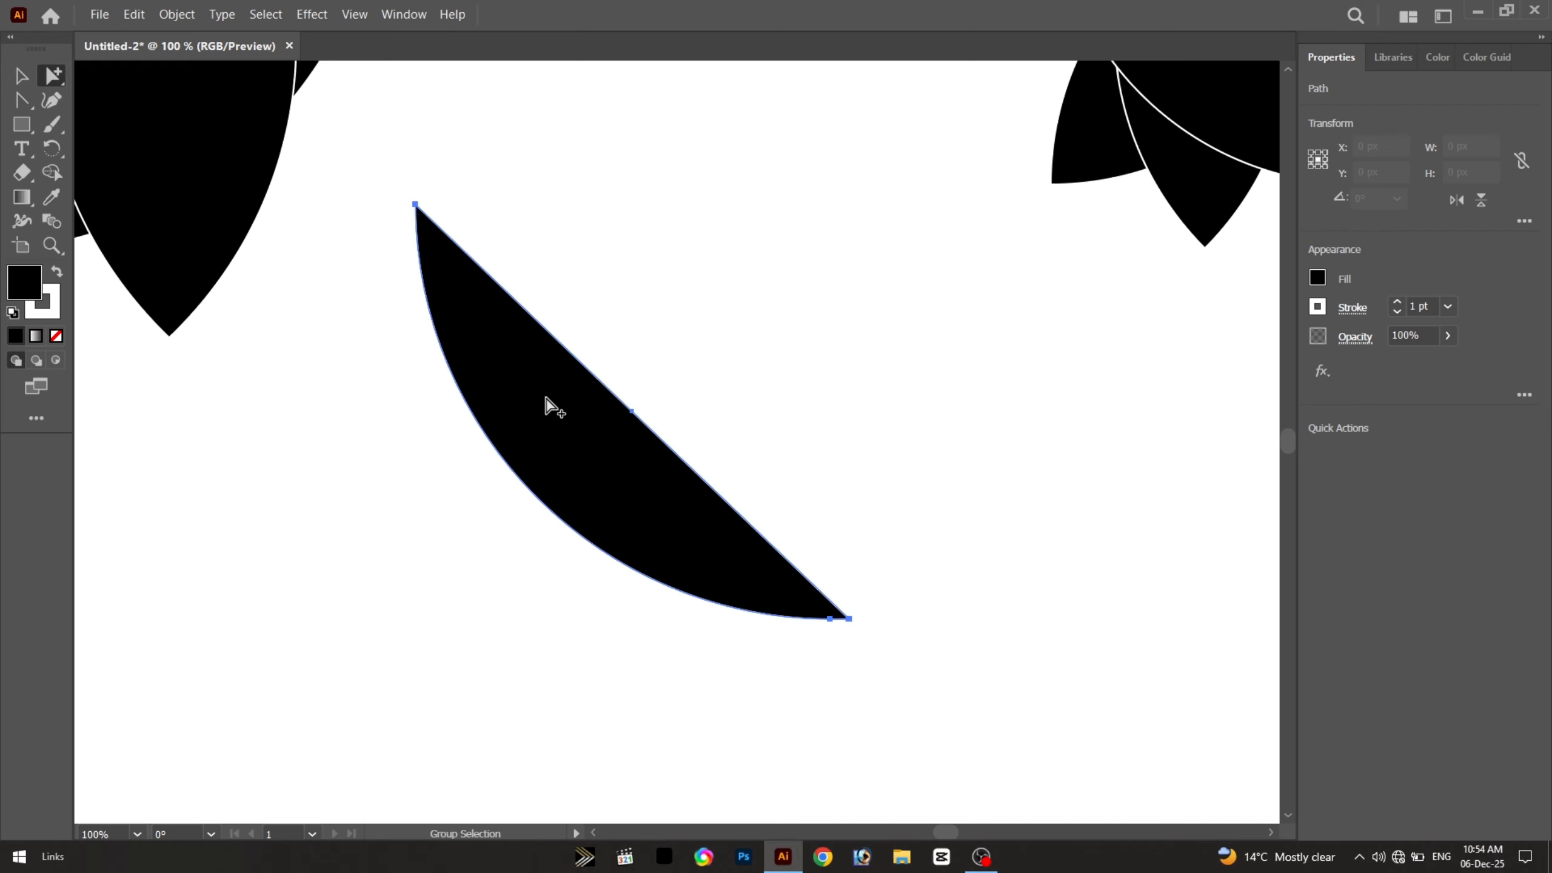
left_click(633, 420)
left_click_drag(633, 421, 638, 403)
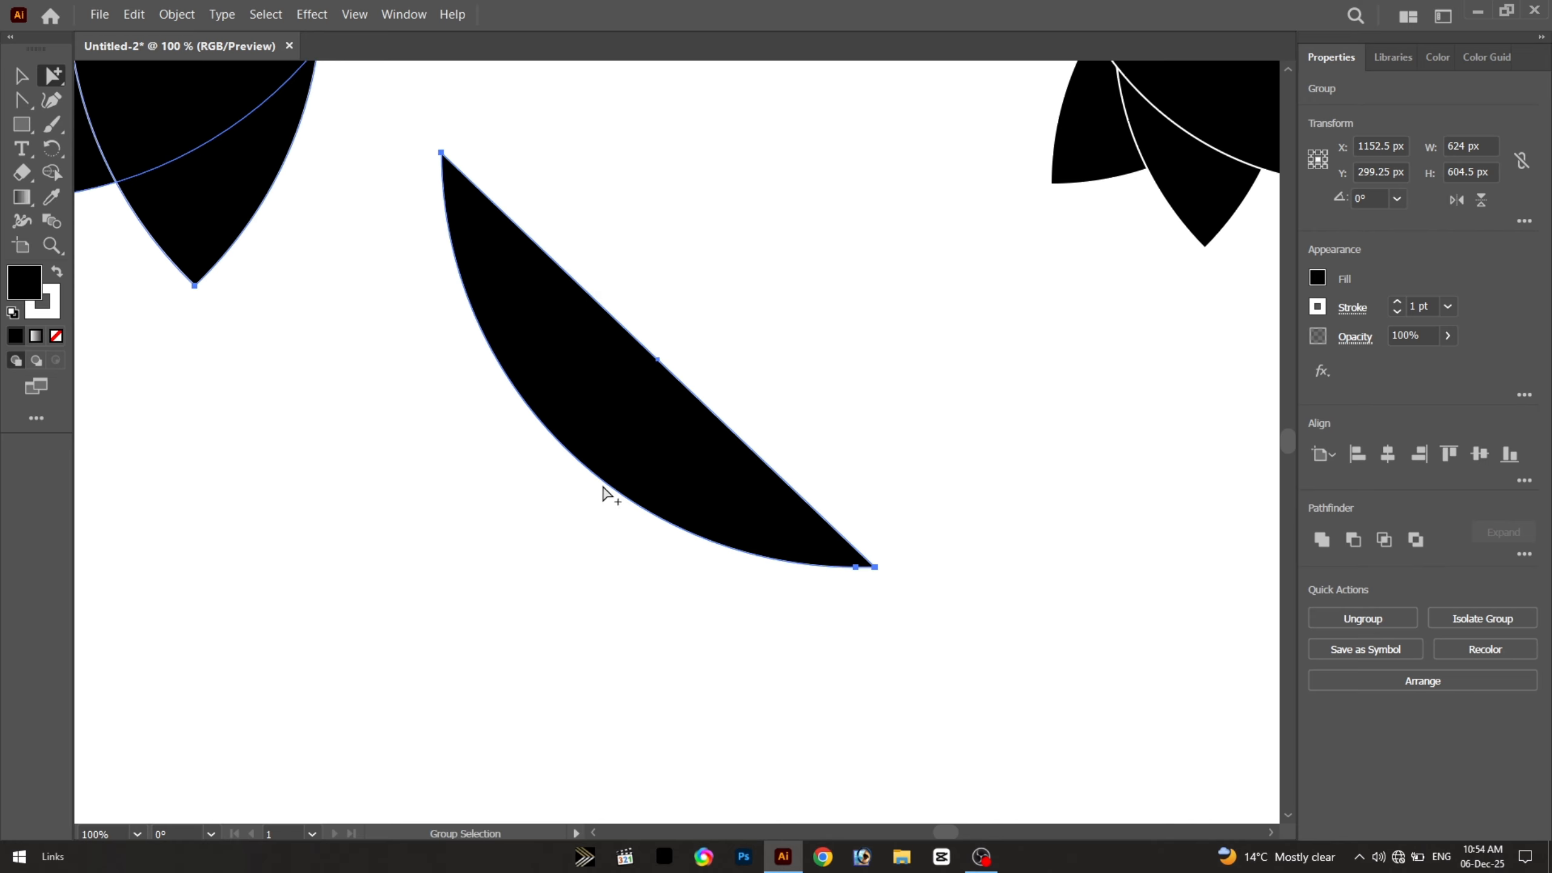
left_click_drag(608, 487, 563, 506)
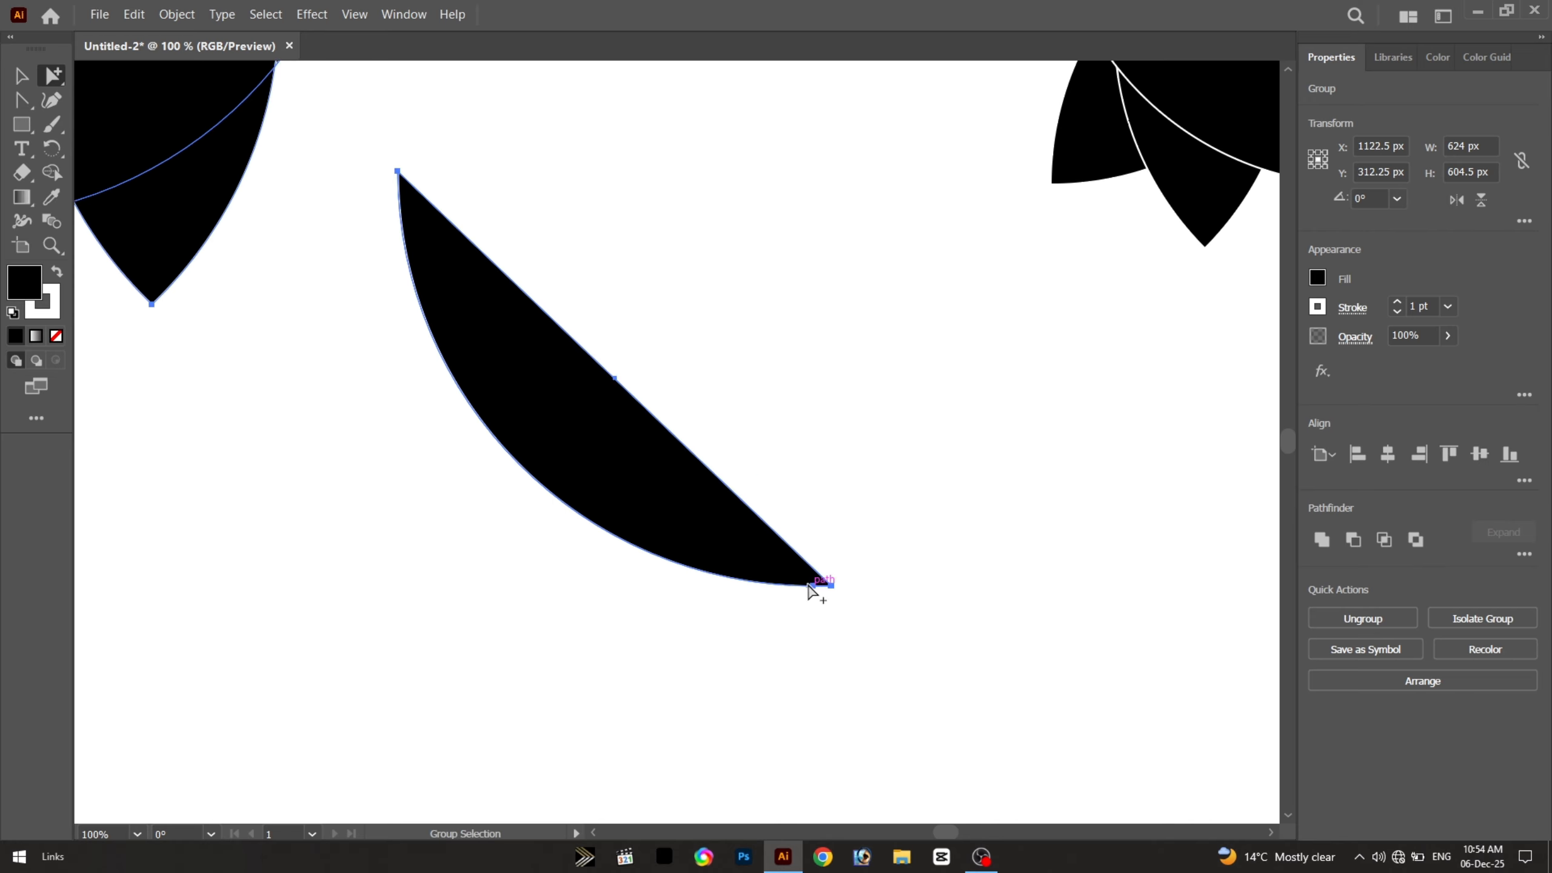
left_click_drag(812, 586, 772, 579)
Select individual petals in the right and left flowers with the Group Selection tool, extending the left selection to its parent group
scroll(470, 280, "down", 2)
left_click_drag(471, 281, 591, 374)
left_click(487, 479)
mouse_move(817, 311)
left_mouse_down()
mouse_move(745, 340)
mouse_move(816, 310)
left_mouse_up()
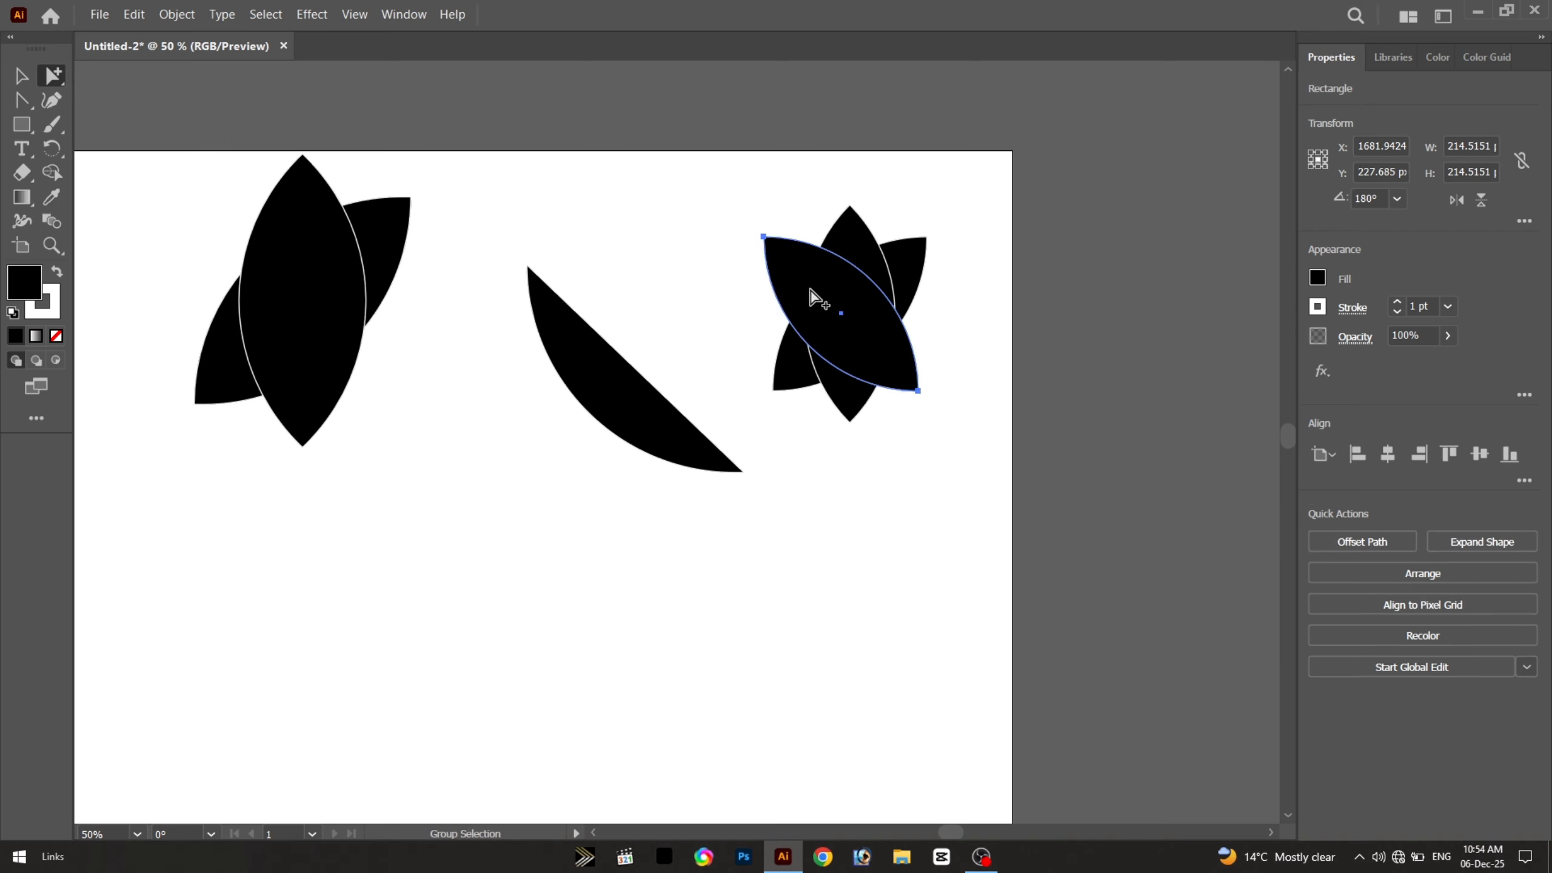
left_click(353, 229)
mouse_move(317, 266)
left_mouse_down()
mouse_move(311, 332)
mouse_move(305, 287)
mouse_move(322, 277)
left_mouse_up()
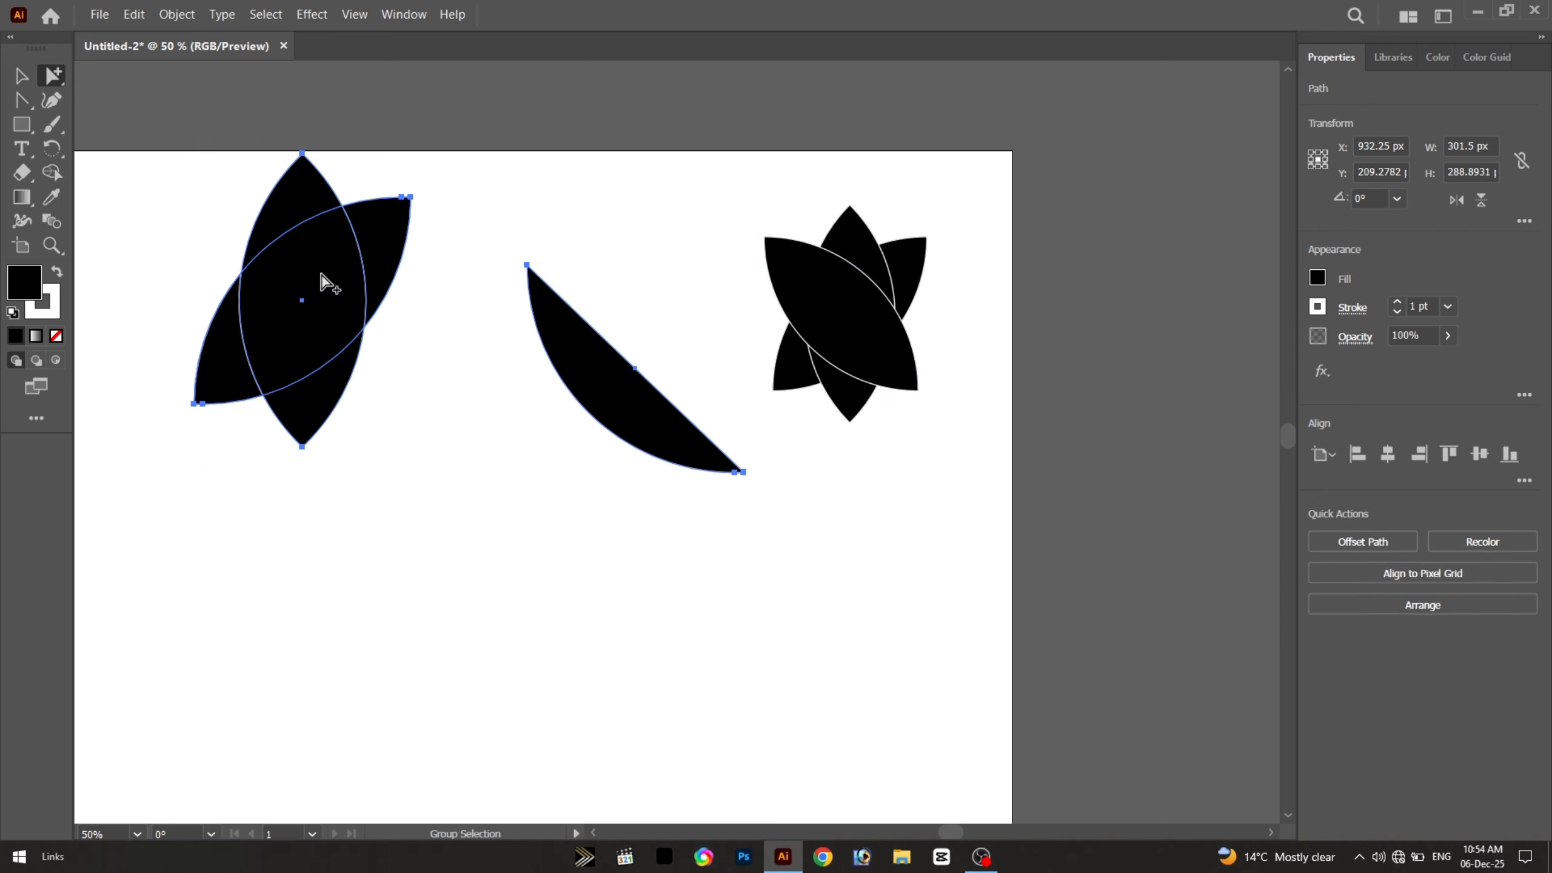
Move the group of the left flower and half-leaf slightly downward on the artboard and deselect it
left_click_drag(584, 297, 440, 448)
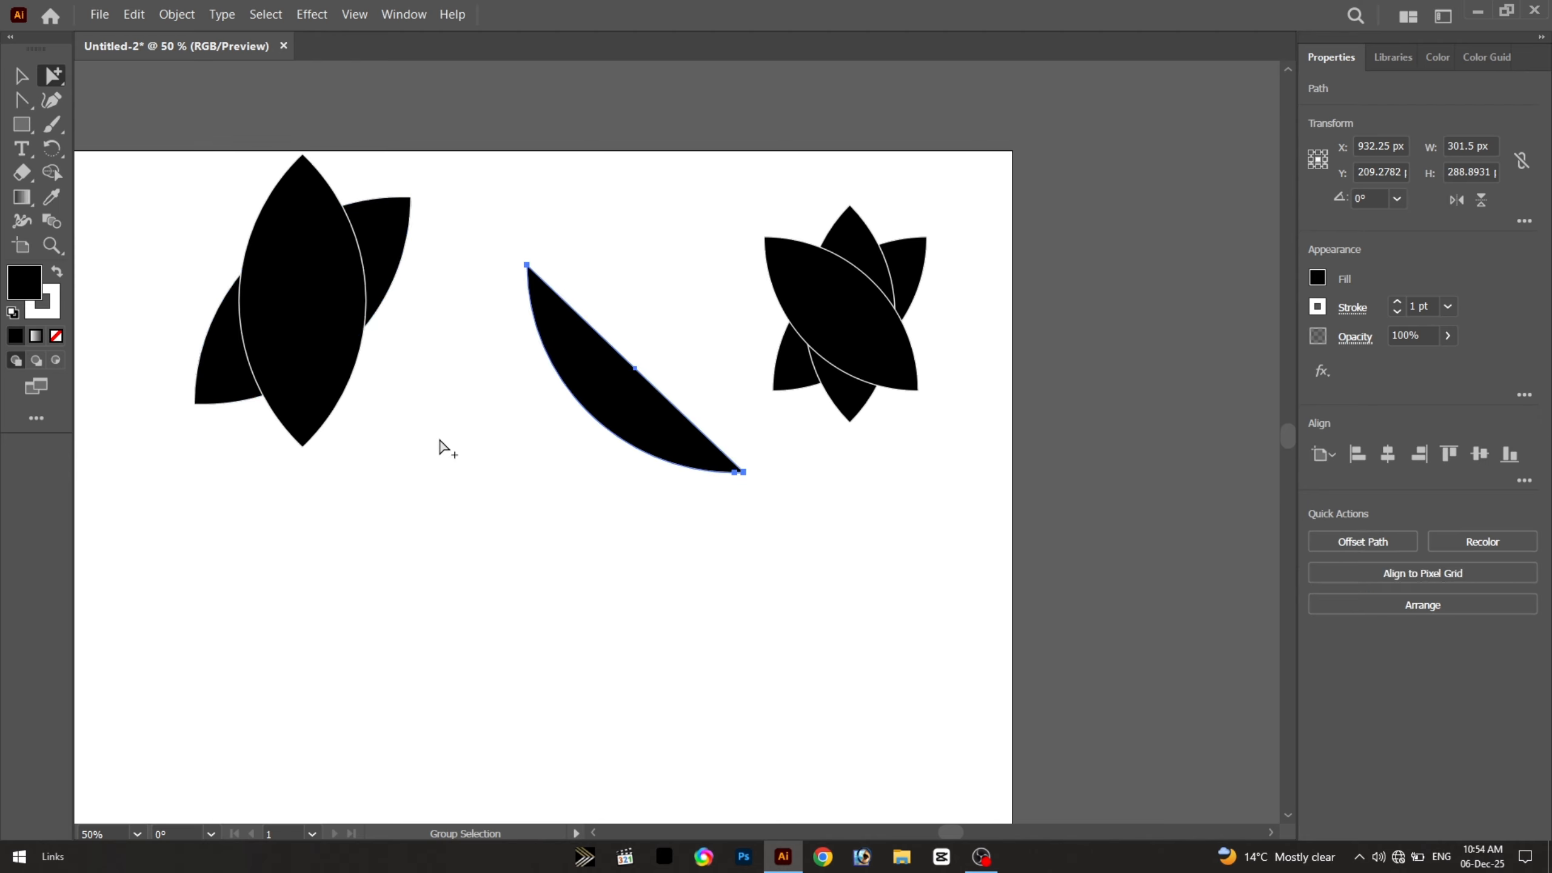
left_click(543, 283)
left_click_drag(542, 282, 531, 366)
left_click(651, 249)
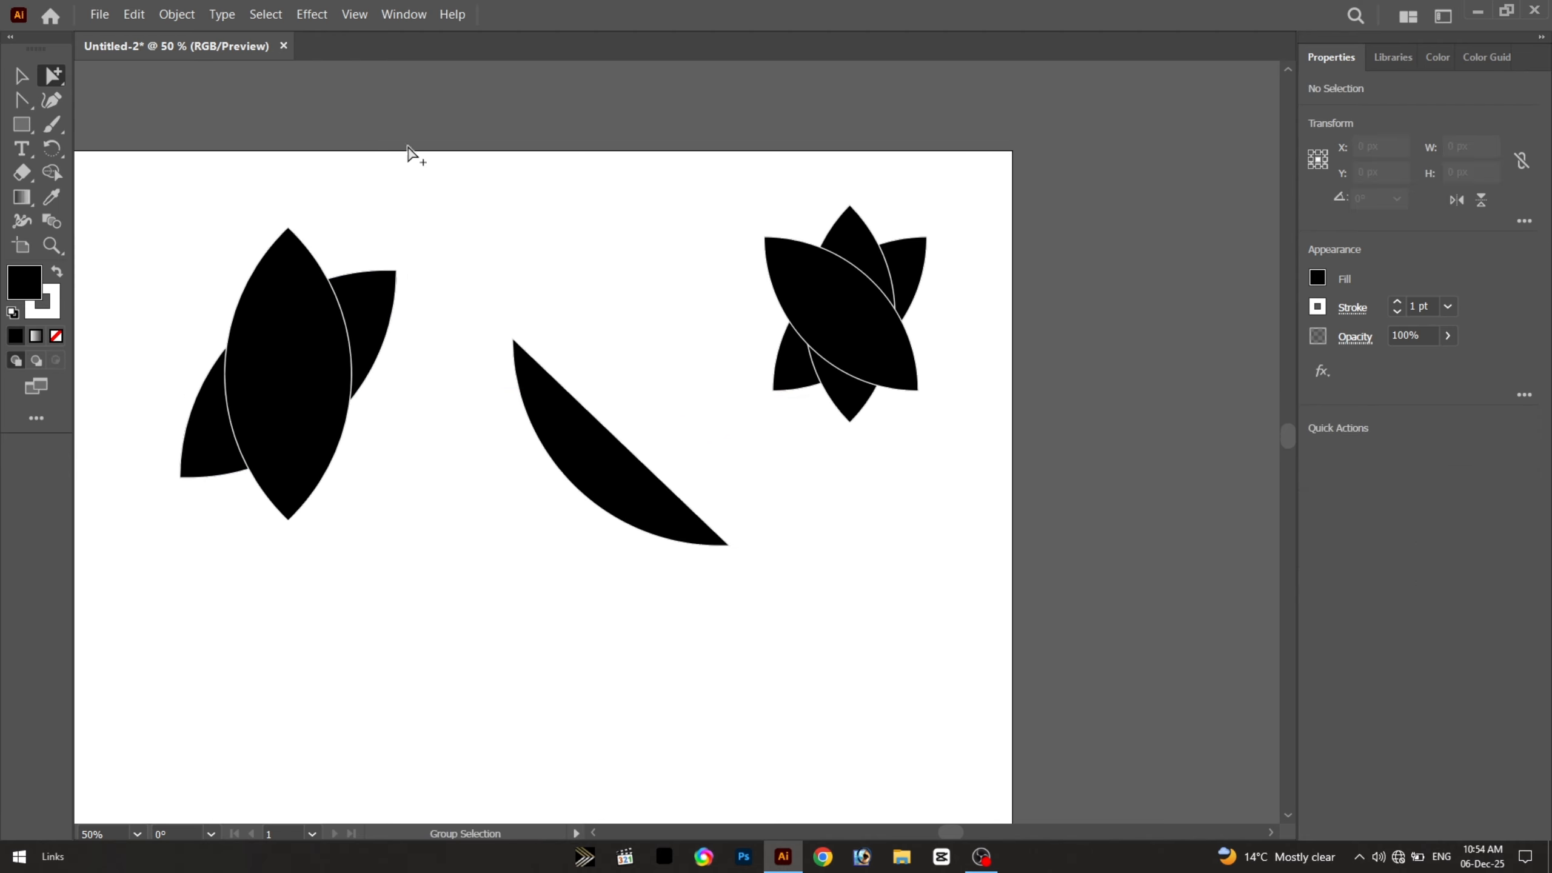
Lasso around the left flower's petals, and lasso the half-leaf's upper tip anchor with the Lasso tool
left_click_drag(64, 89, 105, 126)
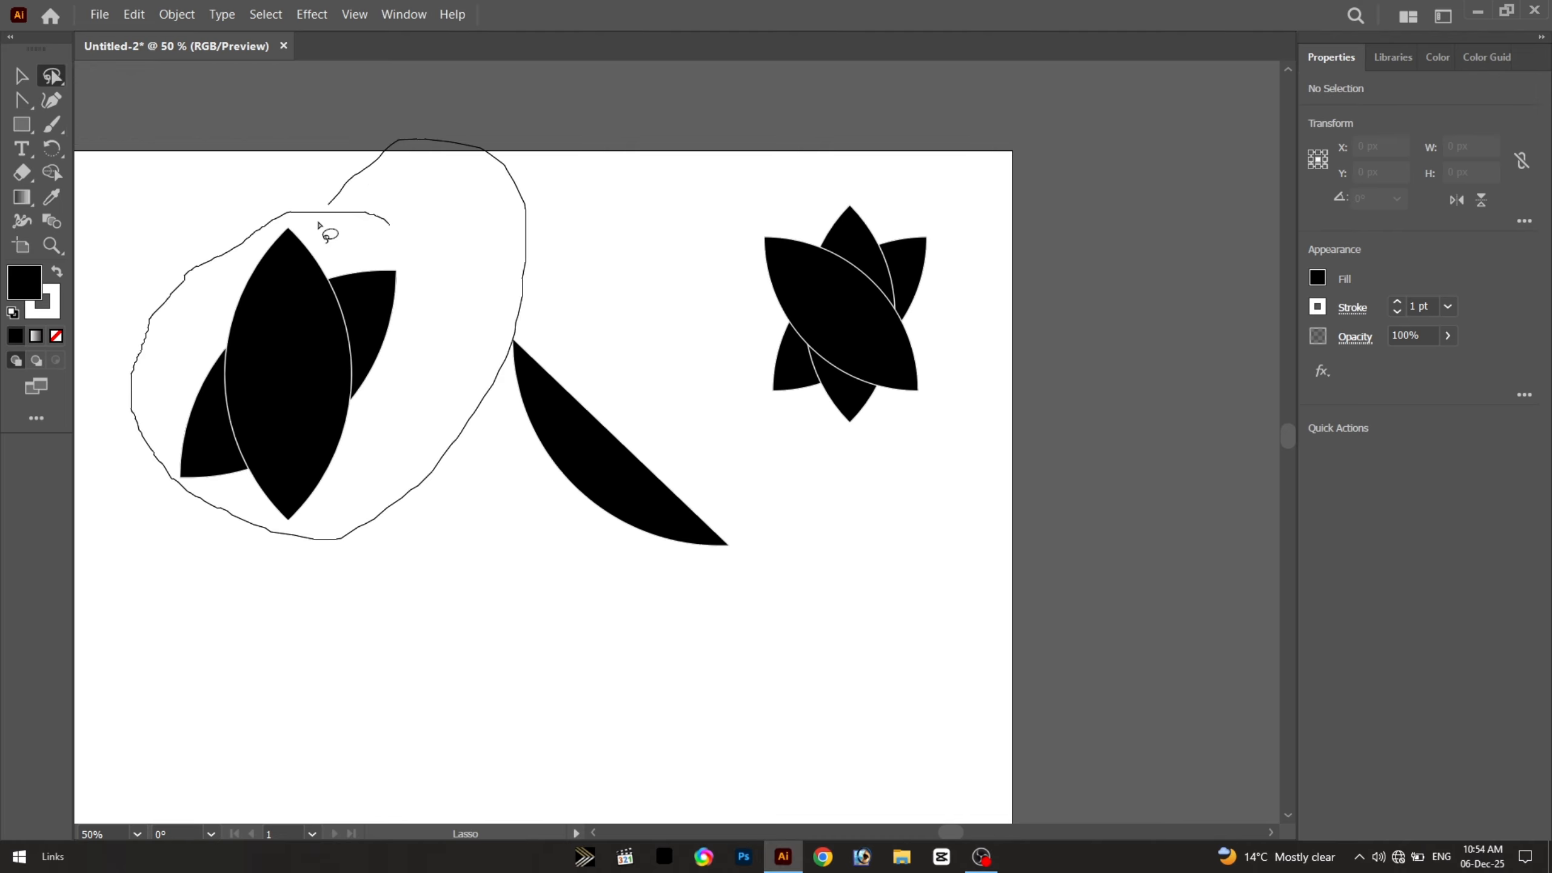
left_click_drag(318, 225, 330, 211)
left_click_drag(460, 167, 468, 380)
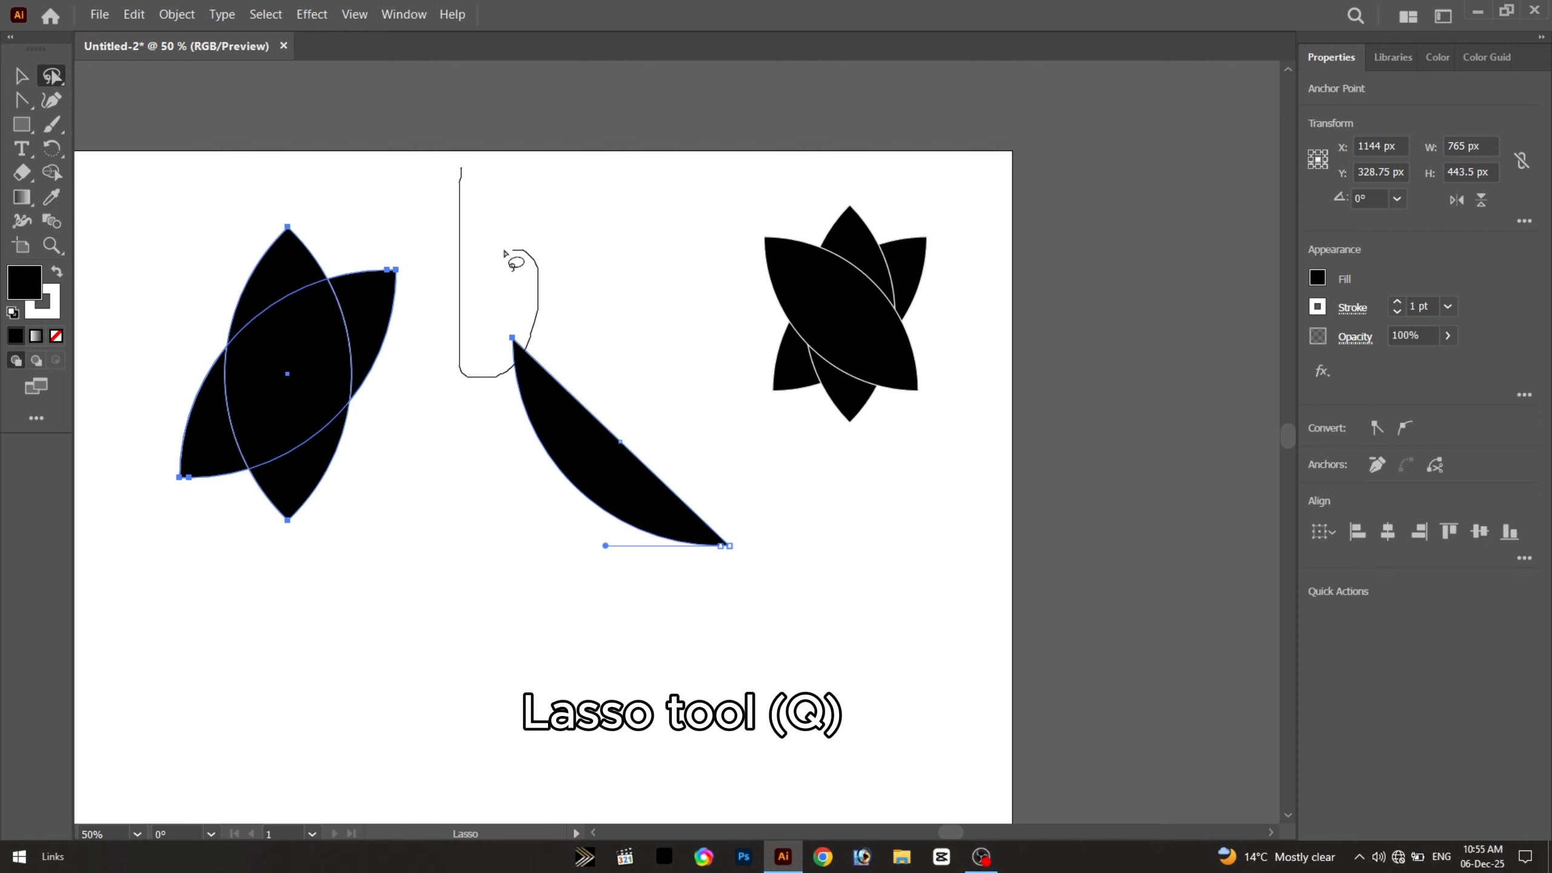
mouse_move(505, 252)
left_mouse_down()
mouse_move(462, 333)
mouse_move(500, 361)
left_mouse_up()
scroll(513, 322, "up", 3)
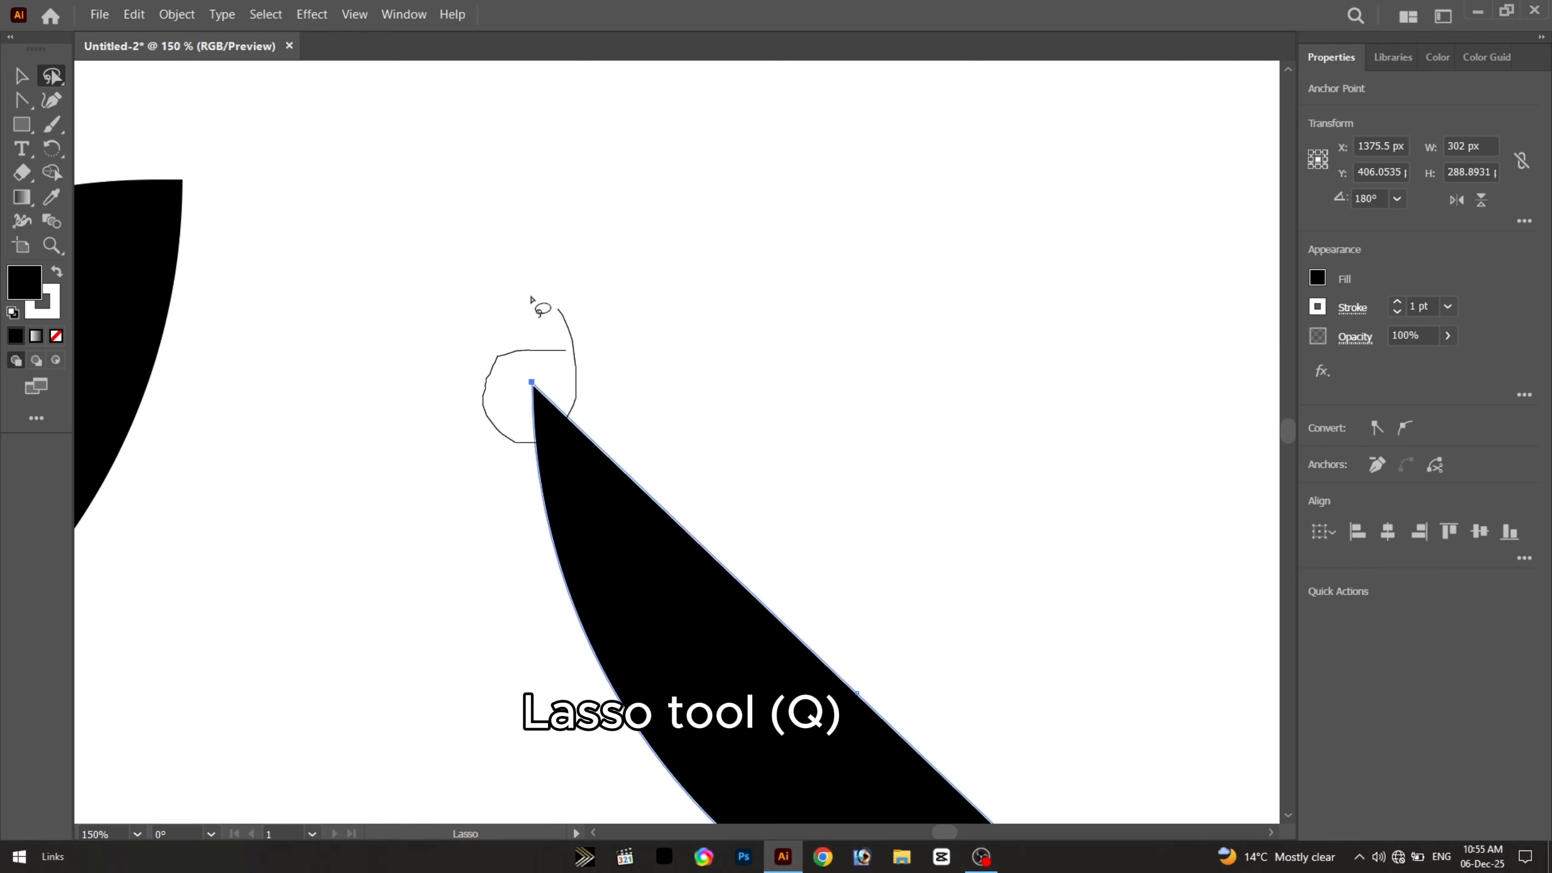
left_click_drag(530, 298, 499, 319)
mouse_move(467, 561)
left_mouse_down()
mouse_move(640, 330)
mouse_move(534, 381)
mouse_move(560, 463)
mouse_move(605, 494)
mouse_move(630, 295)
left_mouse_up()
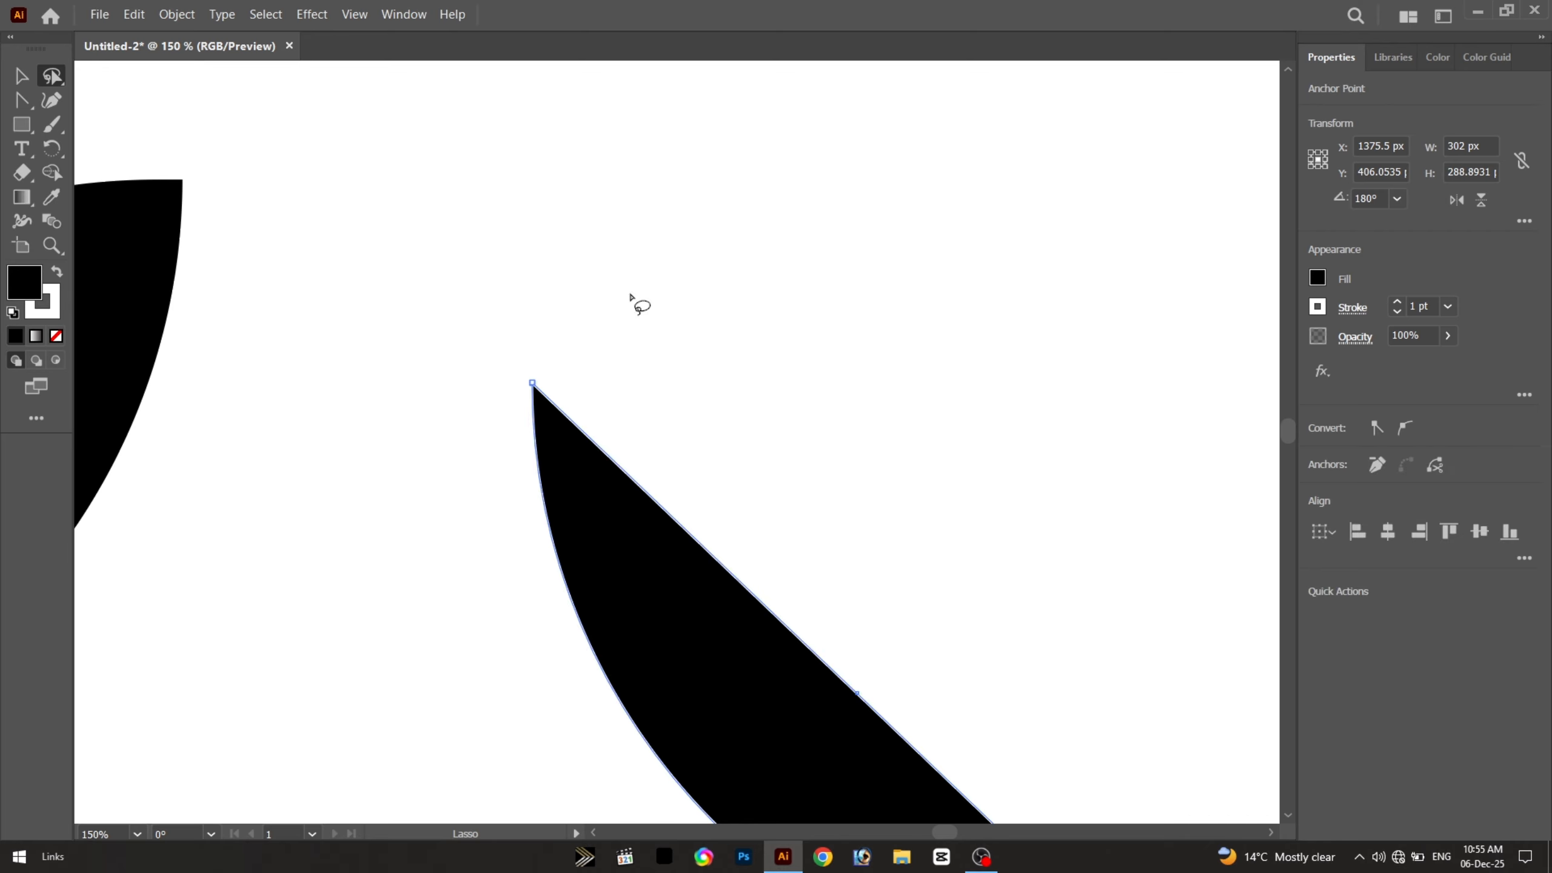
left_click_drag(696, 475, 490, 344)
Select the half-leaf path with the Direct Selection tool
mouse_move(52, 75)
left_mouse_down()
mouse_move(76, 92)
mouse_move(115, 75)
left_mouse_up()
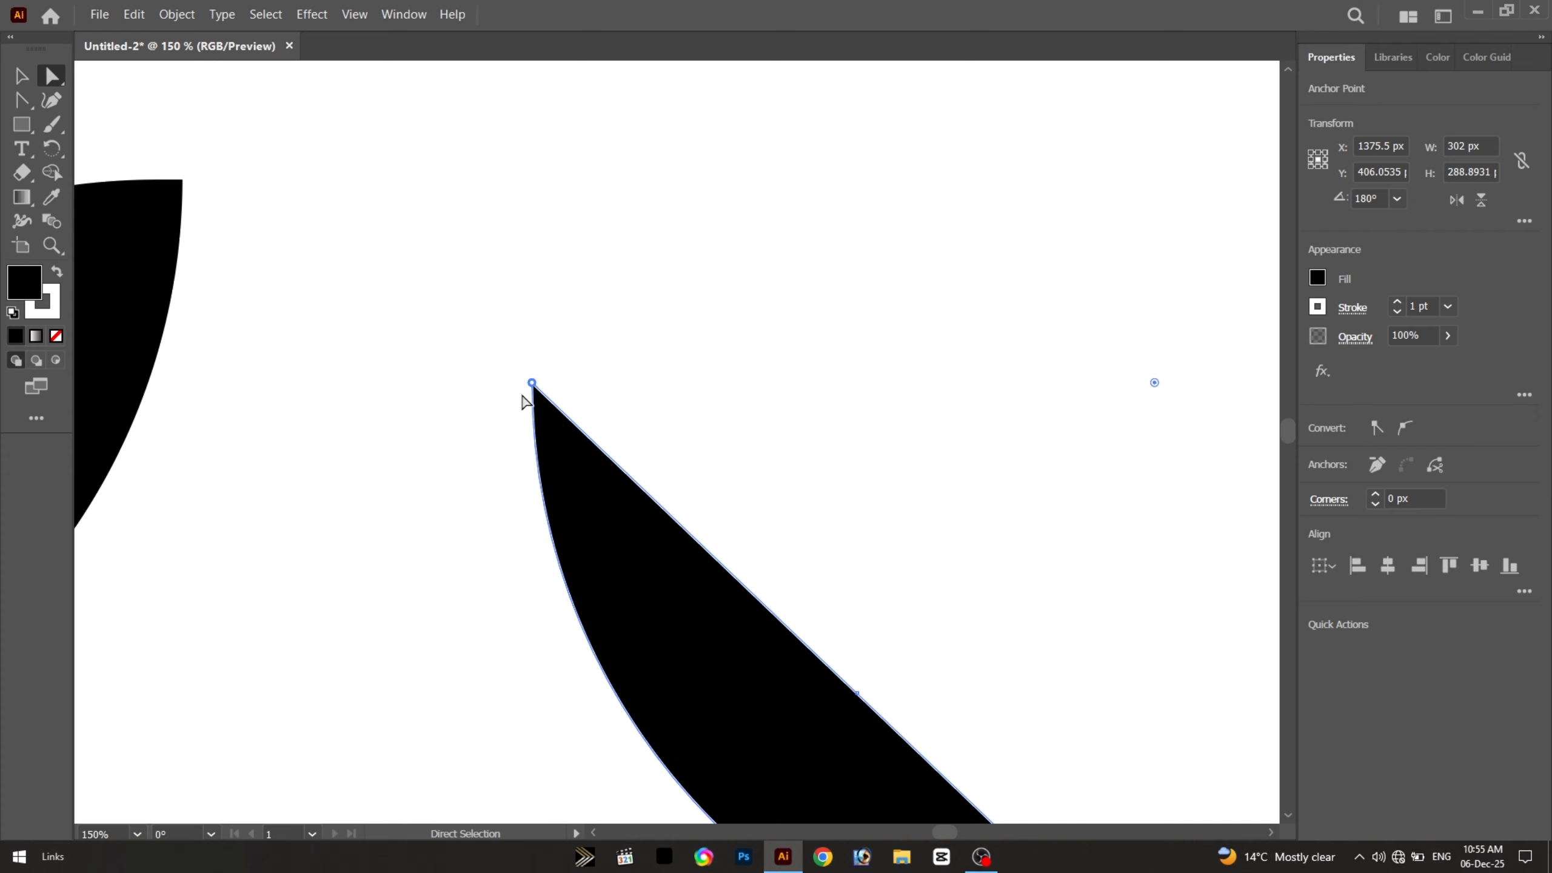
left_click(550, 418)
scroll(553, 420, "down", 6)
scroll(709, 417, "up", 4)
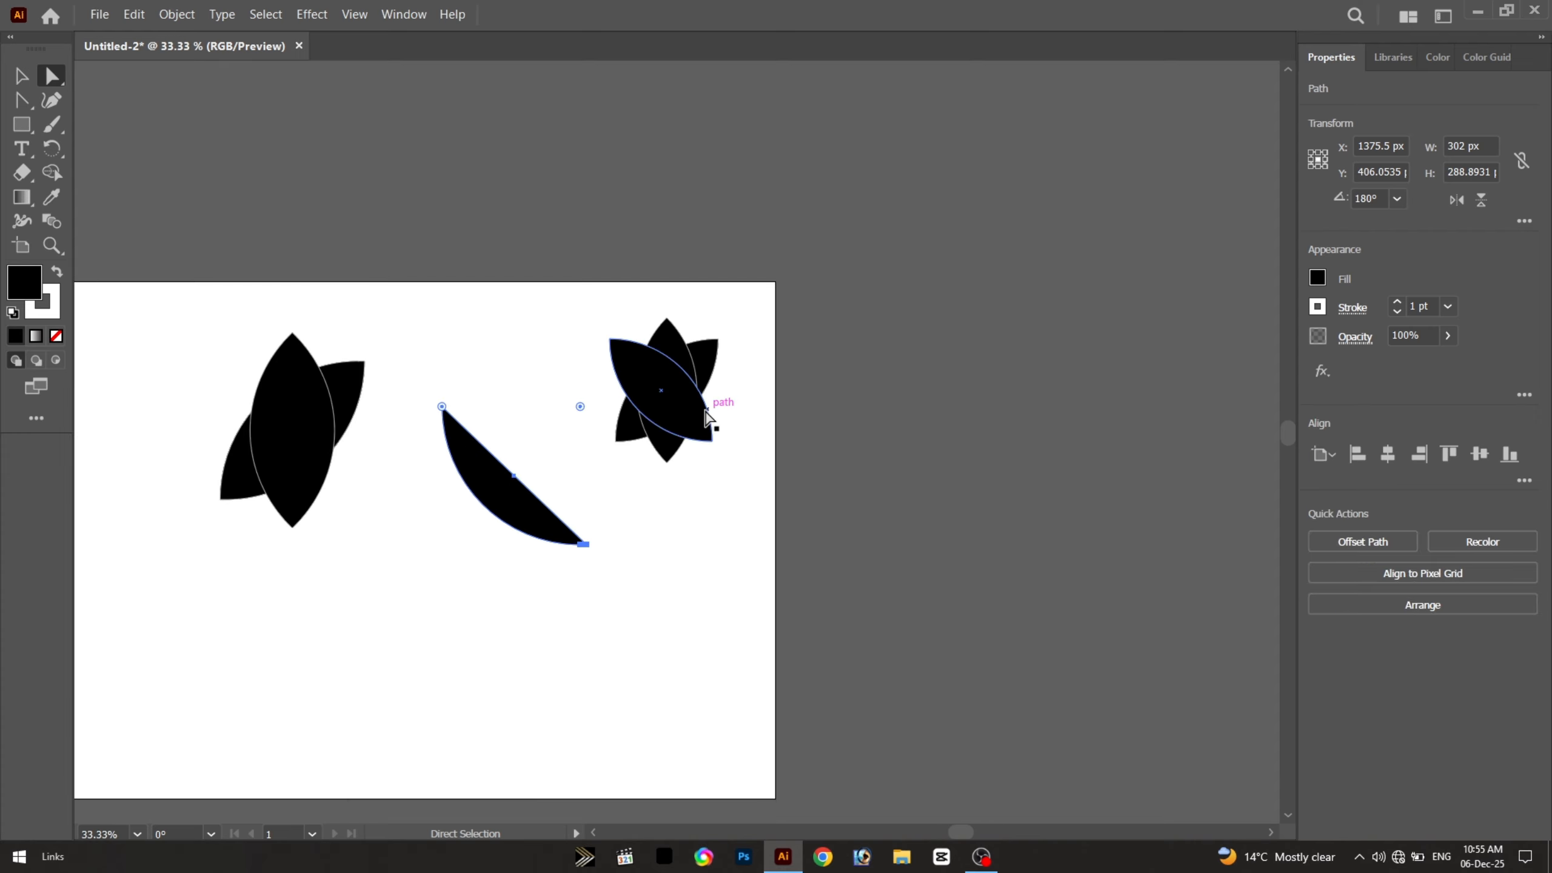
Select all petals of the right flower as a group with the Group Selection tool
left_click_drag(69, 79, 171, 94)
left_click(401, 415)
left_click_drag(567, 487, 609, 510)
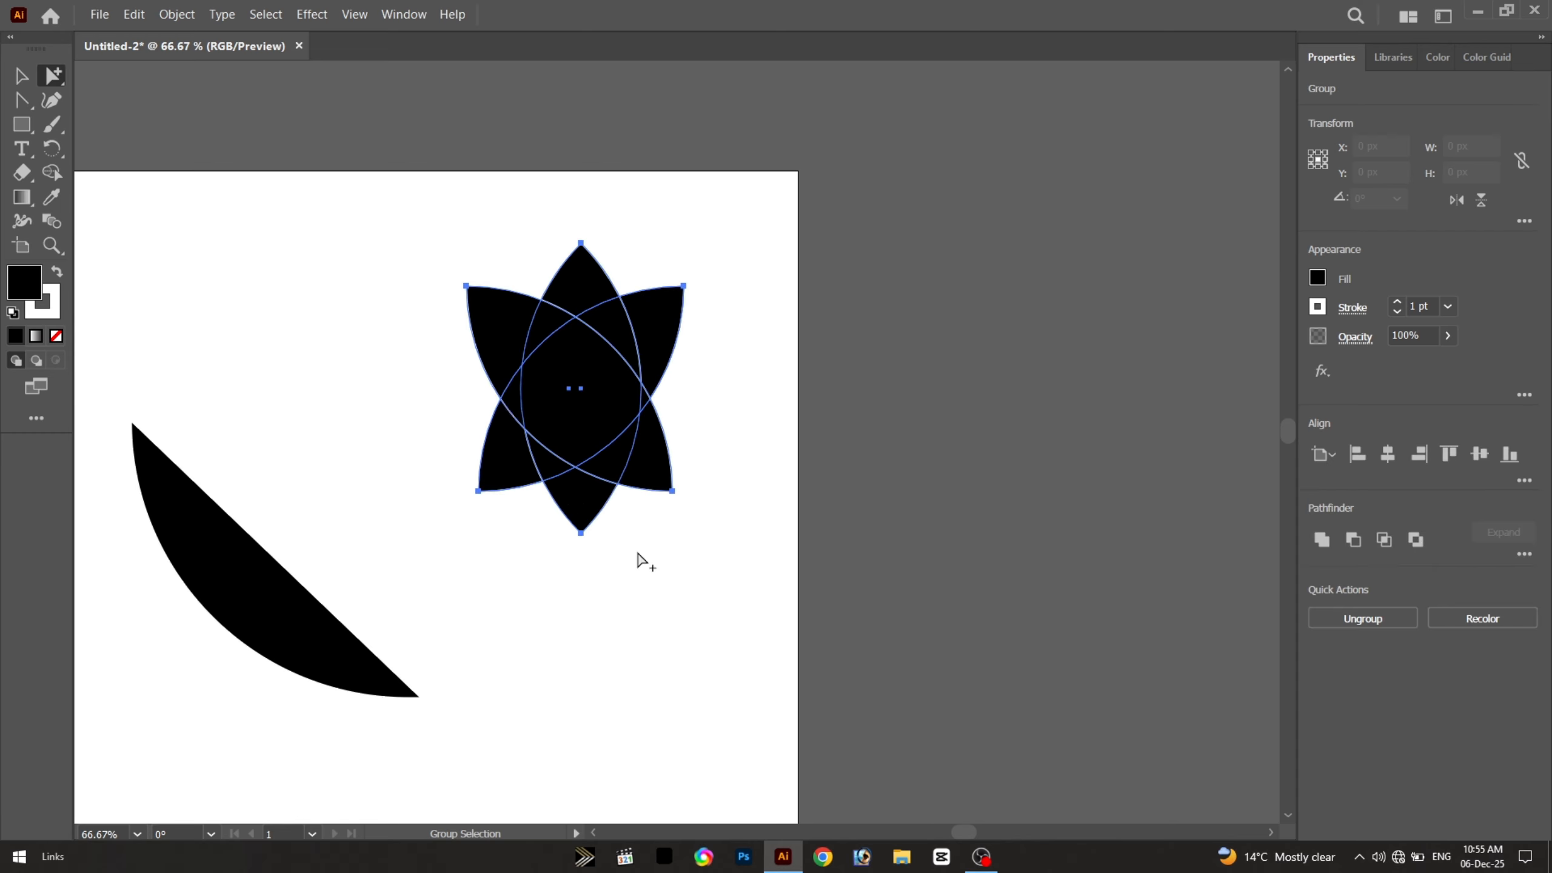
Lasso different sets of anchor points around the right flower's petals with the Lasso tool
left_click_drag(63, 79, 147, 121)
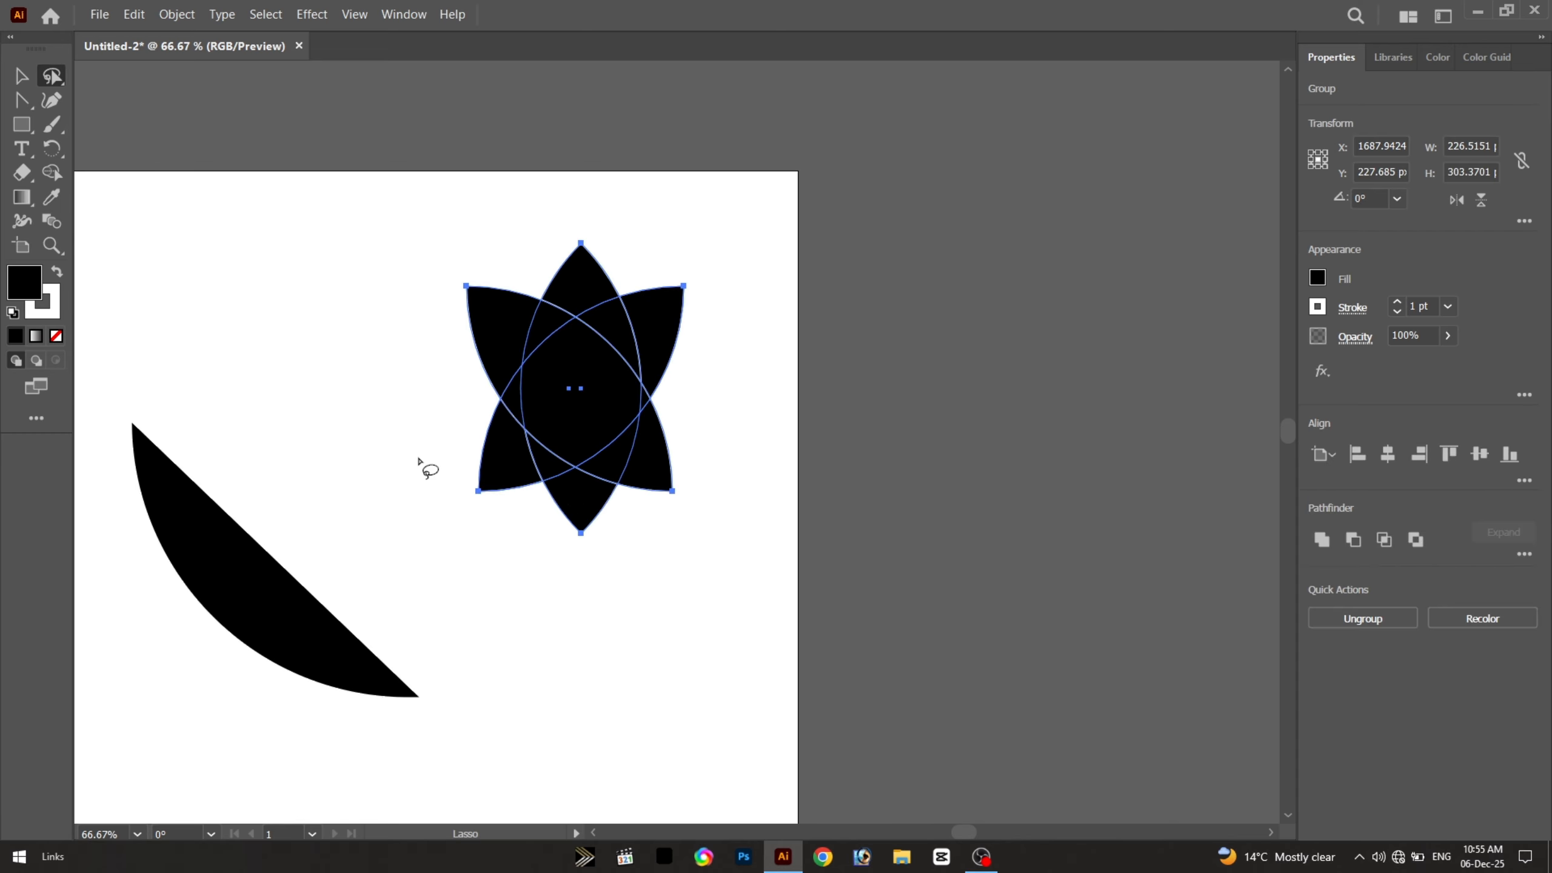
left_click_drag(520, 614, 398, 350)
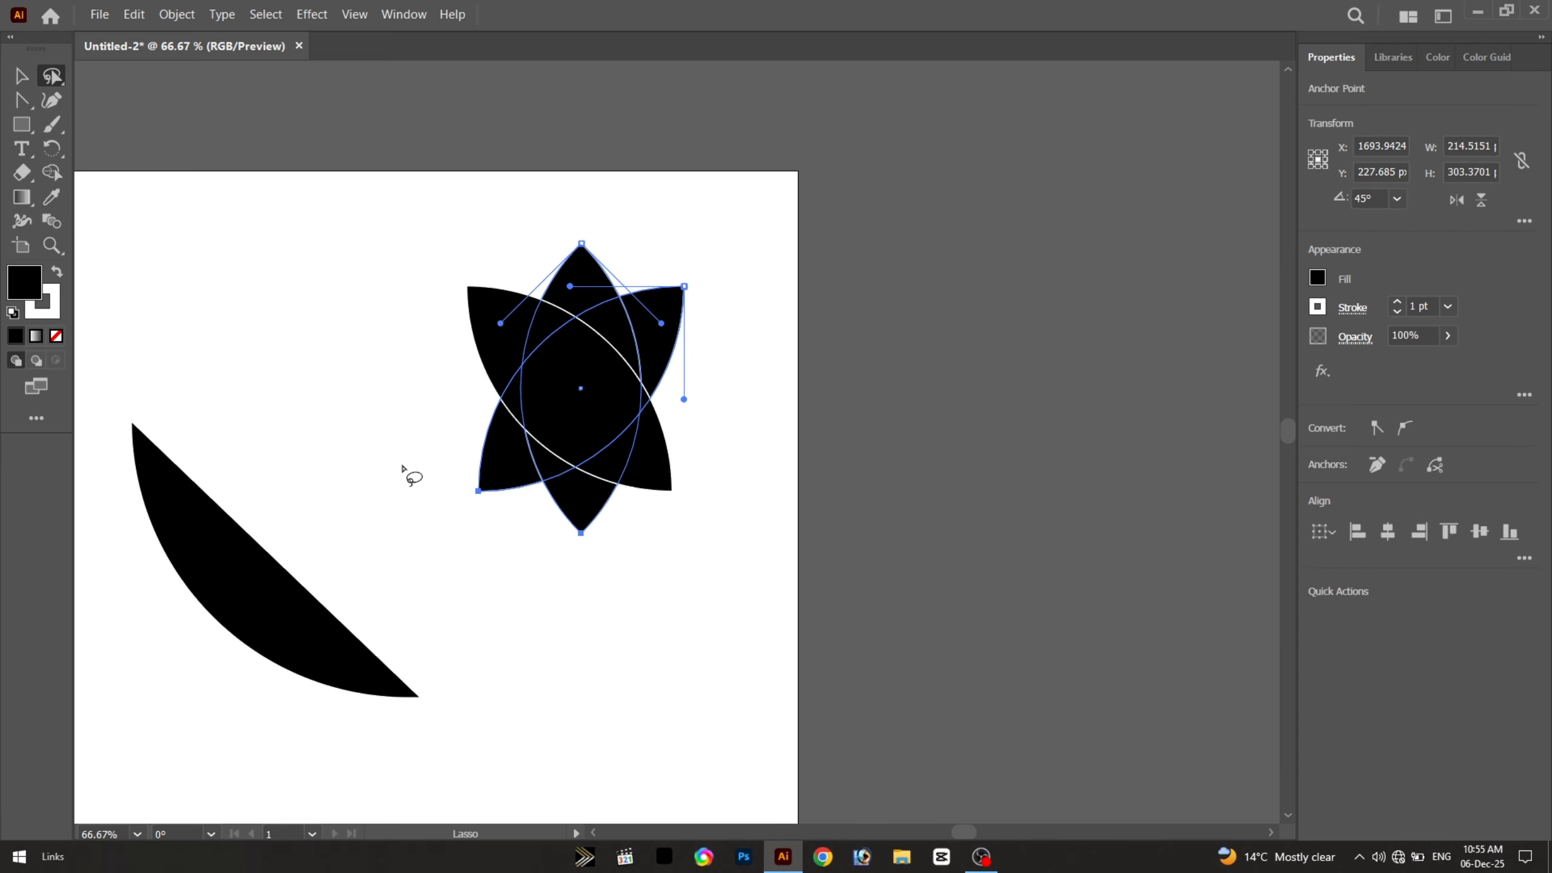
mouse_move(348, 466)
left_mouse_down()
mouse_move(834, 330)
mouse_move(469, 151)
left_mouse_up()
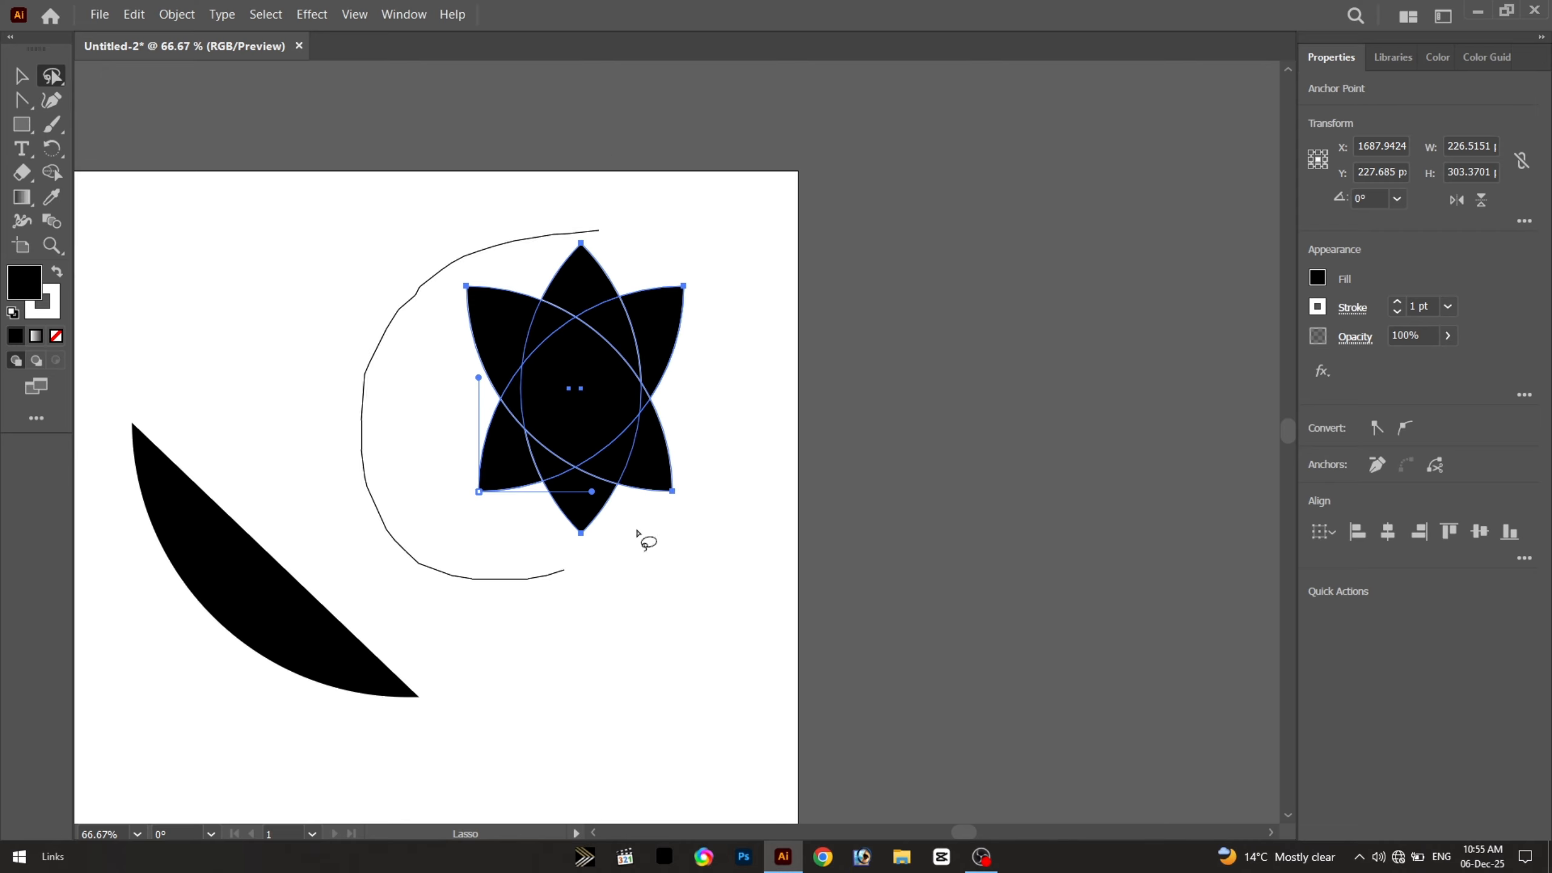
mouse_move(636, 531)
left_mouse_down()
mouse_move(497, 530)
mouse_move(452, 510)
left_mouse_up()
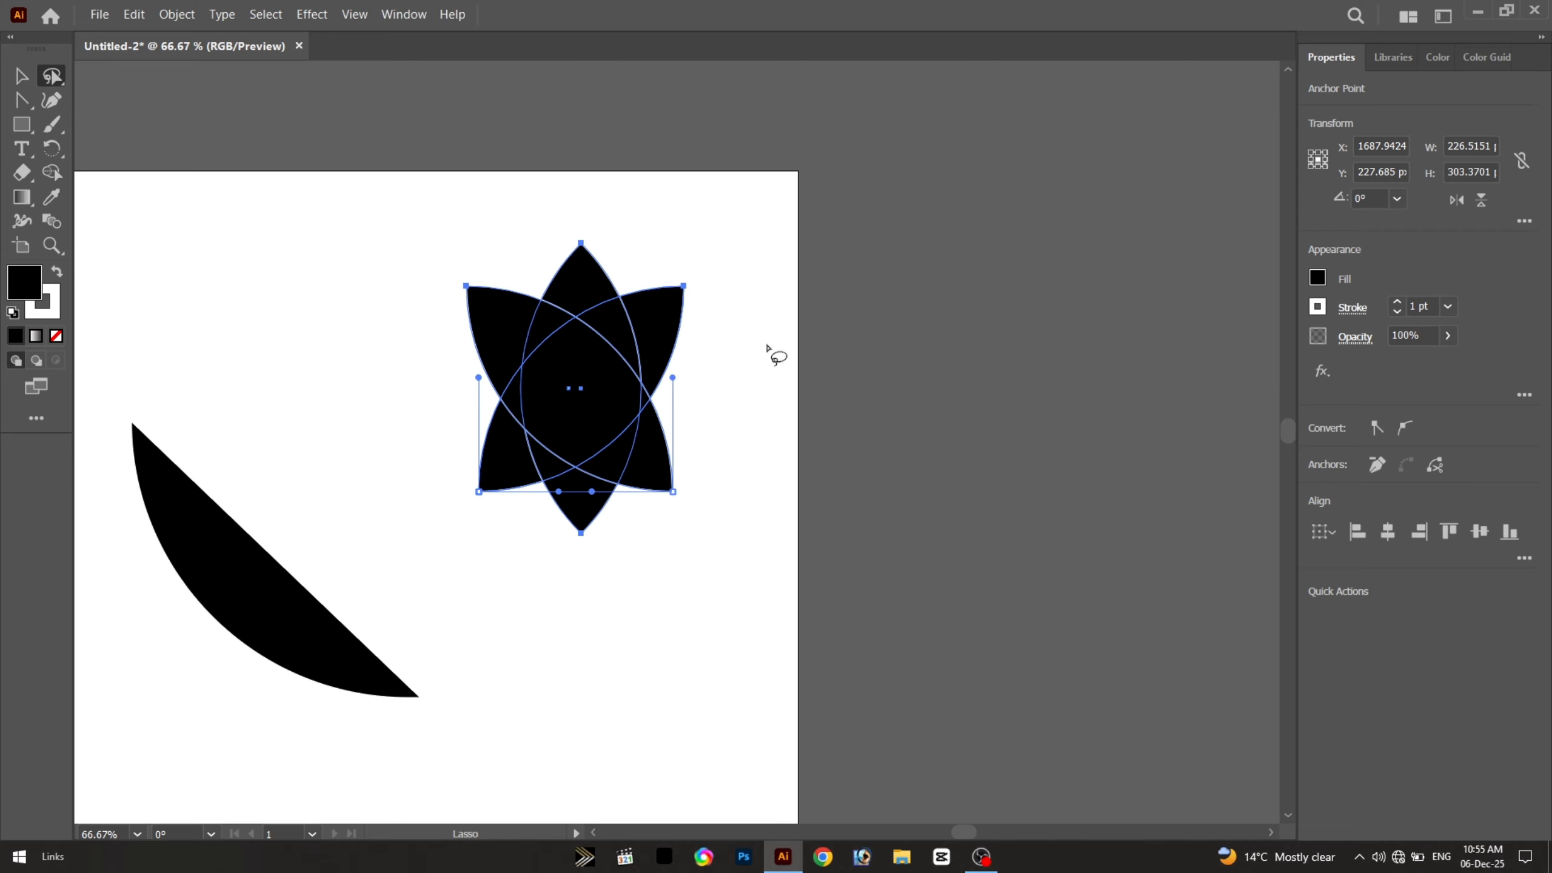
left_click_drag(752, 425, 493, 465)
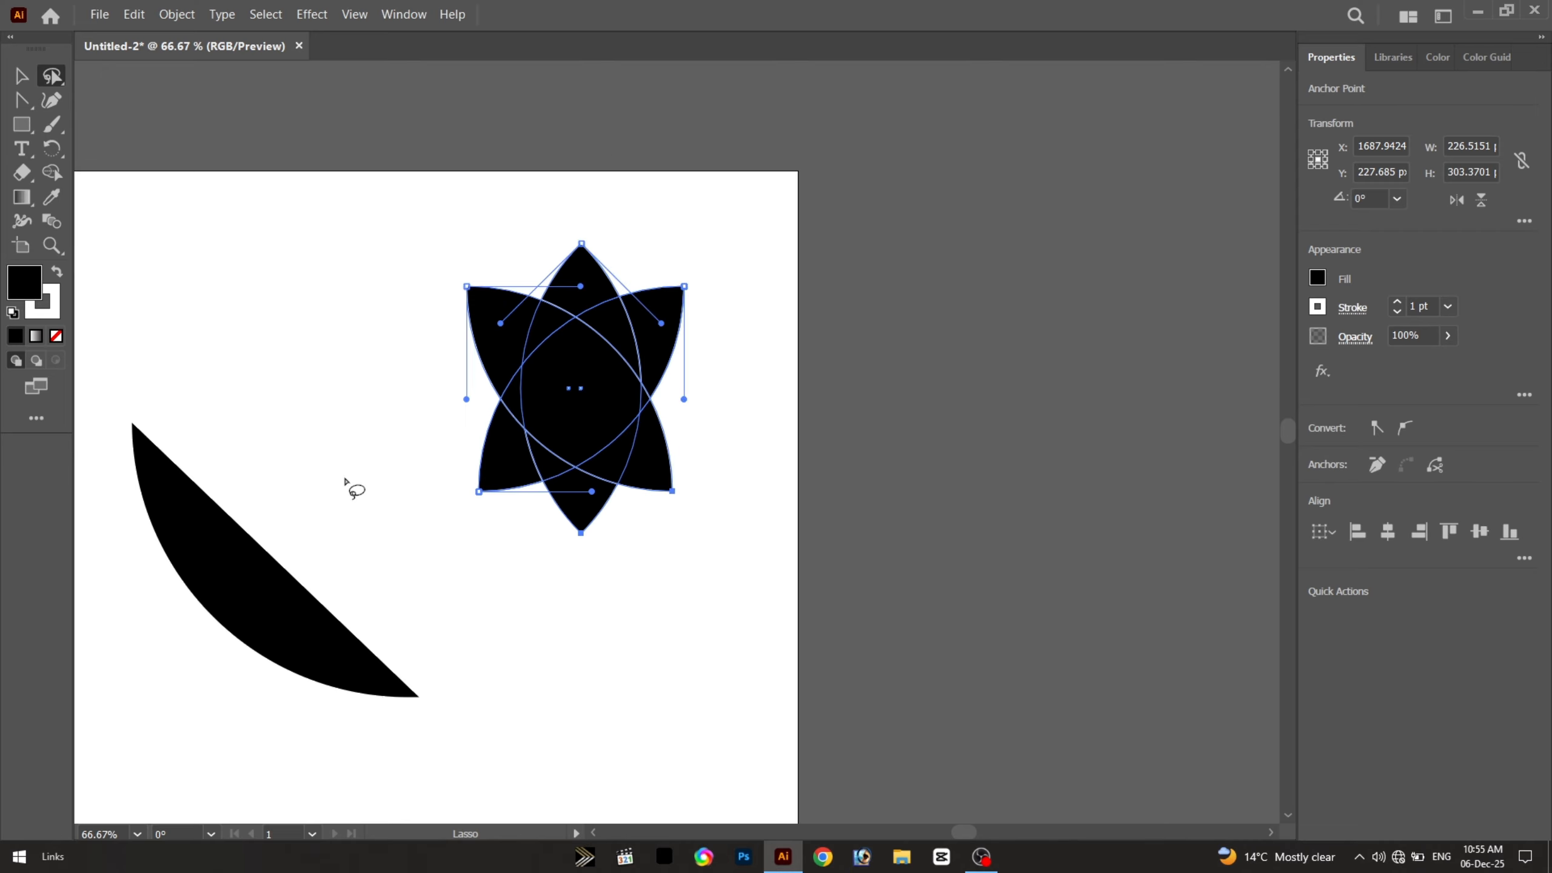
left_click_drag(398, 455, 391, 458)
Clear the selection and lasso the lower anchor points of the right flower
left_click(295, 451)
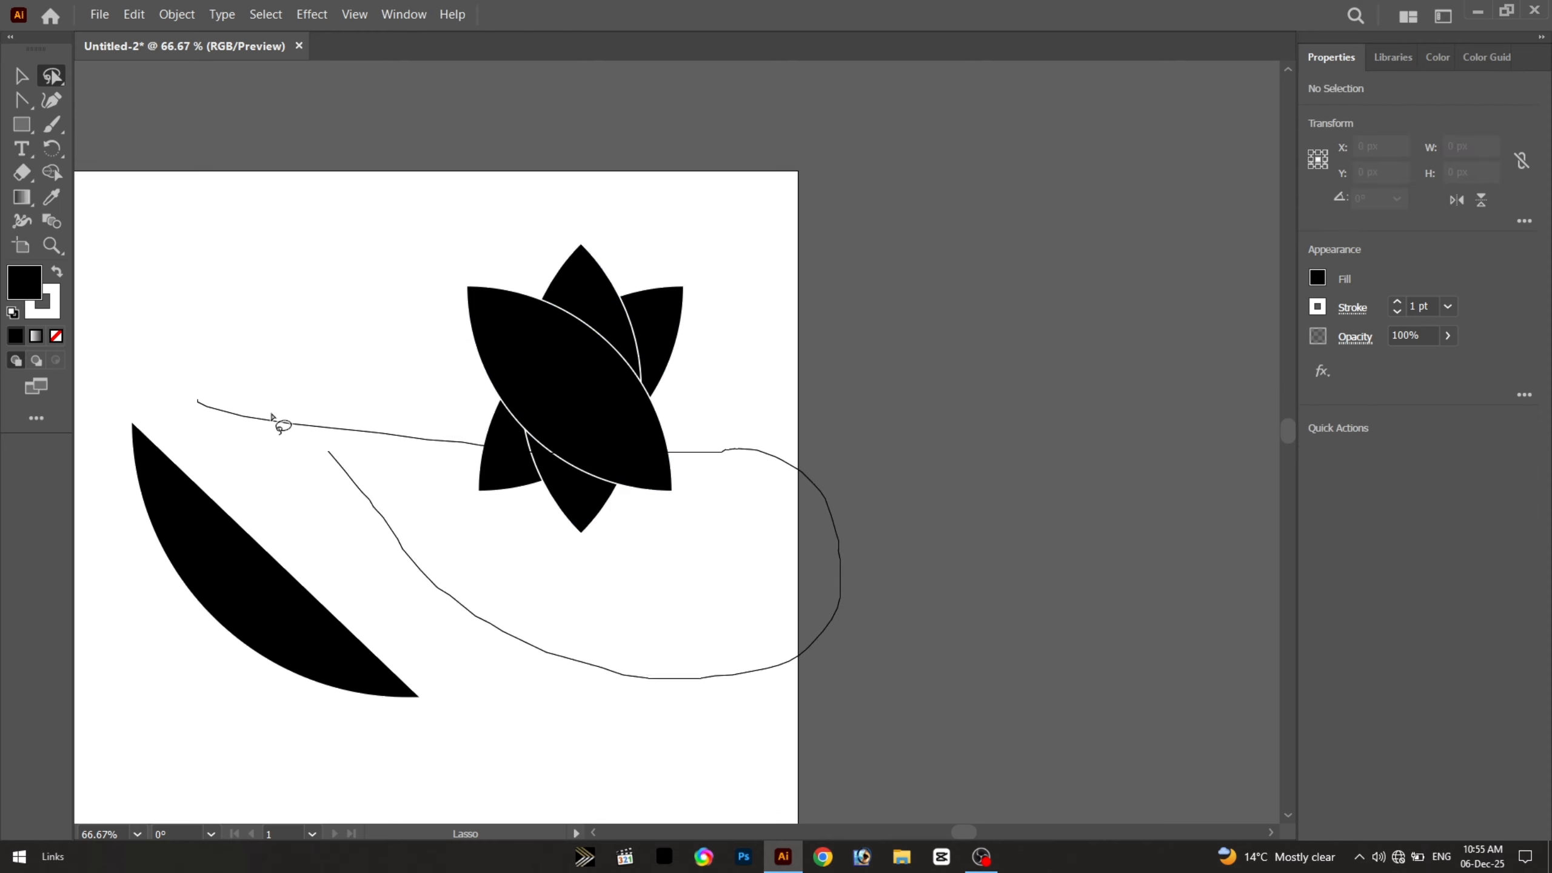
left_click_drag(273, 417, 158, 366)
left_click_drag(517, 418, 637, 367)
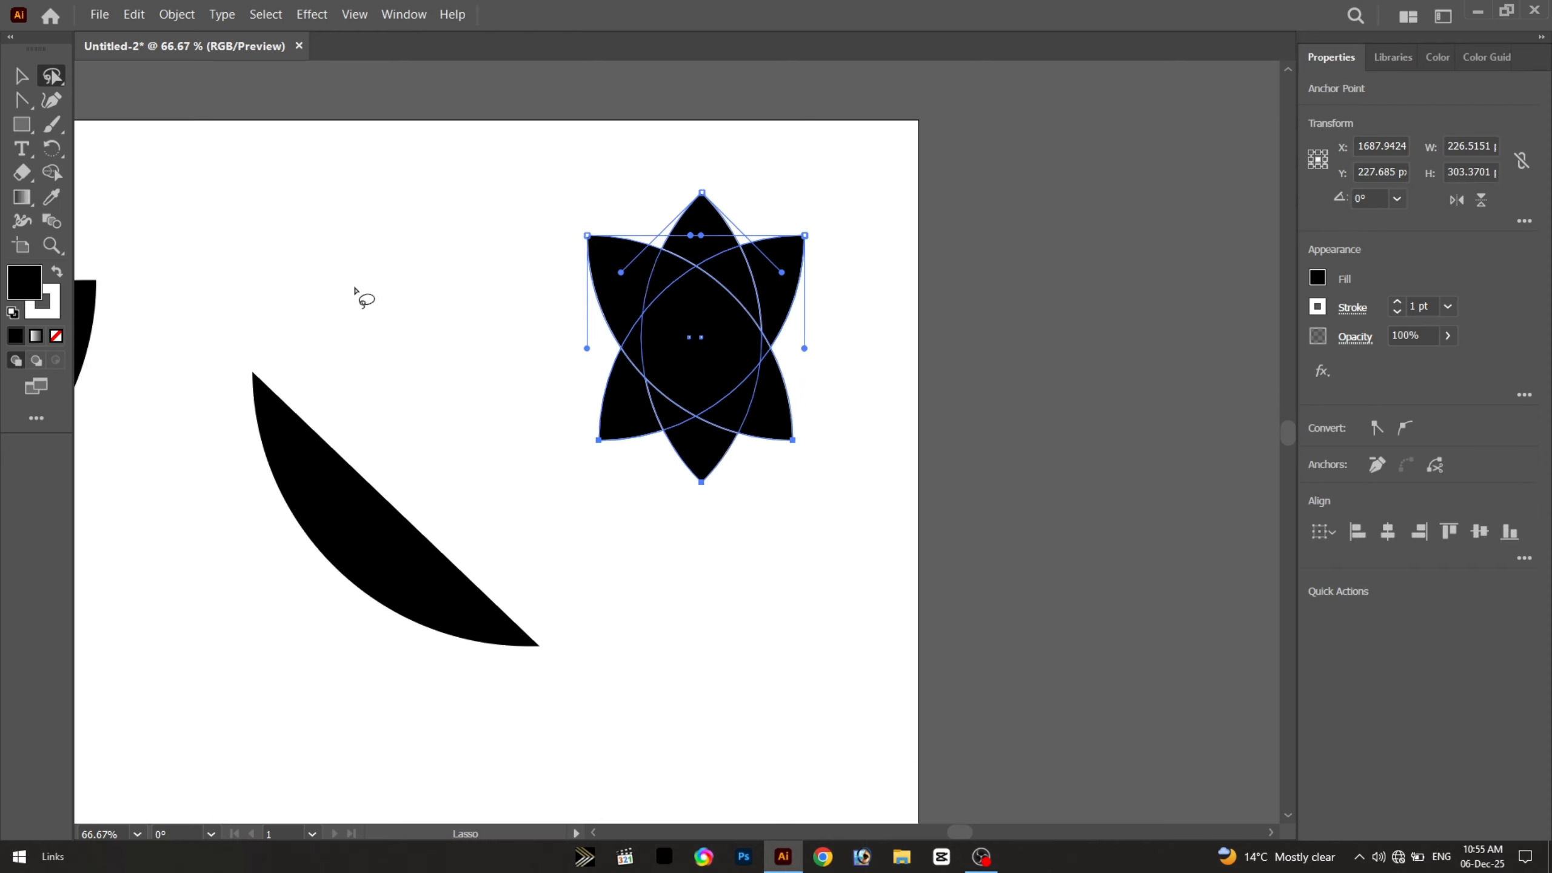
Lasso across the half-leaf's body to select part of its path
left_click_drag(270, 221, 275, 228)
left_click_drag(423, 679, 454, 489)
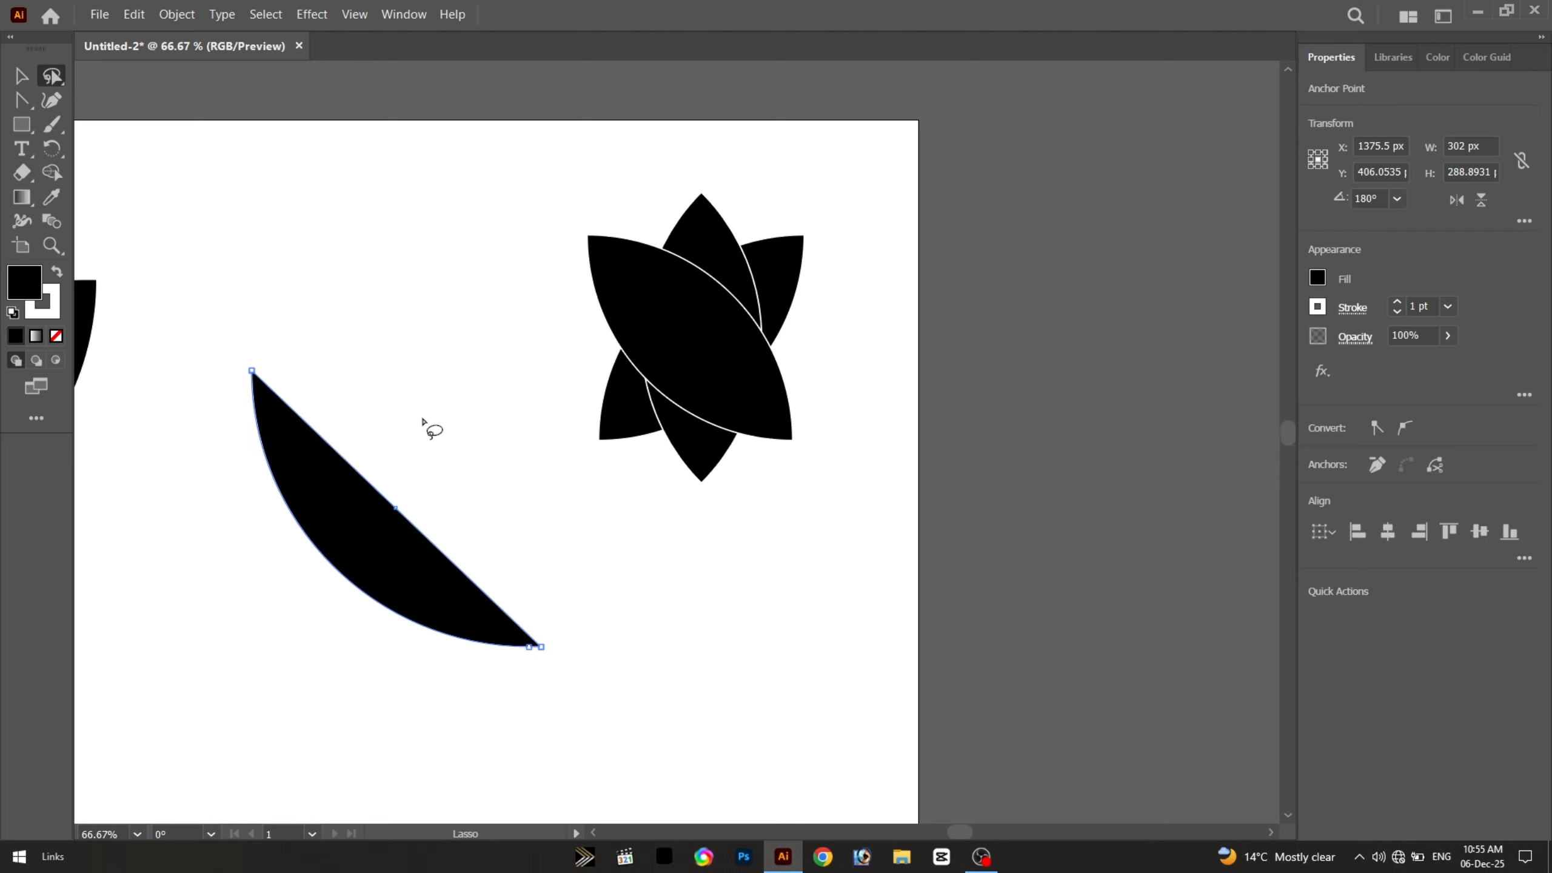
scroll(172, 374, "down", 2)
Lasso the left flower's petals, and narrow the selection to the top anchor of its front petal
left_click_drag(180, 391, 533, 468)
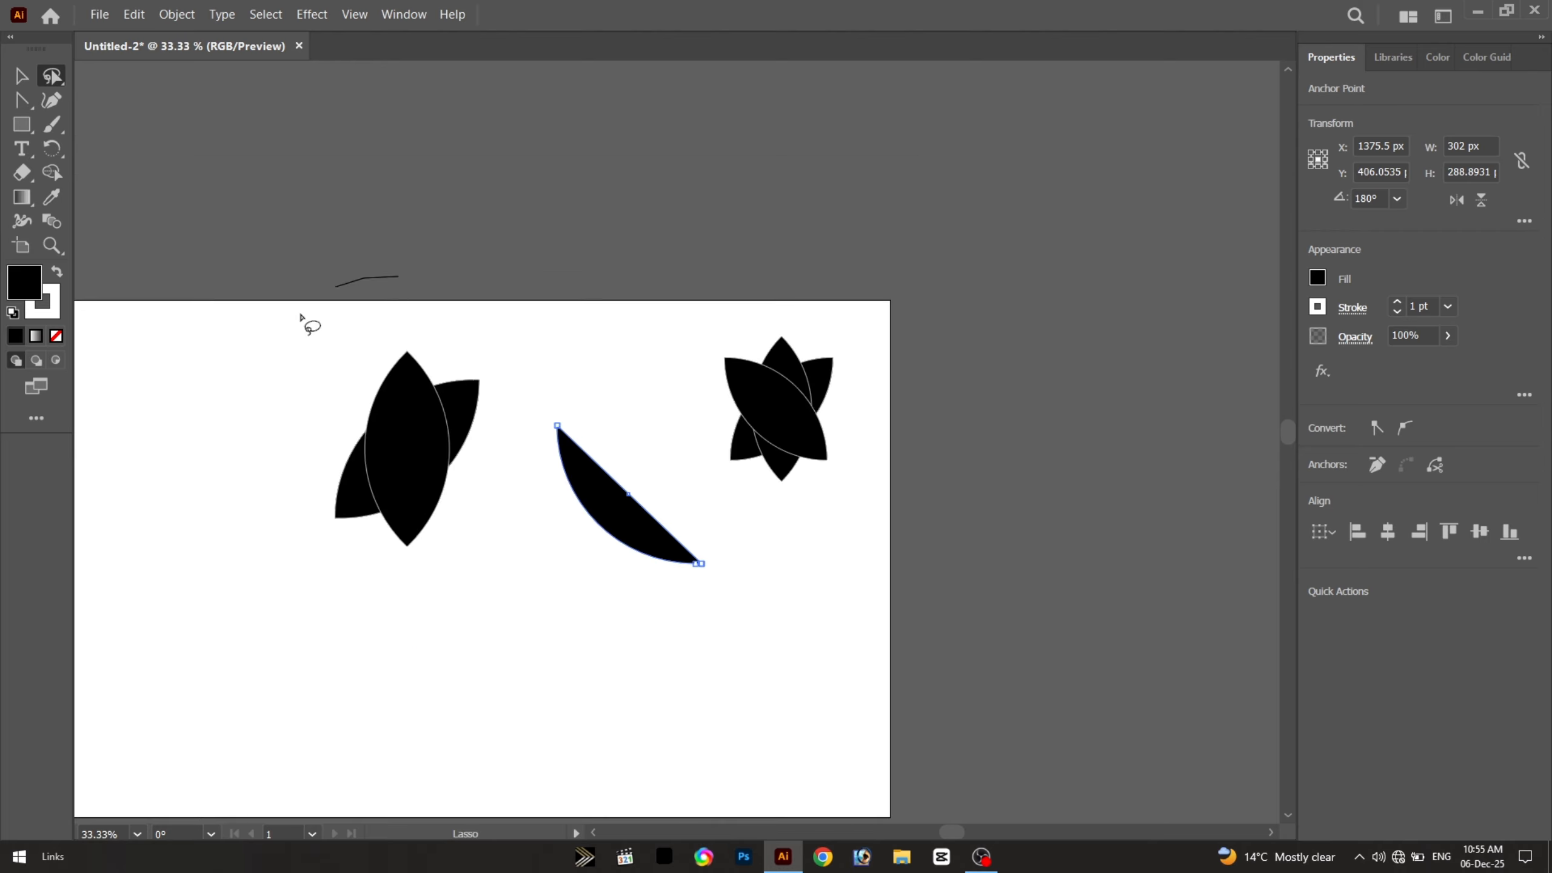
left_click_drag(300, 317, 332, 269)
left_click_drag(421, 425, 370, 498)
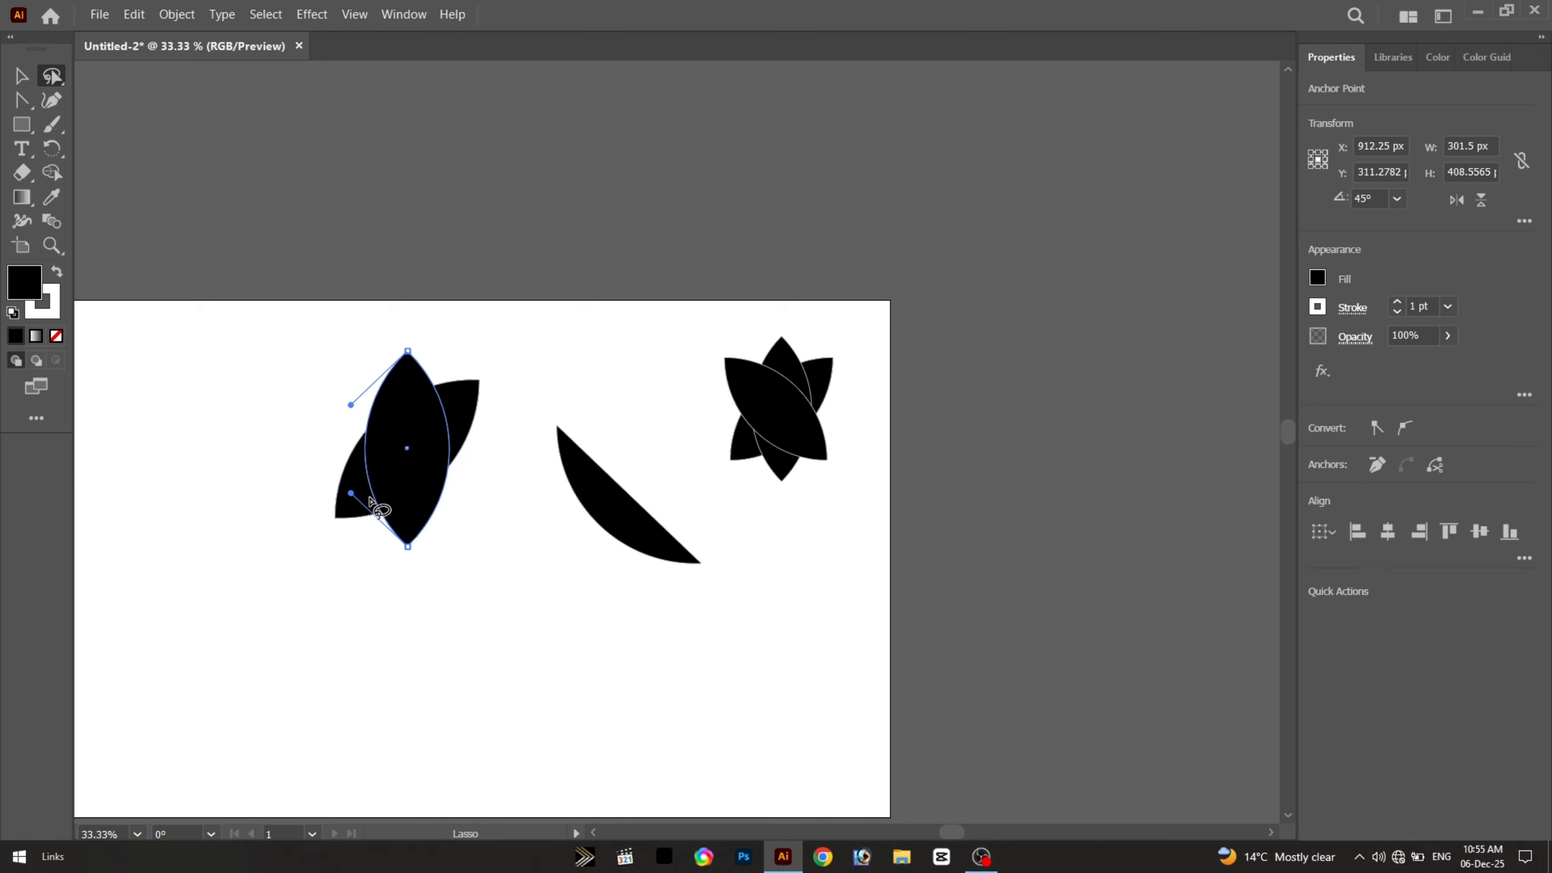
left_click_drag(438, 385, 361, 321)
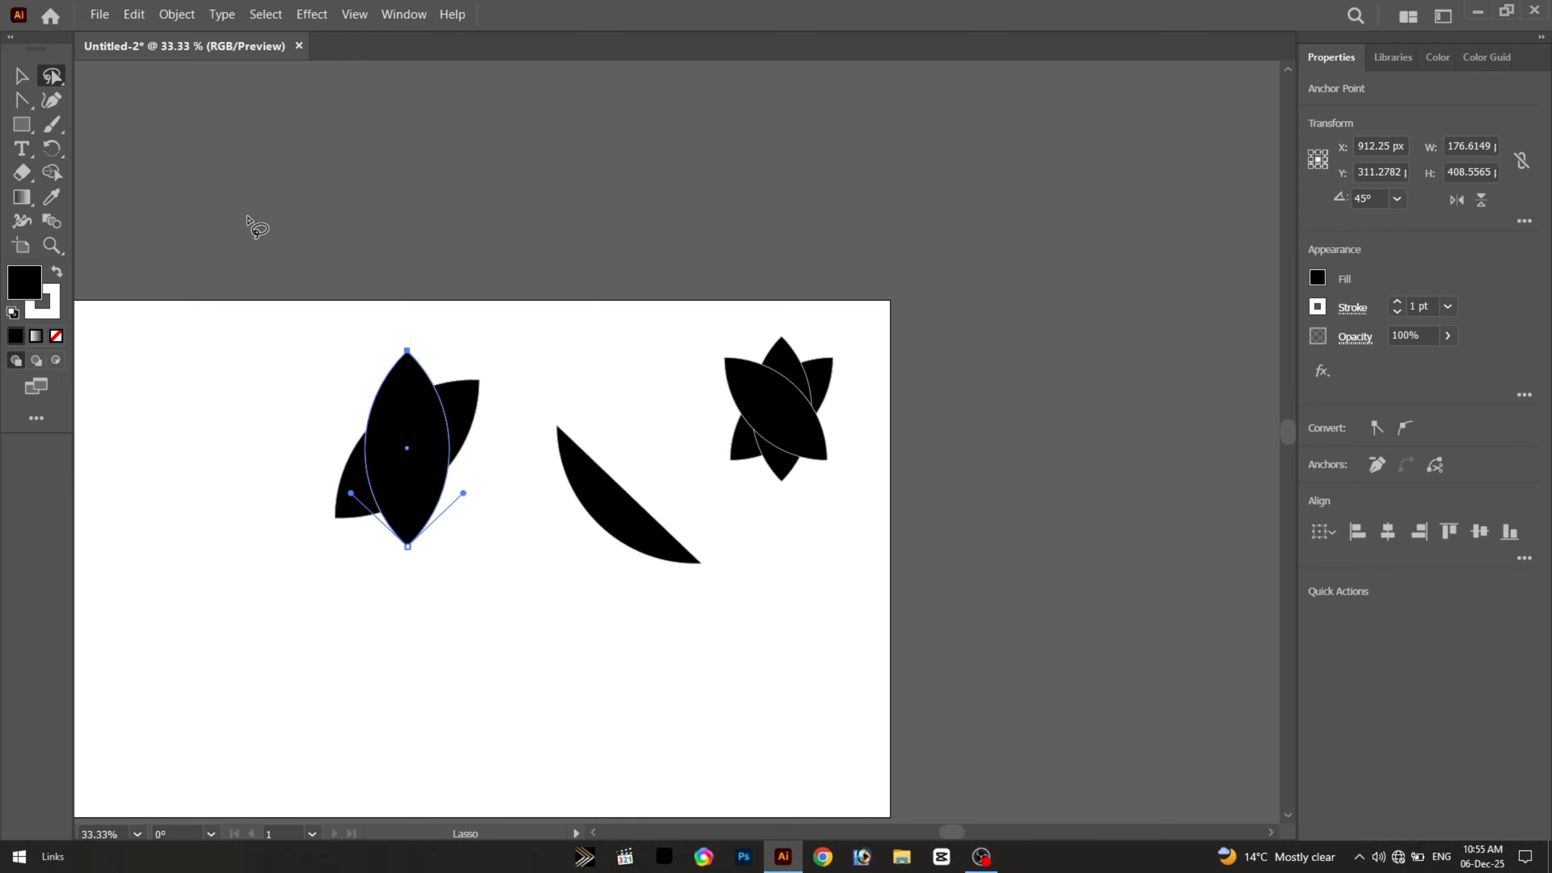
left_click(57, 83)
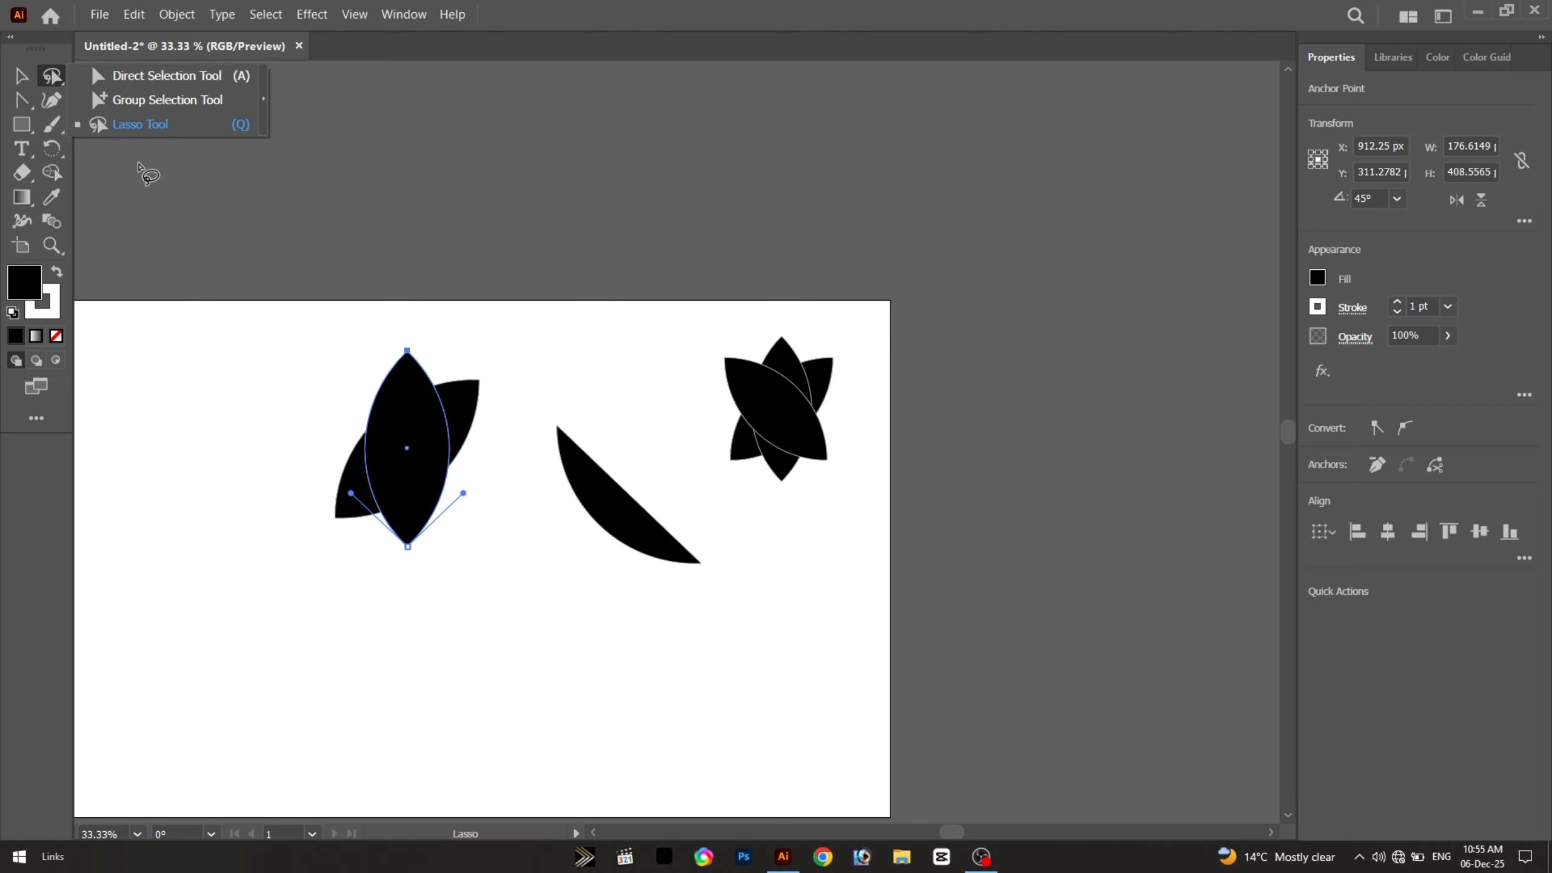
Clear the selection, switch to the Direct Selection tool, and move the half-leaf onto the left flower's petals
left_click(145, 167)
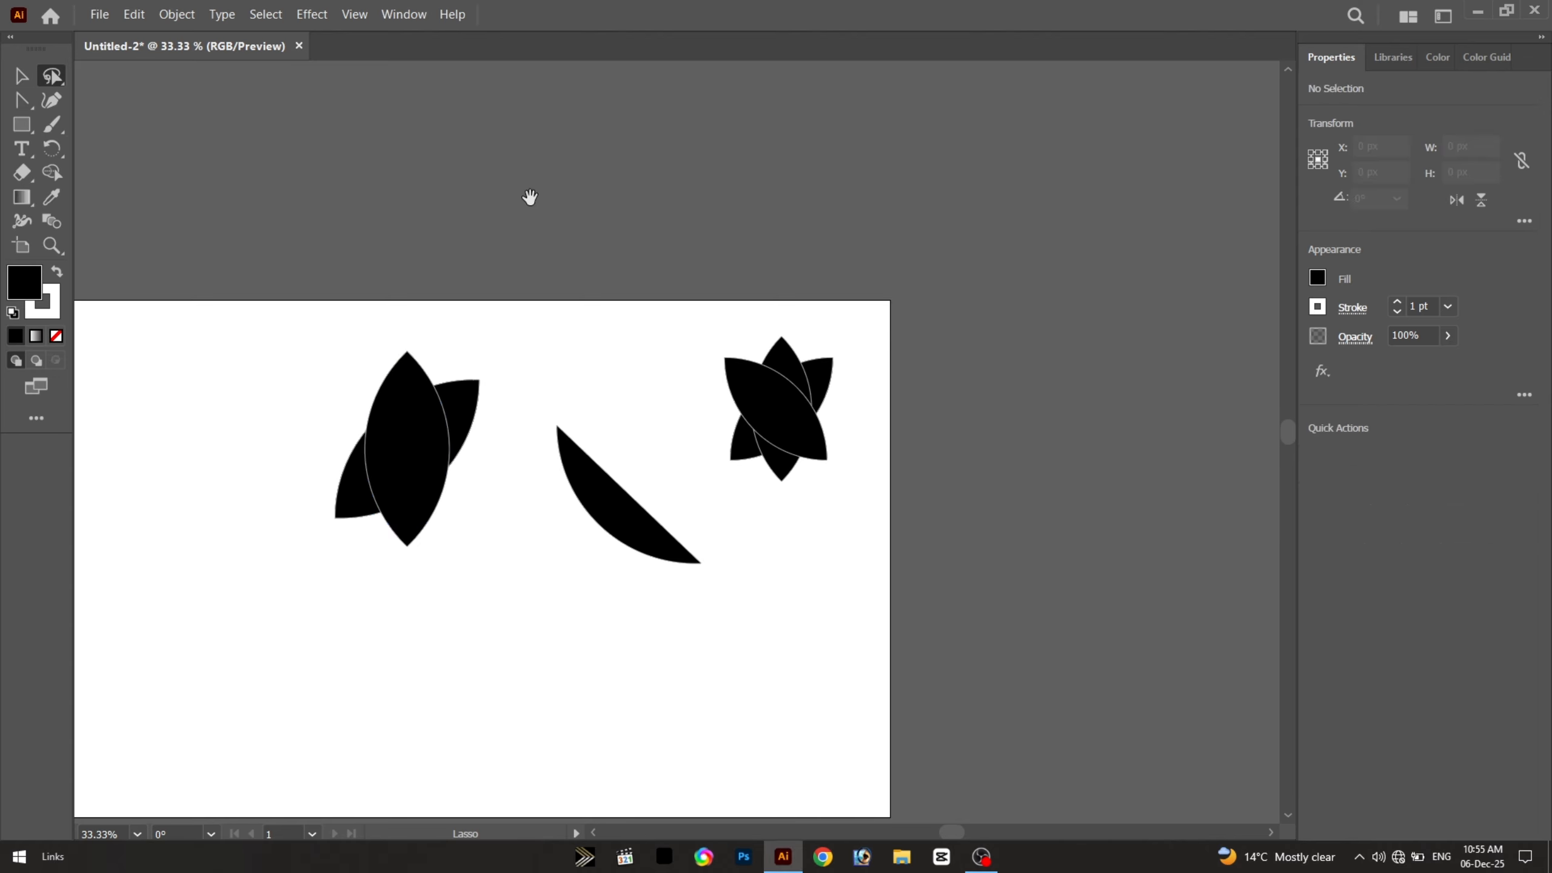
left_click_drag(593, 205, 563, 189)
left_click(55, 80)
left_click(144, 78)
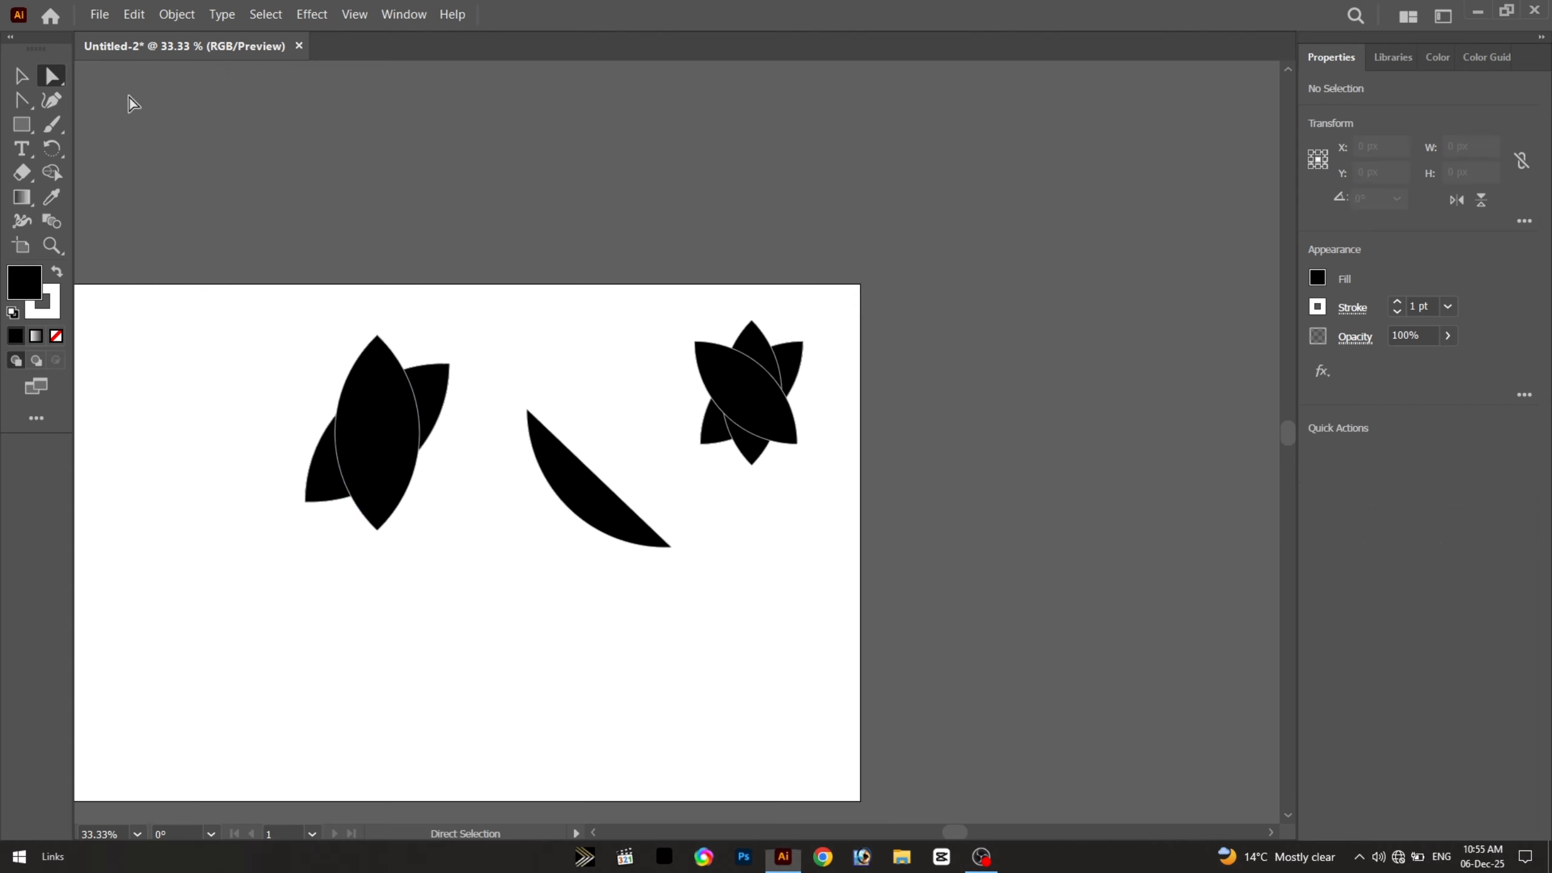
scroll(350, 365, "up", 1)
left_click_drag(416, 517, 421, 445)
left_click_drag(616, 233, 465, 378)
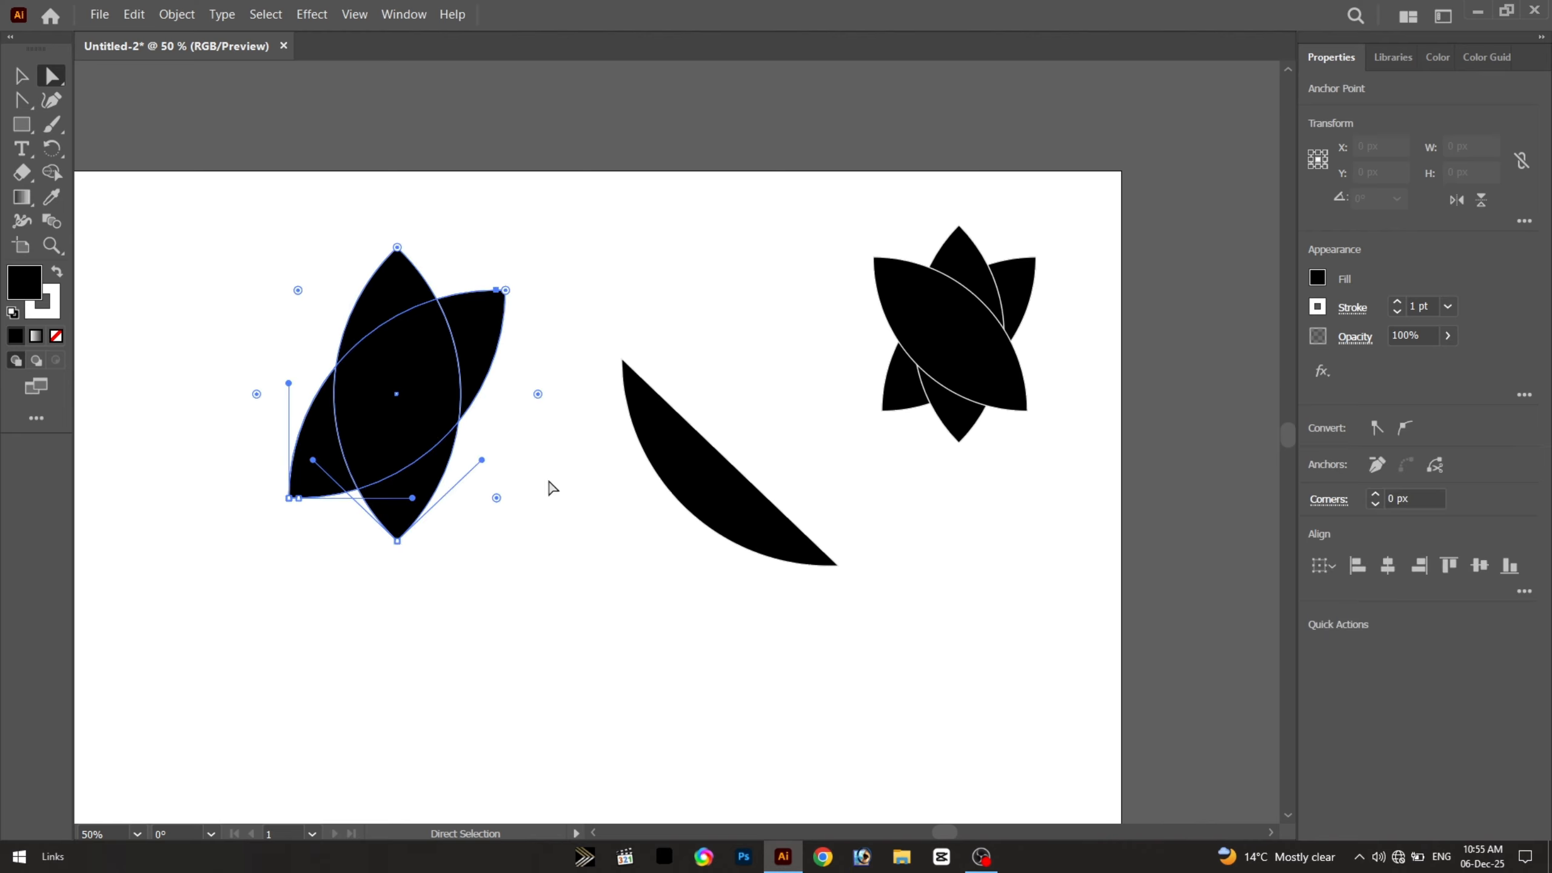
left_click_drag(681, 480, 363, 398)
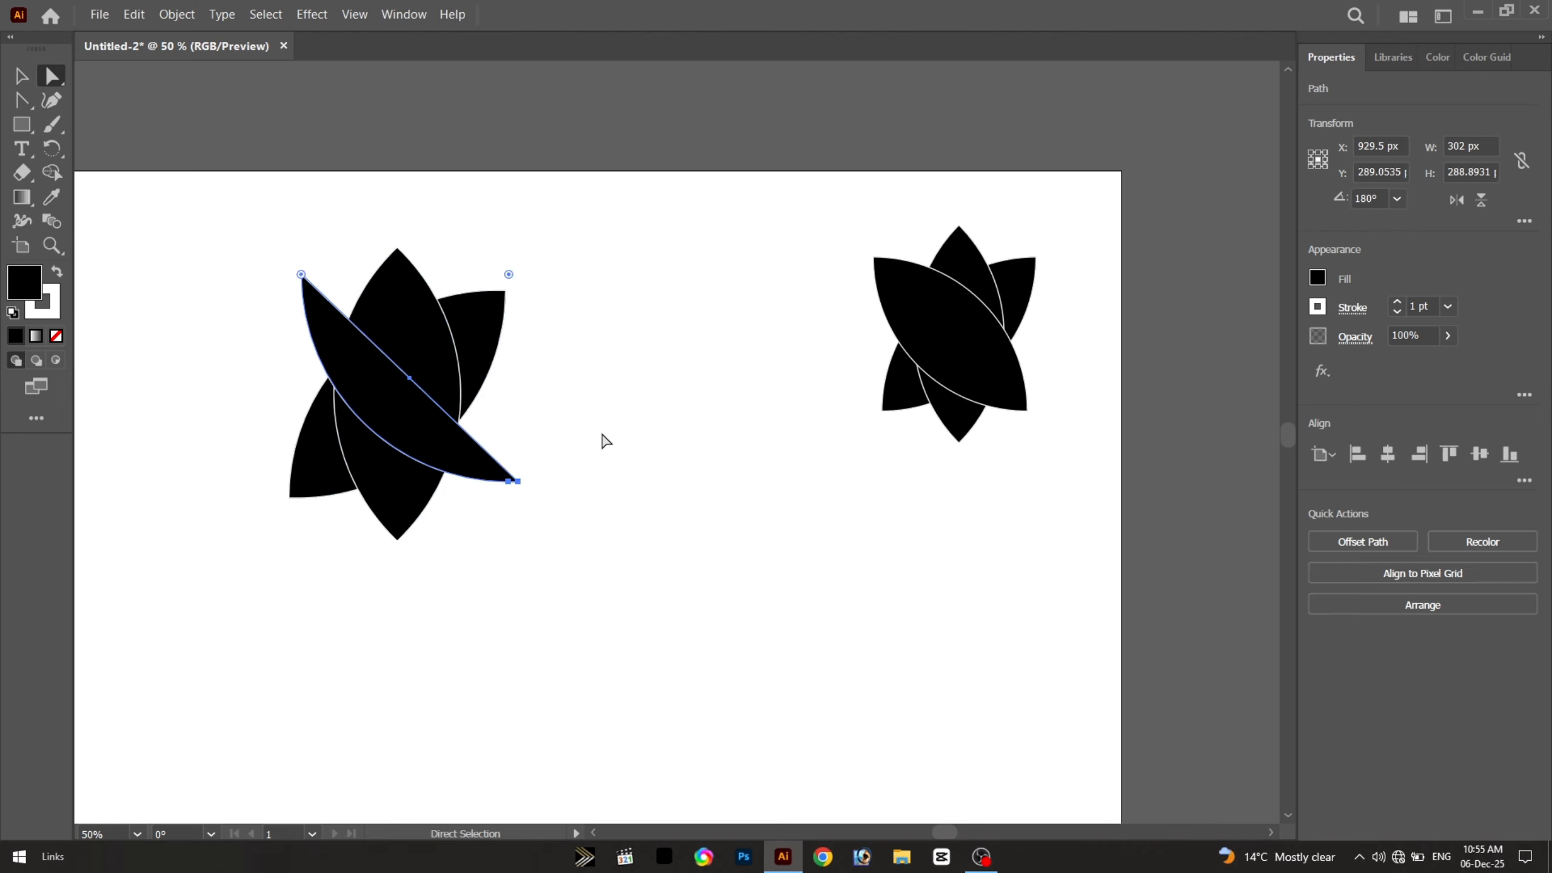
Duplicate the left flower's diagonal leaf petal into the empty area below the right flower
left_click(698, 391)
left_click_drag(769, 268, 243, 500)
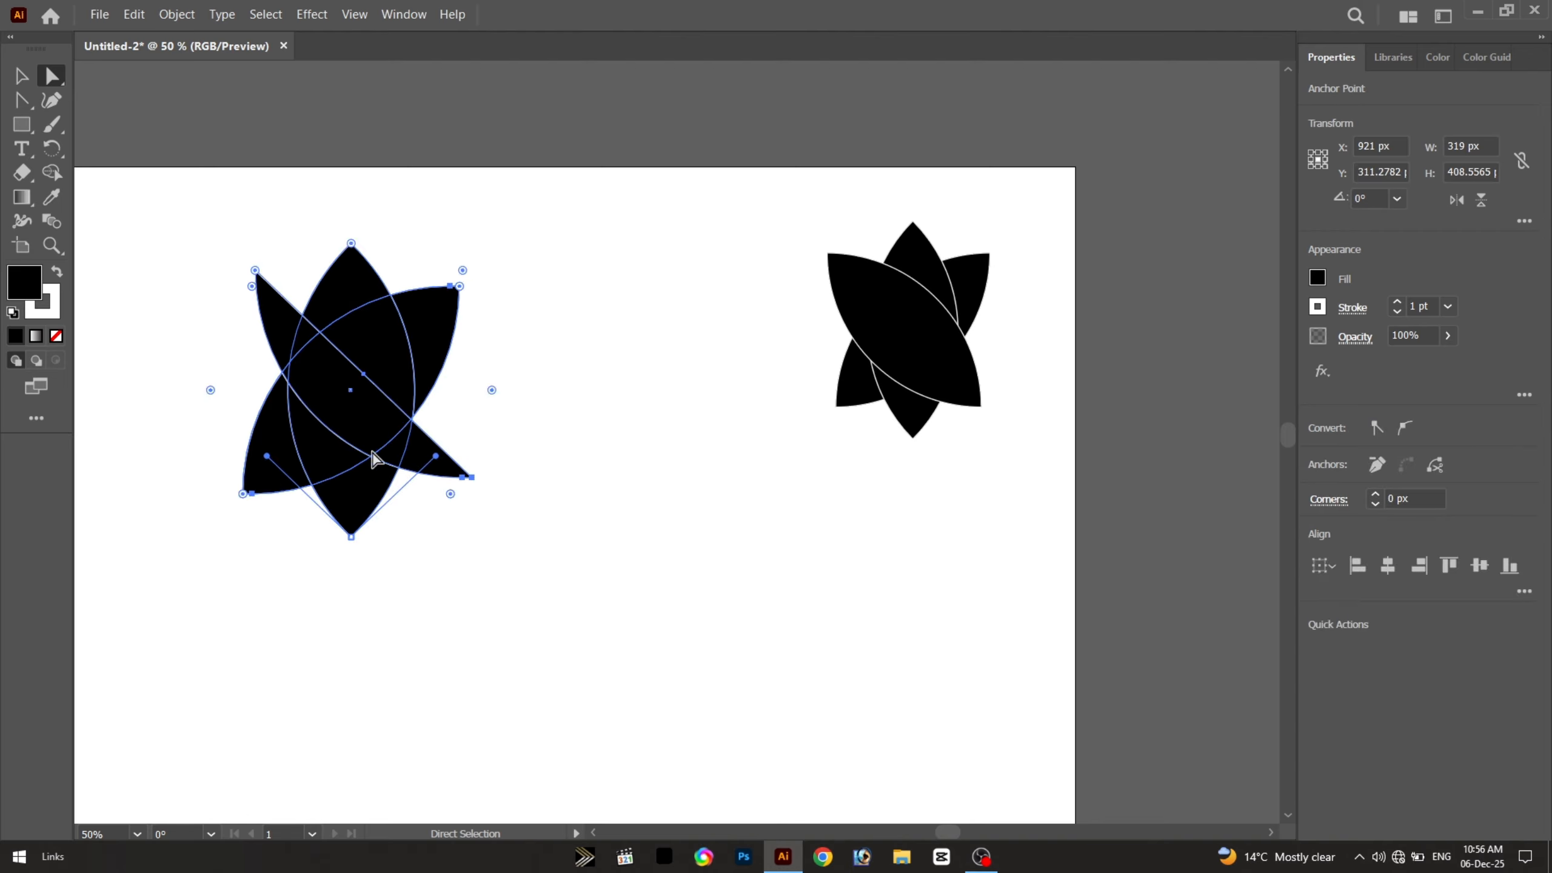
left_click(587, 414)
left_click_drag(435, 379, 668, 422)
scroll(759, 544, "up", 2)
left_click(716, 459)
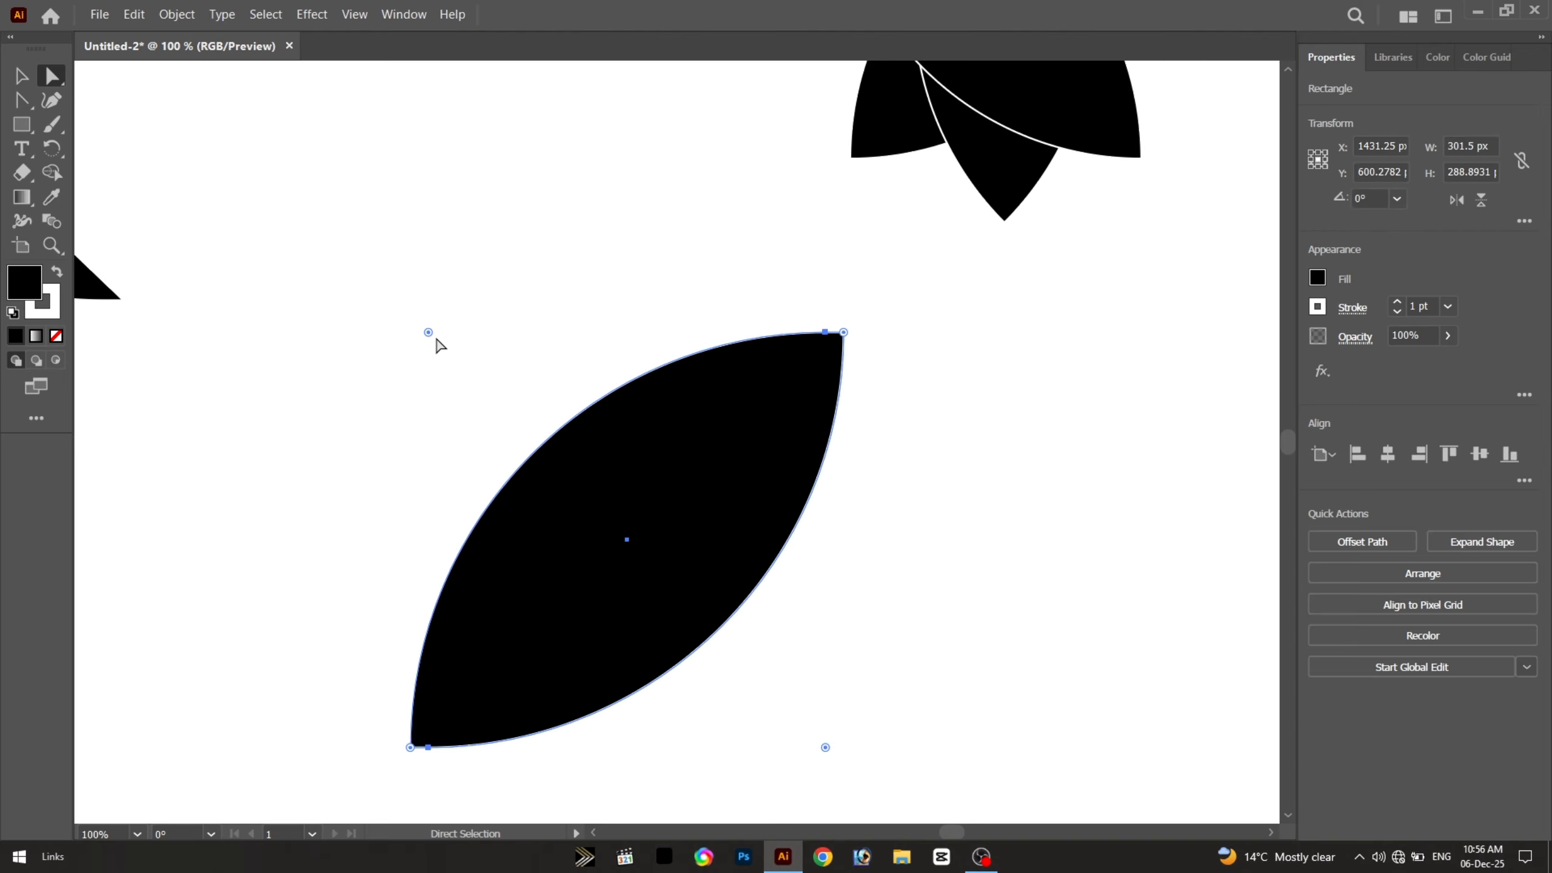
Adjust the copied leaf's corner radii one after another with its live corner widgets, rounding the pointed corners
left_click_drag(428, 333, 769, 555)
left_click_drag(948, 258, 740, 432)
left_click_drag(823, 354, 478, 659)
left_click(648, 451)
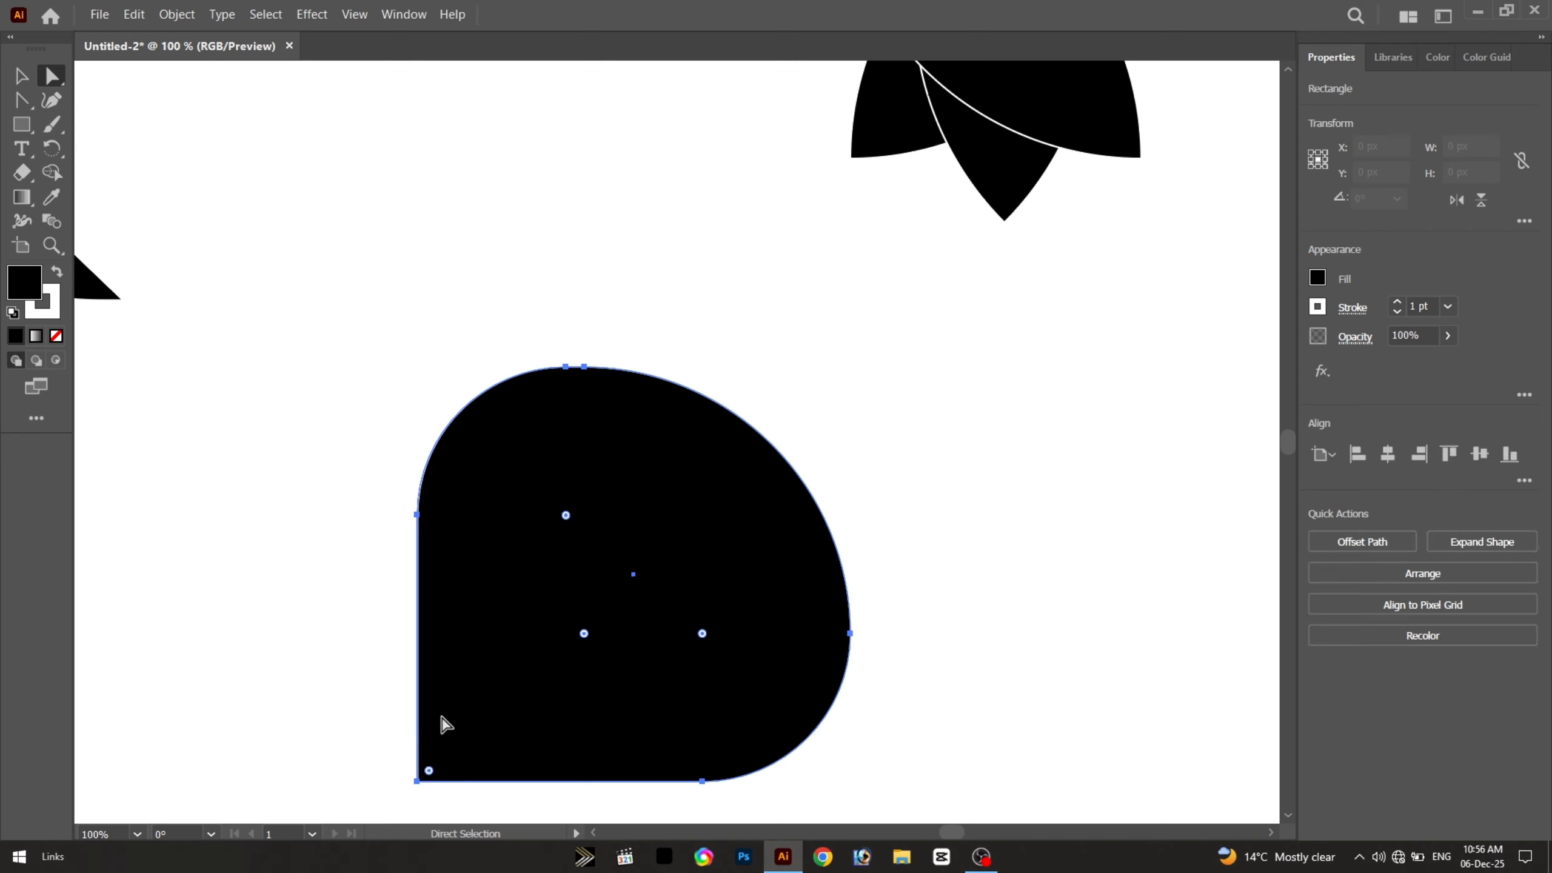
left_click_drag(430, 767, 762, 452)
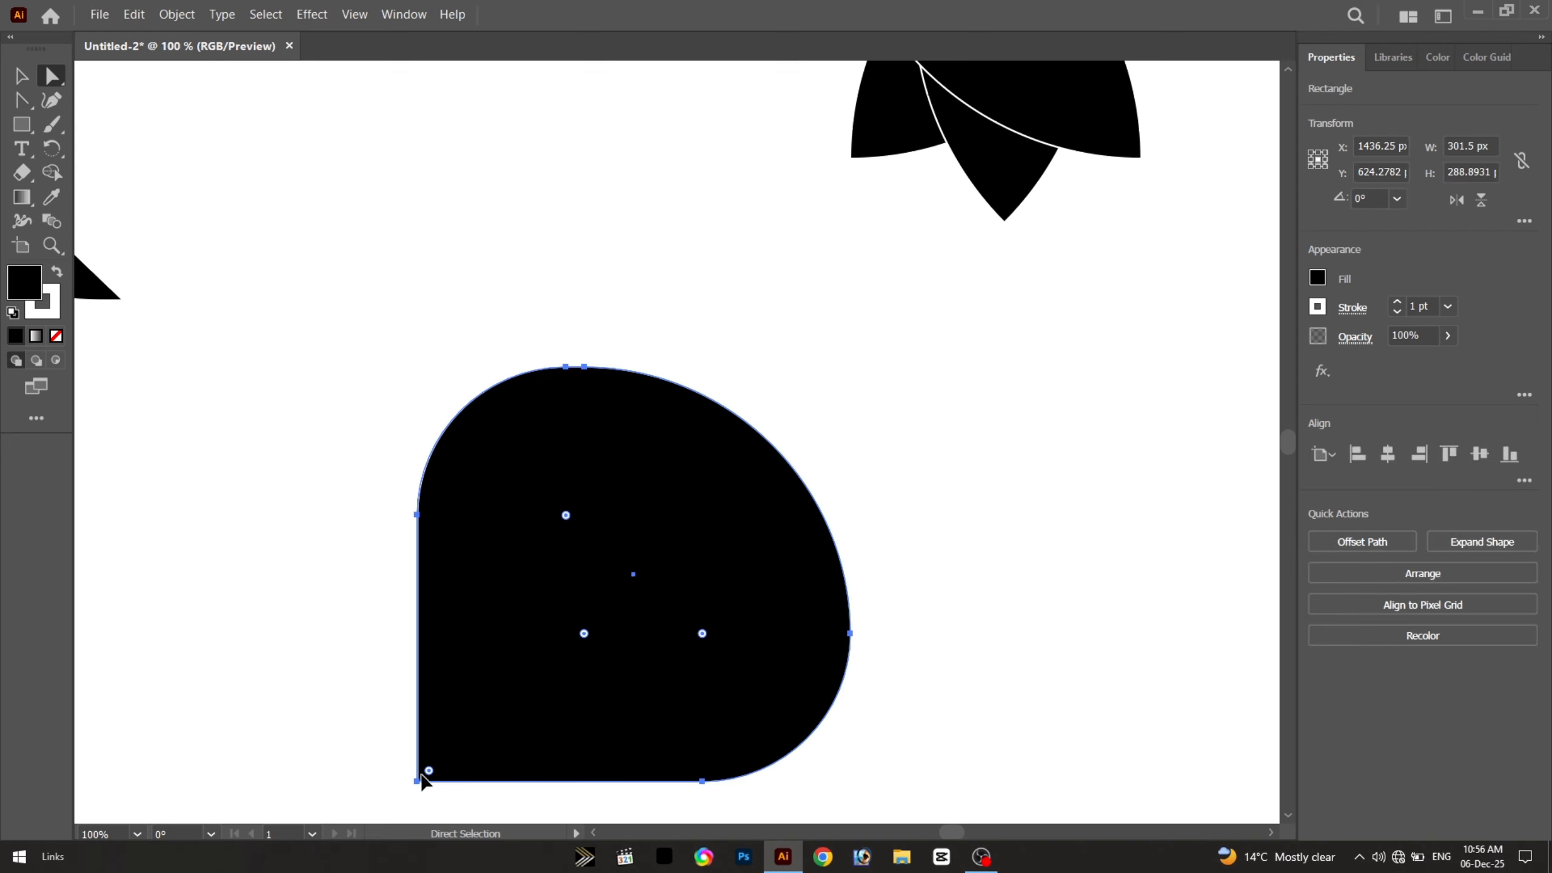
left_click_drag(584, 633, 727, 460)
left_click(939, 430)
Round the copy's upper-right corner to a radius of about 186 px to form an oval
scroll(939, 429, "down", 2)
left_click_drag(890, 470, 799, 477)
left_click_drag(432, 538, 672, 524)
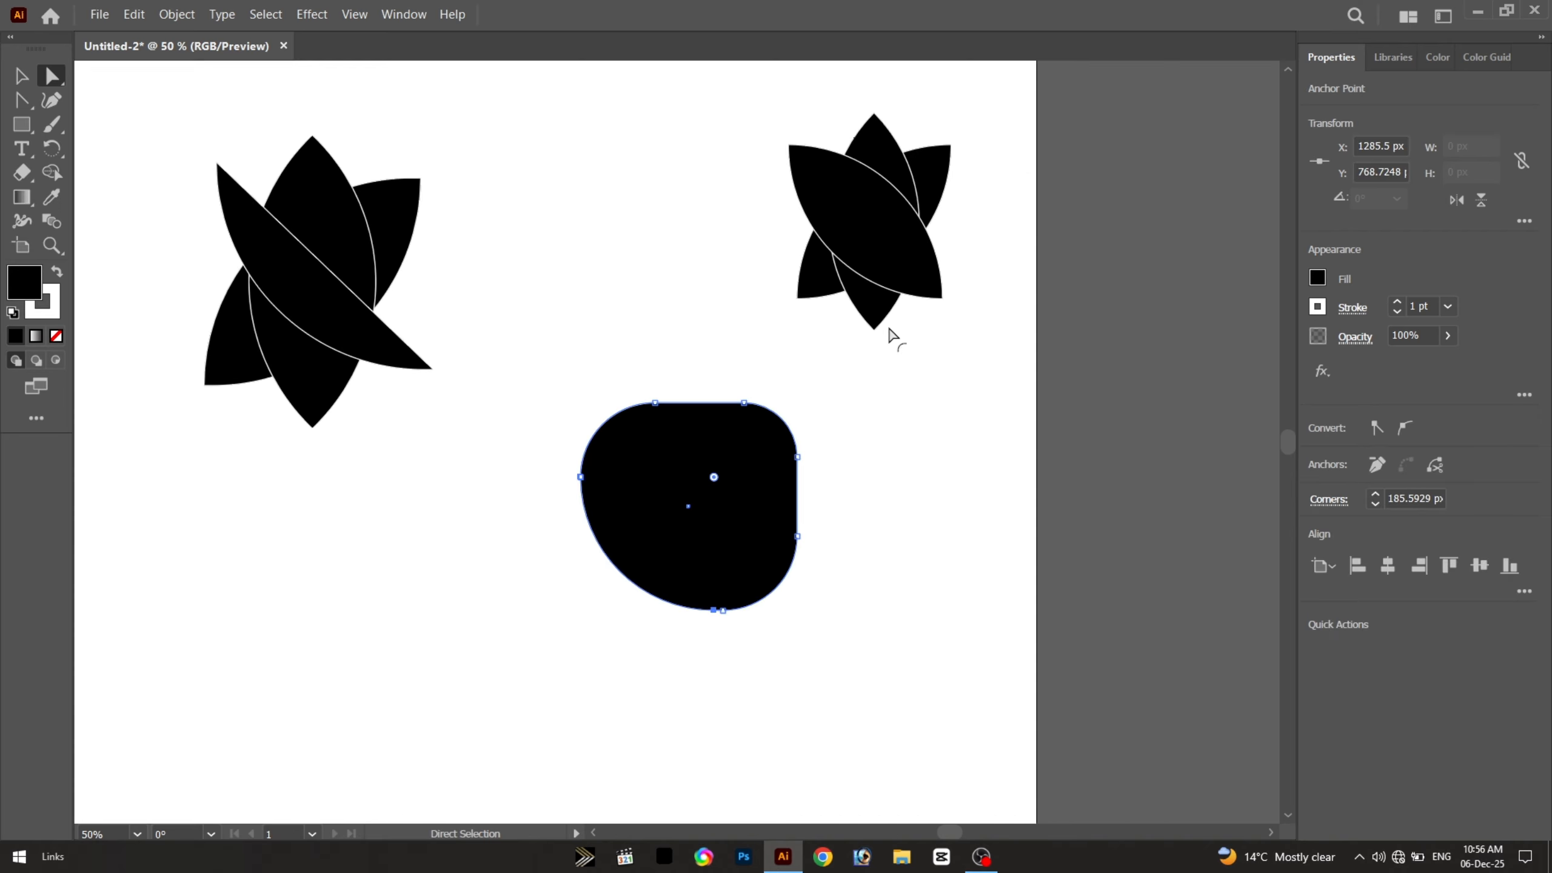
left_click_drag(864, 397, 651, 550)
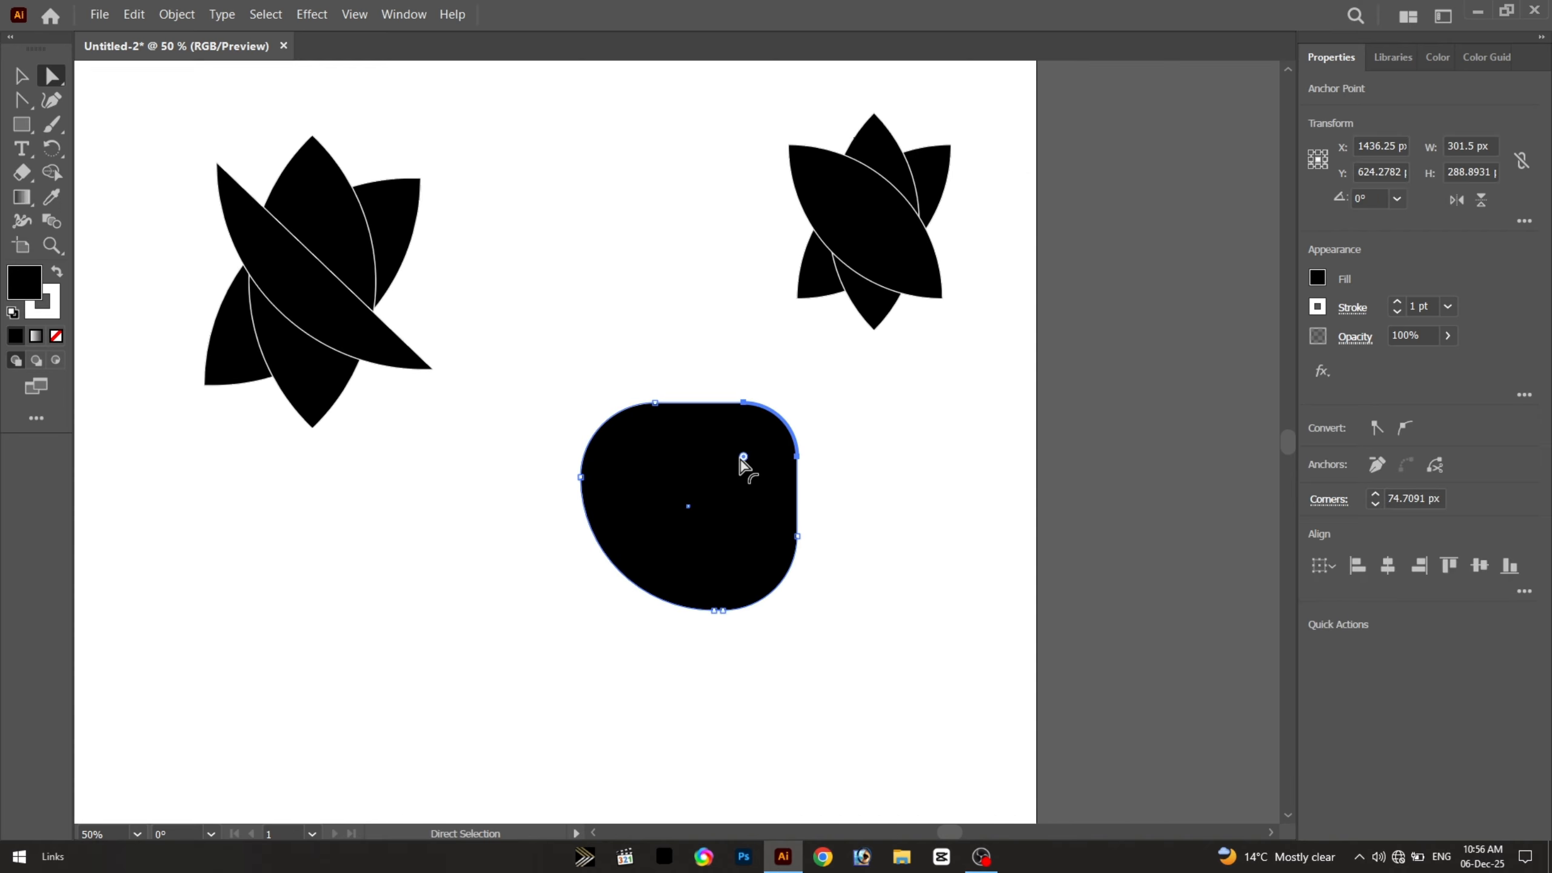
left_click_drag(744, 456, 502, 658)
left_click(873, 558)
scroll(868, 511, "down", 1)
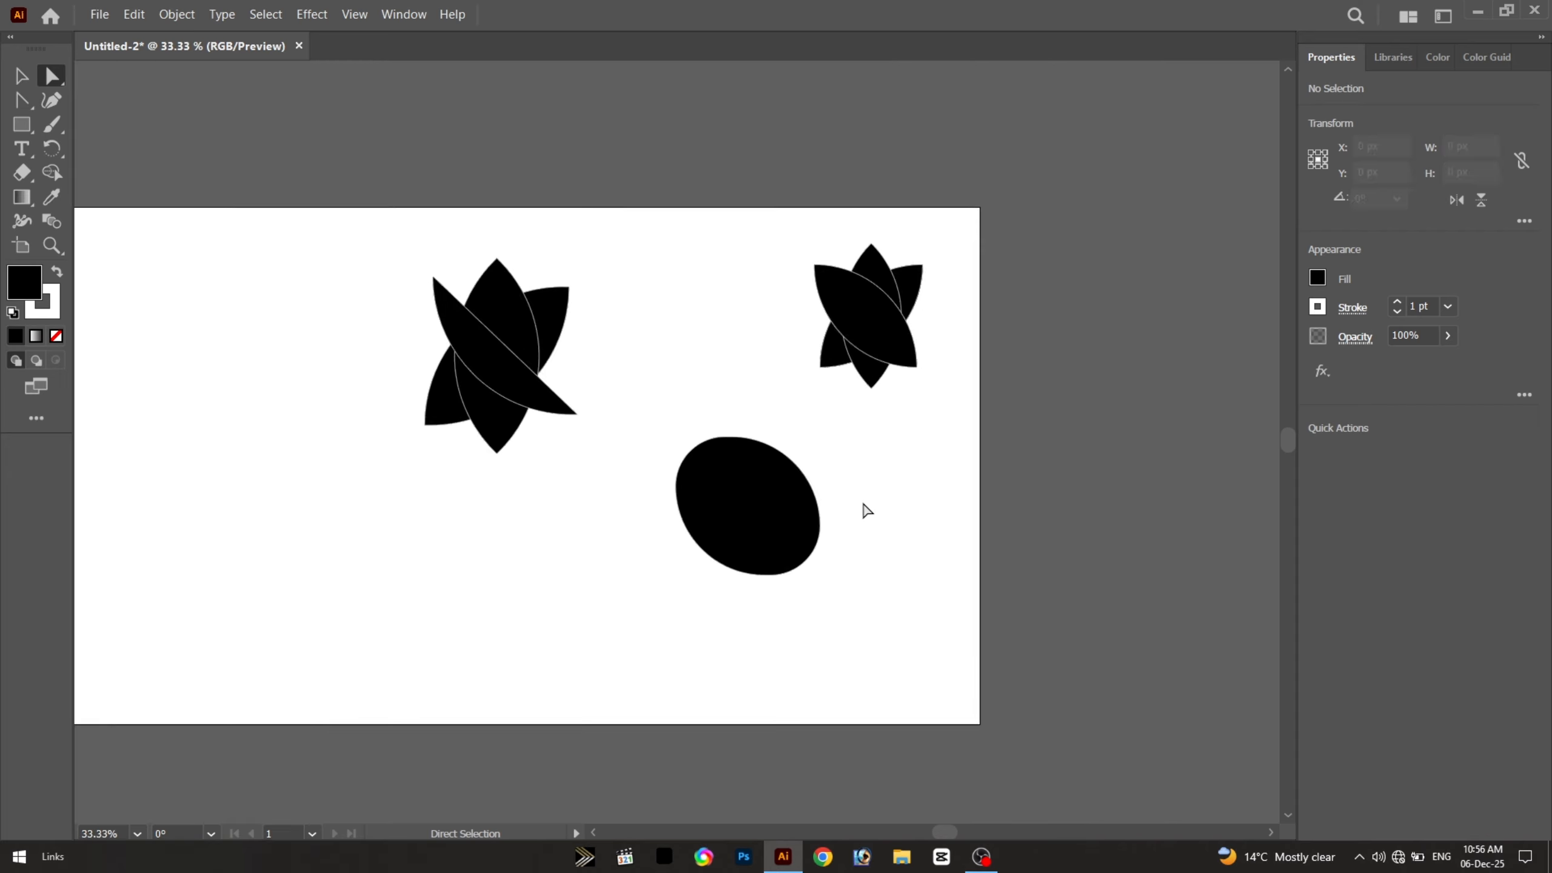
Try pulling the direction handle of the oval's top anchor far outward, and undo the distortion
scroll(843, 492, "up", 2)
left_click_drag(781, 444, 709, 530)
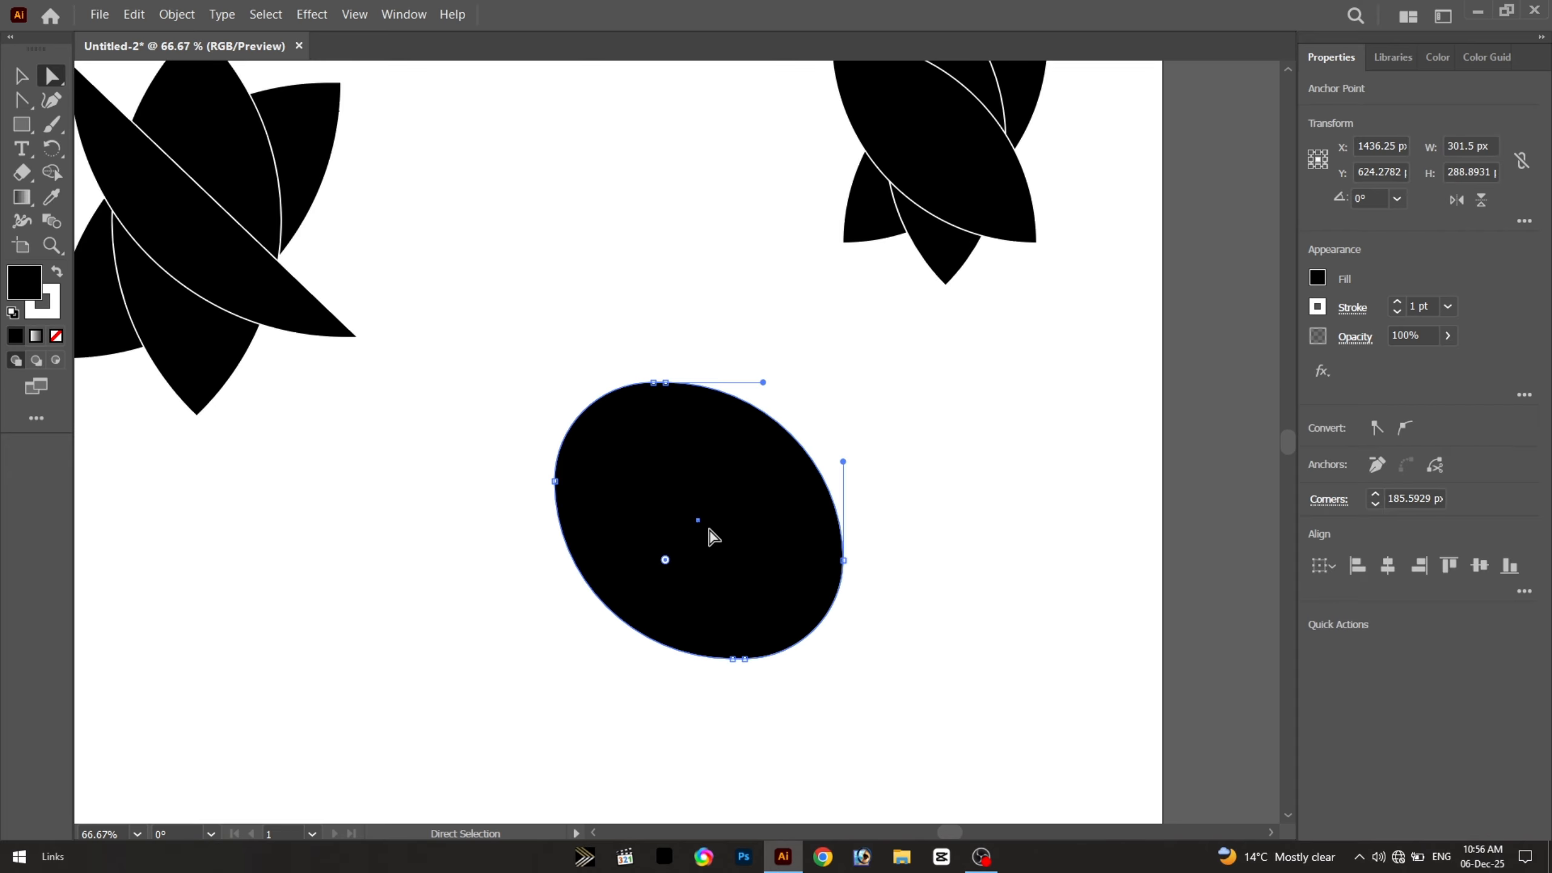
left_click_drag(763, 382, 1126, 475)
left_click(1051, 505)
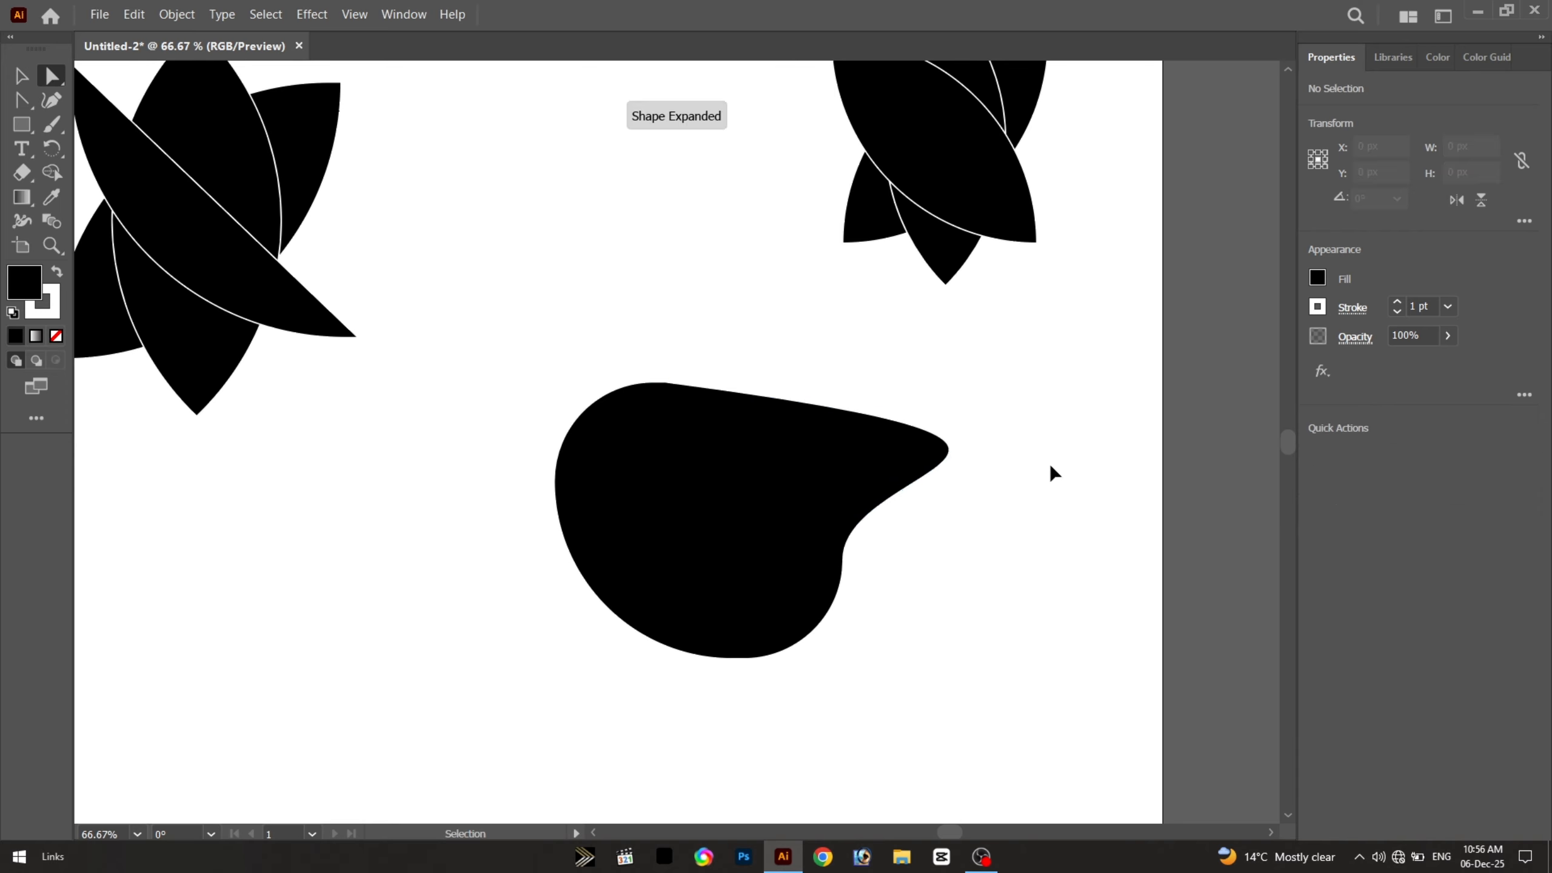
key("ctrl+z")
key("ctrl+z")
key("ctrl+z")
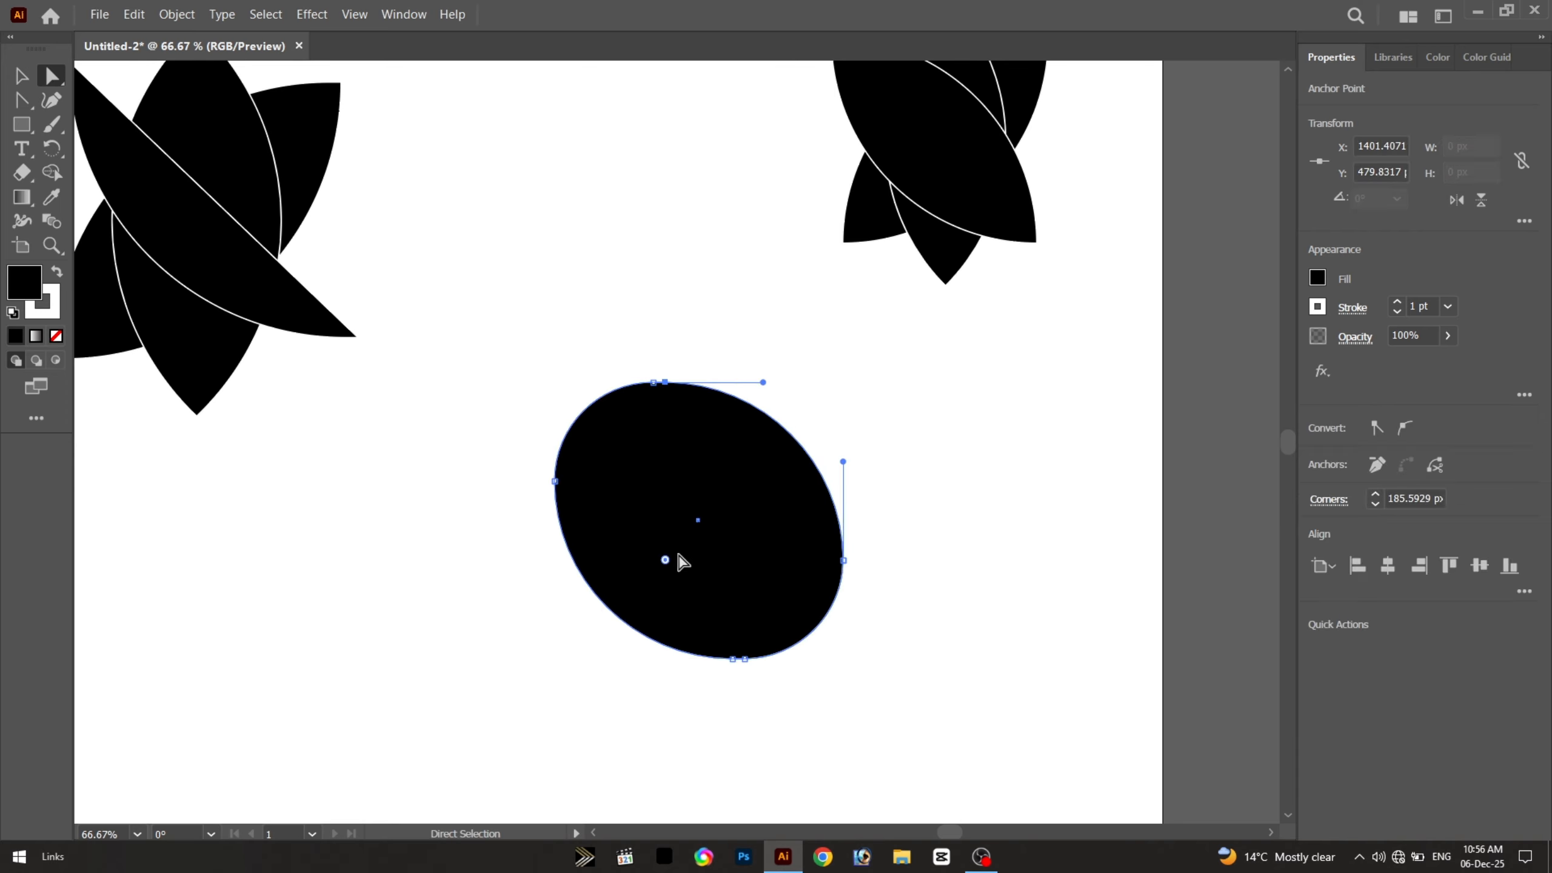
Reshape the oval irregularly by pulling its upper-right anchors outward and adjusting the inner anchor of its lower edge
left_click(677, 554)
left_click_drag(665, 560, 745, 398)
left_click_drag(721, 280, 995, 371)
left_click(1068, 417)
left_click_drag(838, 430, 1084, 622)
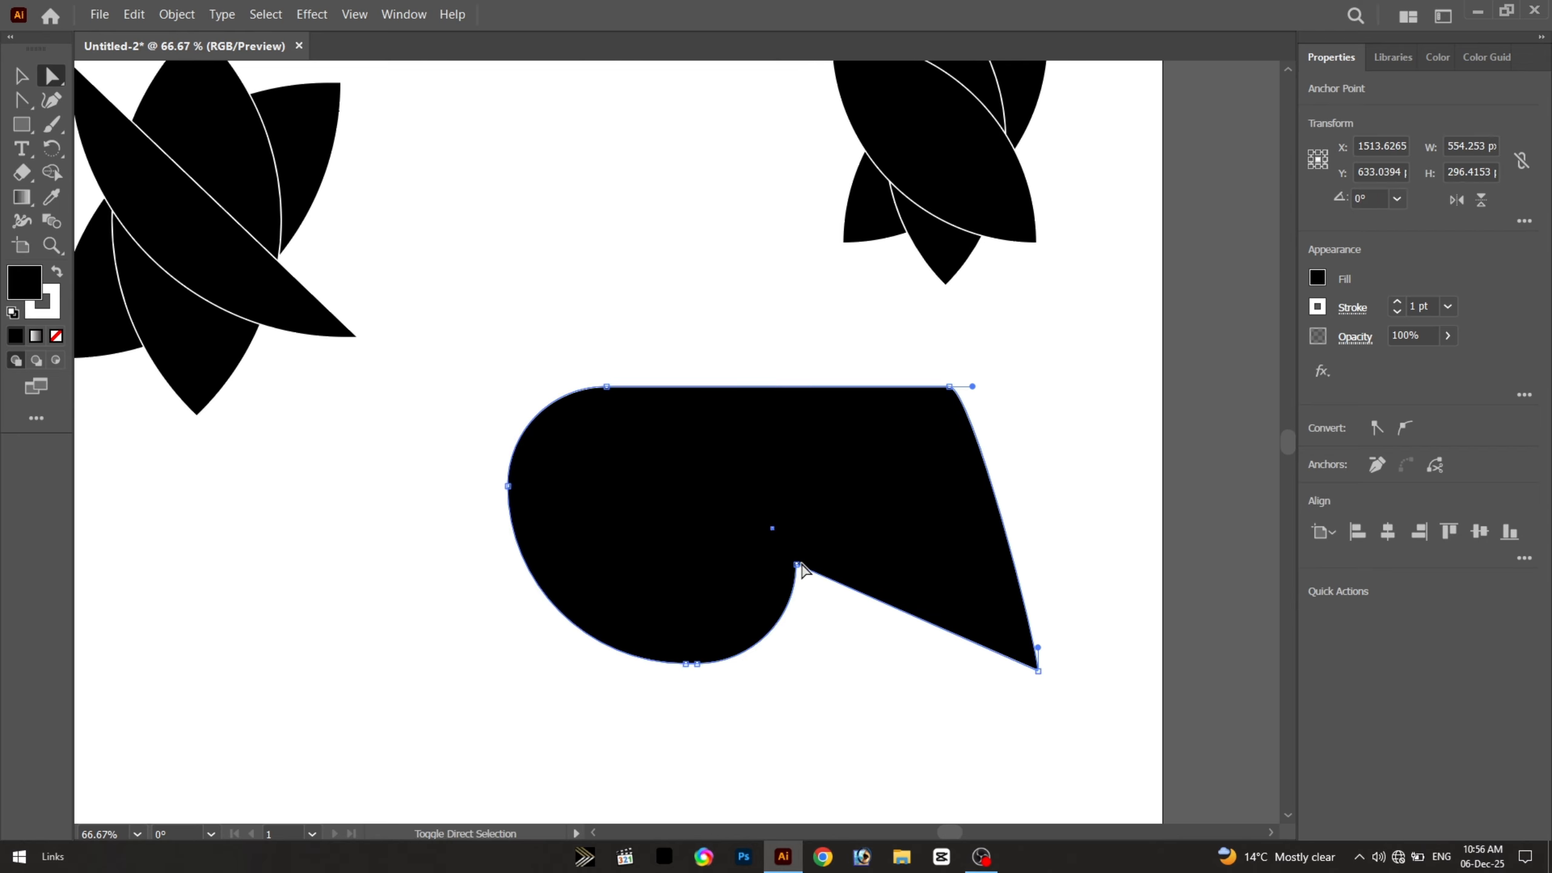
left_click(785, 578)
left_click_drag(797, 565, 721, 537)
left_click(1057, 675)
Adjust the small rounded corners at the irregular shape's lower-right tip with their live corner widgets
scroll(1056, 676, "up", 6)
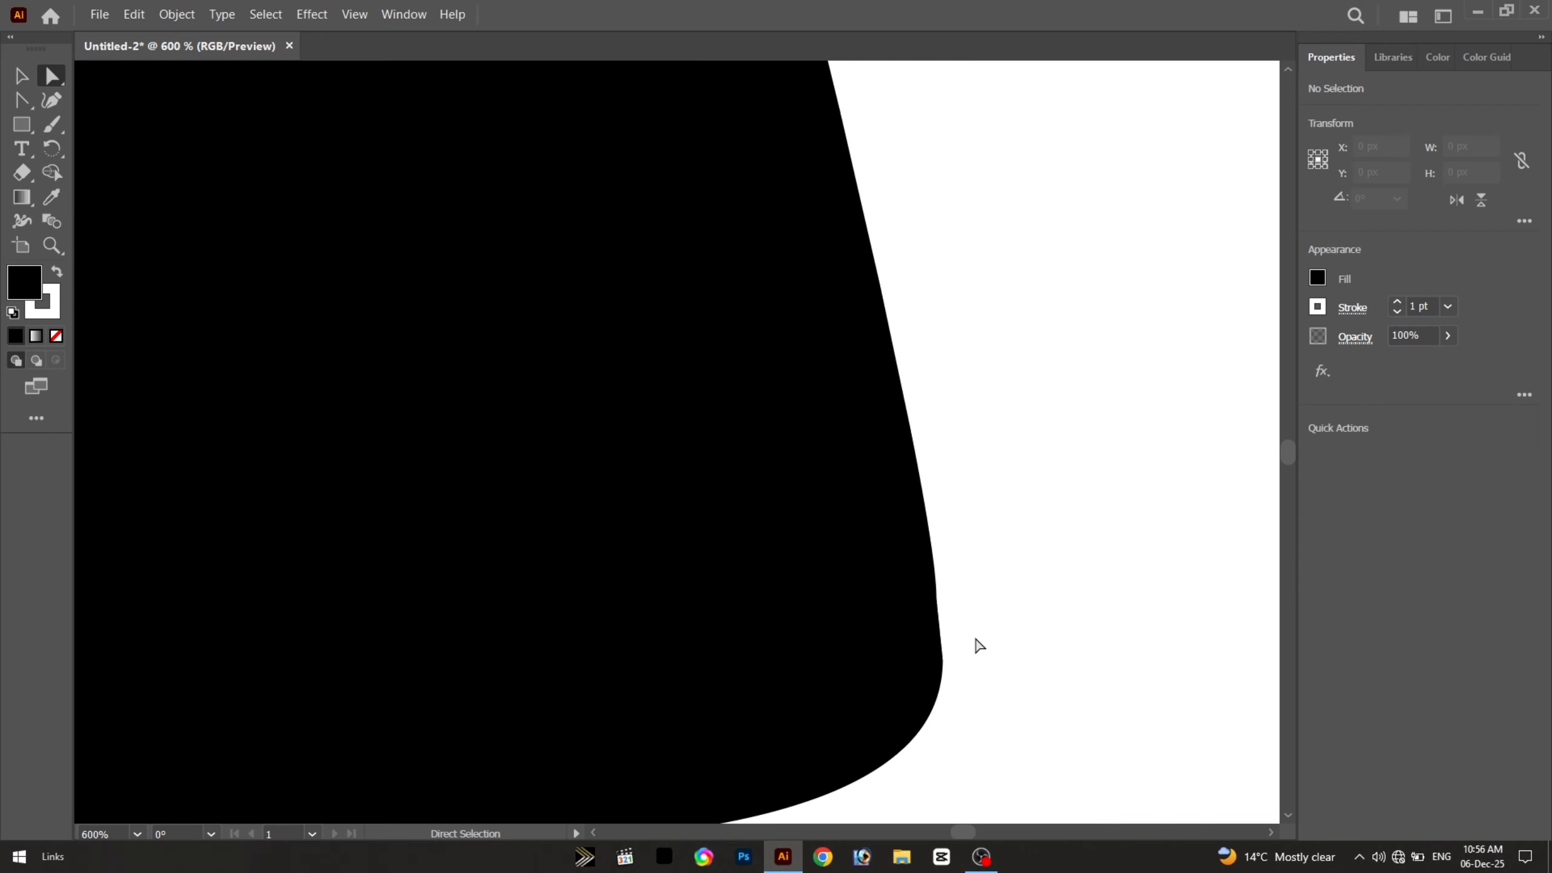
left_click(944, 658)
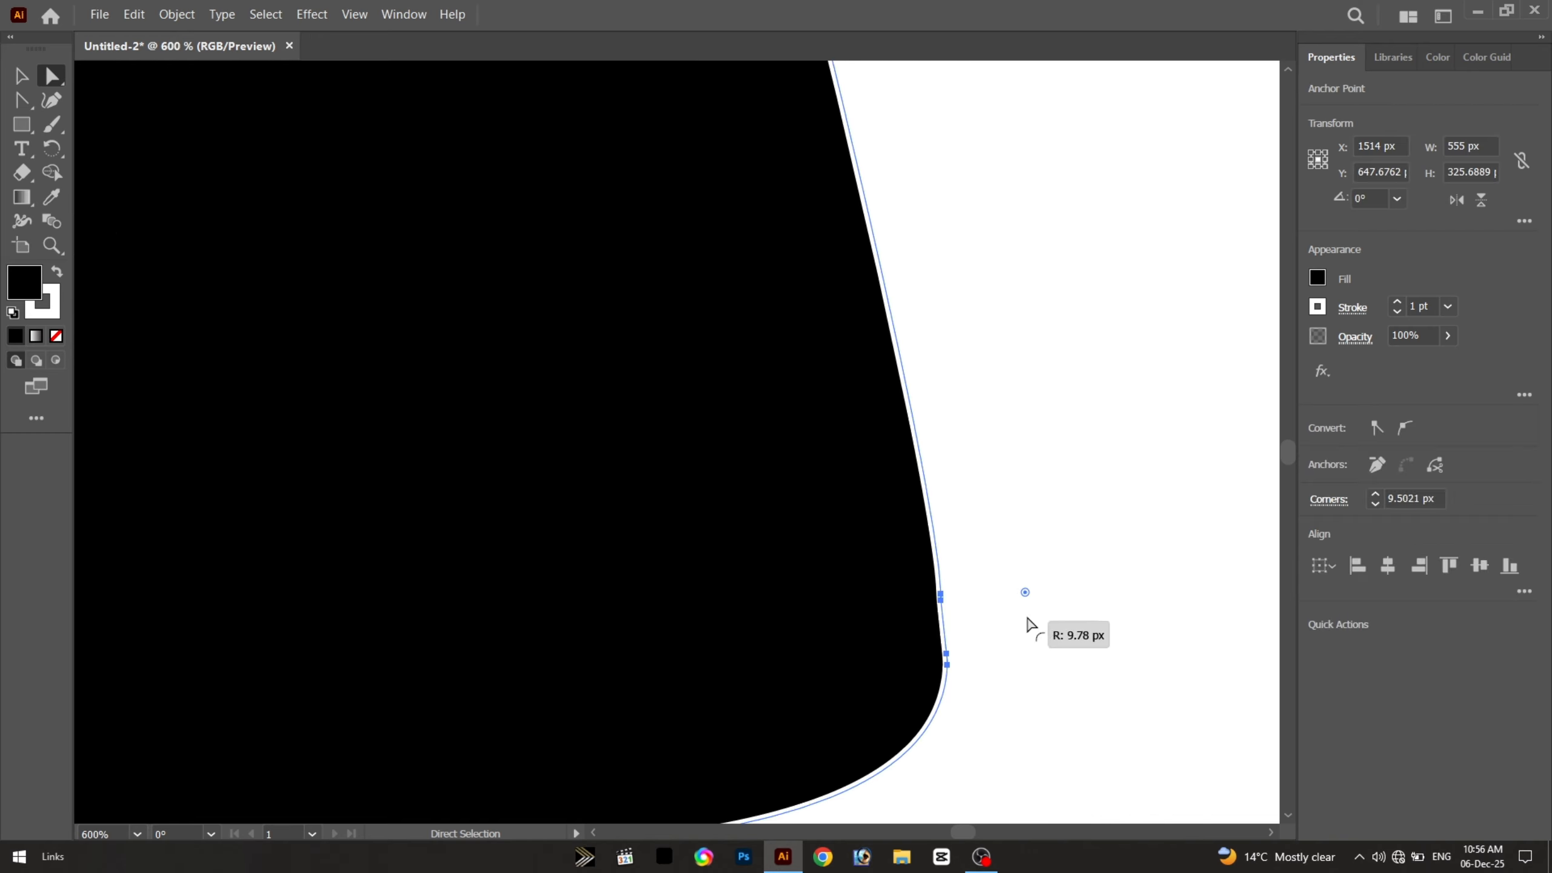
left_click_drag(1028, 623, 1211, 657)
scroll(929, 645, "up", 2)
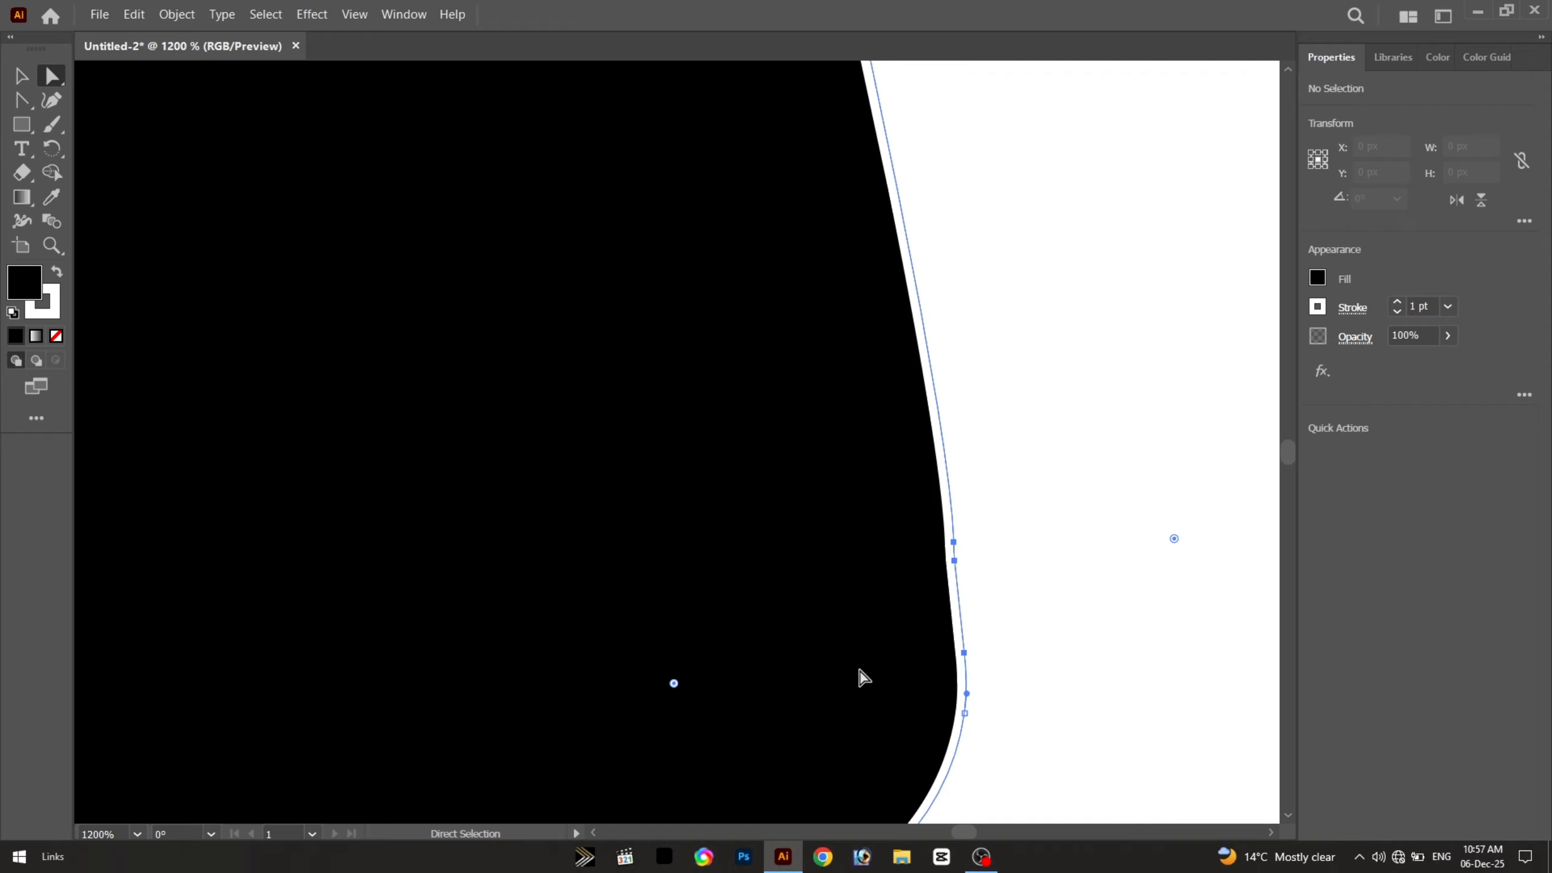
left_click_drag(1176, 543, 812, 554)
left_click(1147, 457)
scroll(786, 284, "down", 10)
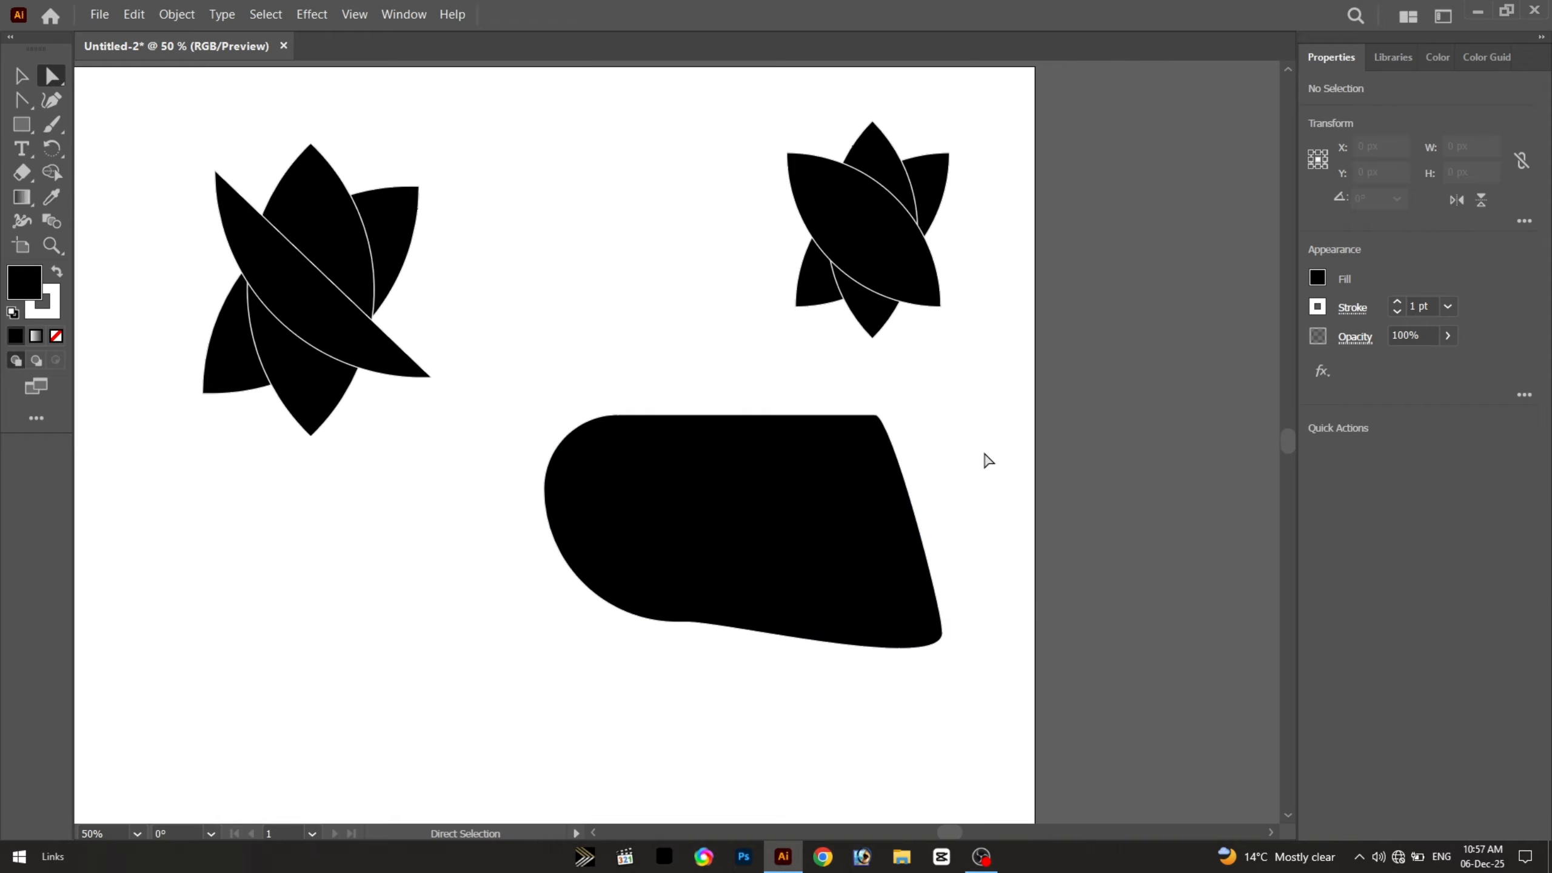
Shift the irregular shape slightly down and to the left, and delete its path in two parts
left_click(819, 446)
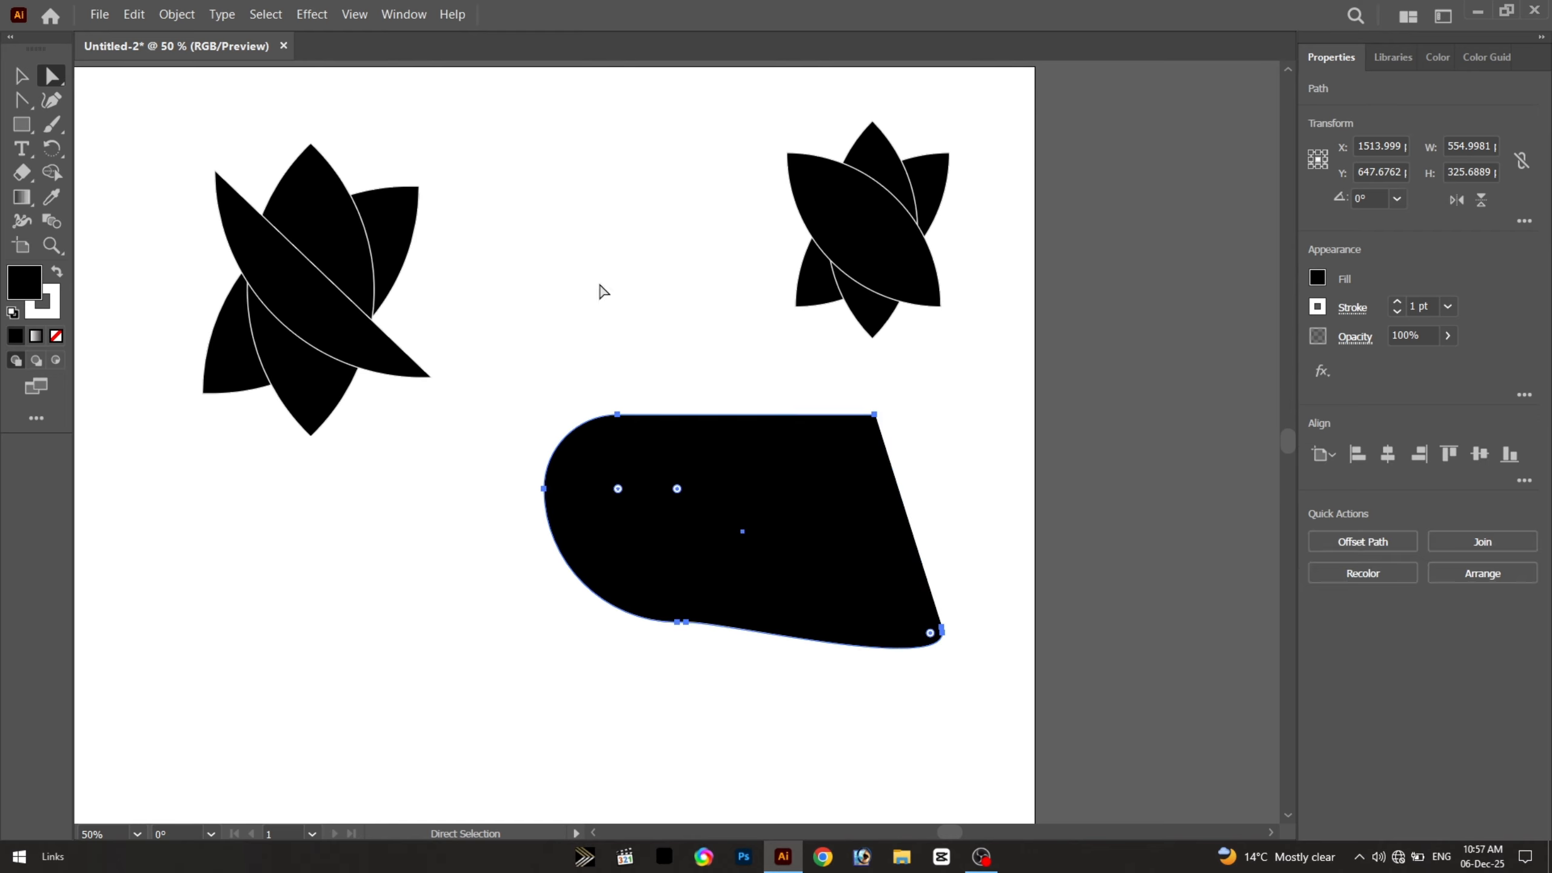
left_click_drag(874, 501, 856, 518)
left_click(778, 697)
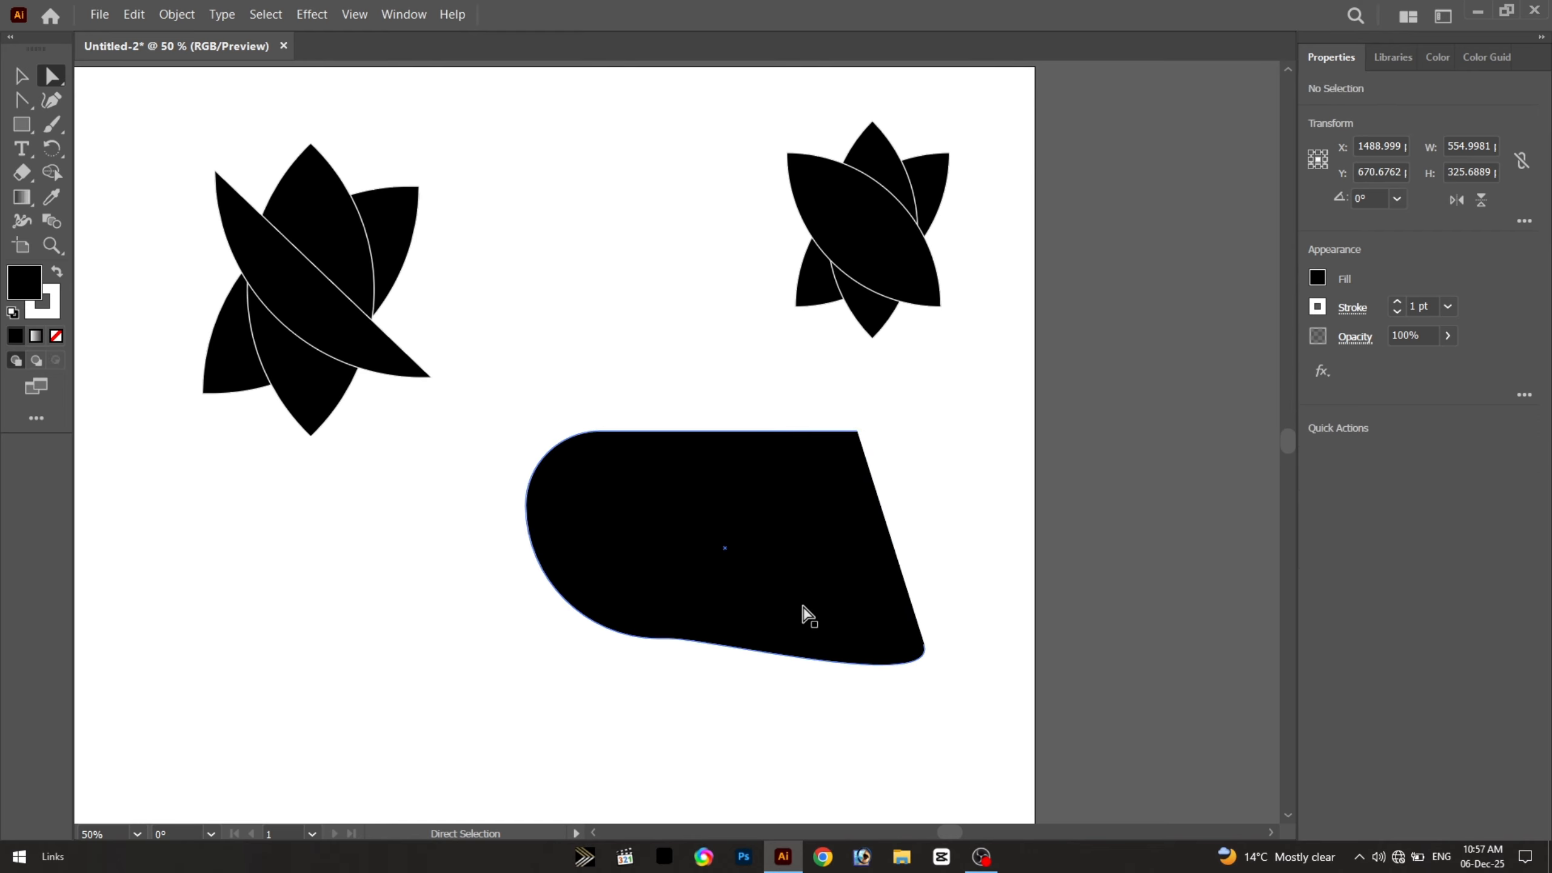
left_click_drag(944, 406, 712, 469)
key("Delete")
left_click_drag(879, 415, 723, 569)
key("Delete")
Use the Group Selection tool to move the whole left flower closer to the right flower
scroll(252, 226, "up", 3)
left_click_drag(378, 267, 485, 347)
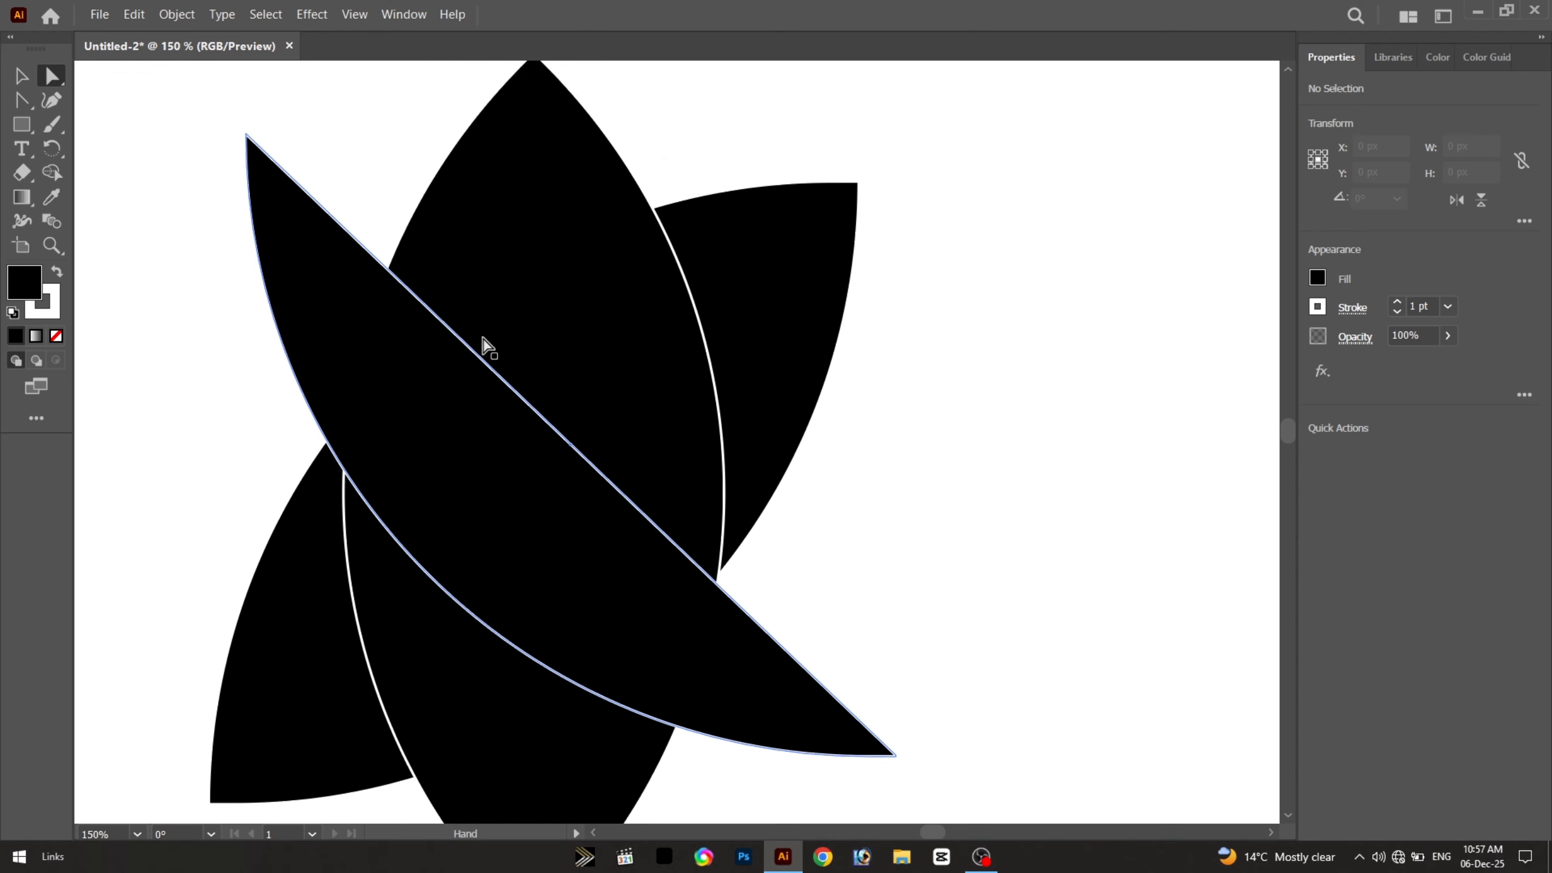
right_click(51, 80)
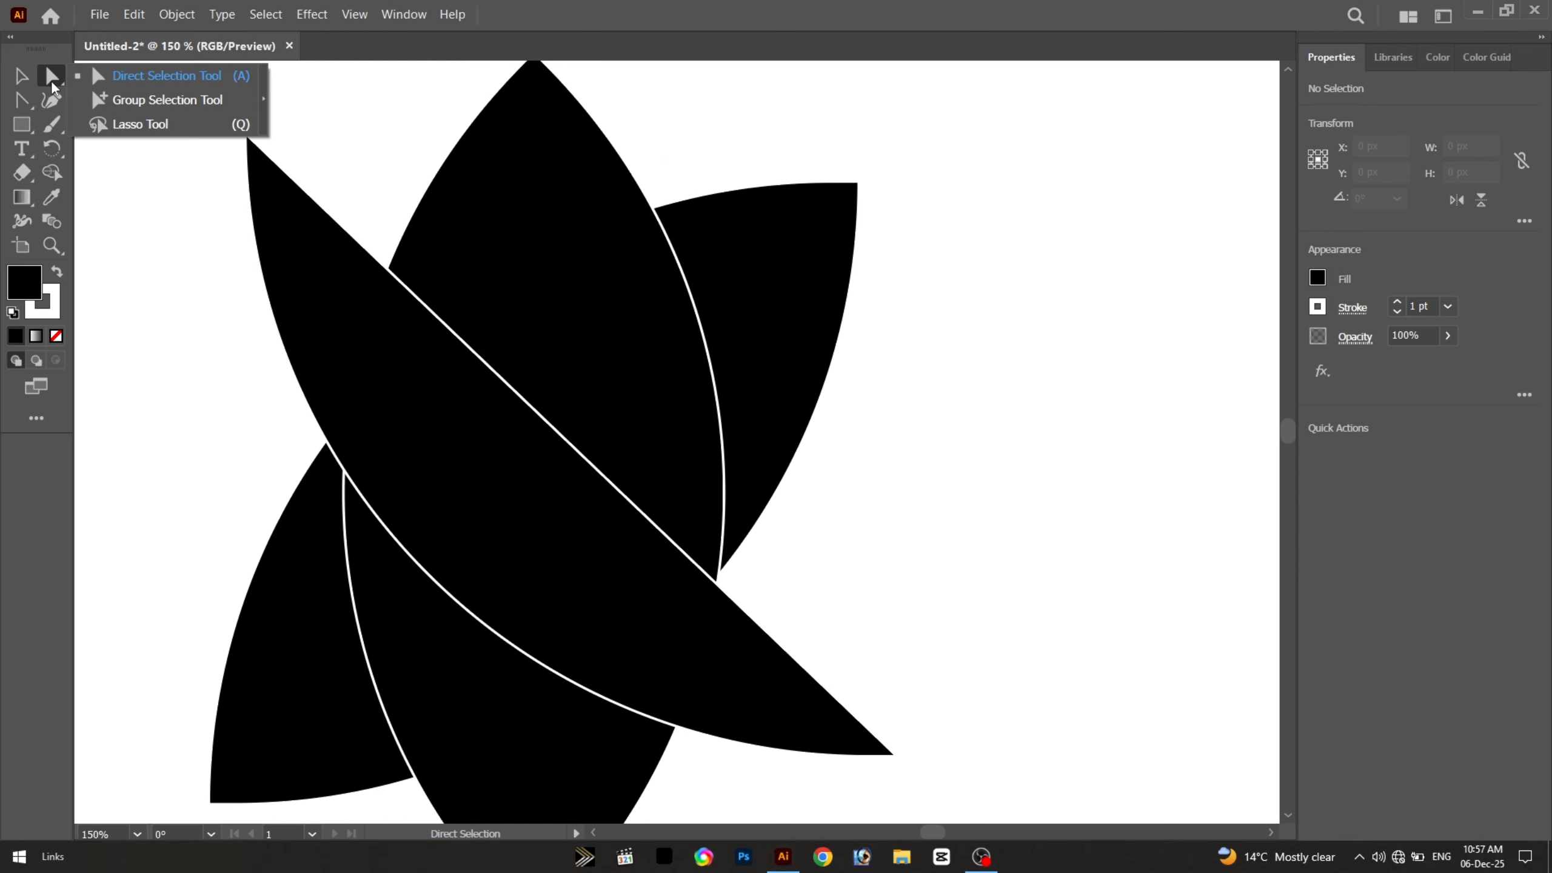
left_click(98, 91)
scroll(177, 153, "down", 2)
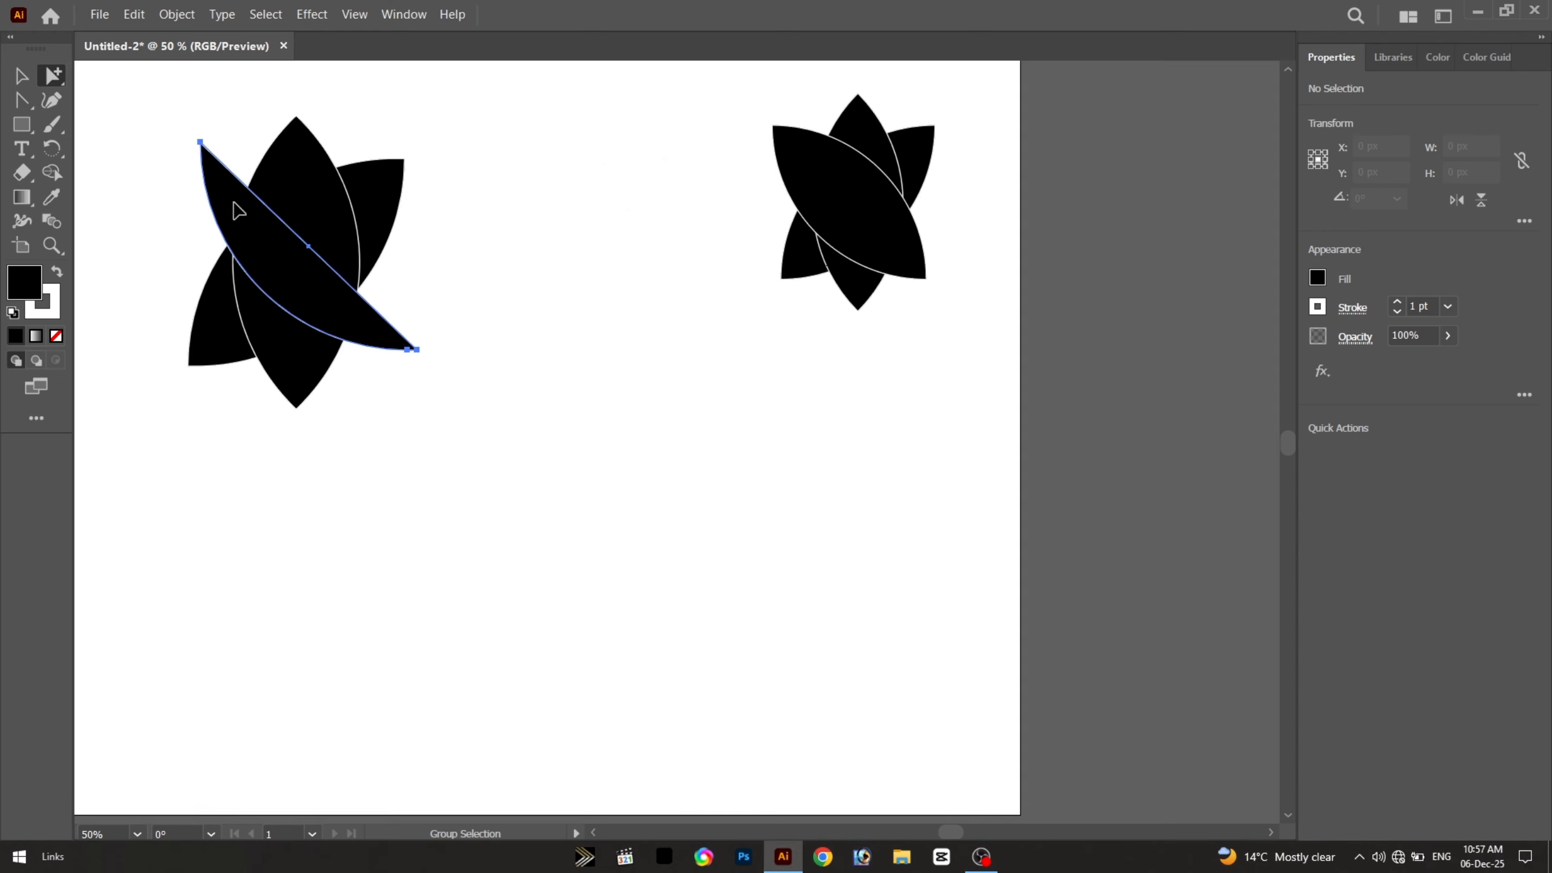
left_click(297, 126)
left_click_drag(300, 128, 385, 215)
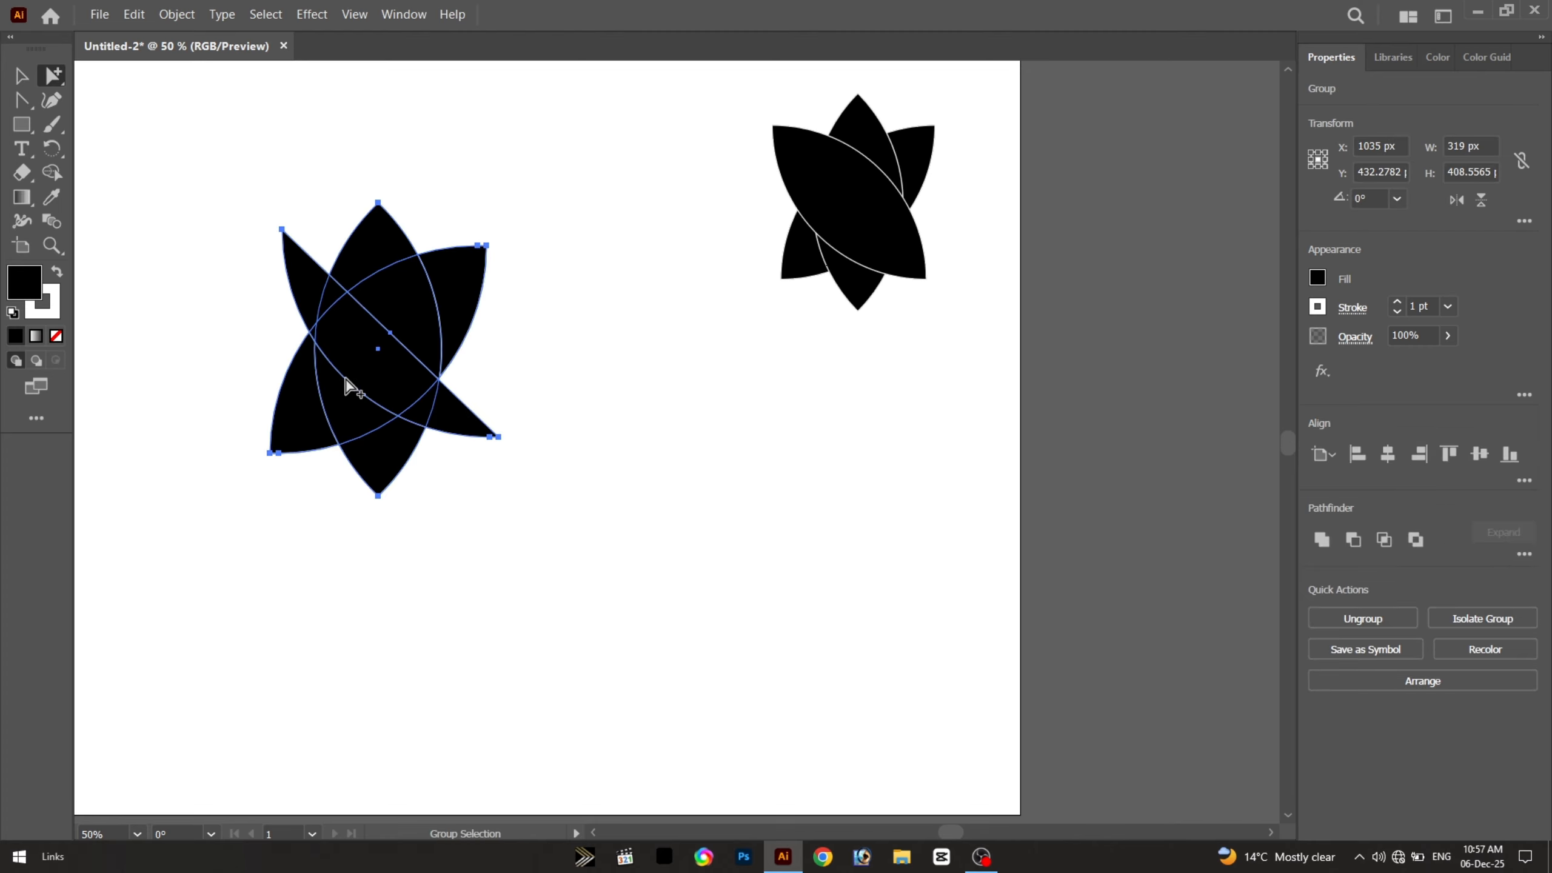
left_click_drag(369, 361, 636, 397)
left_click(1003, 444)
Try moving a petal of the right flower and a selection of several petals, undoing both moves
left_click_drag(886, 226, 921, 472)
key("ctrl+z")
left_click_drag(742, 113, 936, 297)
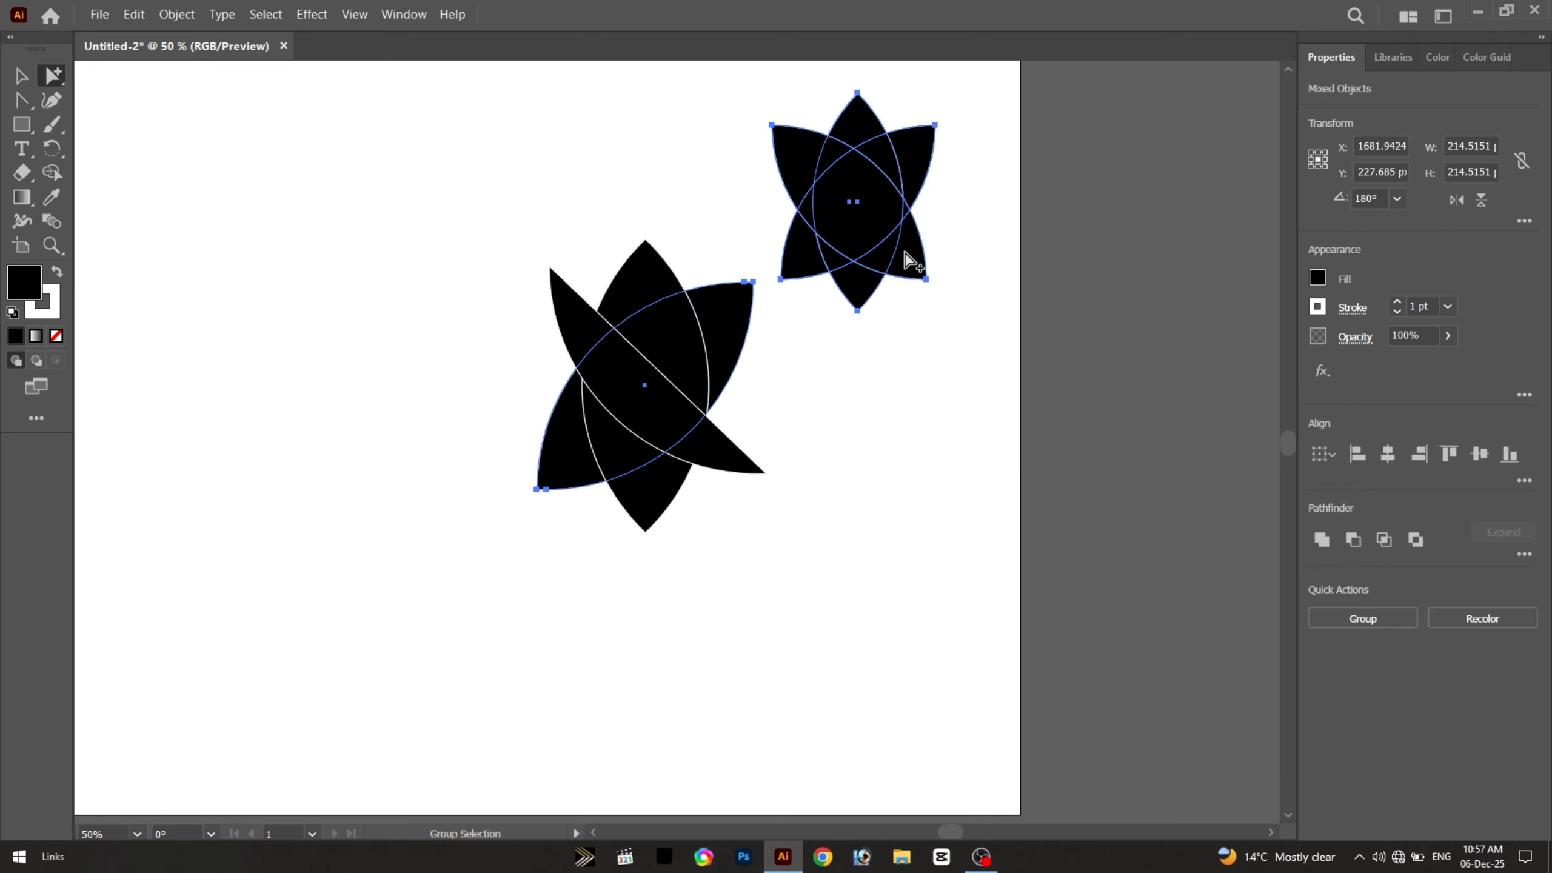
left_click_drag(869, 195, 720, 421)
key("ctrl+z")
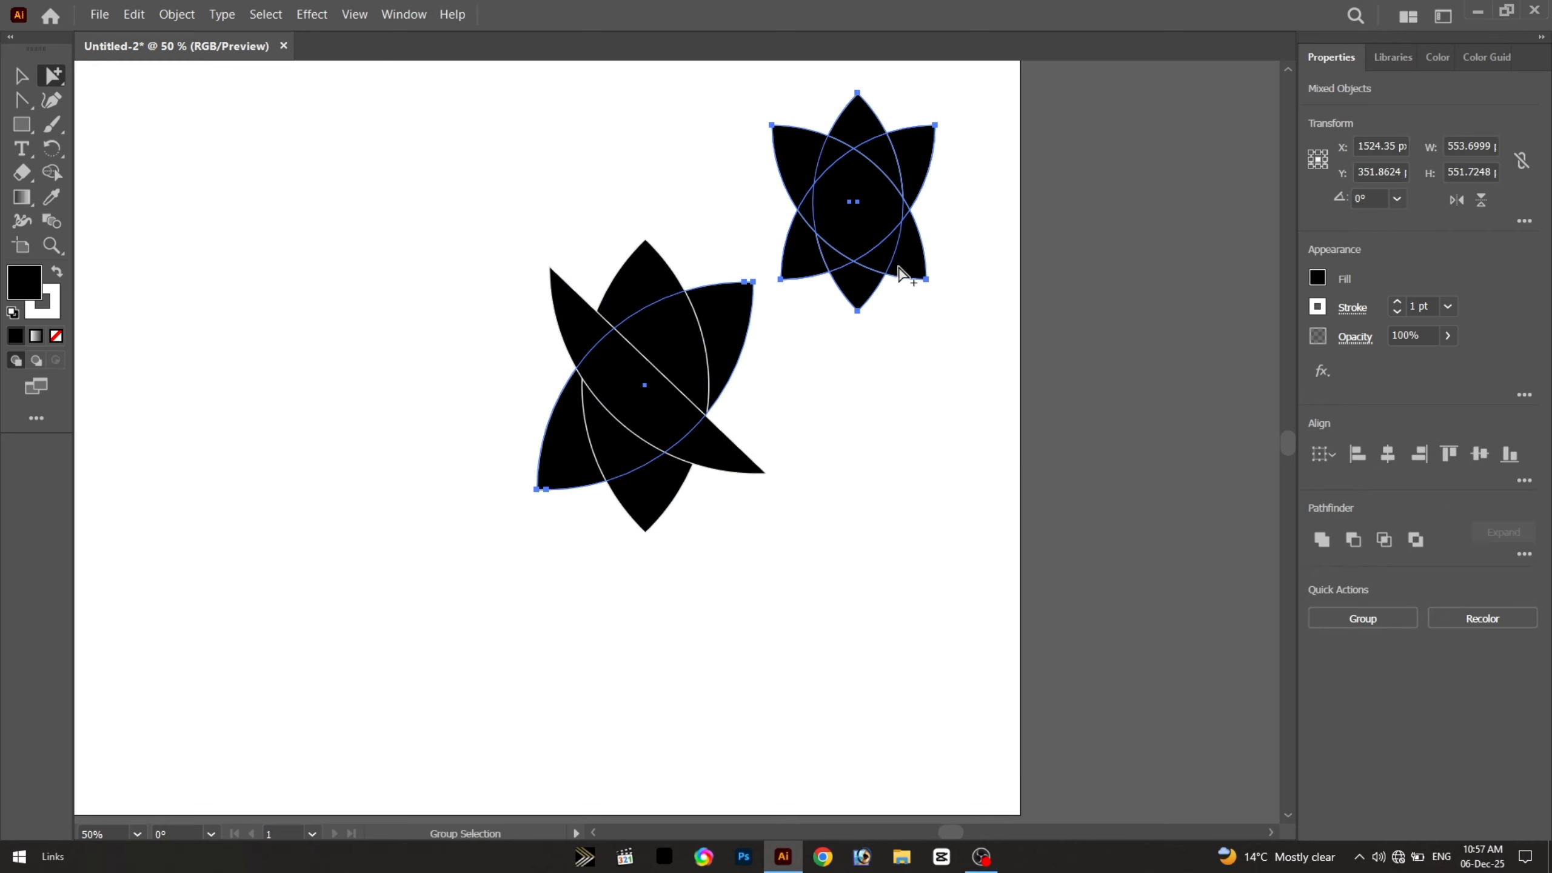
left_click(1004, 243)
Select the whole larger flower with the Selection tool and rotate it 270°
scroll(692, 405, "up", 1)
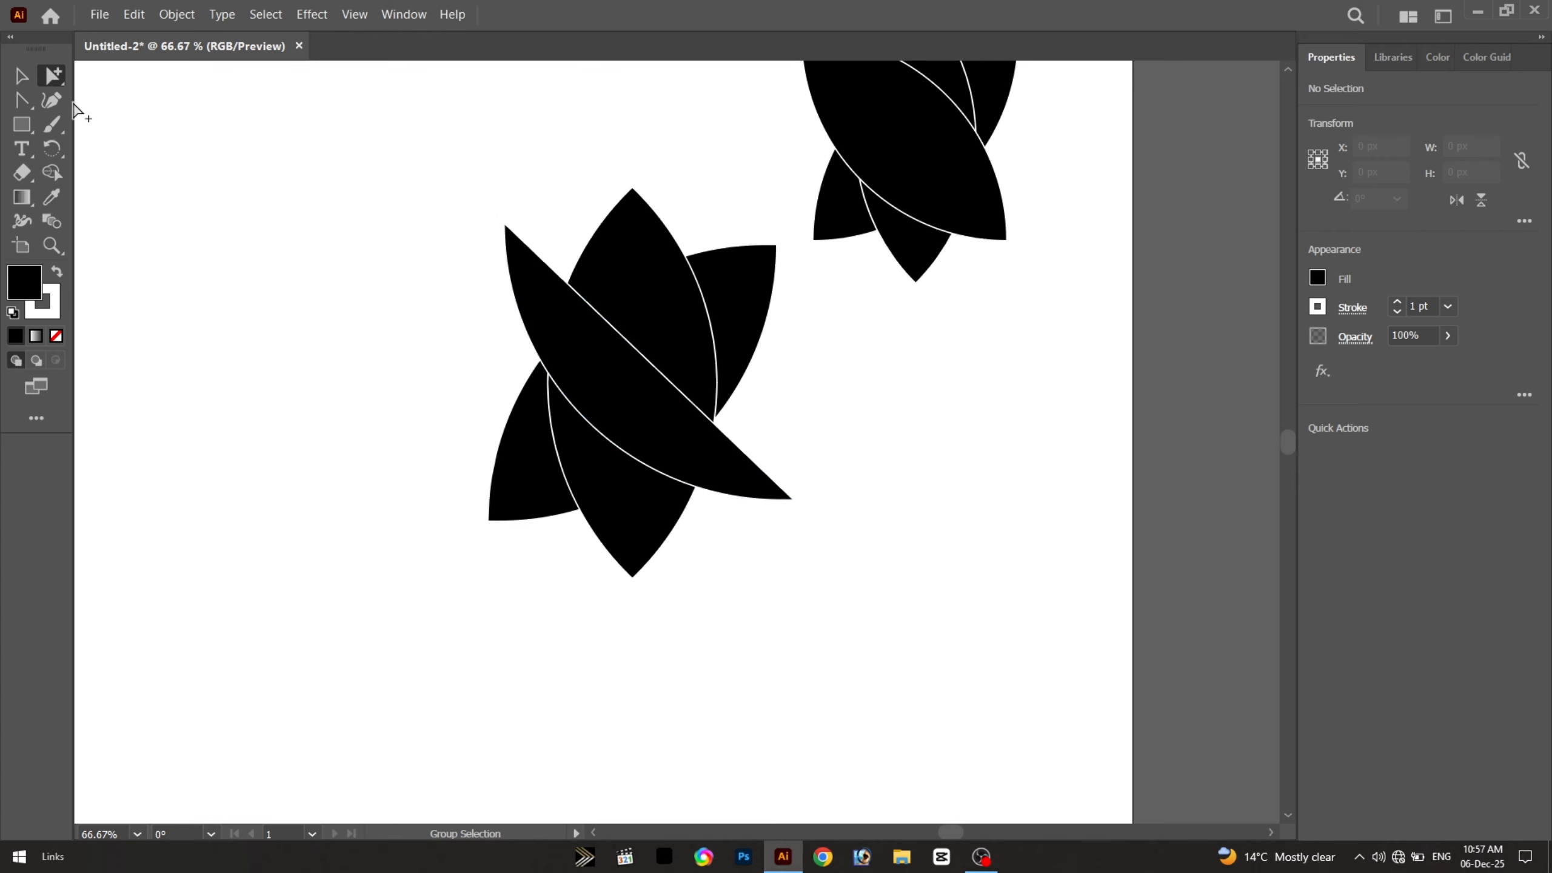
right_click(53, 85)
left_click(5, 89)
left_click(14, 79)
left_click_drag(654, 196, 498, 229)
left_click_drag(273, 214, 569, 324)
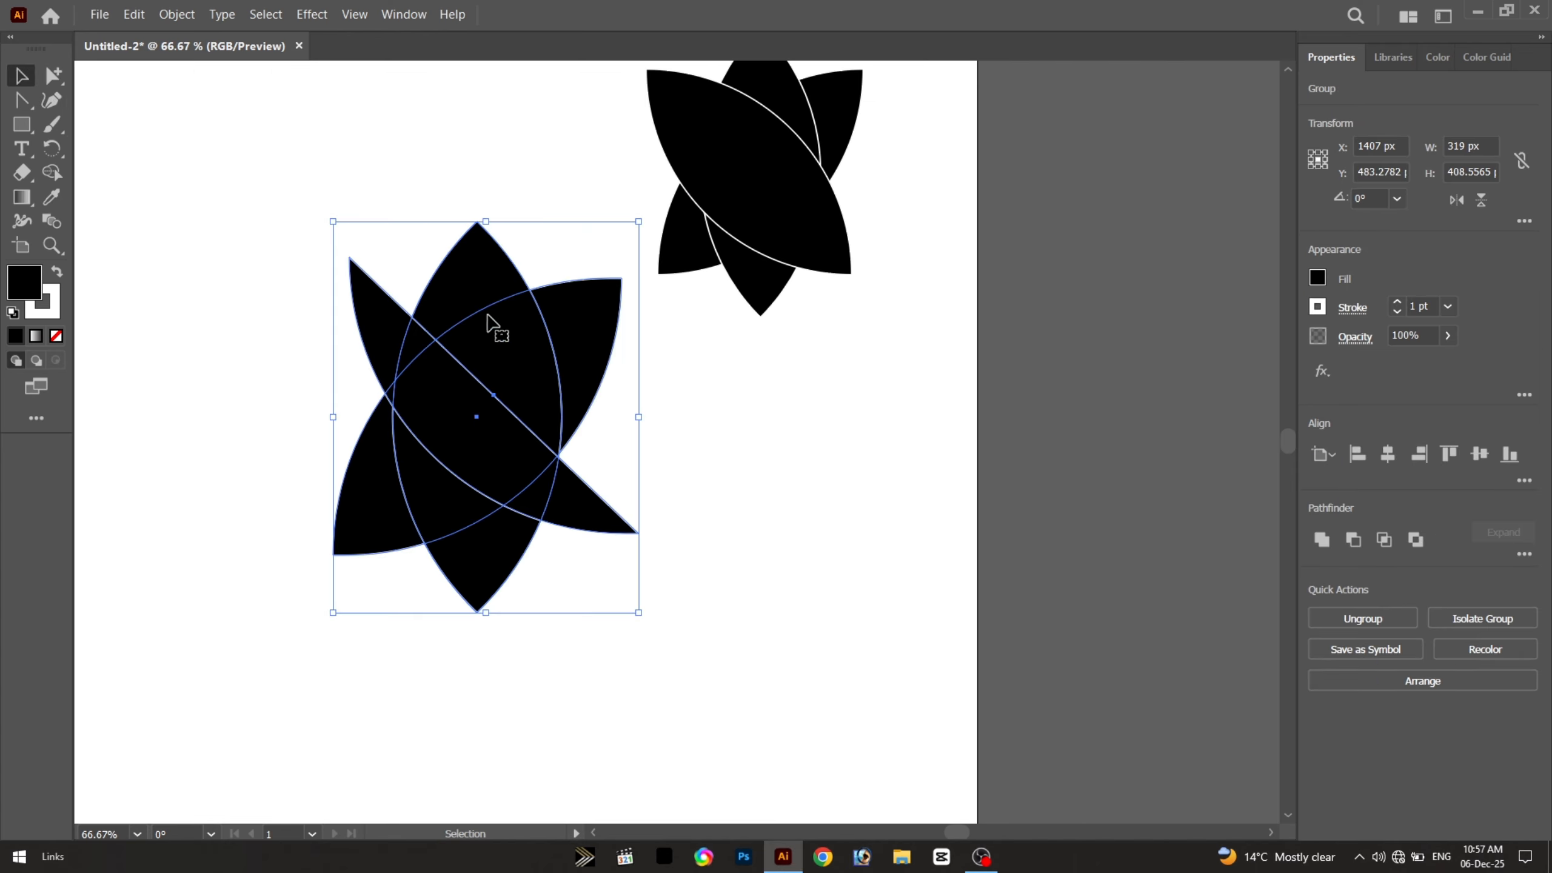
left_click_drag(641, 212, 708, 632)
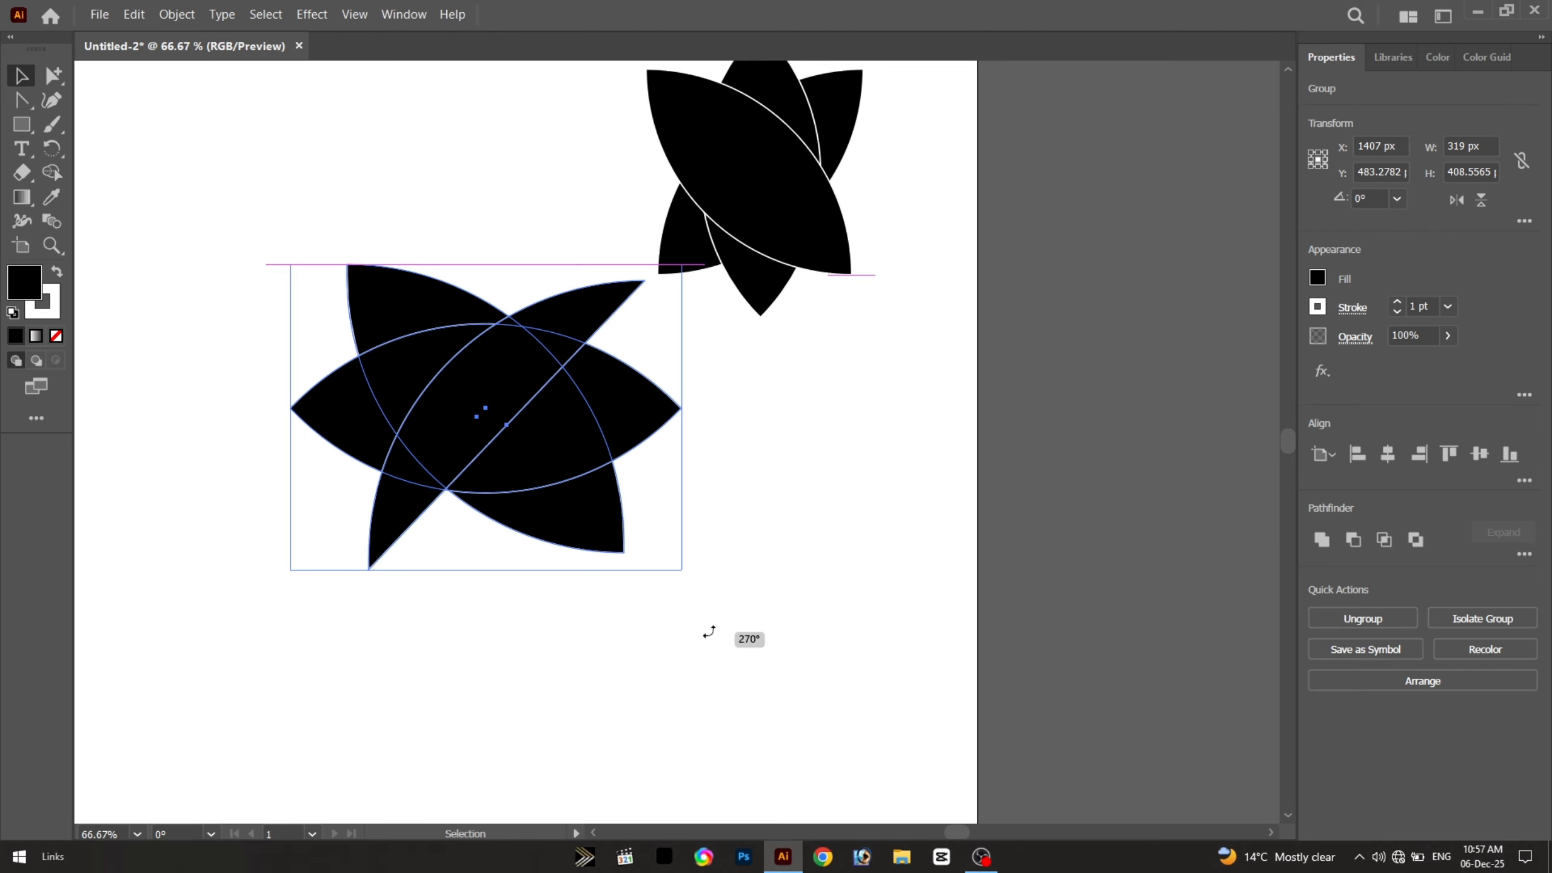
left_click(869, 576)
Flip the rotated flower three times vertically and three times horizontally, and clear the selection
left_click_drag(666, 474, 395, 573)
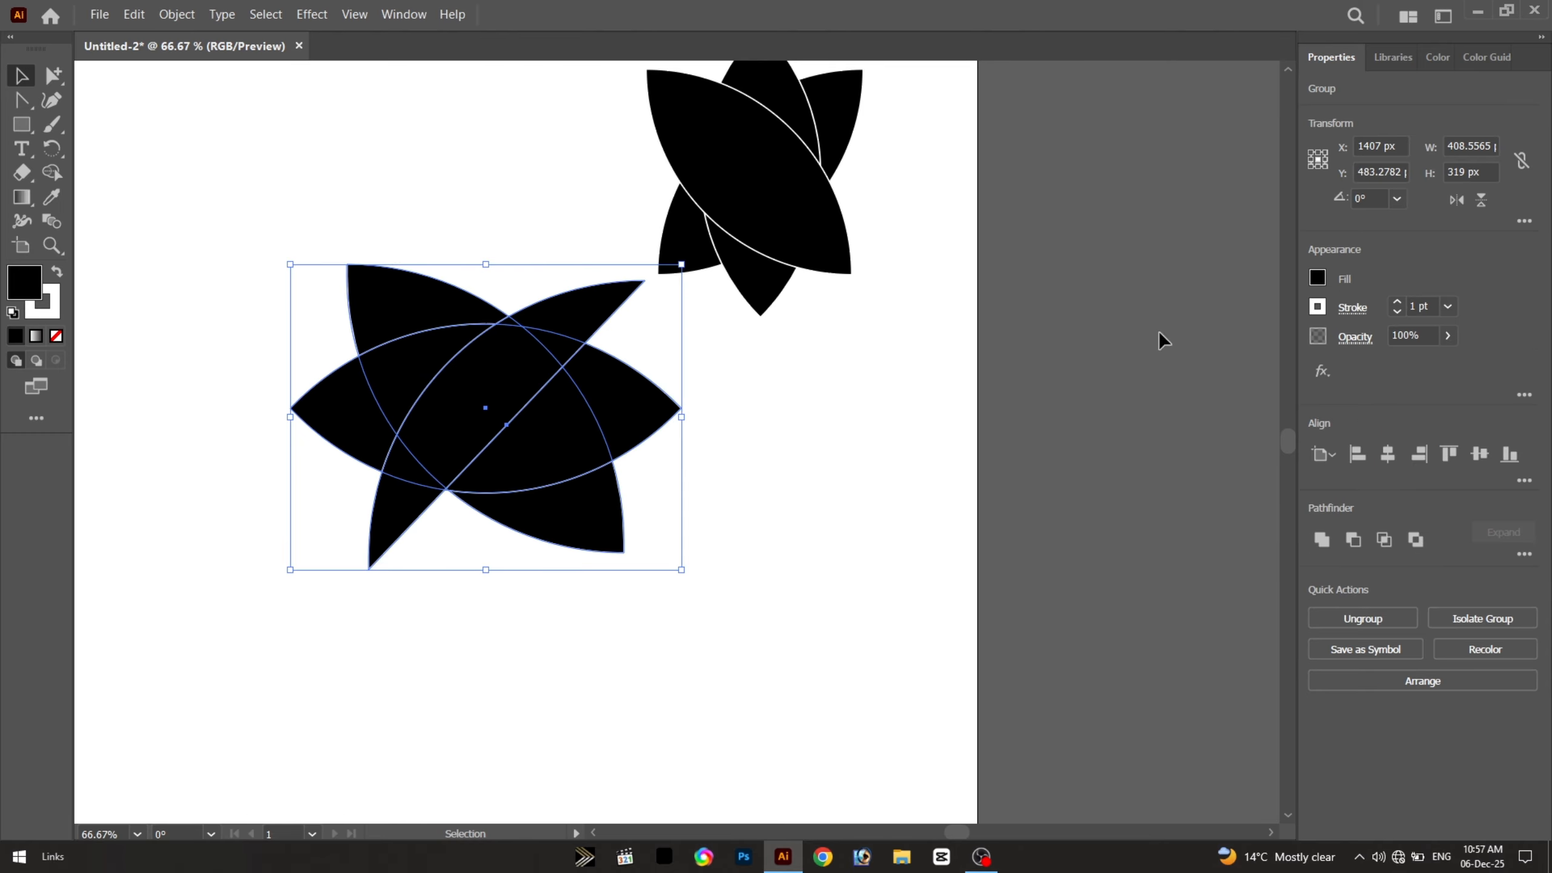
left_click(1484, 205)
left_click(1484, 208)
left_click(1484, 208)
left_click(1457, 201)
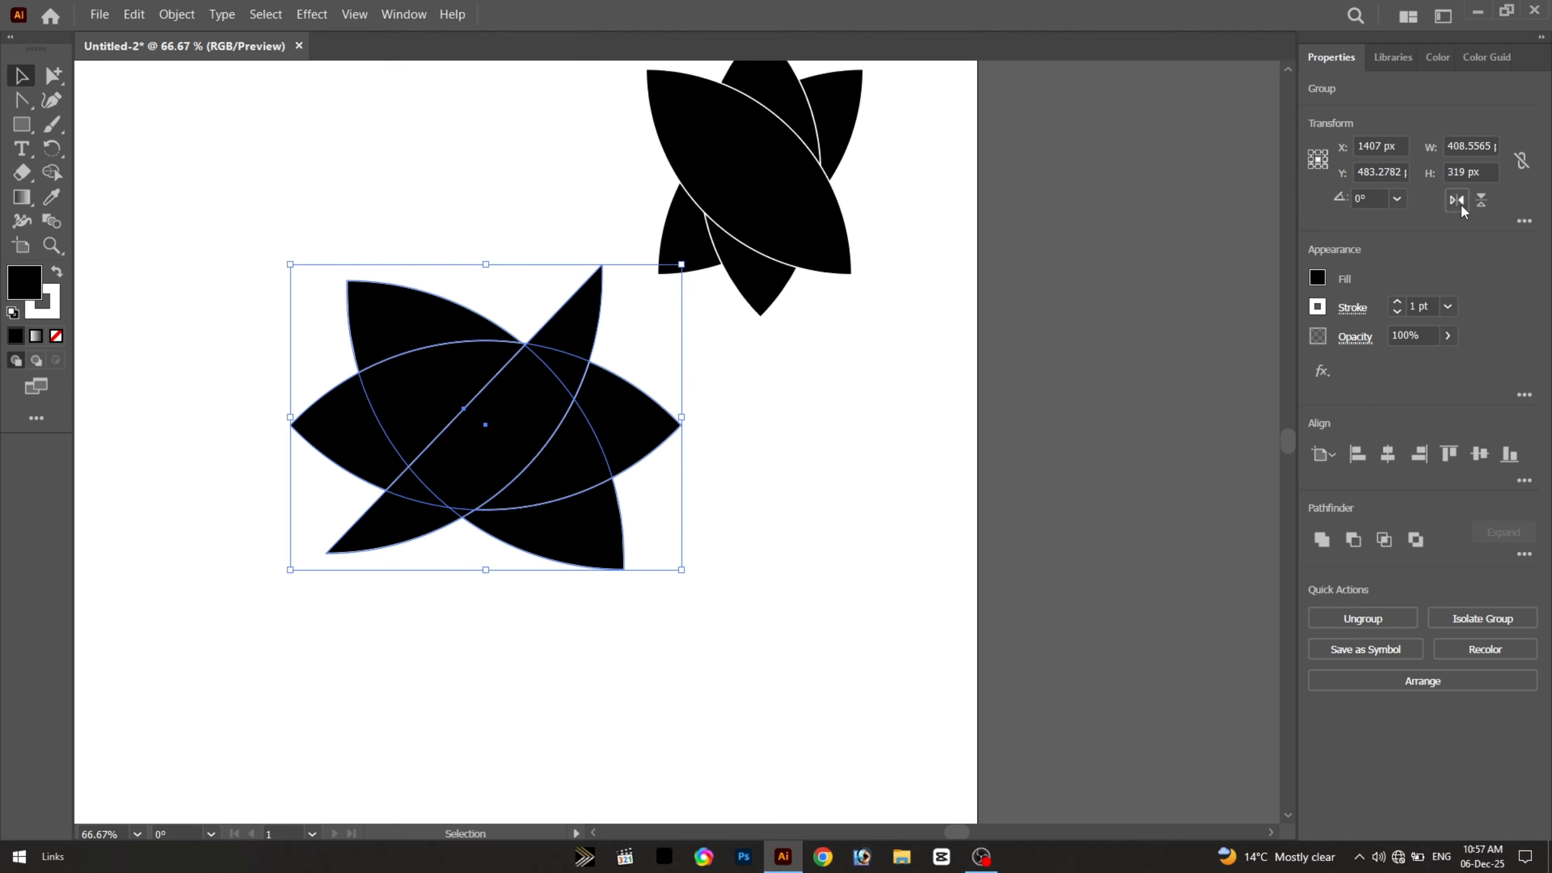
left_click(1460, 204)
left_click(1460, 204)
left_click(1047, 304)
key("ctrl+minus")
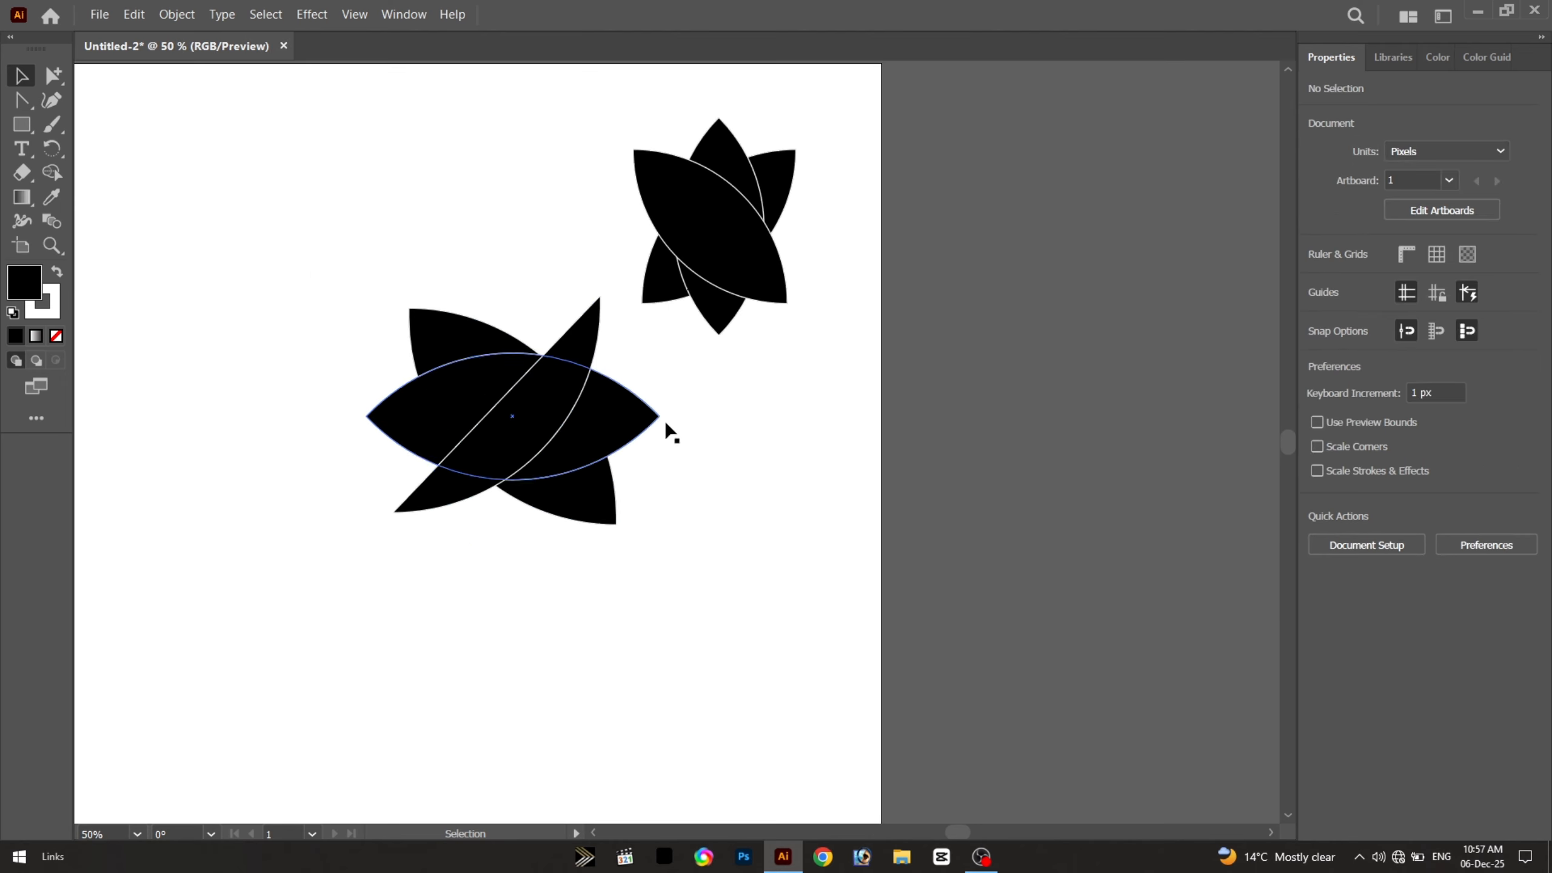
scroll(899, 371, "down", 2)
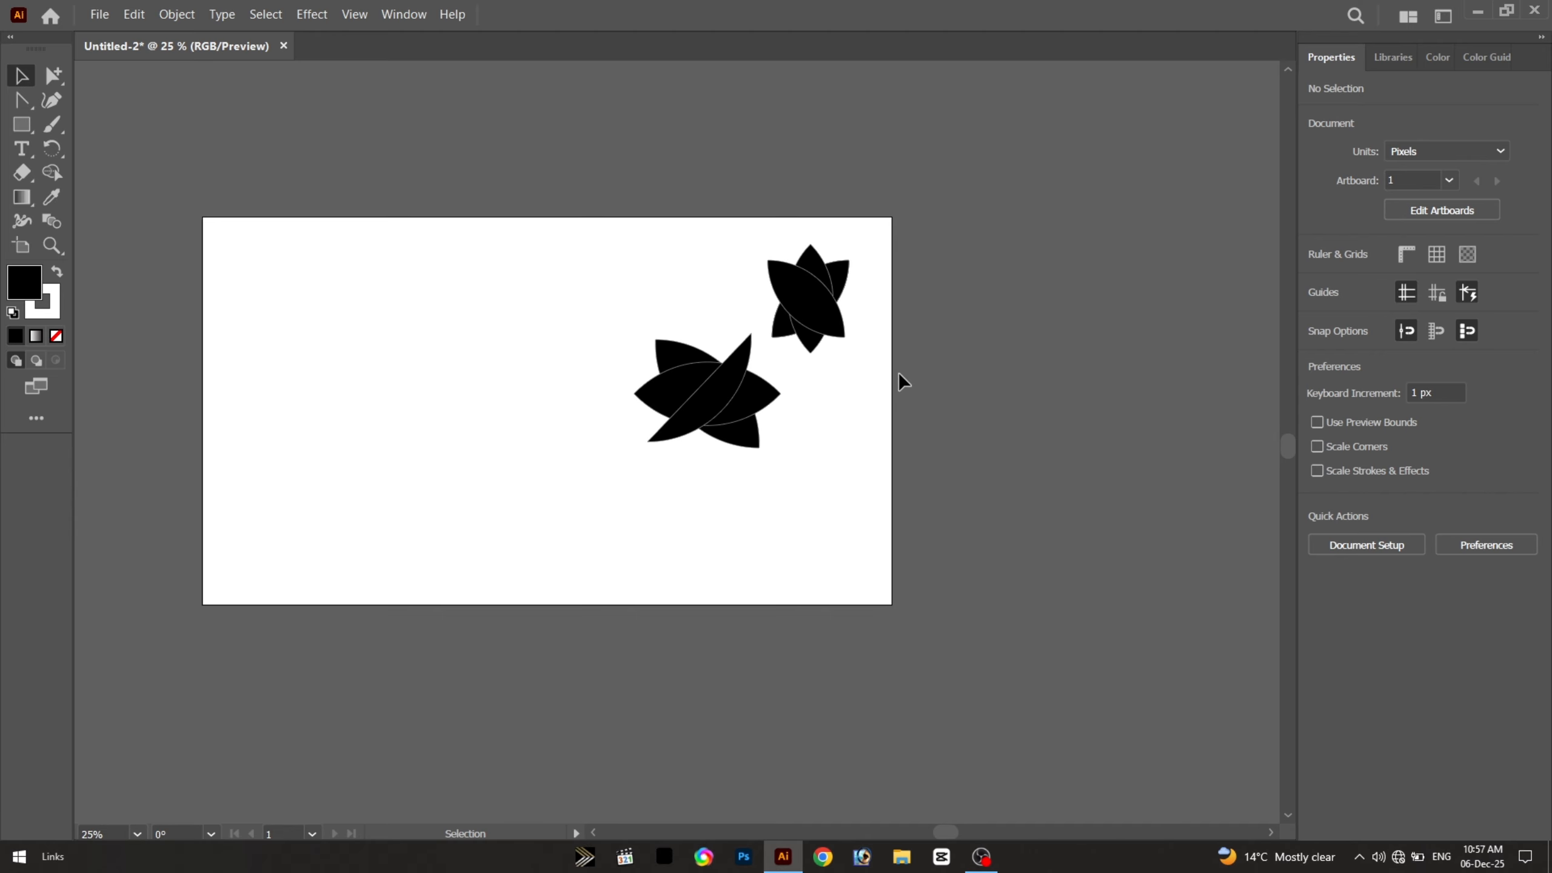
scroll(843, 375, "up", 3)
key("space")
left_click_drag(797, 289, 782, 309)
scroll(1008, 378, "down", 1)
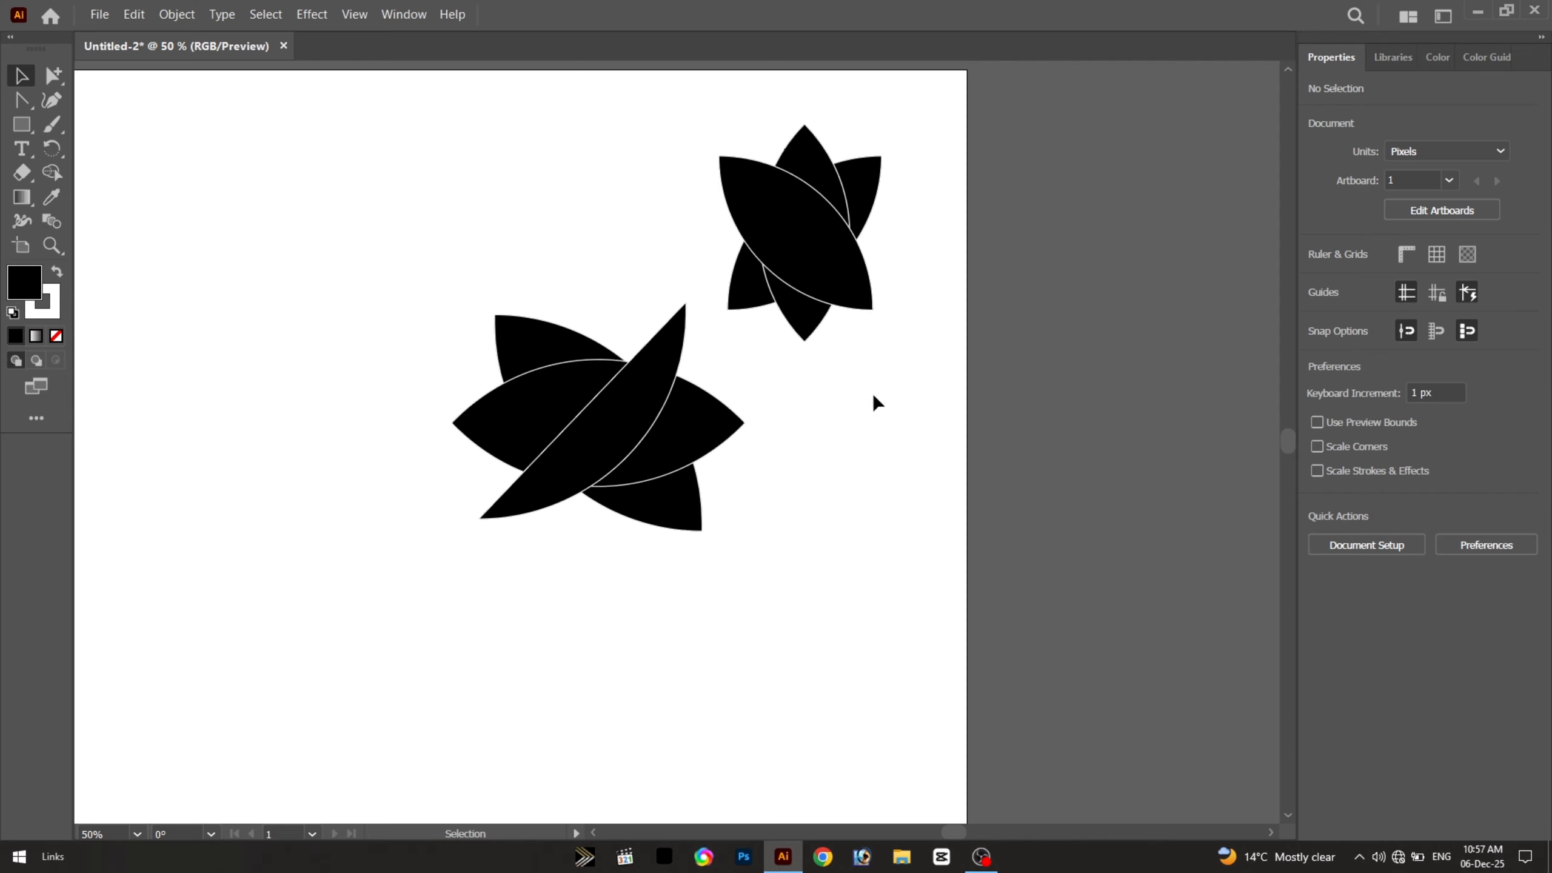
Move the horizontal petal of the larger flower away from its group, across the artboard's right edge
left_click_drag(728, 435, 1099, 610)
double_click(709, 464)
key("Escape")
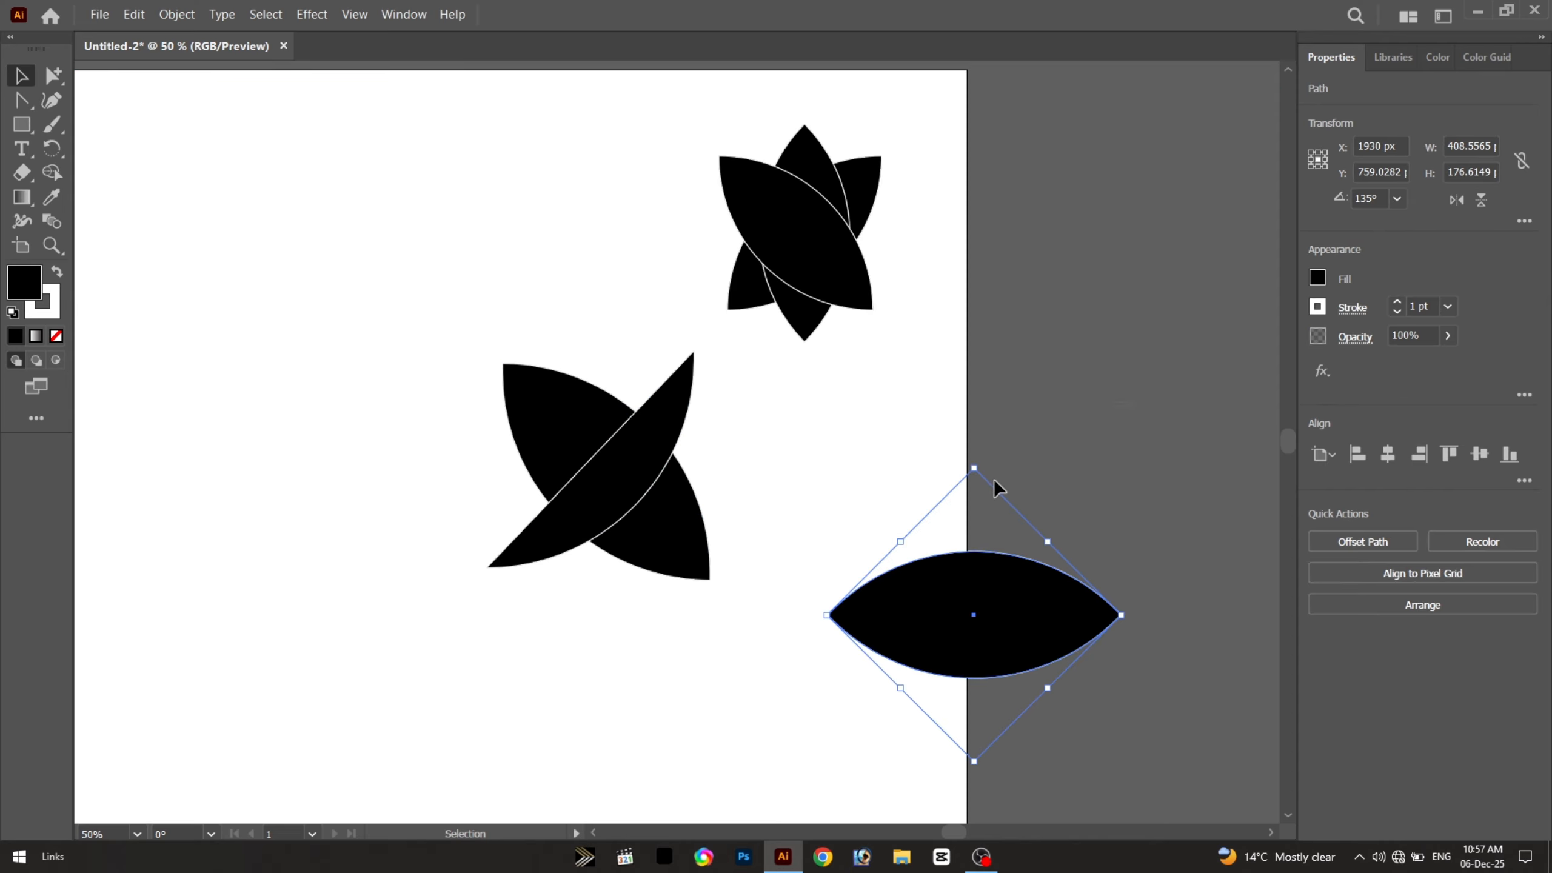
Try deleting the detached petal while its whole group is selected, and undo the deletion
left_click(956, 543)
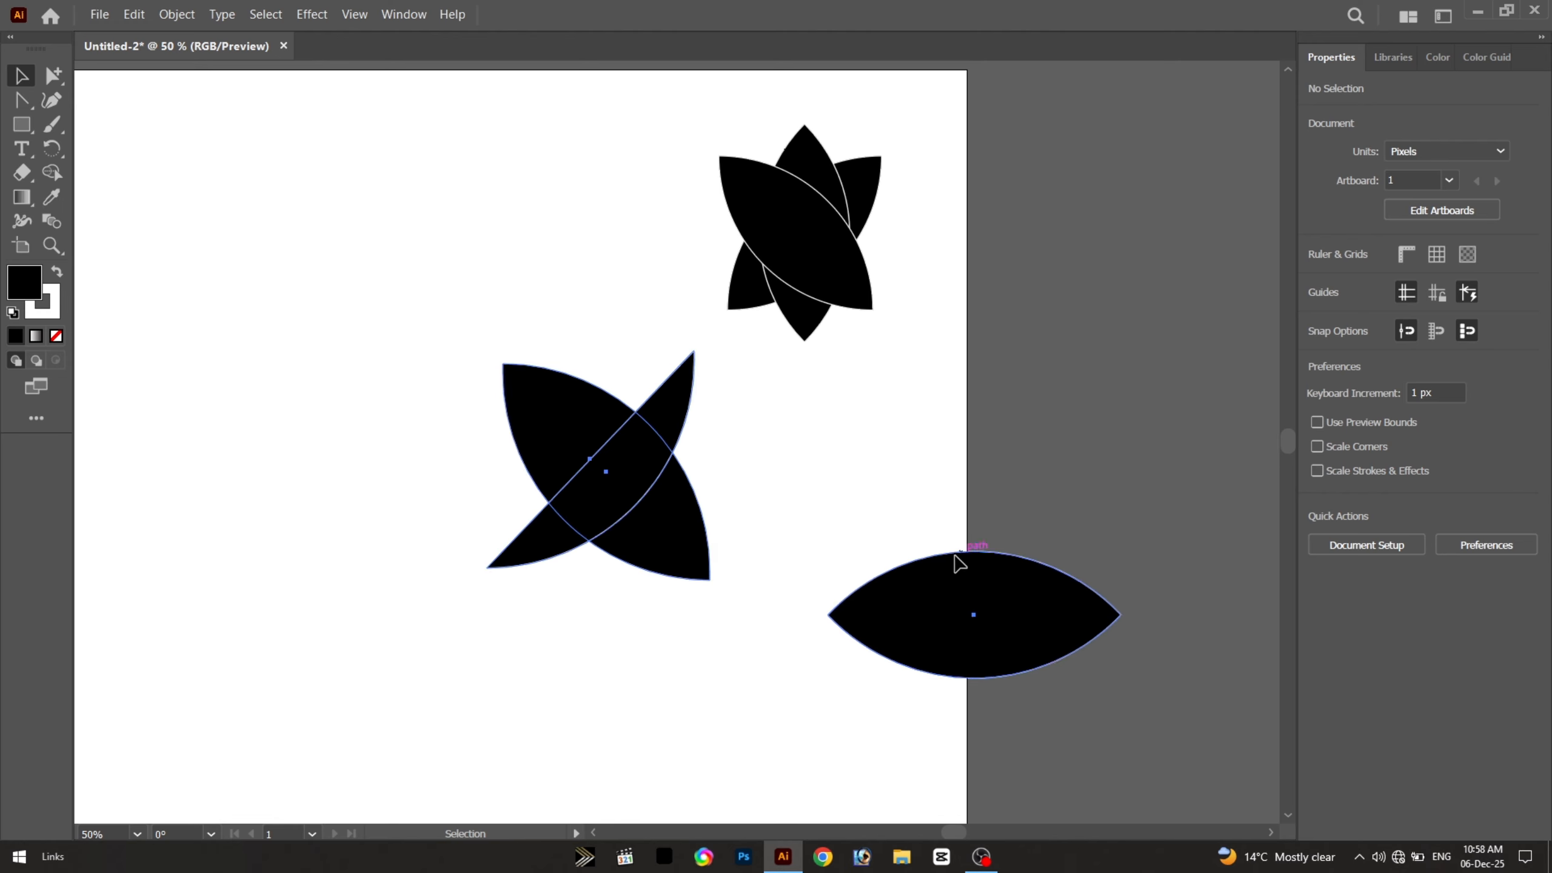
left_click(958, 559)
key("Delete")
key("ctrl+z")
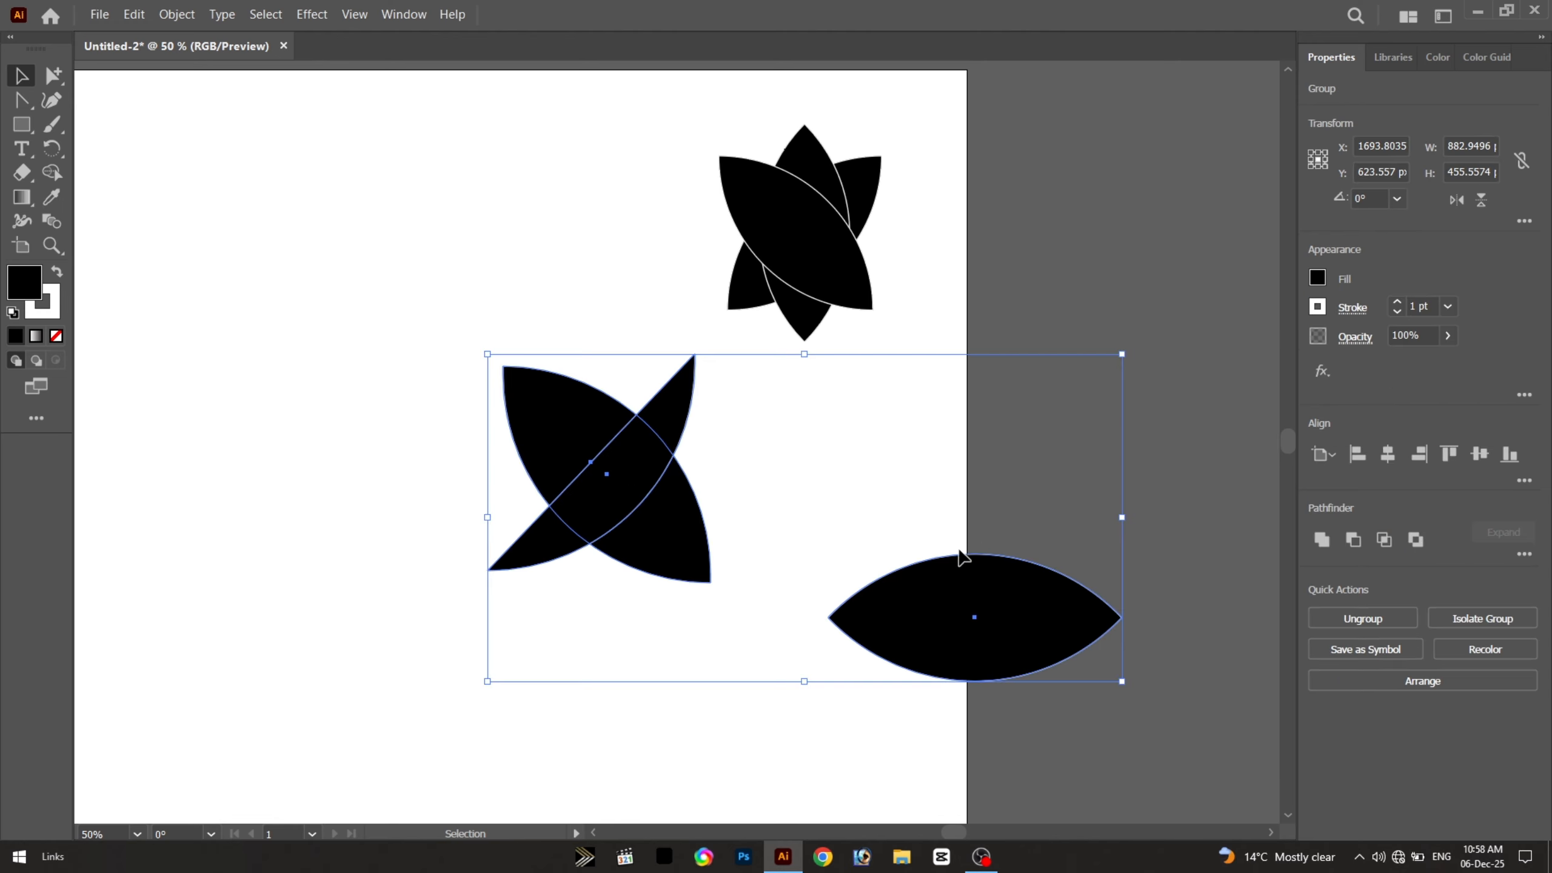
Isolate the larger flower's group, delete the detached horizontal petal, and leave isolation mode
double_click(965, 584)
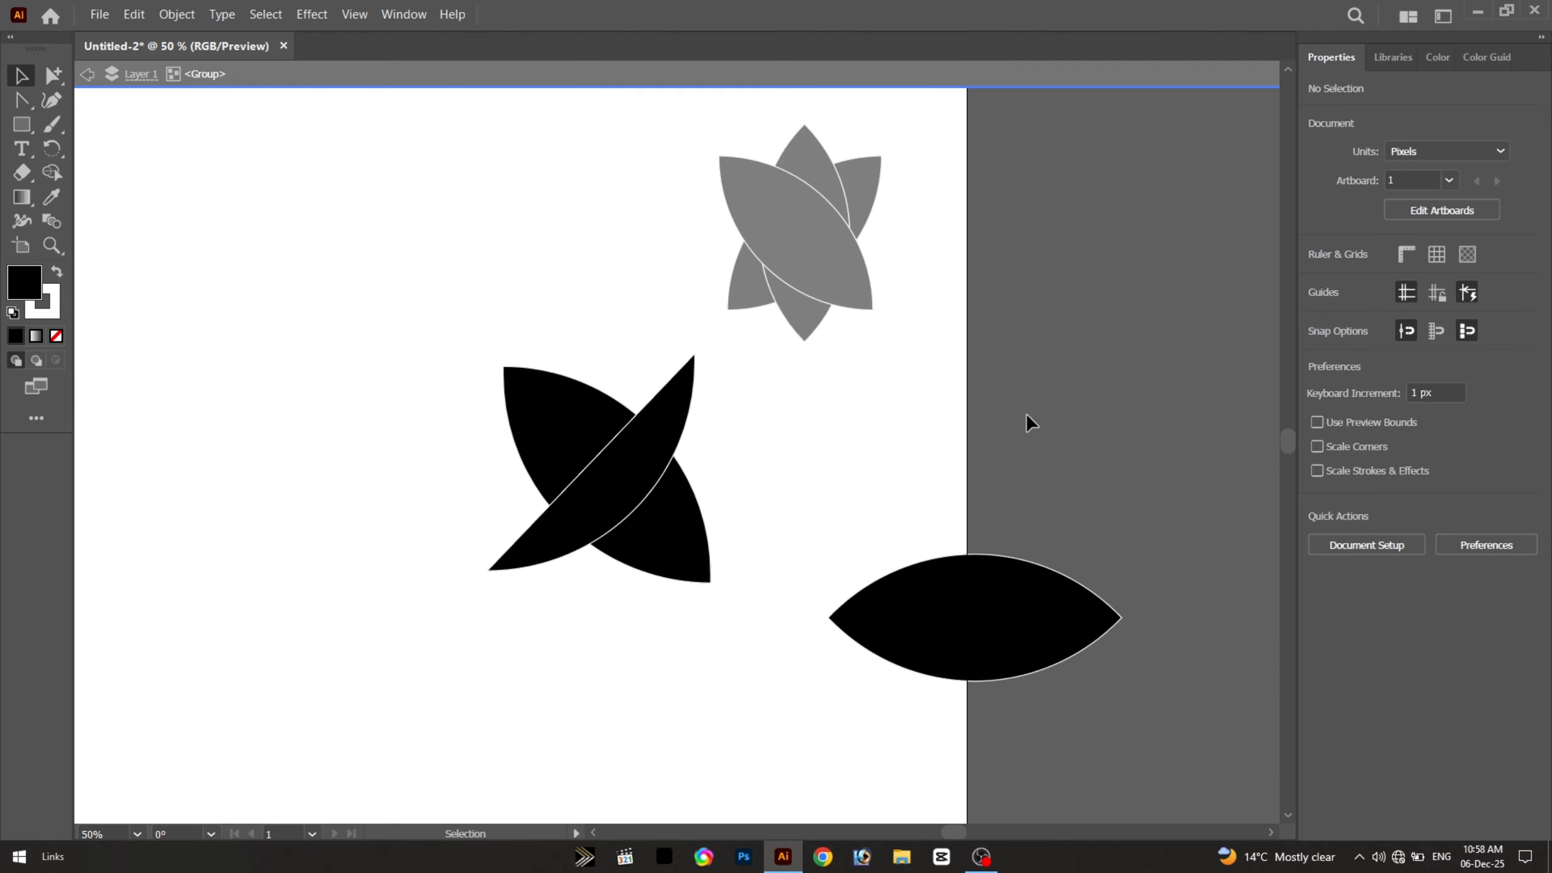
left_click(1026, 563)
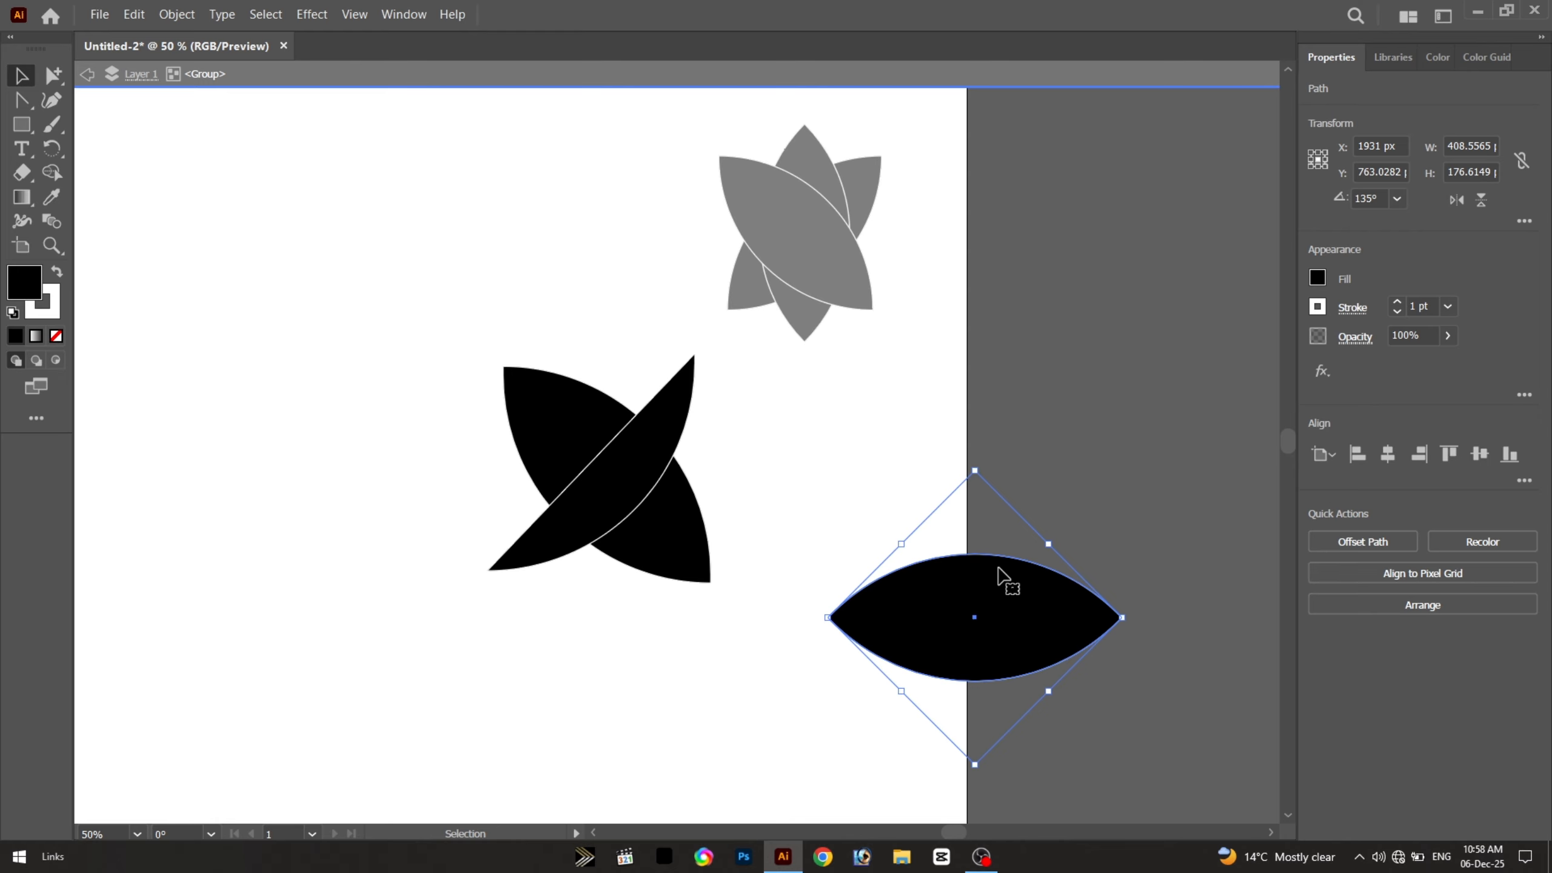
key("Escape")
key("Delete")
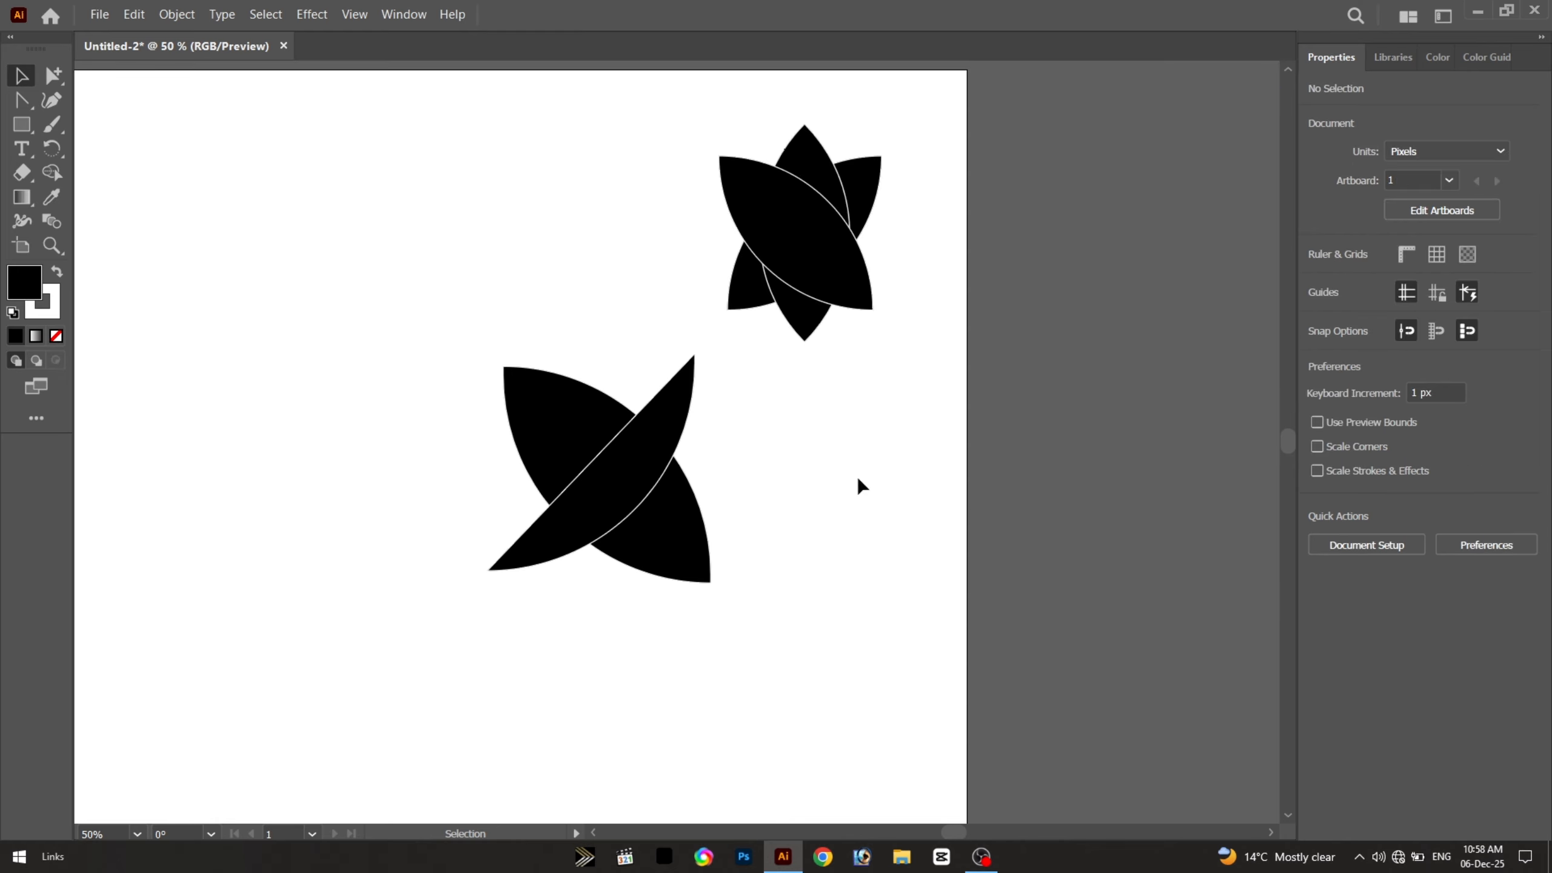
Rotate the smaller flower 90° clockwise and clear the selection
scroll(913, 528, "down", 2, "alt")
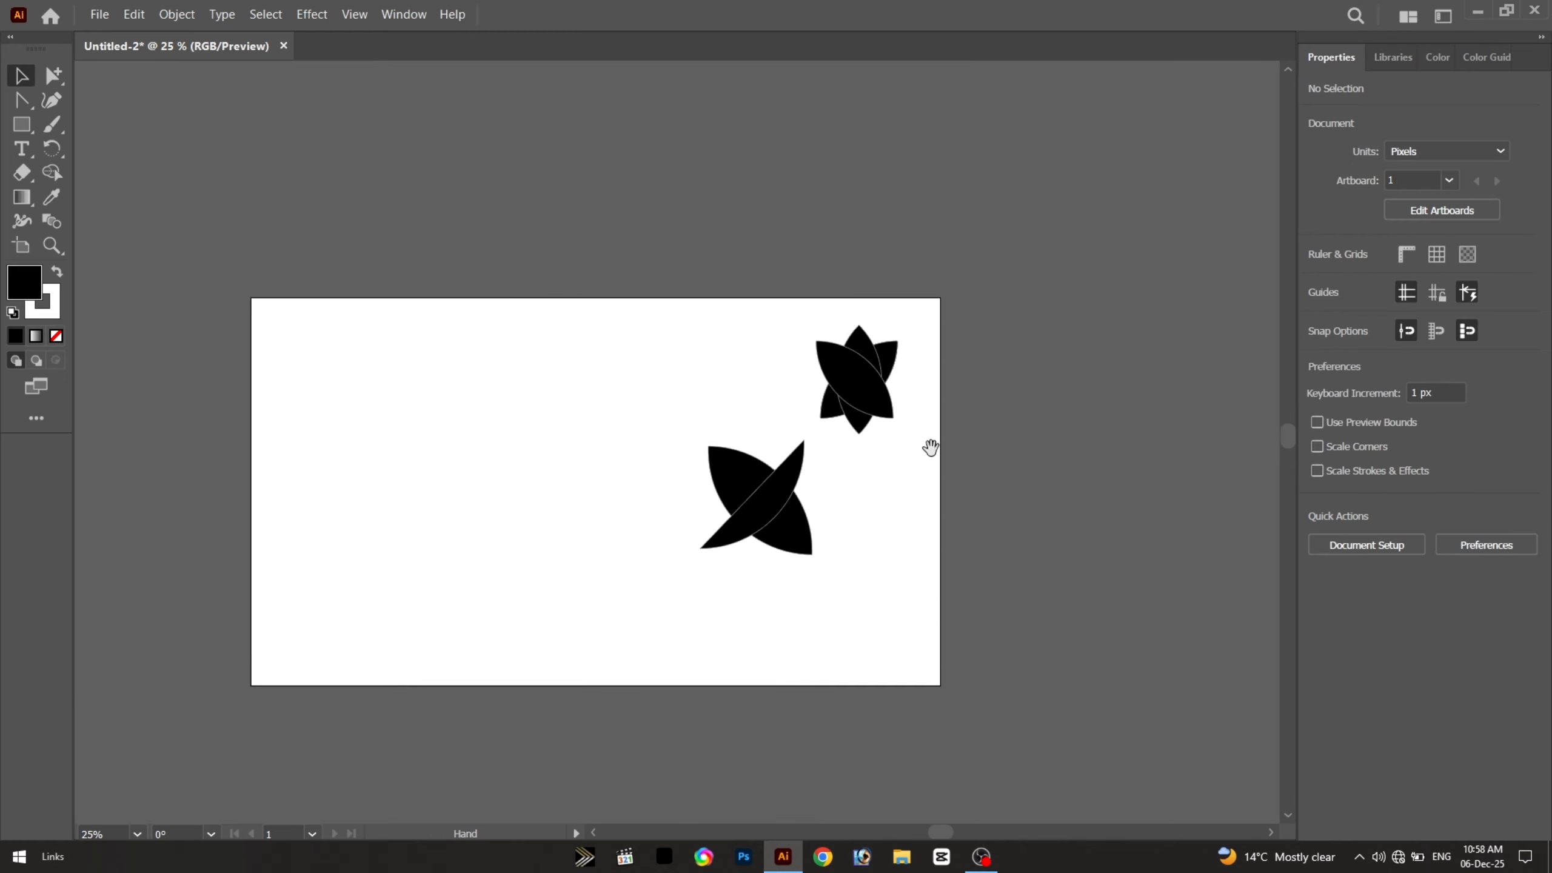
left_click_drag(930, 448, 755, 493)
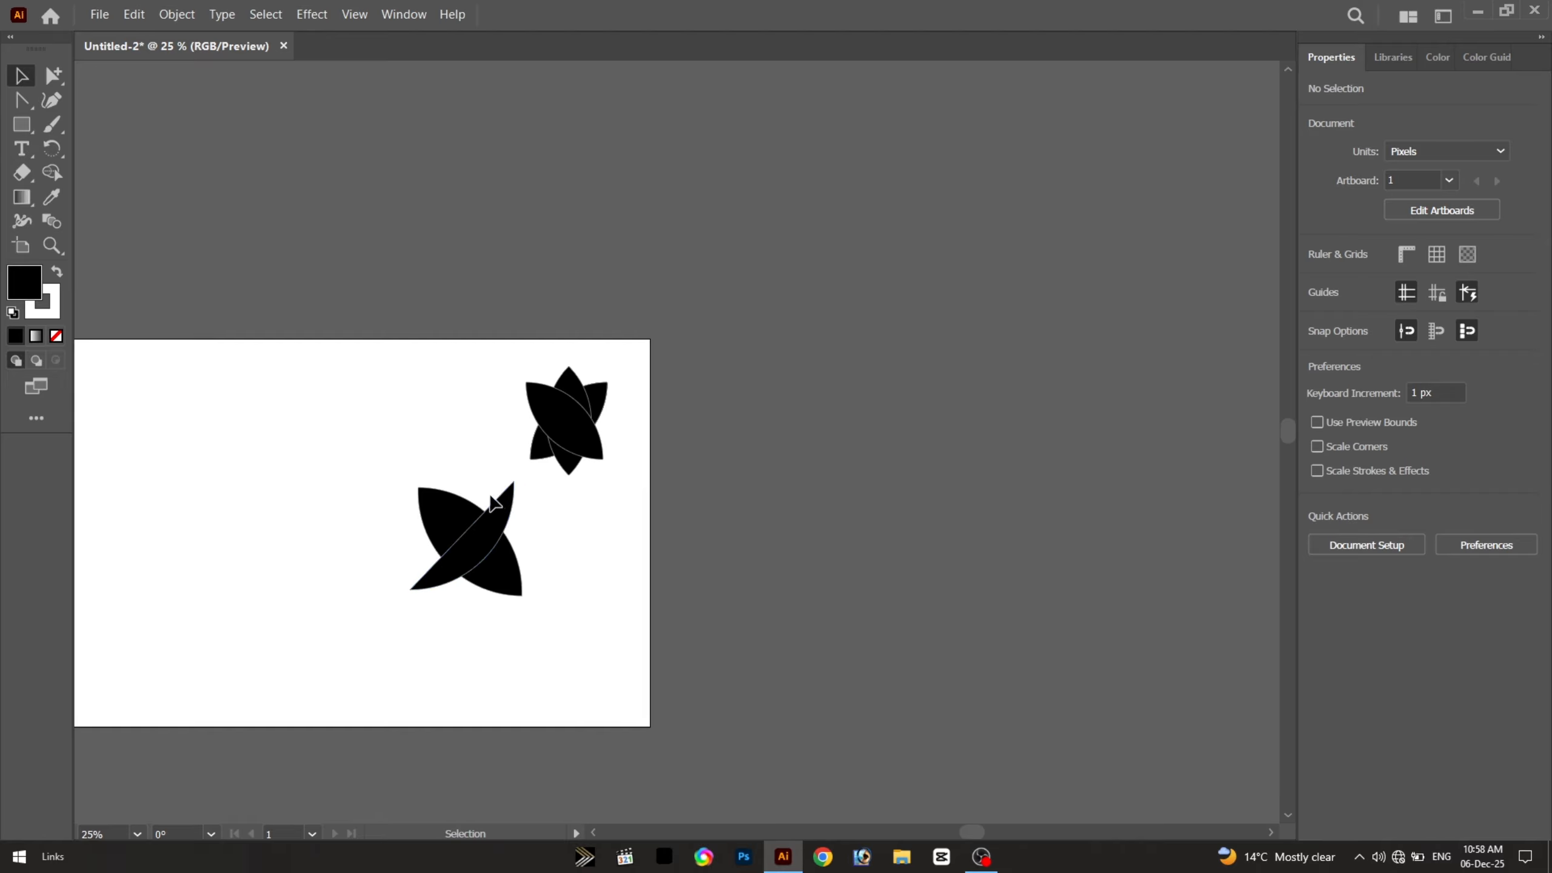
scroll(493, 504, "up", 3, "alt")
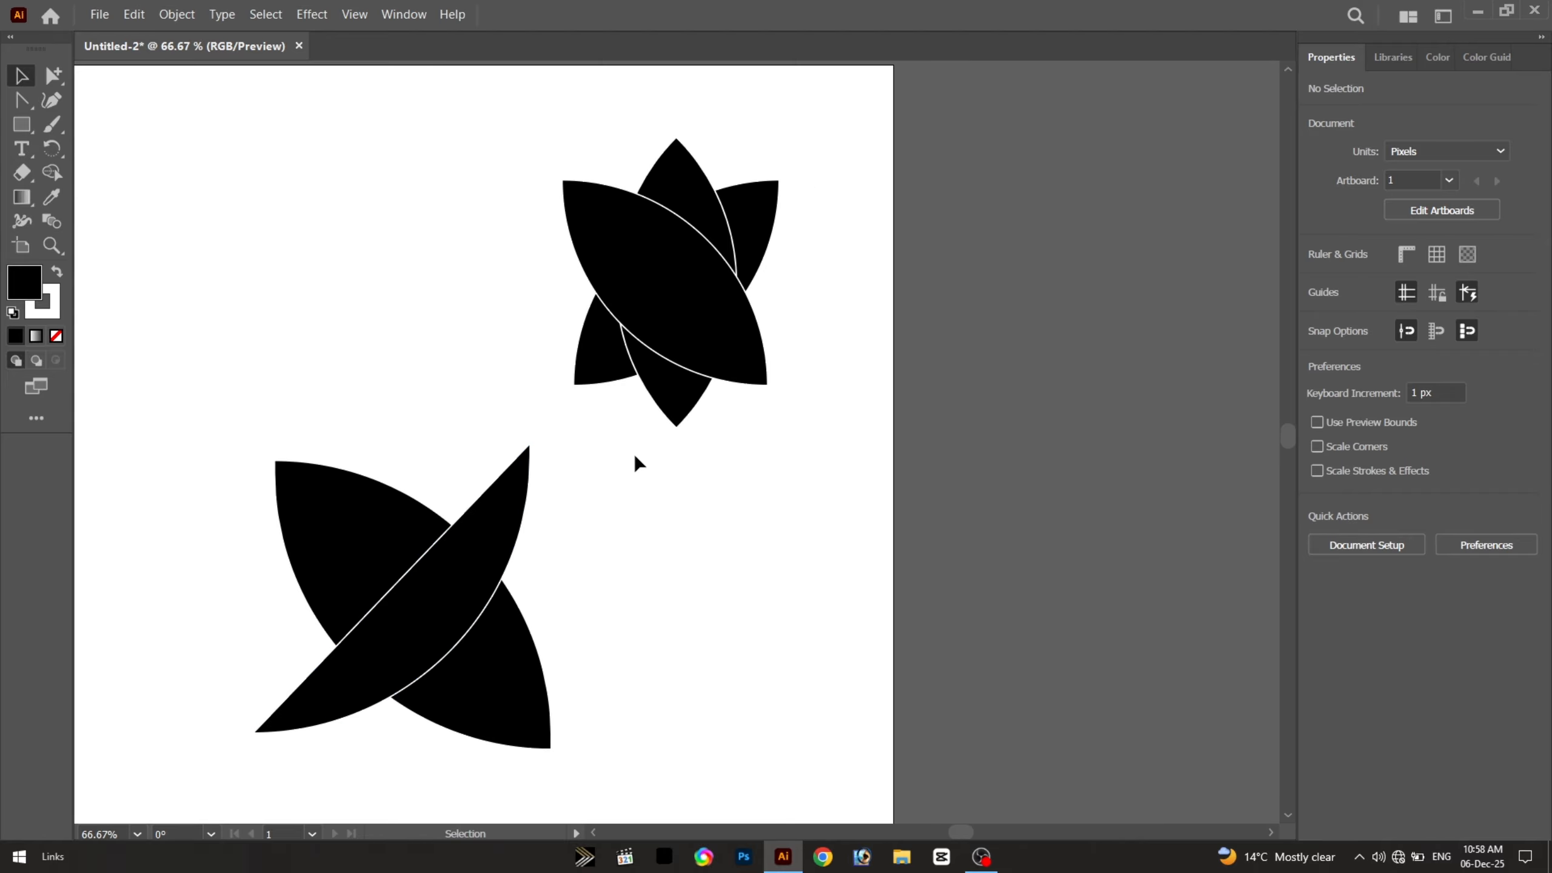
left_click(610, 285)
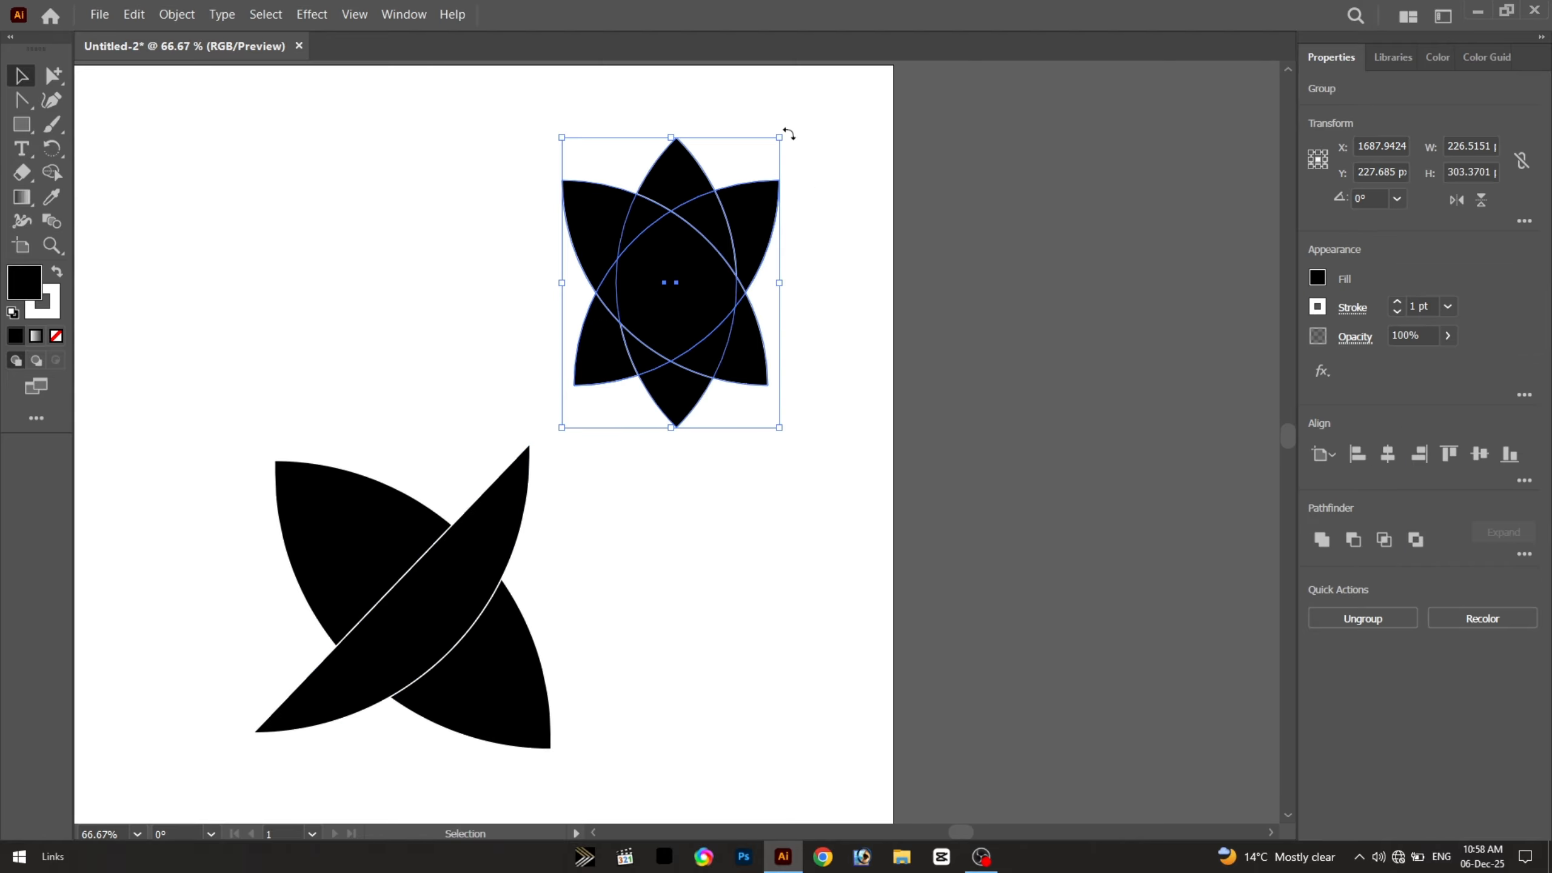
left_click_drag(786, 131, 901, 374)
left_click(1027, 453)
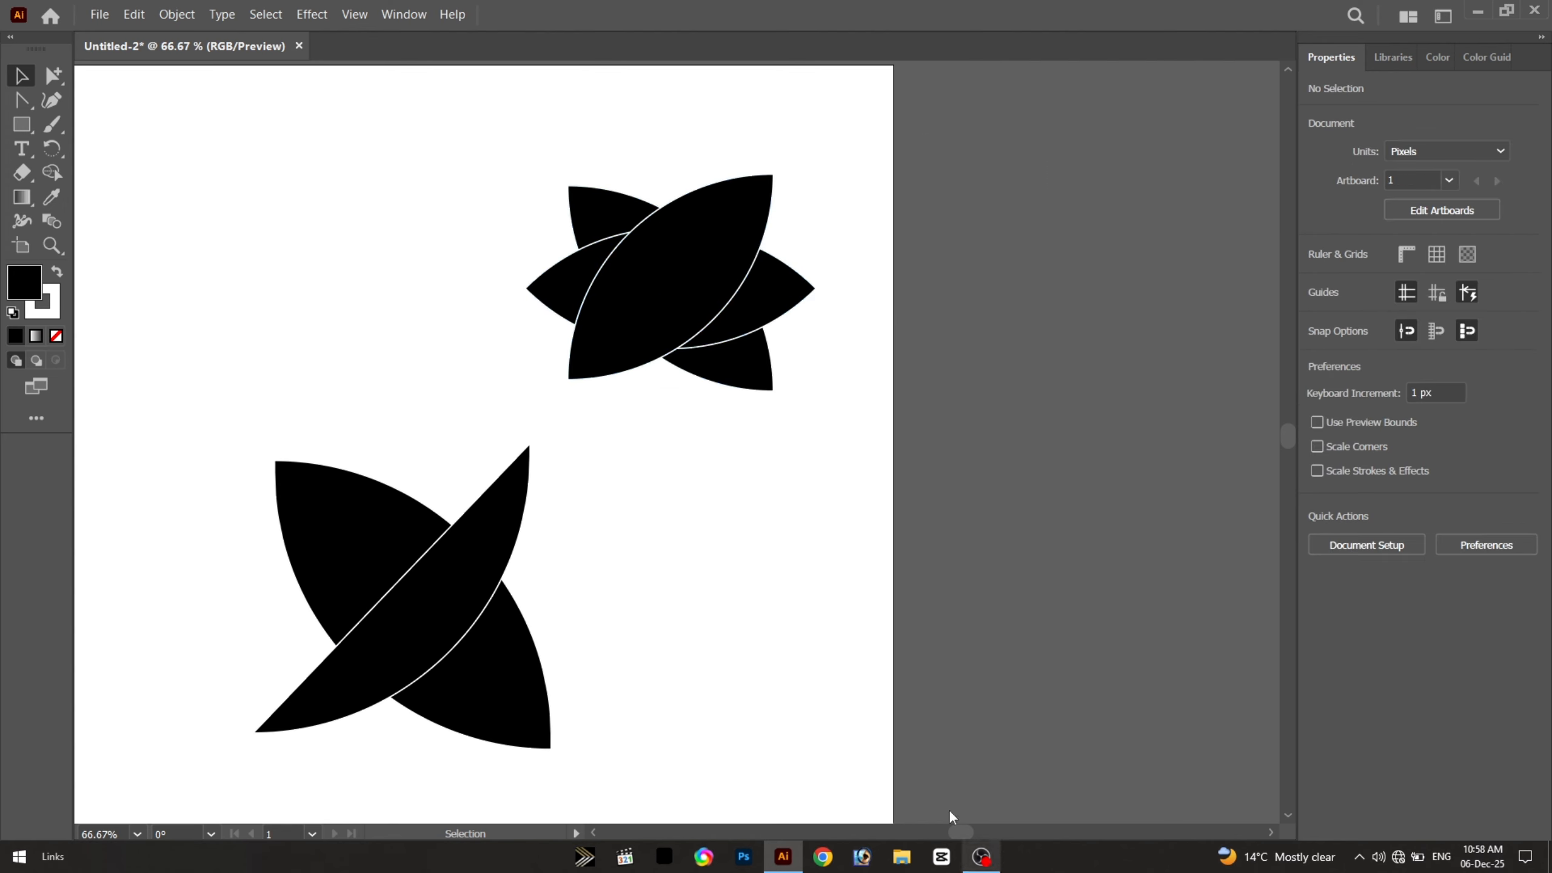
Switch from the Group Selection tool to the Direct Selection tool
scroll(825, 562, "left", 5)
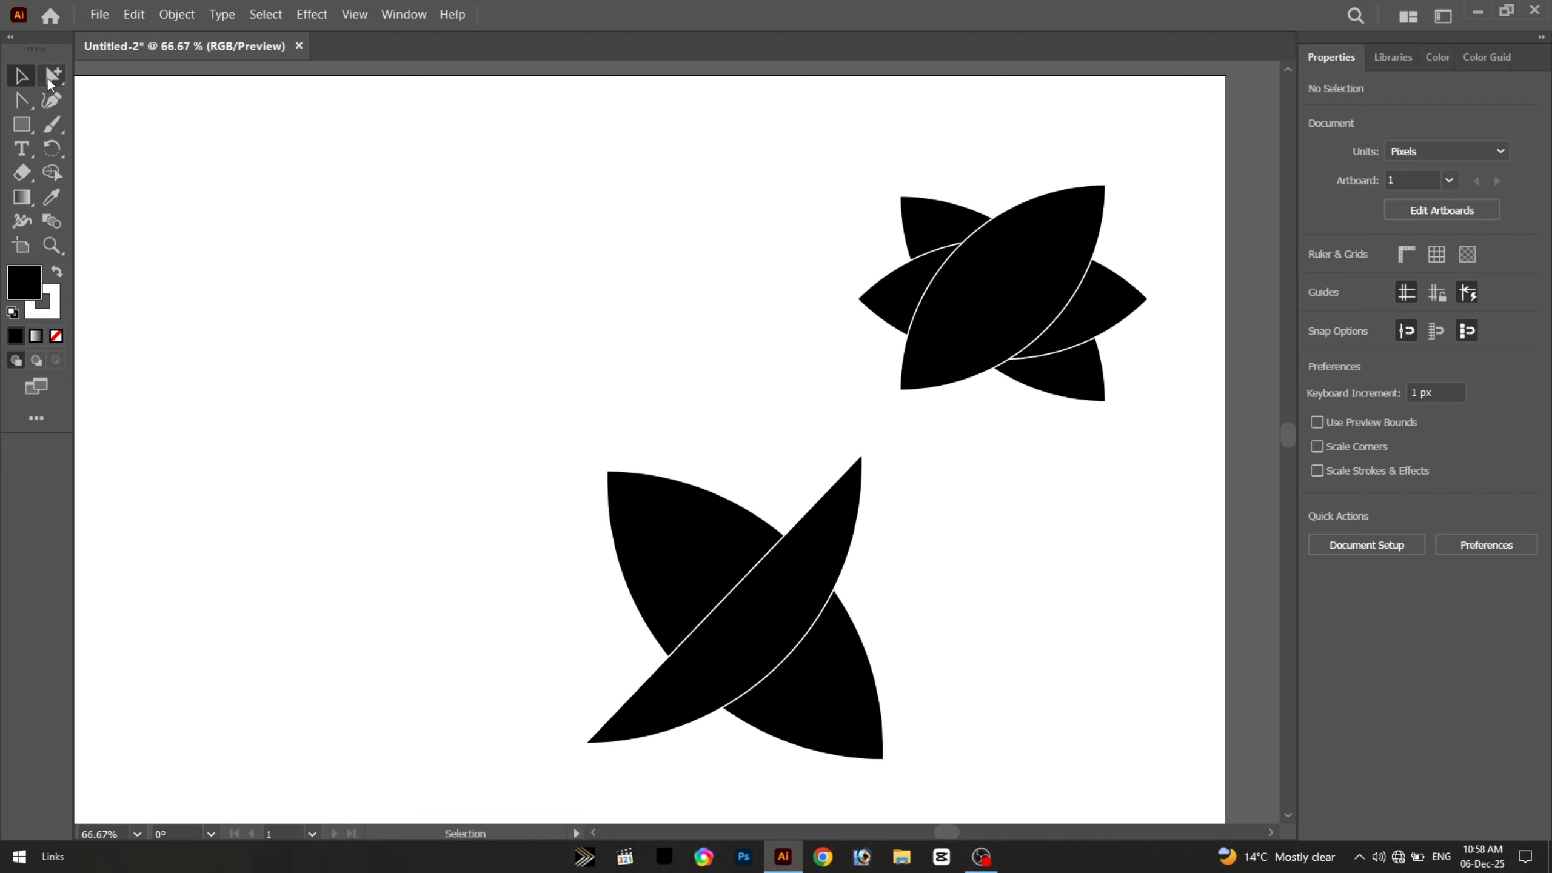
left_click_drag(49, 81, 153, 75)
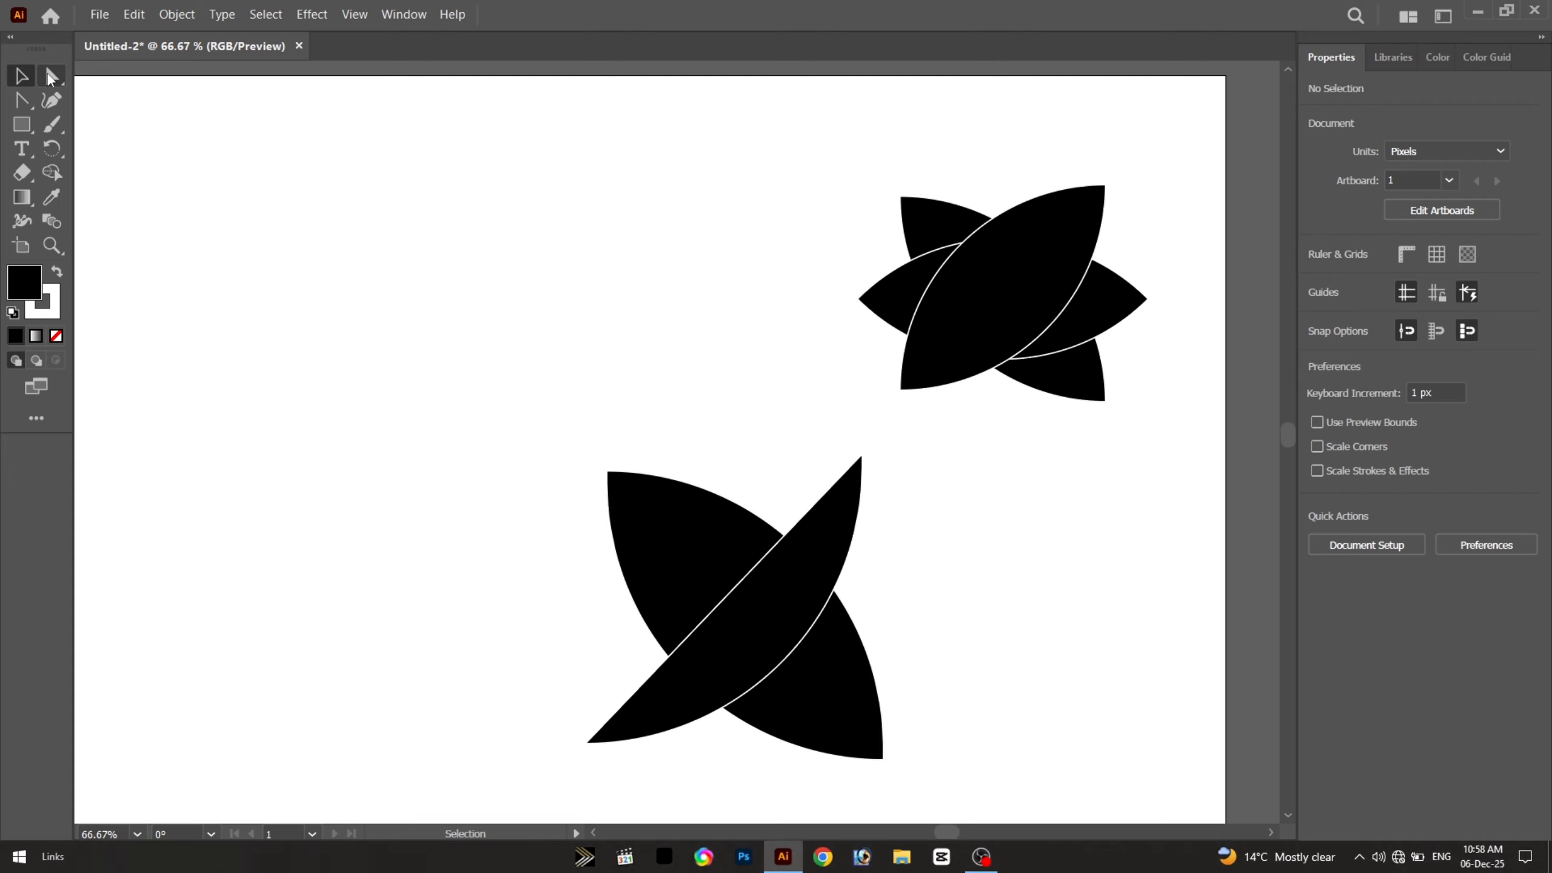